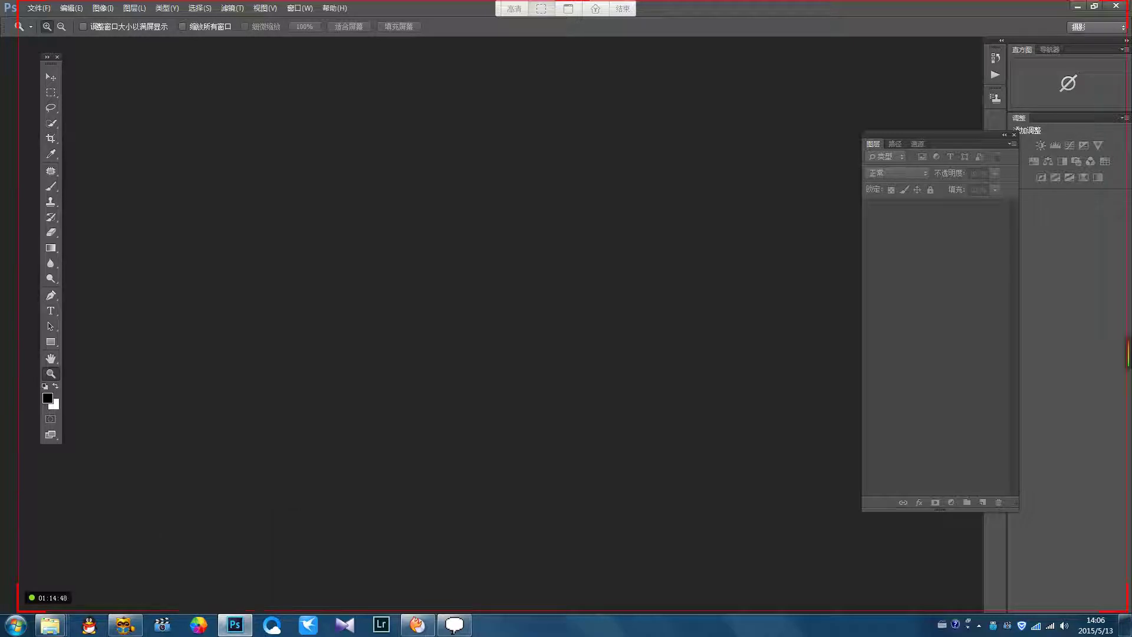
Step: Open IMG_6334.psd from the 0513 folder in Photoshop
{"action": "left_click", "coordinate": [1078, 6]}
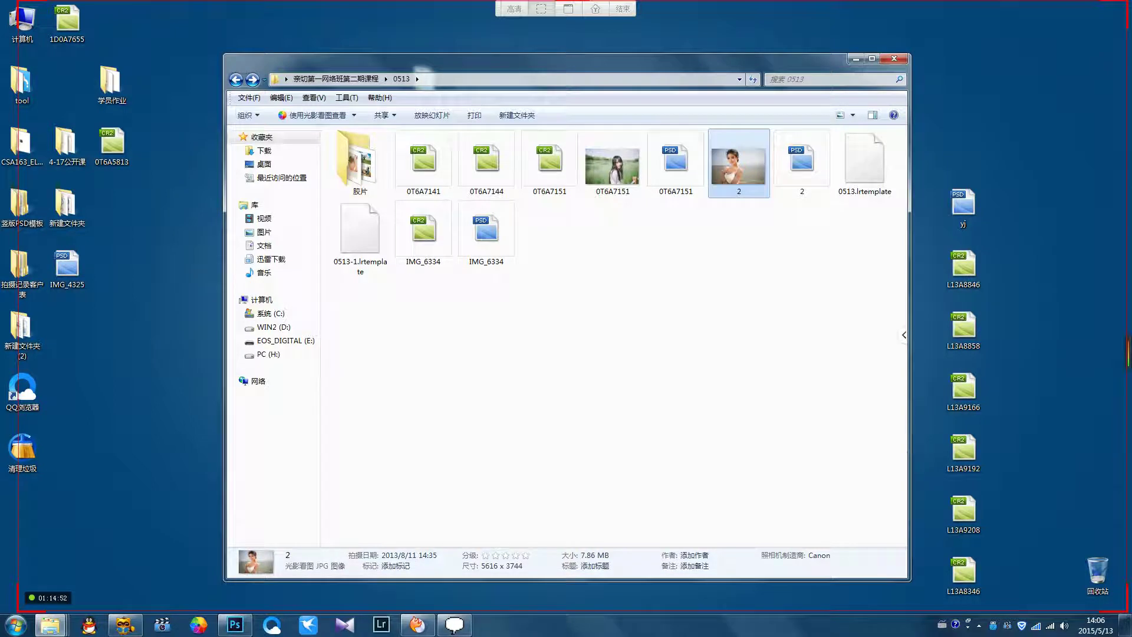
{"action": "left_click", "coordinate": [613, 377]}
{"action": "left_click_drag", "start_coordinate": [566, 62], "coordinate": [540, 53]}
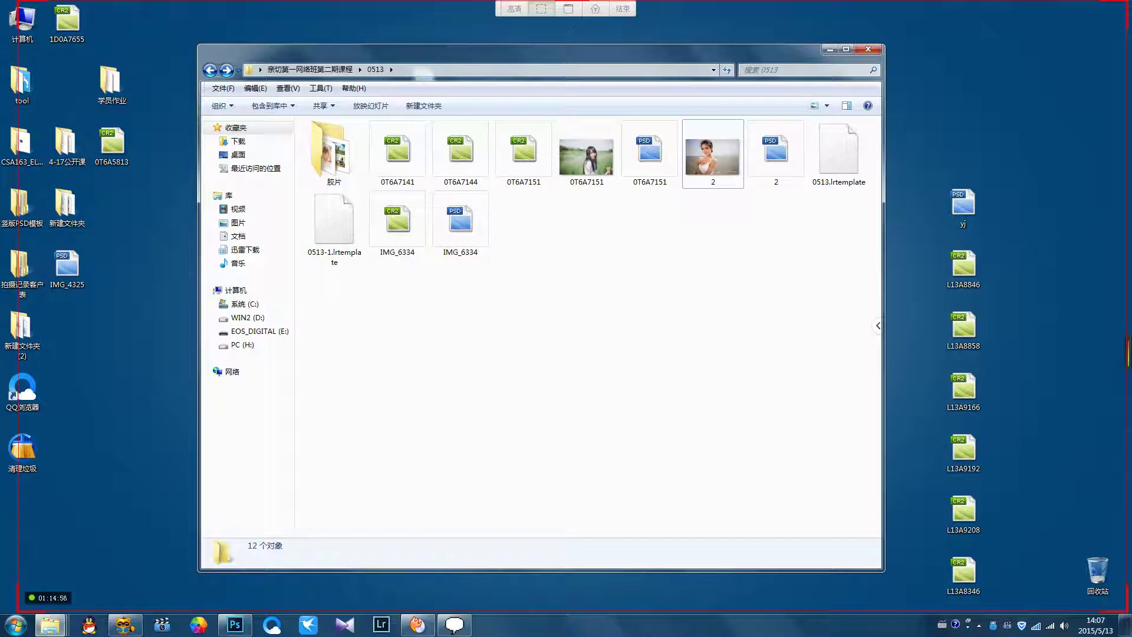
{"action": "left_click_drag", "start_coordinate": [461, 221], "coordinate": [437, 366]}
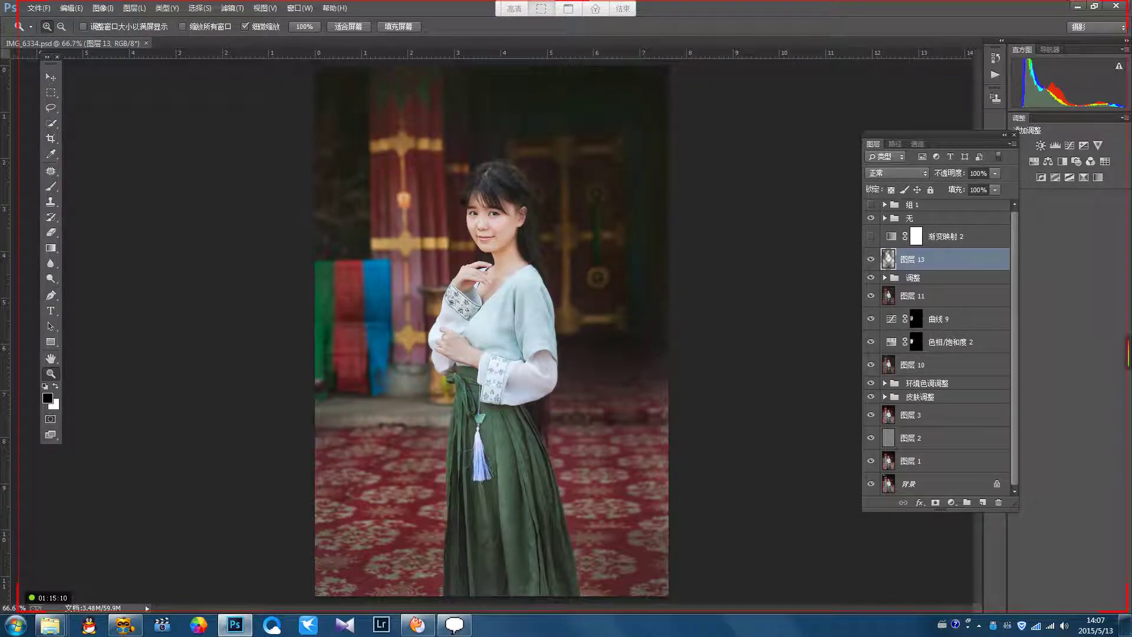
Step: Hide every layer except the background to show the original portrait
{"action": "left_click", "coordinate": [870, 484], "text": "alt"}
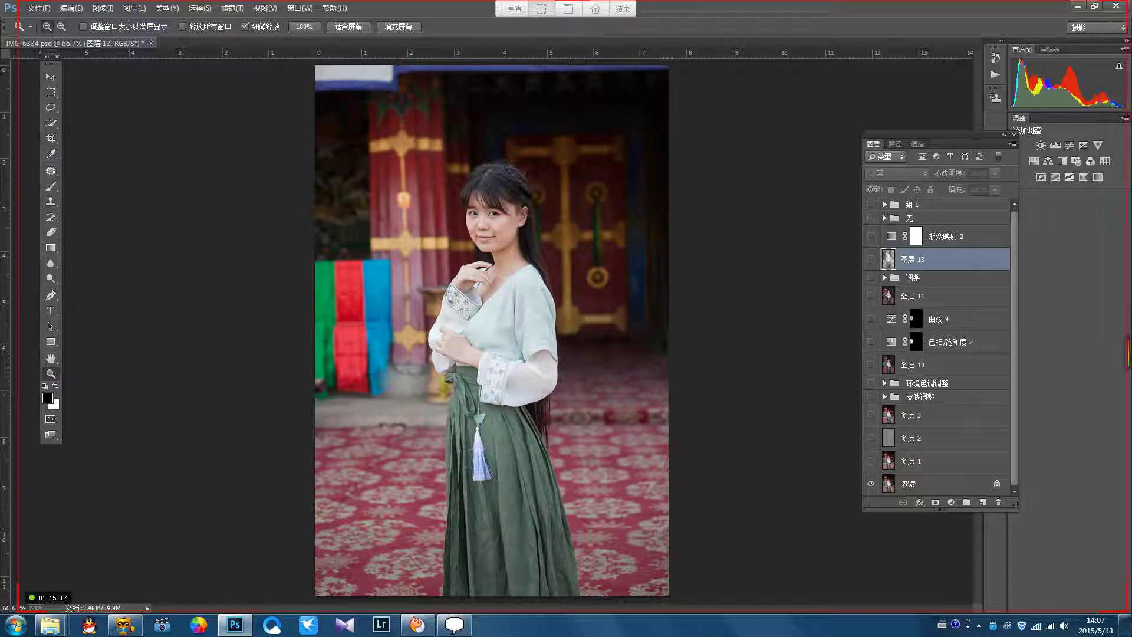
{"action": "scroll", "coordinate": [492, 330], "scroll_direction": "down", "scroll_amount": 2}
{"action": "scroll", "coordinate": [492, 331], "scroll_direction": "up", "scroll_amount": 1}
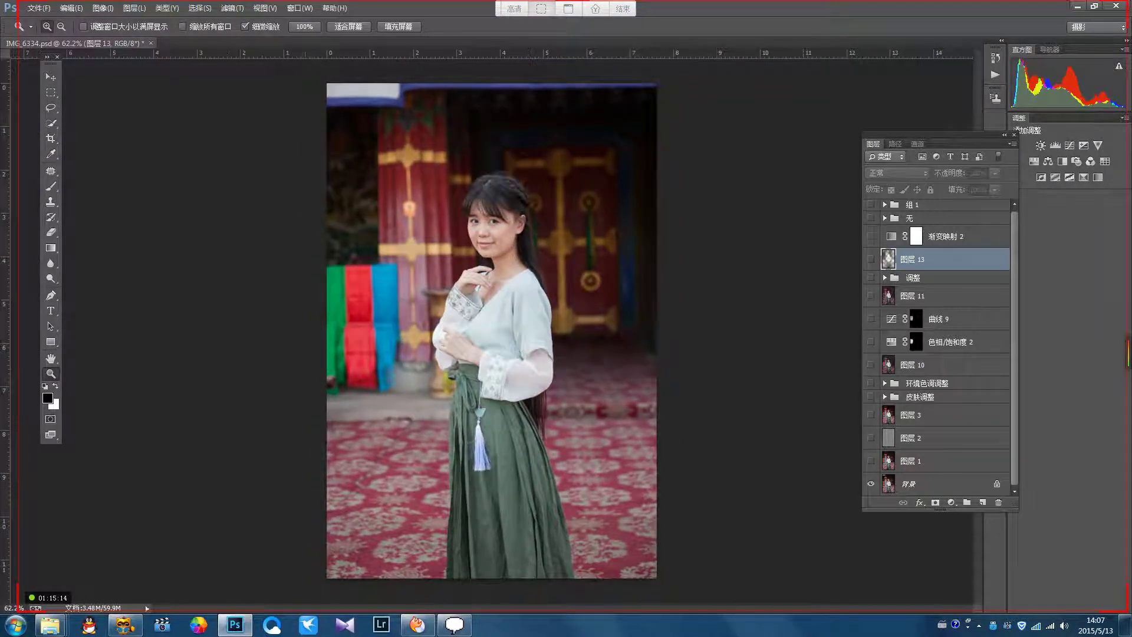
Step: Open the raw file IMG_6334.CR2 from the 0513 folder and rotate it 90° counterclockwise to upright
{"action": "left_click", "coordinate": [1078, 6]}
{"action": "left_click", "coordinate": [589, 353]}
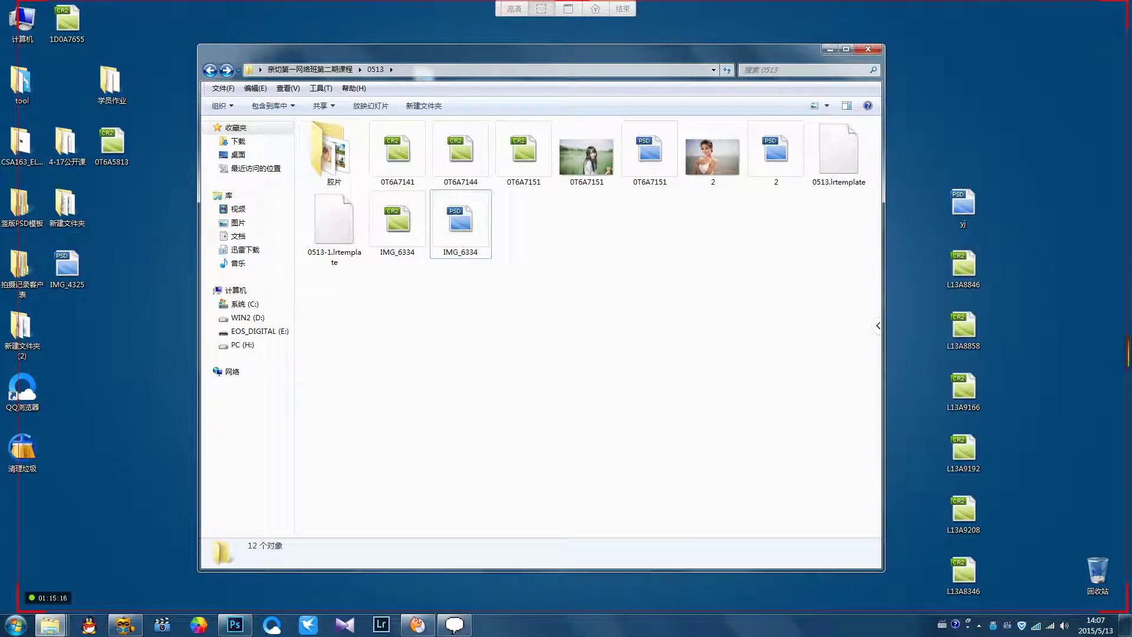
{"action": "left_click_drag", "start_coordinate": [397, 221], "coordinate": [306, 354]}
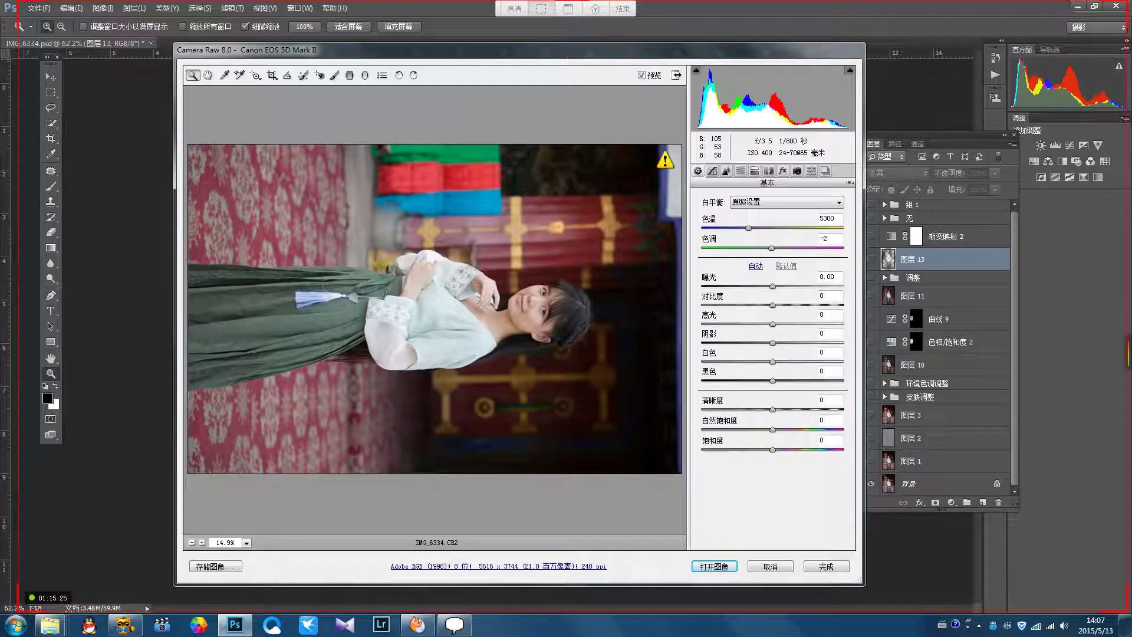
{"action": "left_click", "coordinate": [399, 75]}
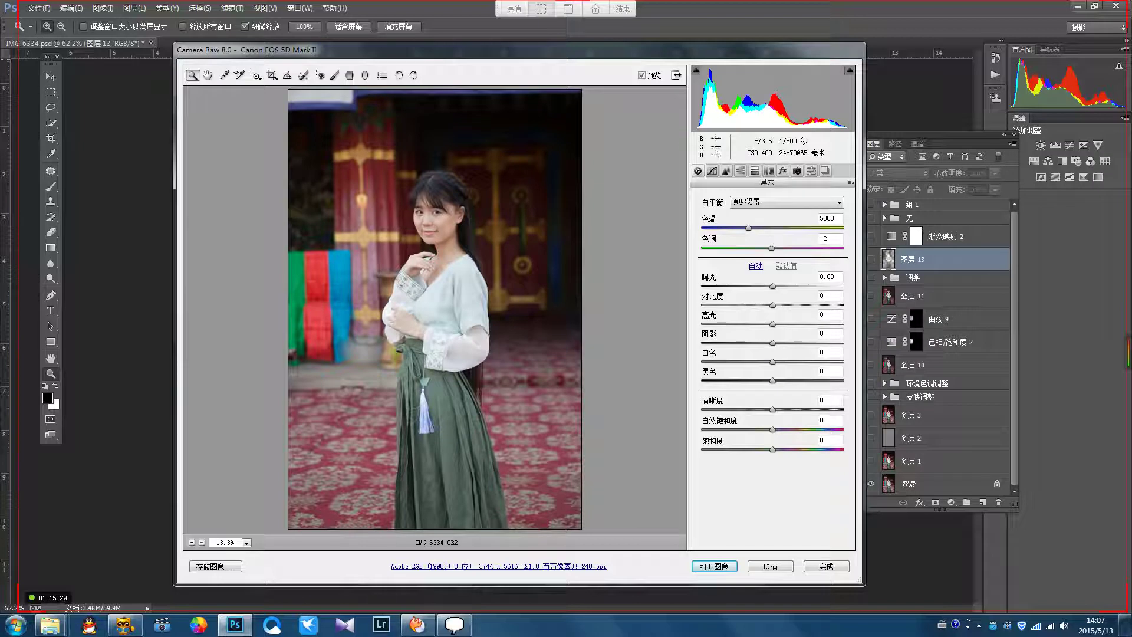
Step: Set contrast to +22, highlights to -16, shadows to +29, whites to -23 and blacks to +28 for the raw photo
{"action": "left_click_drag", "start_coordinate": [772, 306], "coordinate": [788, 305]}
{"action": "left_click_drag", "start_coordinate": [773, 344], "coordinate": [800, 343]}
{"action": "type", "text": "26"}
{"action": "key", "text": "Return"}
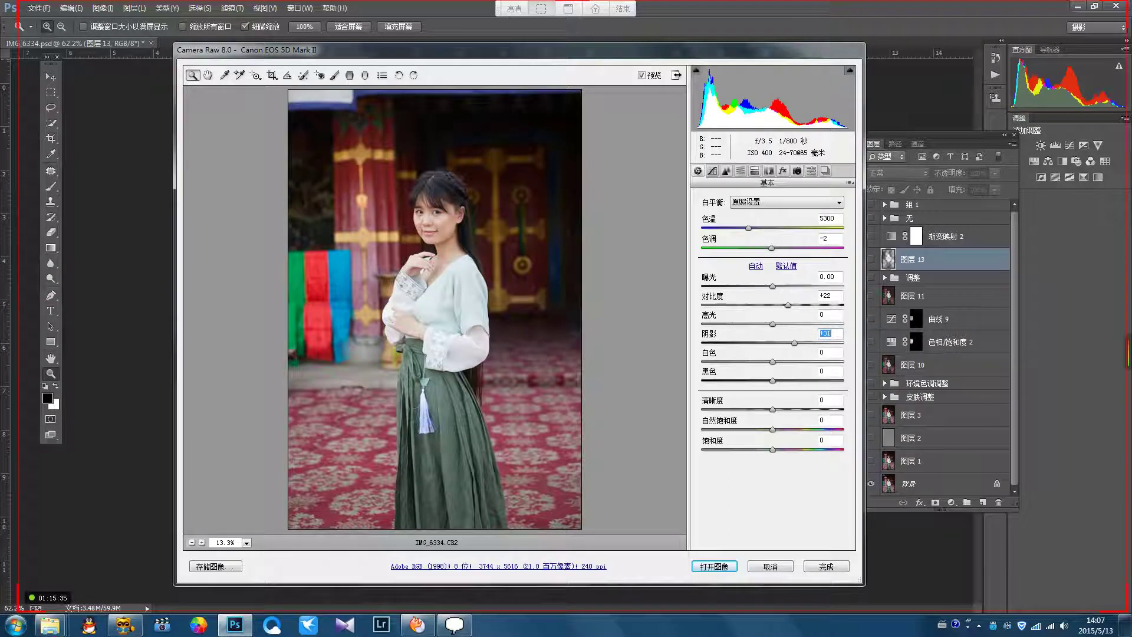
{"action": "left_click_drag", "start_coordinate": [773, 381], "coordinate": [792, 343]}
{"action": "key", "text": "Tab"}
{"action": "type", "text": "-28"}
{"action": "key", "text": "Return"}
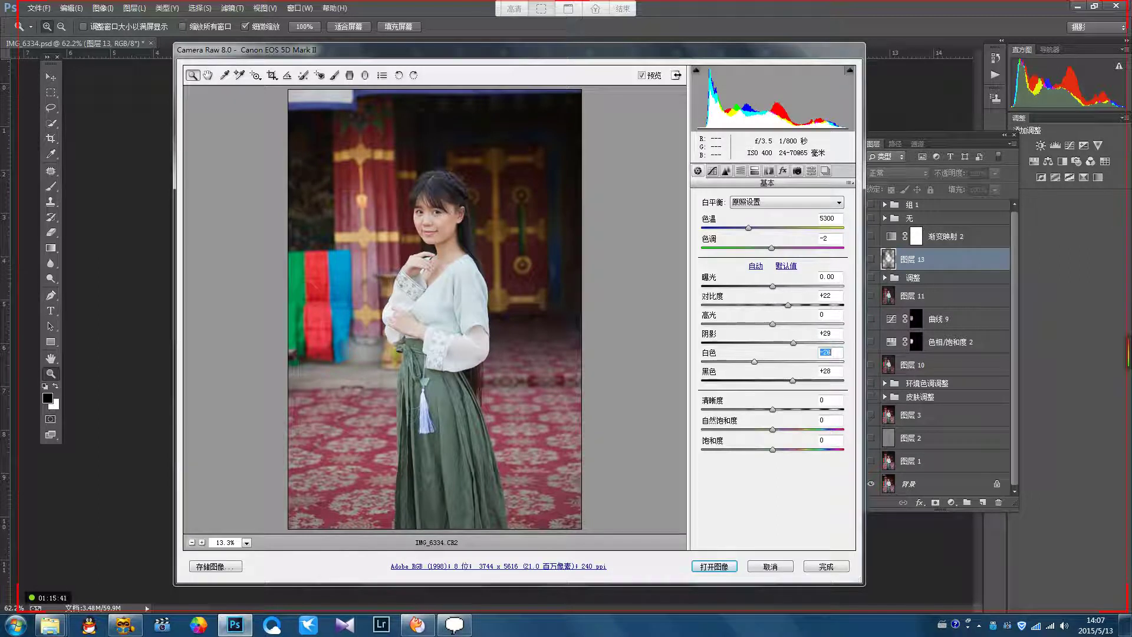
{"action": "left_click_drag", "start_coordinate": [772, 325], "coordinate": [755, 362]}
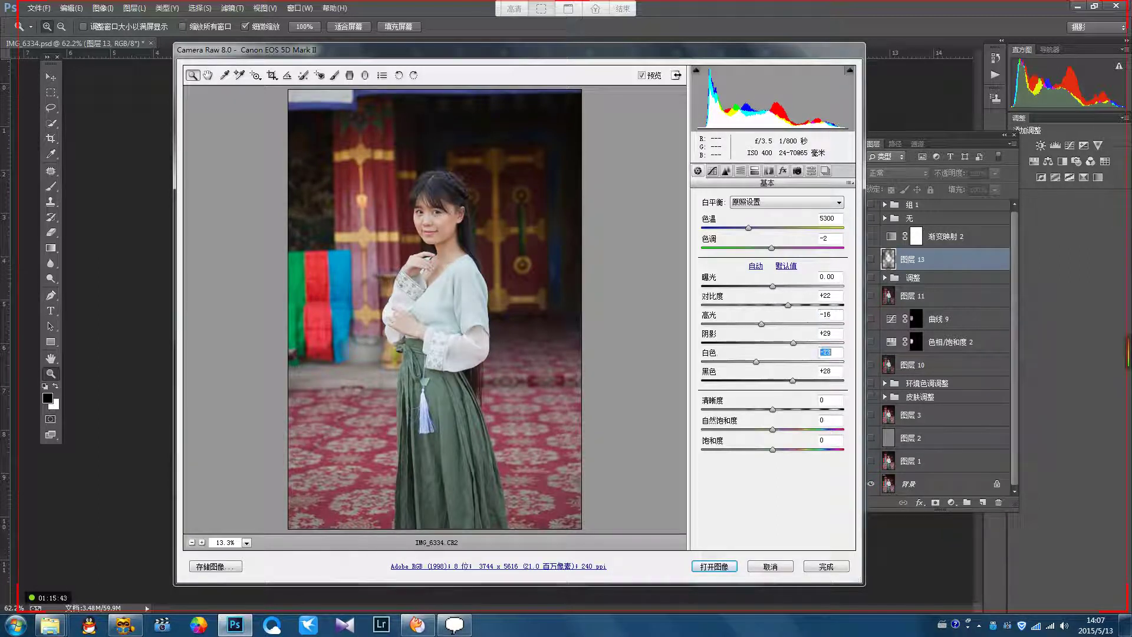
Step: Set the raw photo's contrast to +32 and exposure to +0.15
{"action": "key", "text": "shift+Tab"}
{"action": "key", "text": "shift+Tab"}
{"action": "key", "text": "shift+Tab"}
{"action": "type", "text": "32"}
{"action": "key", "text": "Return"}
{"action": "key", "text": "shift+Tab"}
{"action": "type", "text": "0.15"}
{"action": "key", "text": "Return"}
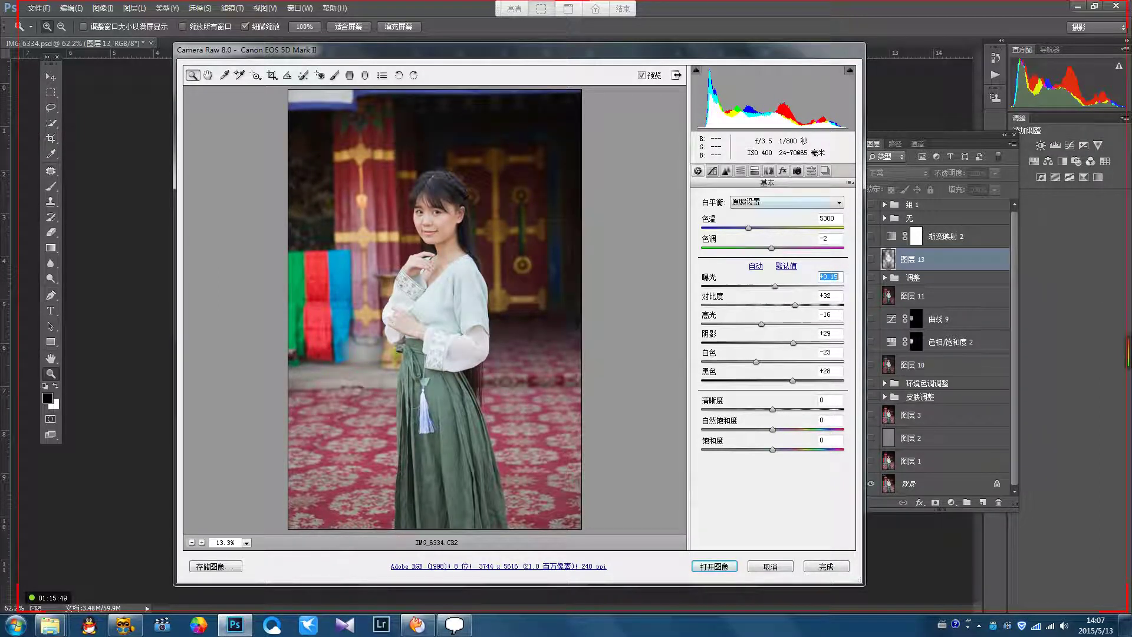
Step: Lower the orange hue to about -10 and slightly reduce the orange saturation in the HSL adjustments
{"action": "left_click", "coordinate": [754, 171]}
{"action": "left_click", "coordinate": [740, 170]}
{"action": "left_click", "coordinate": [758, 215]}
{"action": "mouse_move", "coordinate": [772, 275]}
{"action": "left_mouse_down"}
{"action": "mouse_move", "coordinate": [798, 275]}
{"action": "mouse_move", "coordinate": [779, 275]}
{"action": "left_mouse_up"}
{"action": "left_click", "coordinate": [704, 216]}
{"action": "key", "text": "Down"}
{"action": "type", "text": "0"}
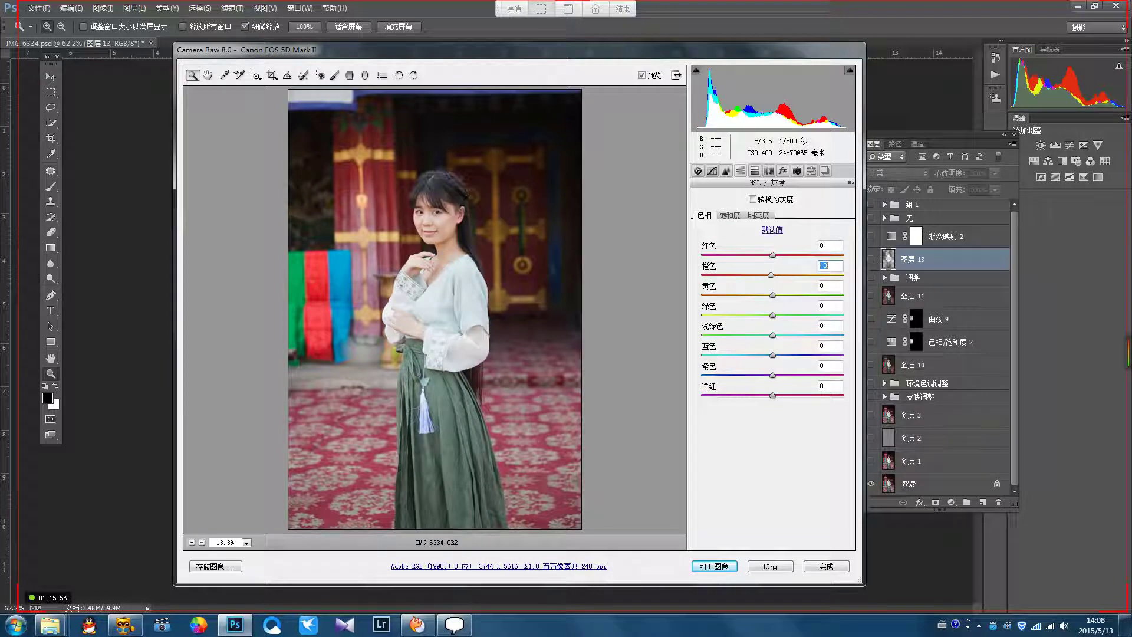
{"action": "left_click_drag", "start_coordinate": [772, 275], "coordinate": [769, 275]}
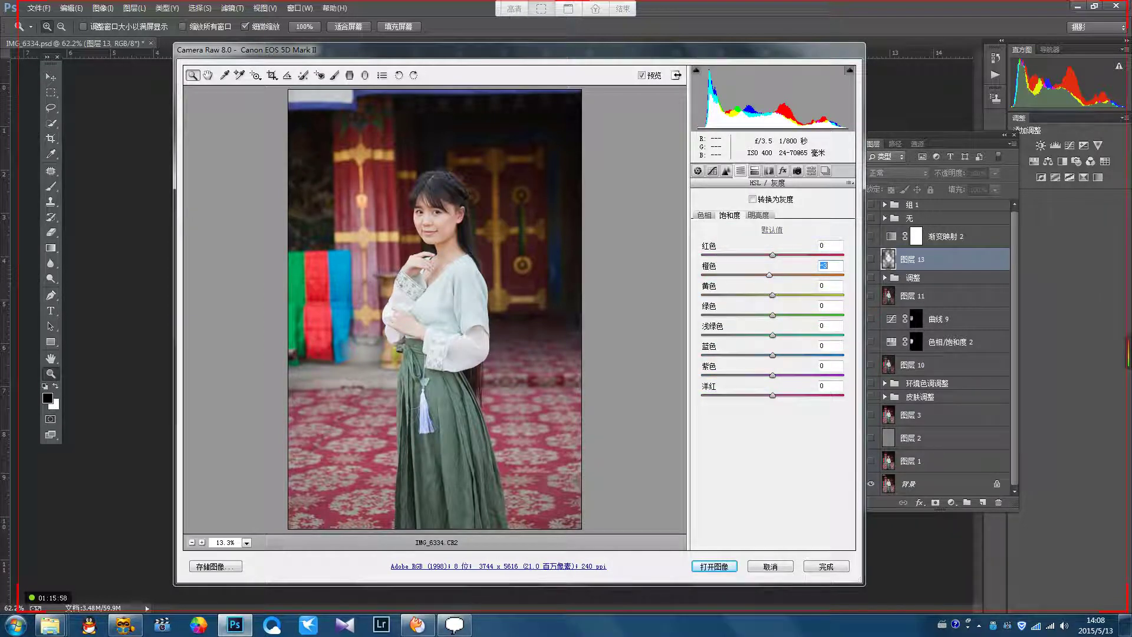
{"action": "key", "text": "ctrl+alt+shift+h"}
{"action": "key", "text": "shift+Down"}
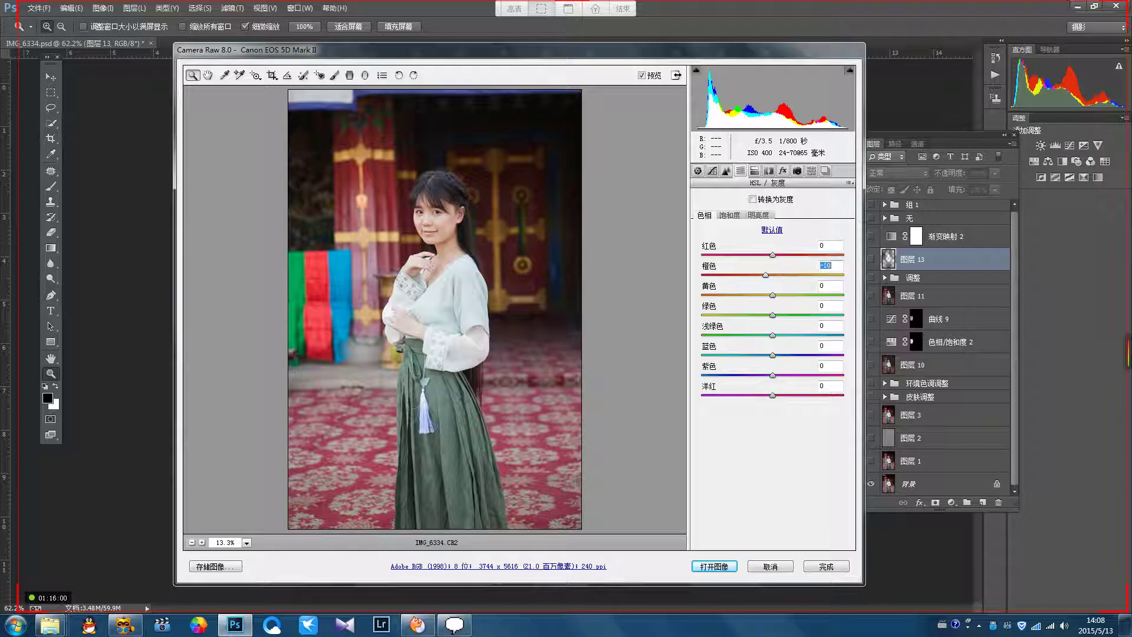
{"action": "key", "text": "Down"}
{"action": "key", "text": "Down"}
{"action": "key", "text": "Down"}
Step: Compare the raw photo with and without the basic adjustments
{"action": "key", "text": "ctrl+alt+1"}
{"action": "key", "text": "p"}
{"action": "key", "text": "p"}
{"action": "key", "text": "p"}
{"action": "key", "text": "p"}
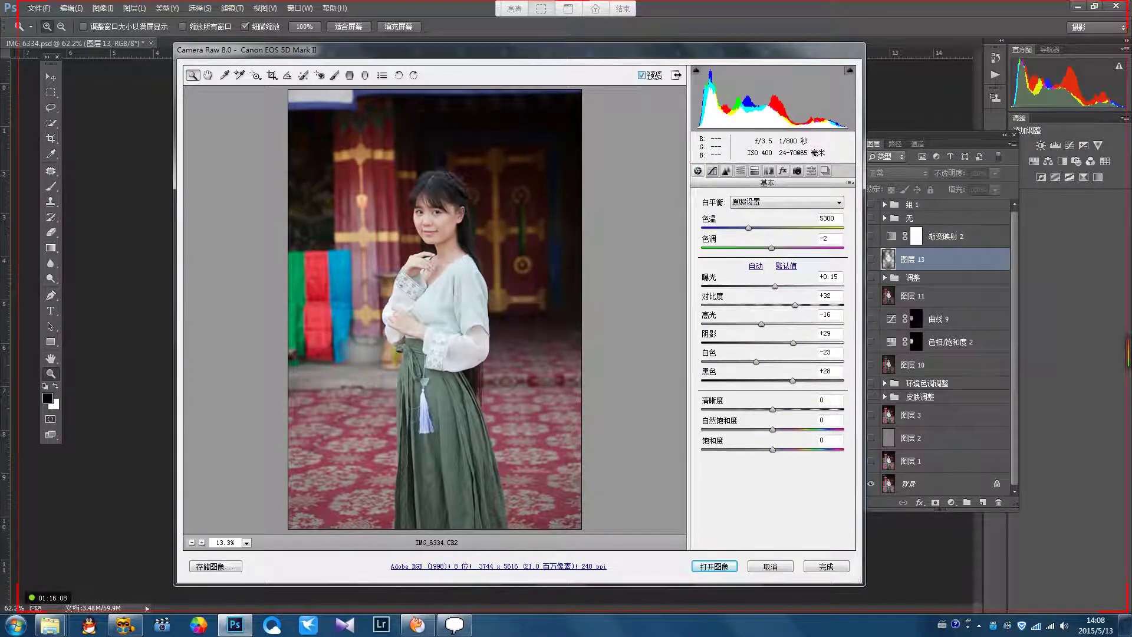
Step: Open the adjusted raw photo as a document and close it without saving
{"action": "key", "text": "Return"}
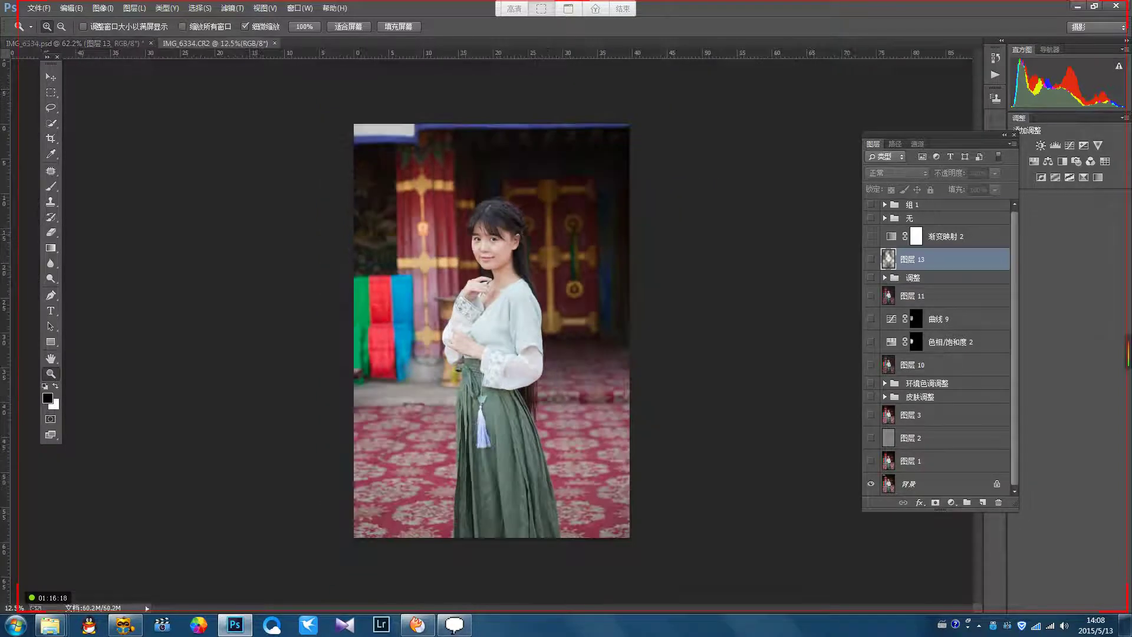
{"action": "key", "text": "ctrl+w"}
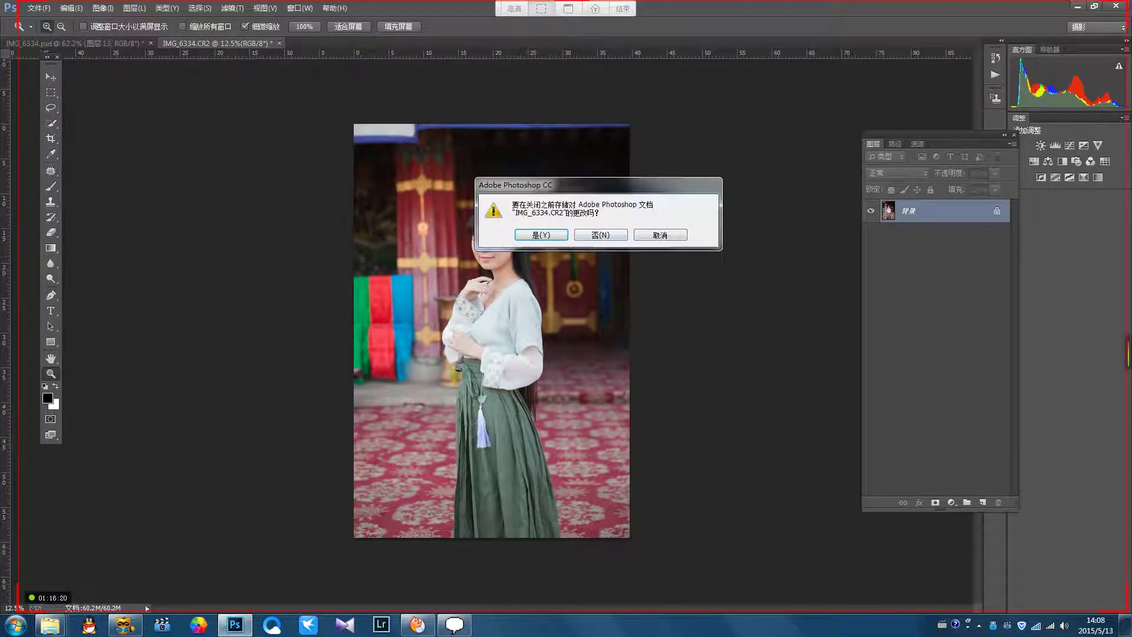
{"action": "key", "text": "n"}
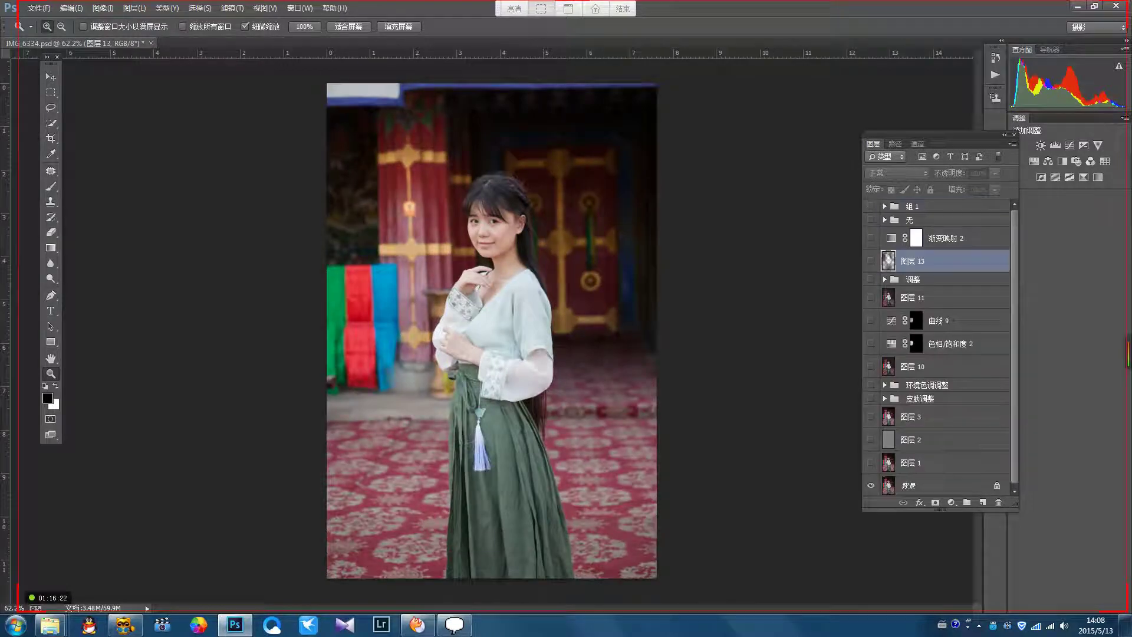
Step: Compare the top edge of the photo with and without layer 图层 1
{"action": "left_click", "coordinate": [871, 460]}
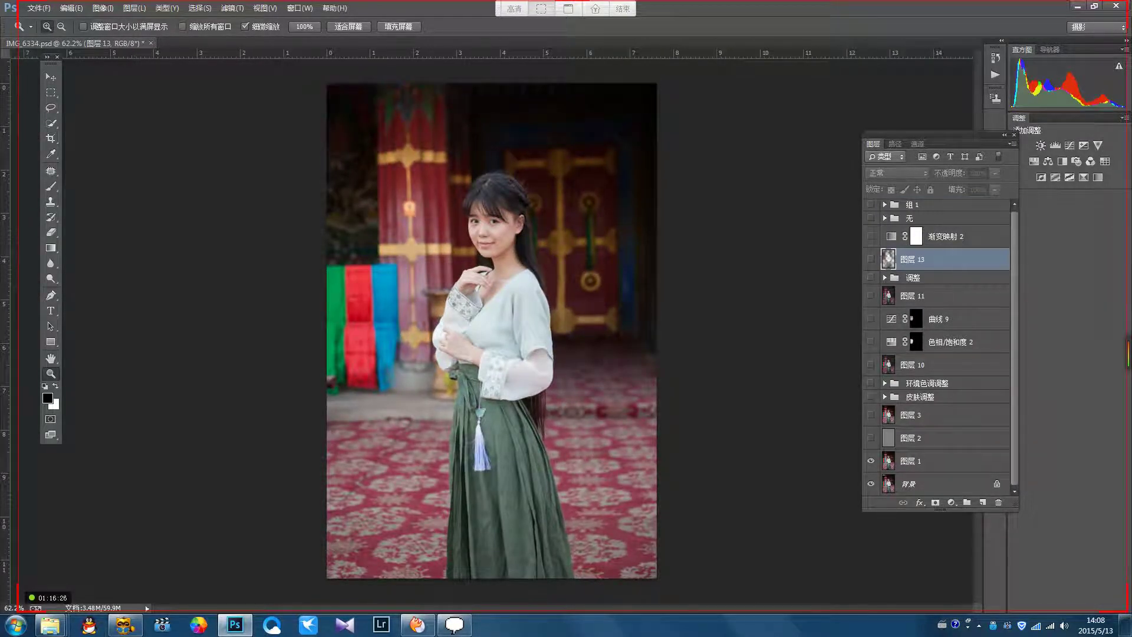
{"action": "left_click_drag", "start_coordinate": [503, 236], "coordinate": [589, 236]}
{"action": "left_click_drag", "start_coordinate": [446, 217], "coordinate": [446, 264]}
{"action": "scroll", "coordinate": [484, 330], "scroll_direction": "up", "scroll_amount": 3}
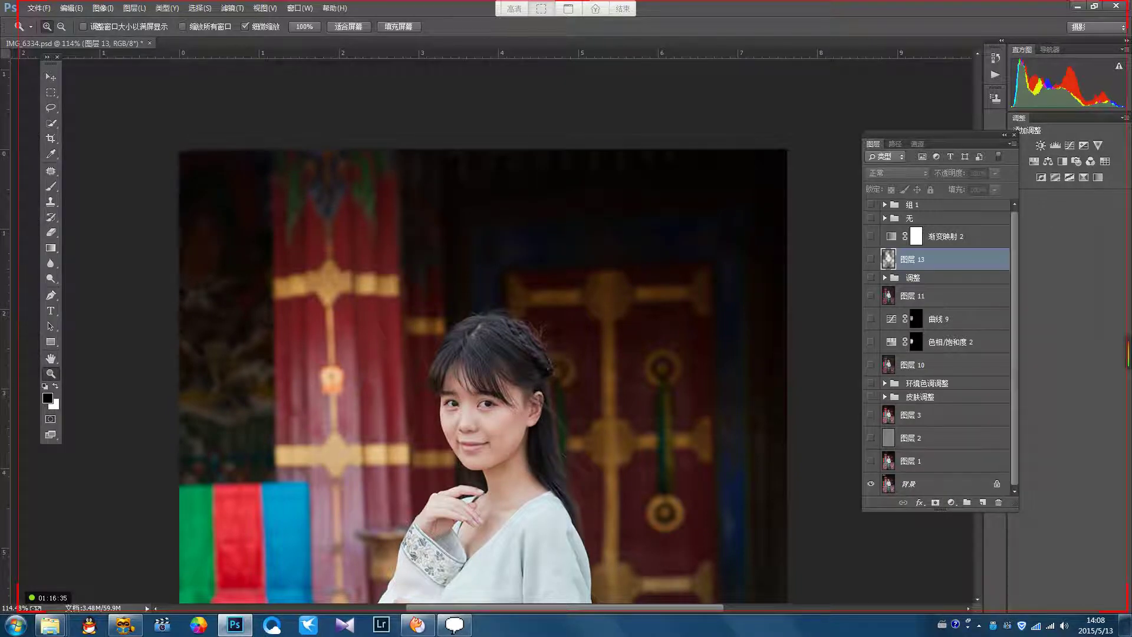
{"action": "left_click", "coordinate": [871, 461]}
Step: Duplicate the background layer
{"action": "left_click", "coordinate": [919, 484]}
{"action": "left_click_drag", "start_coordinate": [570, 312], "coordinate": [527, 347]}
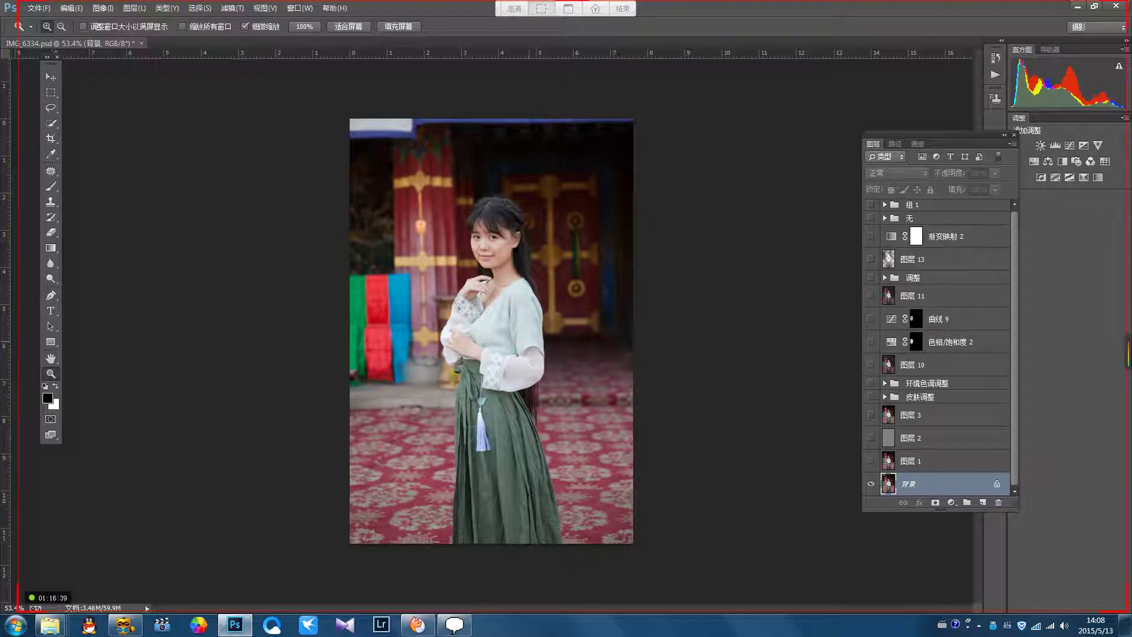
{"action": "key", "text": "ctrl+j"}
Step: Select the full-width strip above the head on the copied layer and stretch it upward to 166.67% height, then deselect
{"action": "key", "text": "m"}
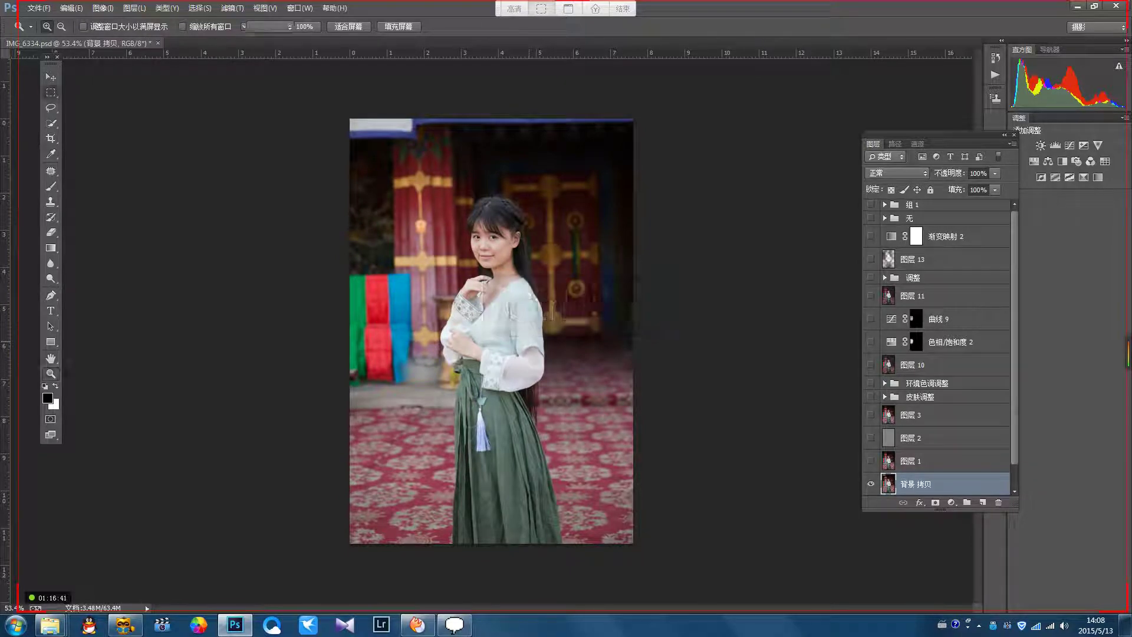
{"action": "left_click_drag", "start_coordinate": [349, 118], "coordinate": [634, 176]}
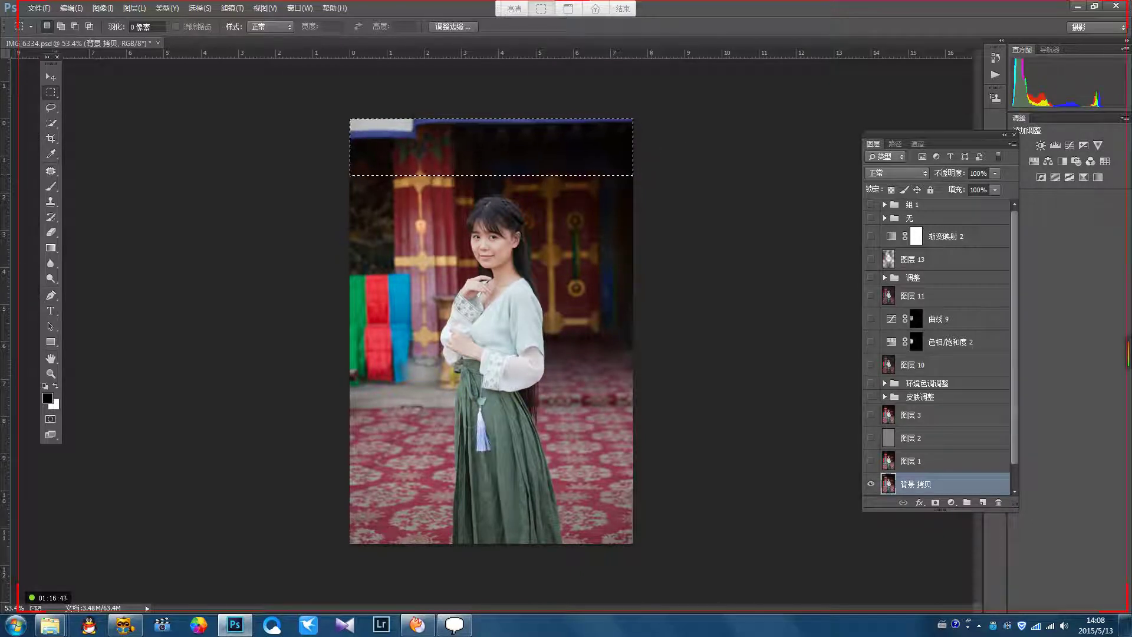
{"action": "key", "text": "ctrl+t"}
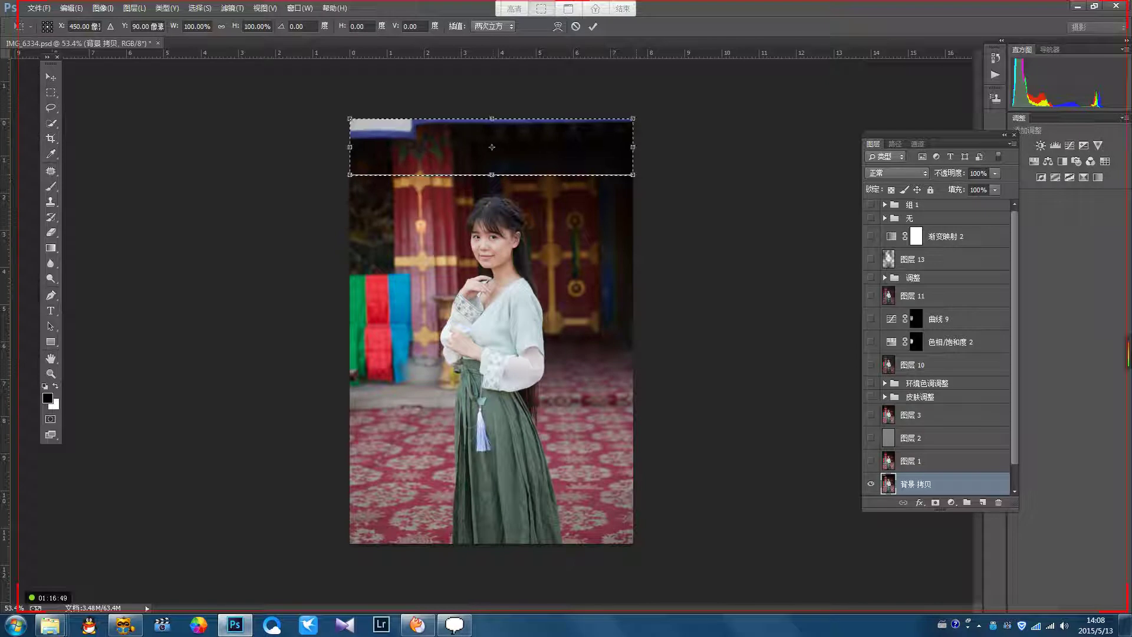
{"action": "left_click_drag", "start_coordinate": [492, 119], "coordinate": [491, 81]}
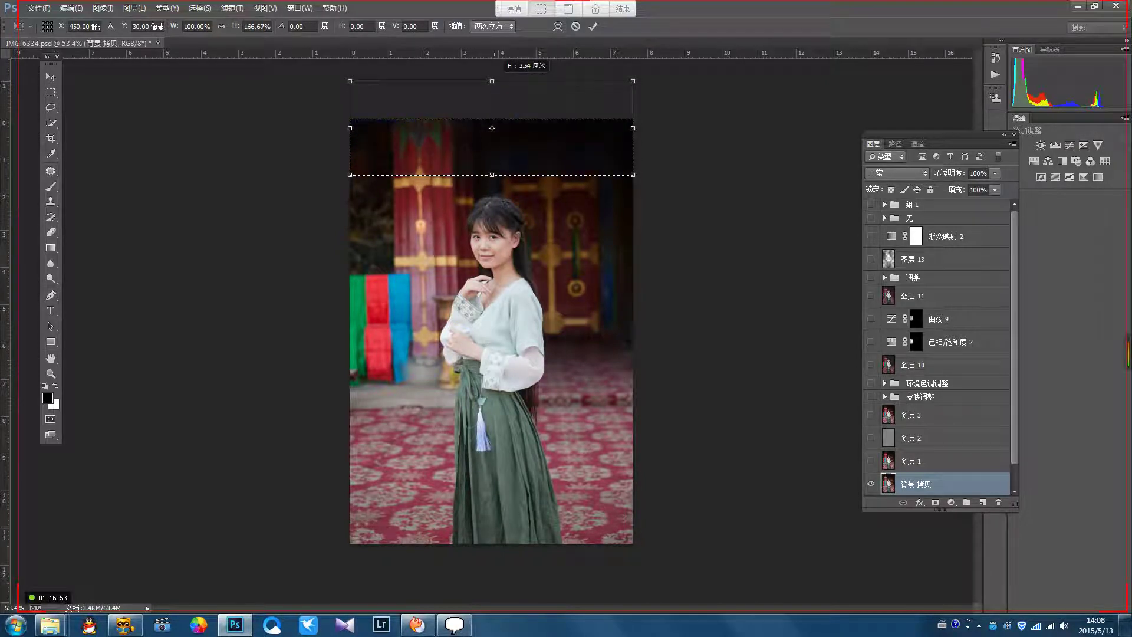
{"action": "key", "text": "Return"}
{"action": "key", "text": "ctrl+d"}
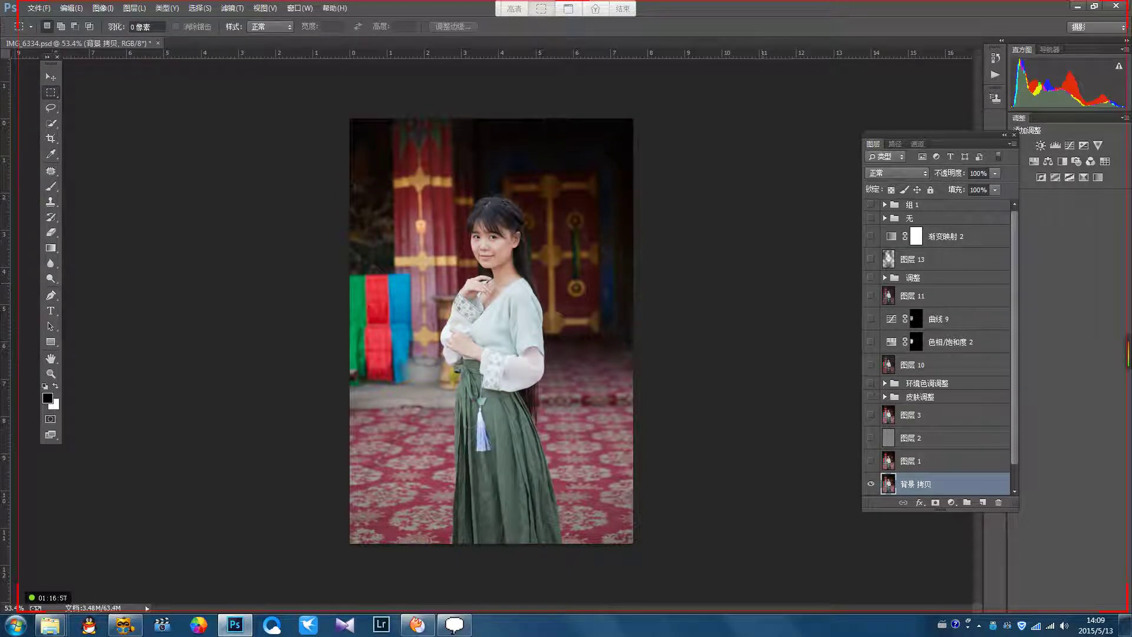
Step: Turn on the visibility of layers 图层 1 and 图层 2
{"action": "scroll", "coordinate": [938, 438], "scroll_direction": "down", "scroll_amount": 2}
{"action": "left_click", "coordinate": [871, 438]}
{"action": "key", "text": "z"}
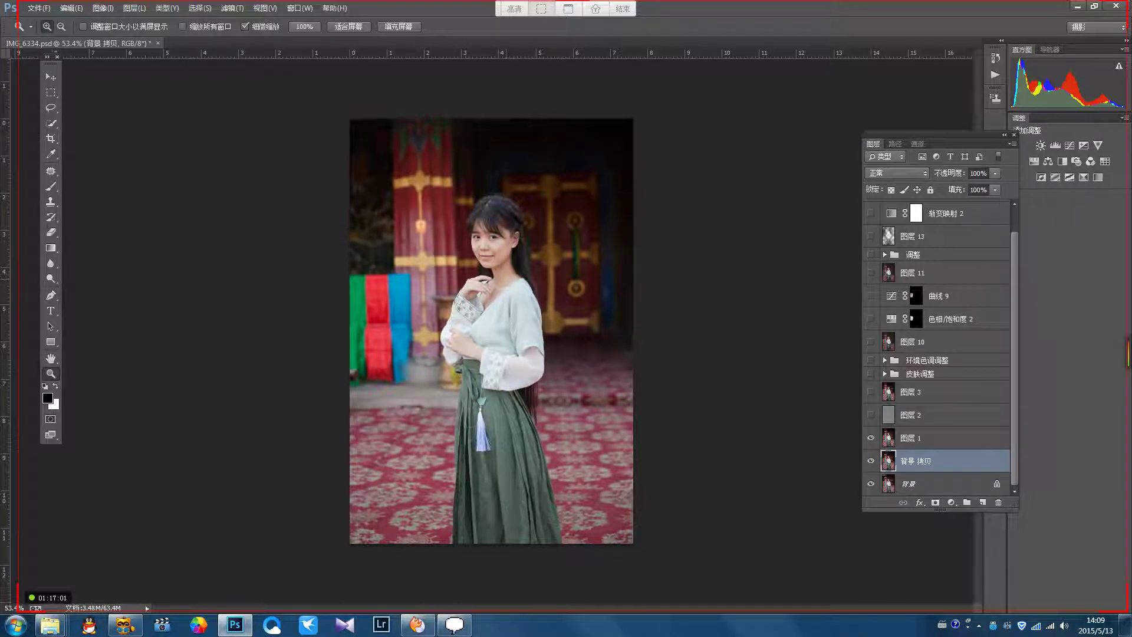
{"action": "left_click", "coordinate": [870, 415]}
{"action": "left_click_drag", "start_coordinate": [493, 254], "coordinate": [552, 256]}
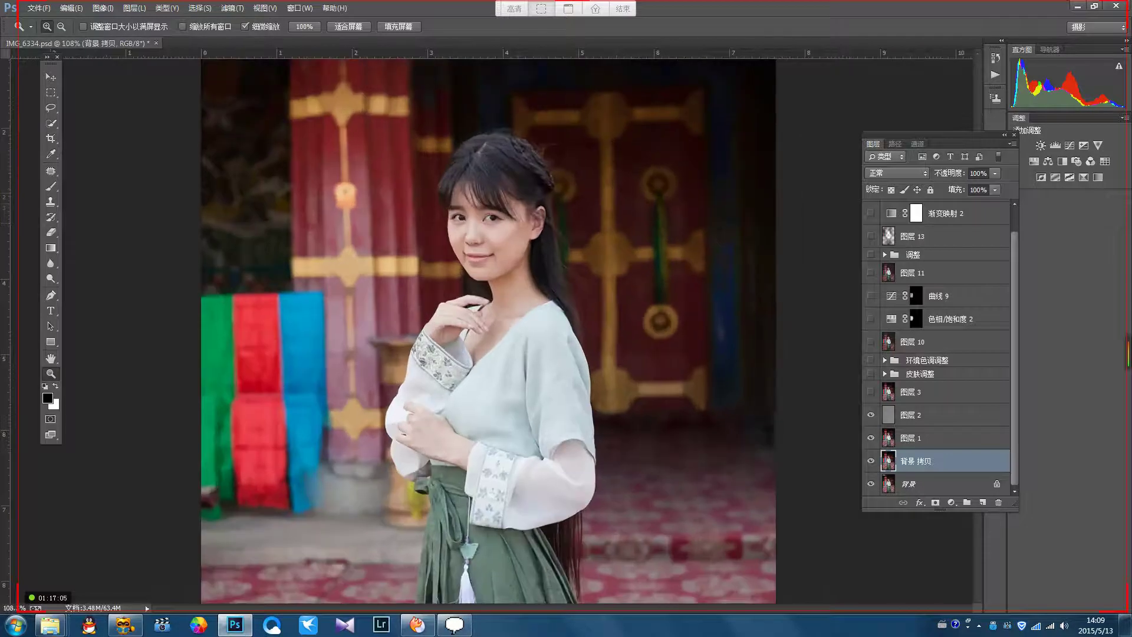
Step: Compare the skin with and without 图层 2 in the black-and-white view of group 组 1, and hide the group again
{"action": "scroll", "coordinate": [937, 354], "scroll_direction": "up", "scroll_amount": 1}
{"action": "left_click", "coordinate": [870, 206]}
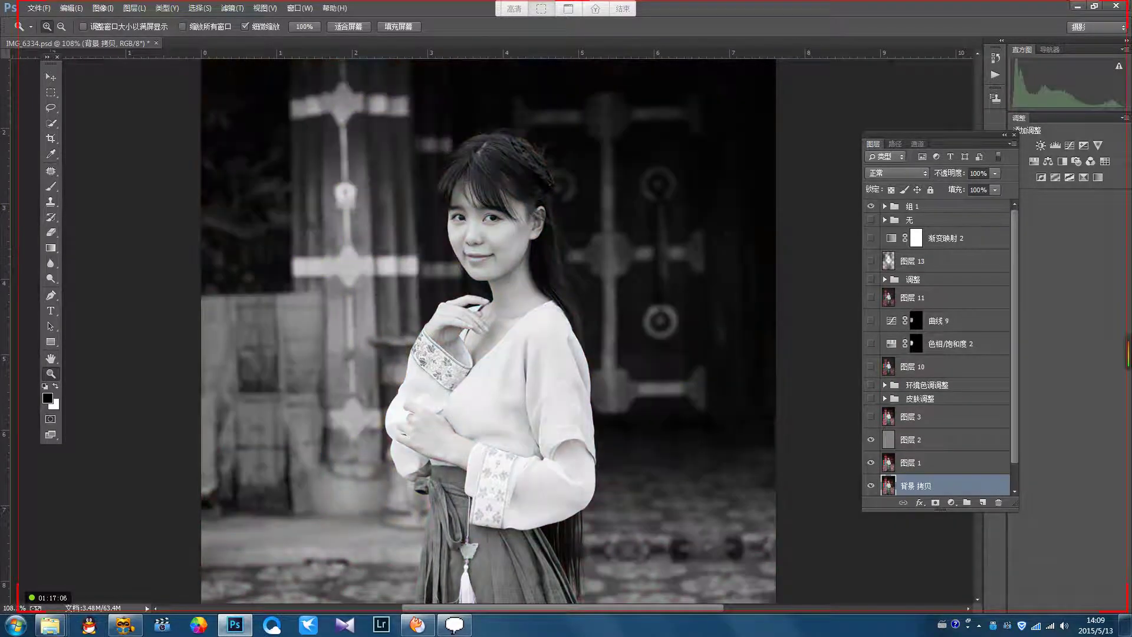
{"action": "left_click_drag", "start_coordinate": [499, 258], "coordinate": [586, 303]}
{"action": "scroll", "coordinate": [932, 383], "scroll_direction": "down", "scroll_amount": 1}
{"action": "left_click", "coordinate": [871, 415]}
{"action": "left_click", "coordinate": [870, 414]}
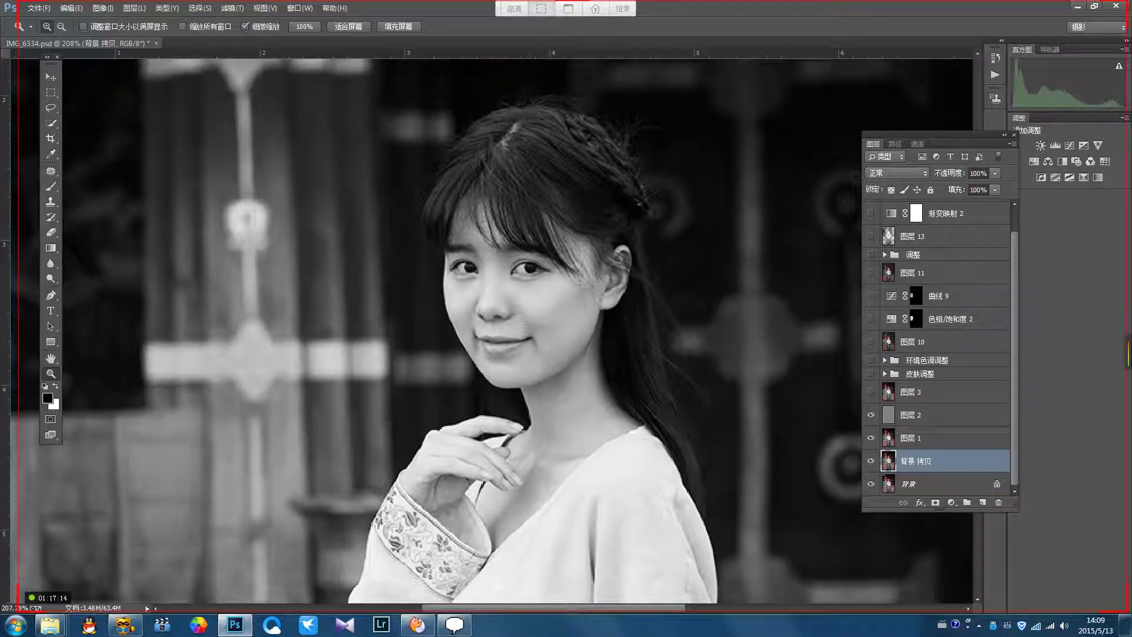
{"action": "left_click", "coordinate": [870, 414]}
{"action": "left_click", "coordinate": [871, 415]}
{"action": "scroll", "coordinate": [937, 353], "scroll_direction": "up", "scroll_amount": 2}
{"action": "left_click", "coordinate": [871, 206]}
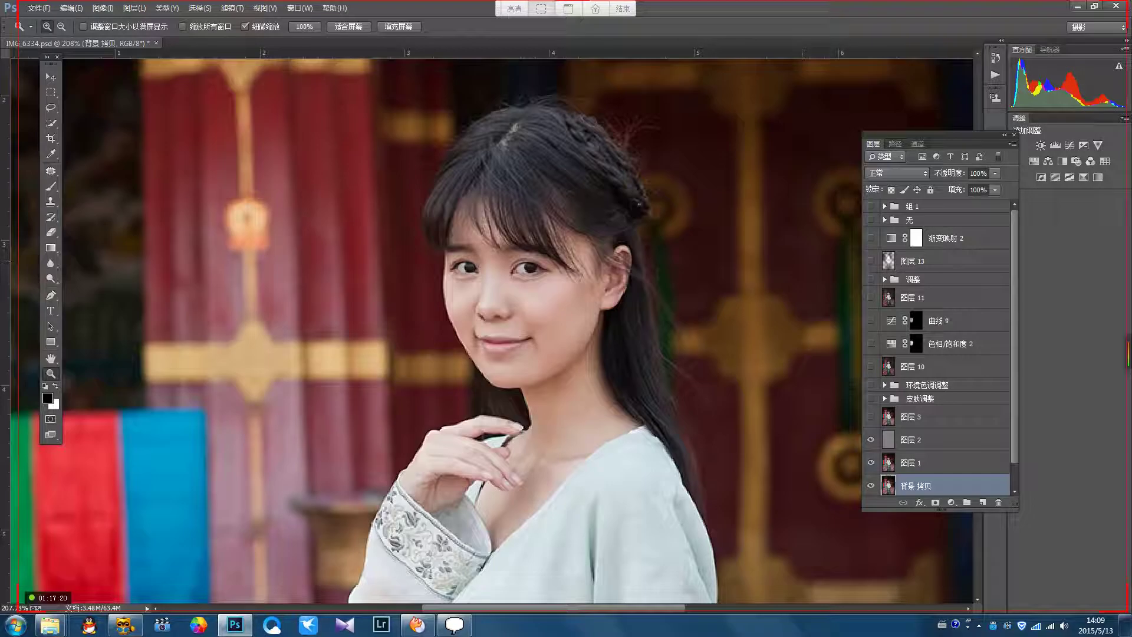
Step: Show layer 图层 3 and compare the portrait with and without the 皮肤调整 group
{"action": "left_click_drag", "start_coordinate": [621, 302], "coordinate": [456, 265]}
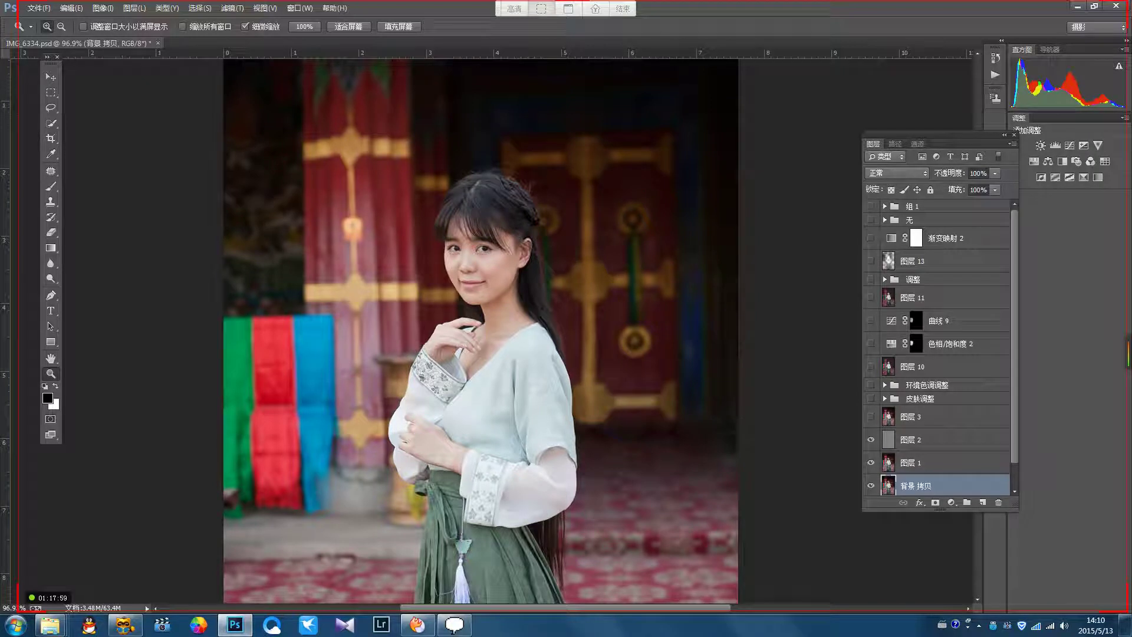
{"action": "left_click", "coordinate": [871, 416]}
{"action": "left_click", "coordinate": [871, 399]}
{"action": "left_click_drag", "start_coordinate": [560, 288], "coordinate": [515, 289]}
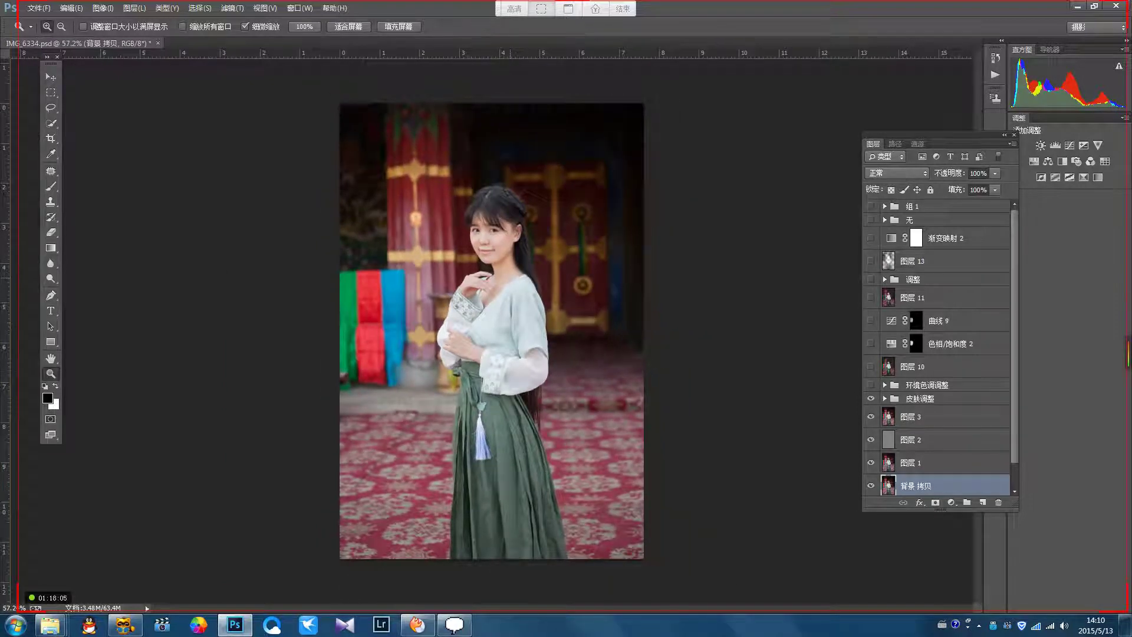
{"action": "scroll", "coordinate": [504, 303], "scroll_direction": "up", "scroll_amount": 2}
{"action": "left_click", "coordinate": [871, 398]}
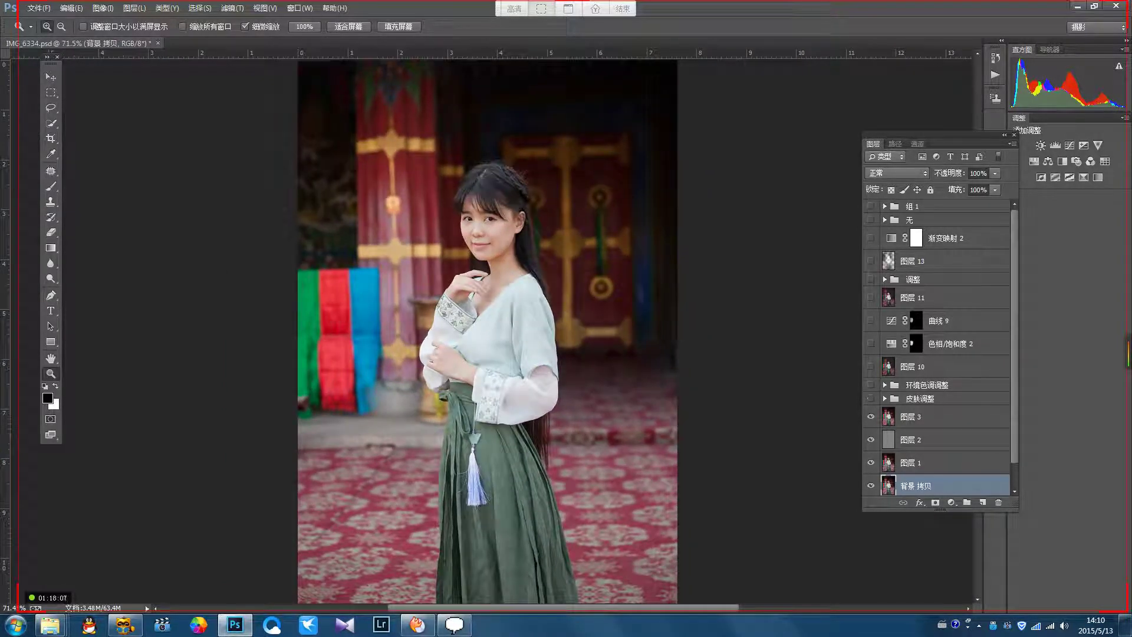
Step: Show the 皮肤调整 group, expand it, and hide all its adjustment layers so that only 图层 3 拷贝 stays on
{"action": "left_click", "coordinate": [871, 398]}
{"action": "left_click", "coordinate": [871, 398]}
{"action": "left_click", "coordinate": [871, 398]}
{"action": "left_click", "coordinate": [884, 399]}
{"action": "scroll", "coordinate": [908, 412], "scroll_direction": "down", "scroll_amount": 3}
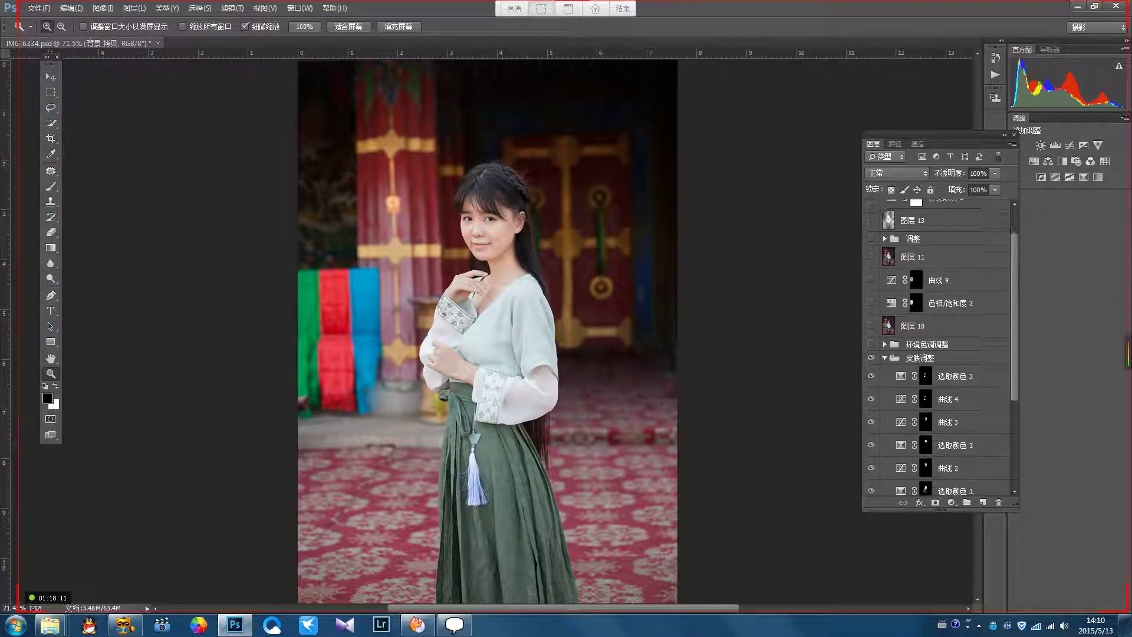
{"action": "scroll", "coordinate": [908, 377], "scroll_direction": "down", "scroll_amount": 4}
{"action": "left_click_drag", "start_coordinate": [871, 322], "coordinate": [871, 459]}
{"action": "left_click", "coordinate": [871, 459]}
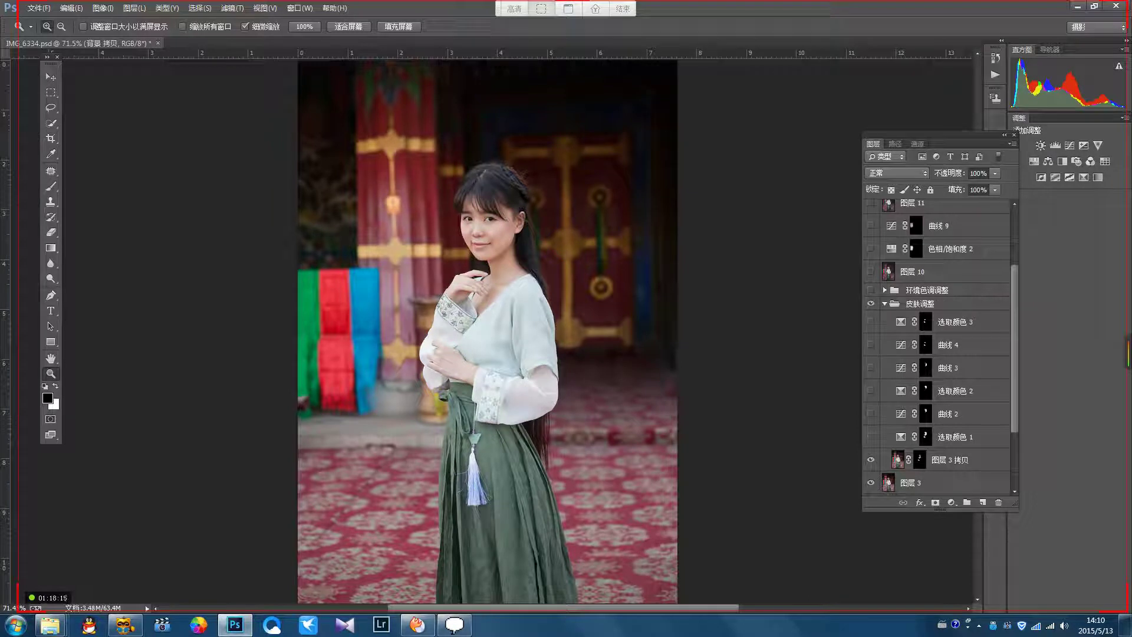
{"action": "left_click", "coordinate": [950, 460]}
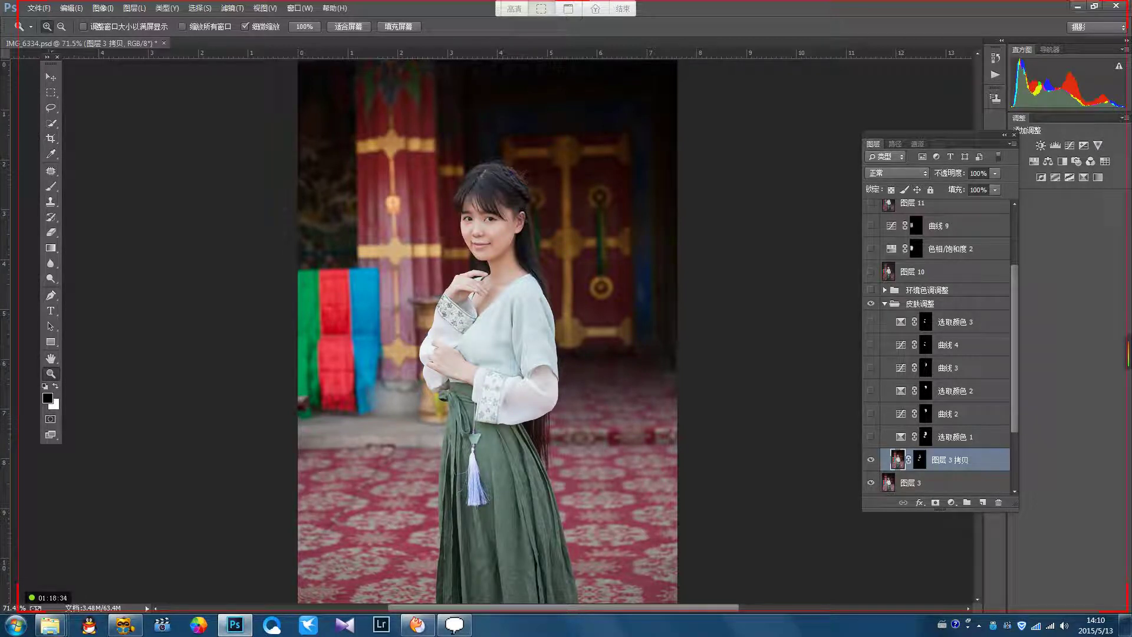
{"action": "left_click", "coordinate": [232, 8]}
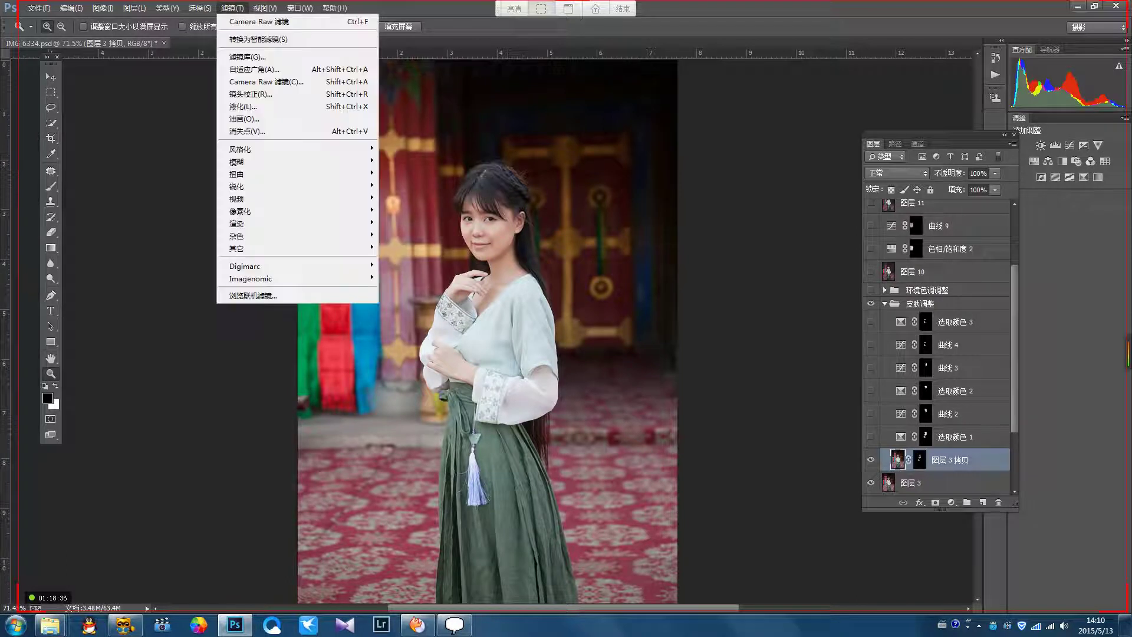
{"action": "mouse_move", "coordinate": [294, 278]}
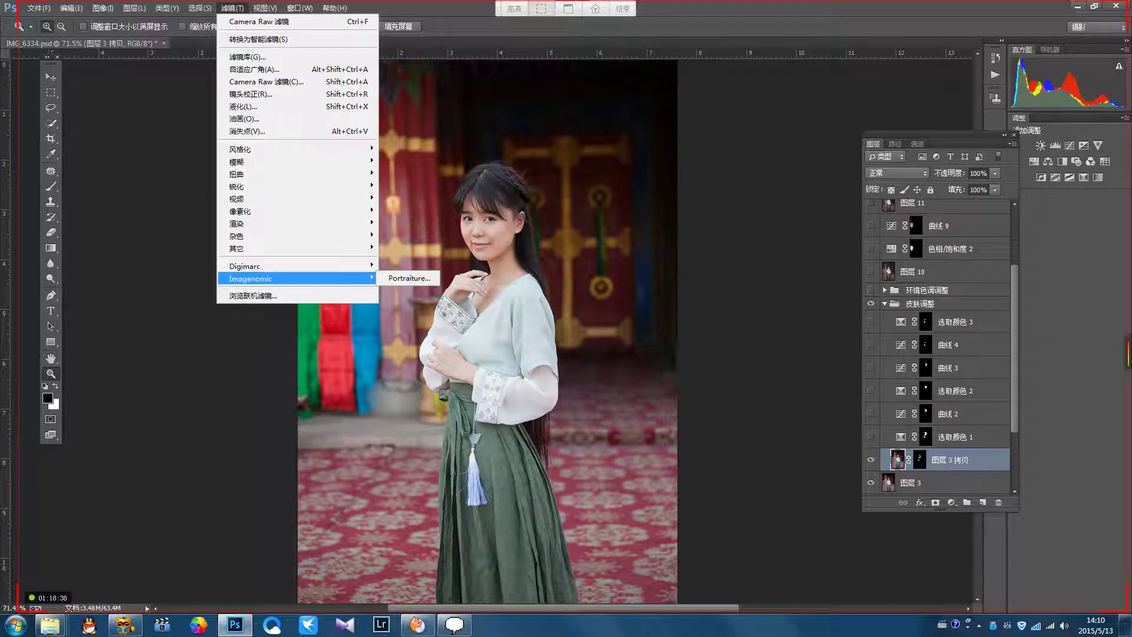
{"action": "left_click", "coordinate": [410, 277]}
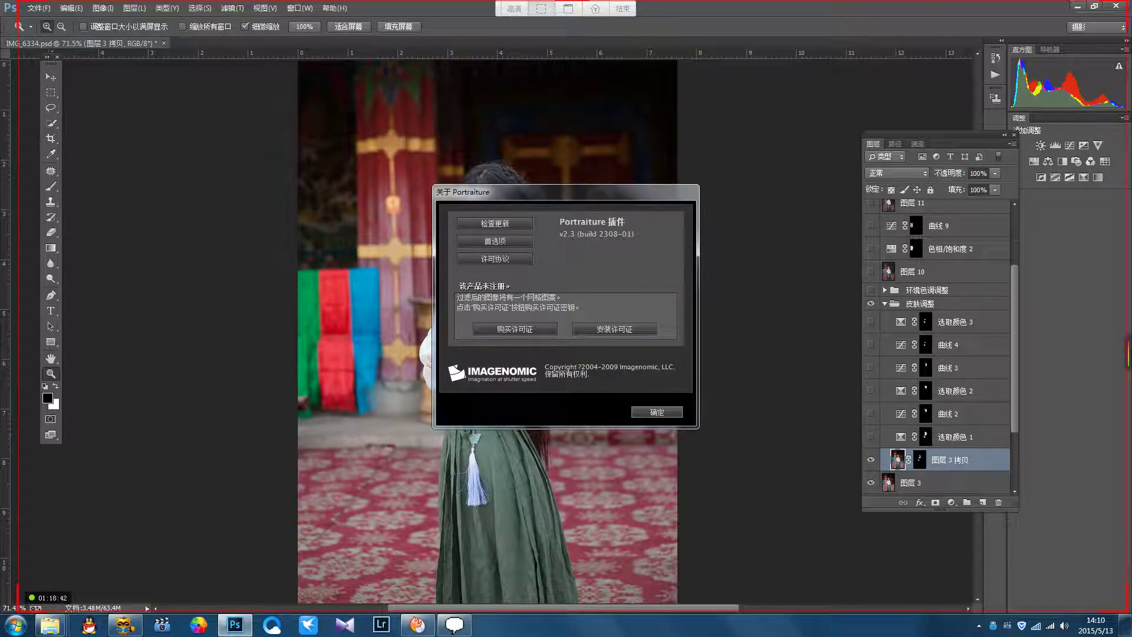
{"action": "left_click", "coordinate": [657, 413]}
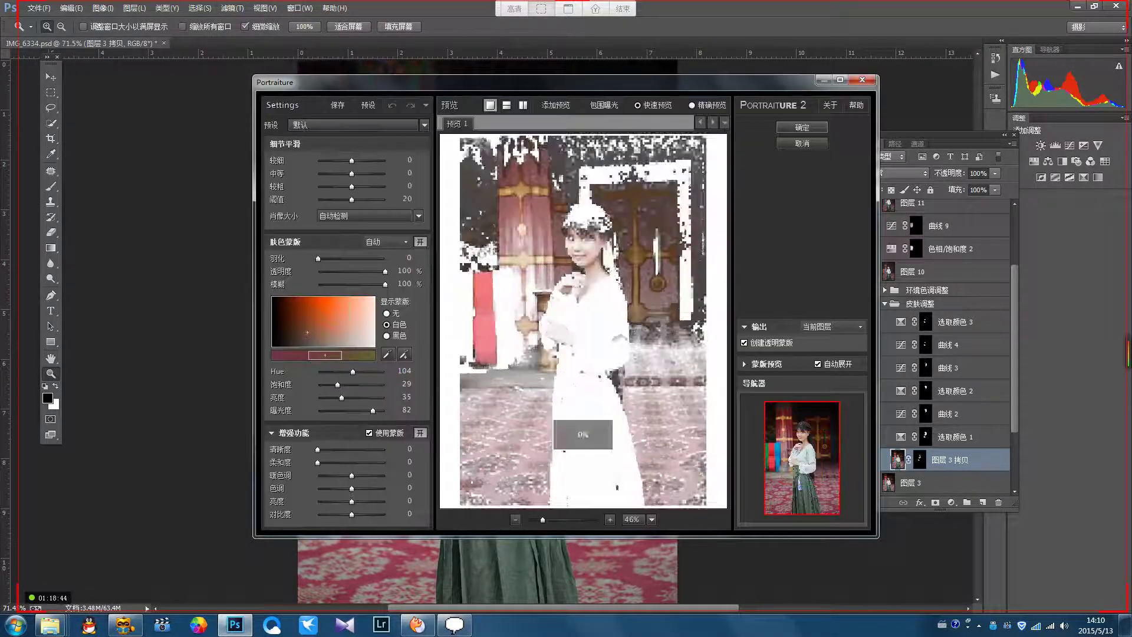
{"action": "left_click", "coordinate": [801, 143]}
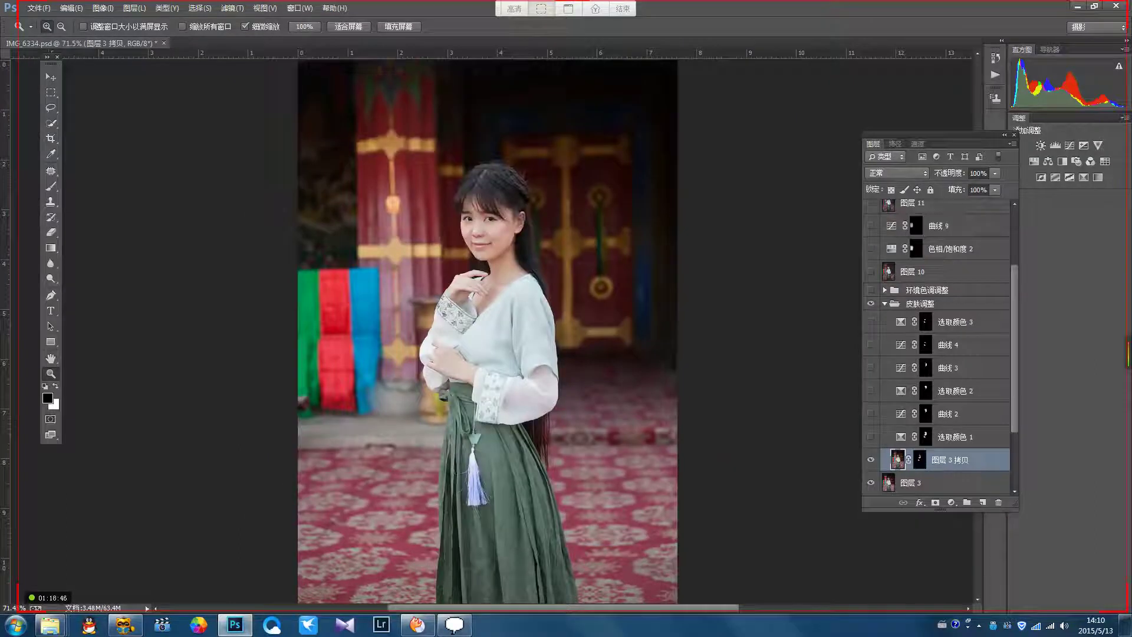
Step: Hide 图层 3 拷贝 and duplicate layer 图层 3
{"action": "left_click", "coordinate": [871, 459]}
{"action": "left_click", "coordinate": [932, 482]}
{"action": "scroll", "coordinate": [932, 483], "scroll_direction": "down", "scroll_amount": 1}
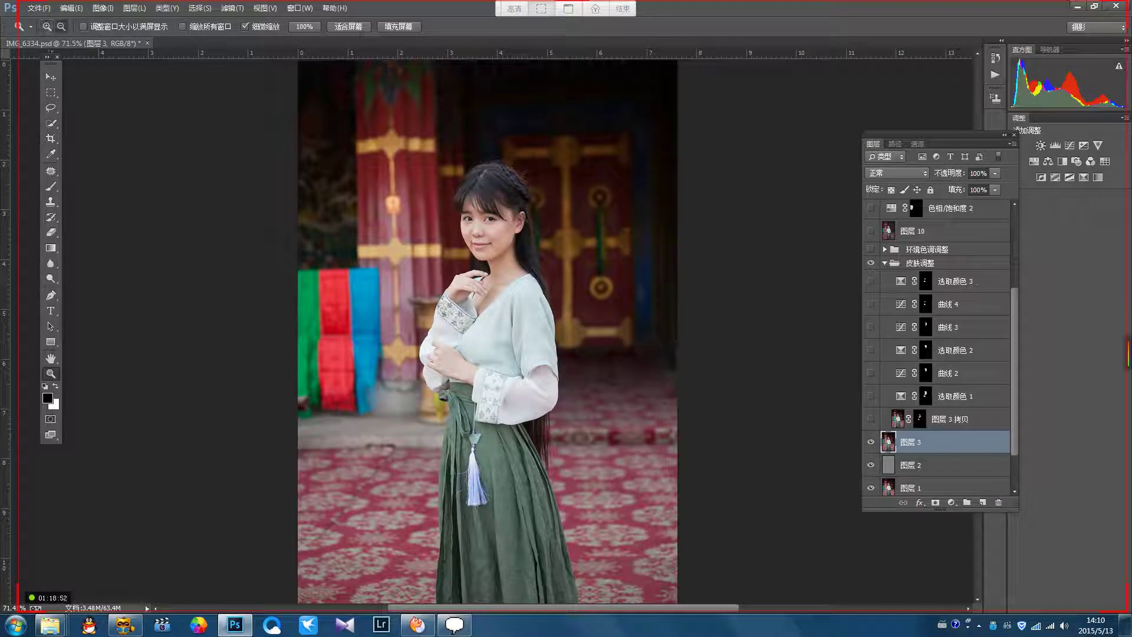
{"action": "key", "text": "alt+j"}
{"action": "key", "text": "ctrl+j"}
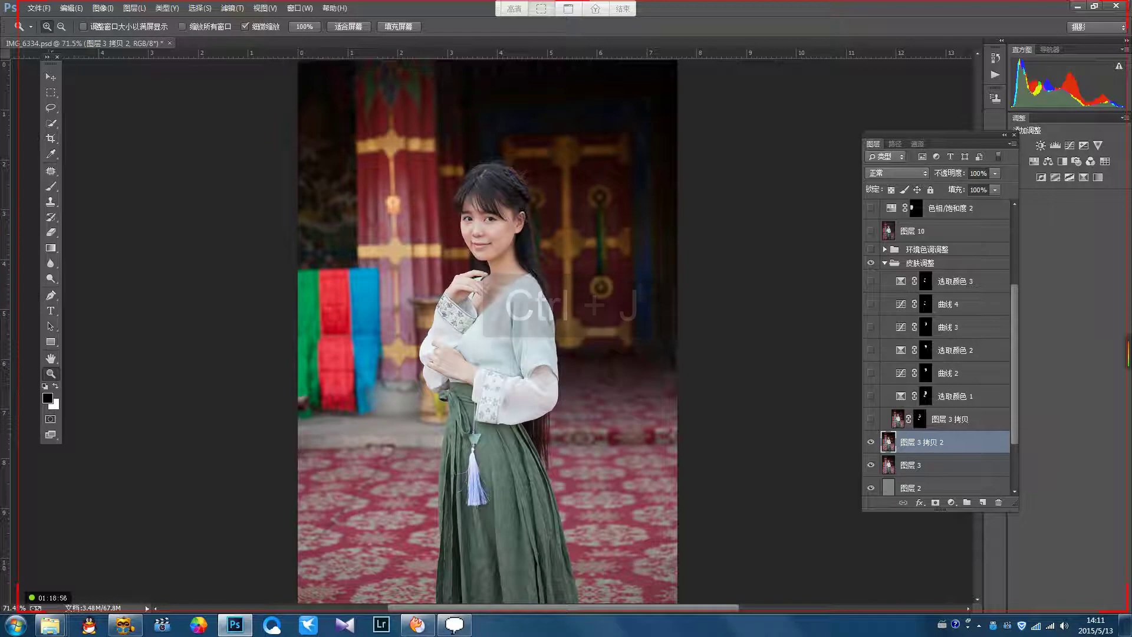
Step: Open the Imagenomic Portraiture filter on the new duplicate and look through its presets, keeping 默认
{"action": "left_click", "coordinate": [231, 9]}
{"action": "mouse_move", "coordinate": [237, 223]}
{"action": "mouse_move", "coordinate": [265, 278]}
{"action": "left_click", "coordinate": [406, 278]}
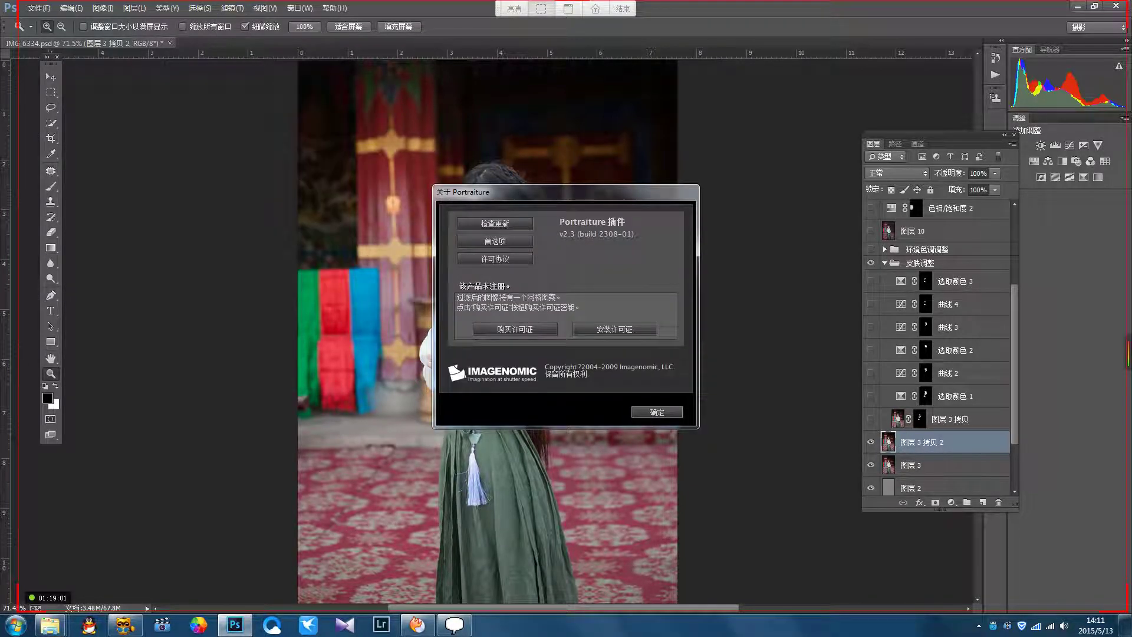
{"action": "left_click", "coordinate": [656, 411]}
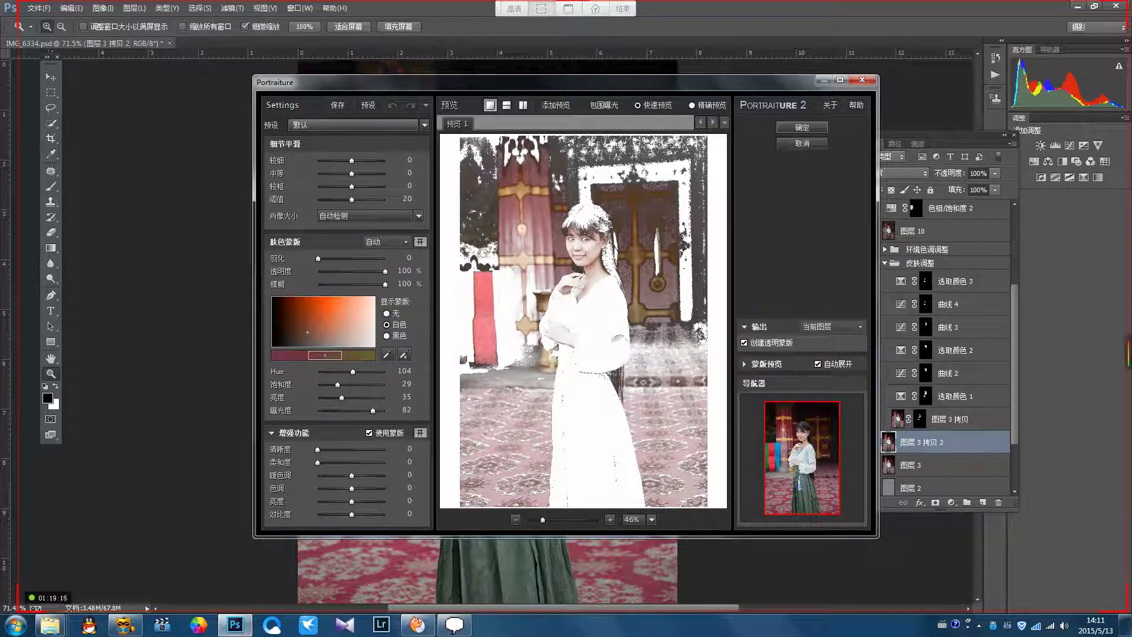
{"action": "left_click", "coordinate": [425, 125]}
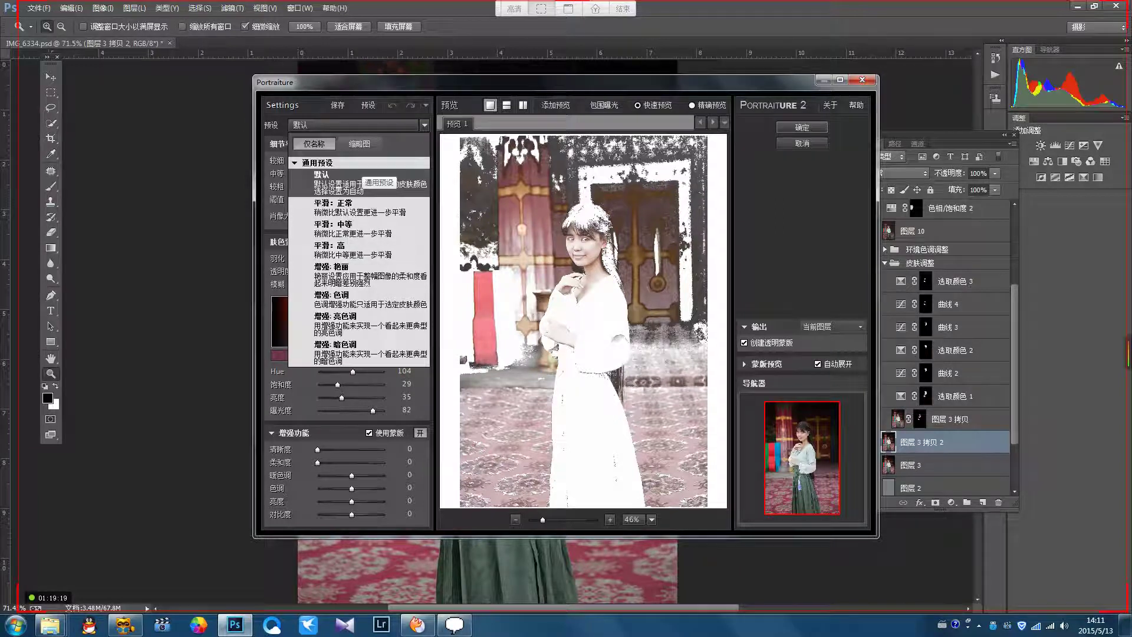
{"action": "left_click", "coordinate": [366, 125]}
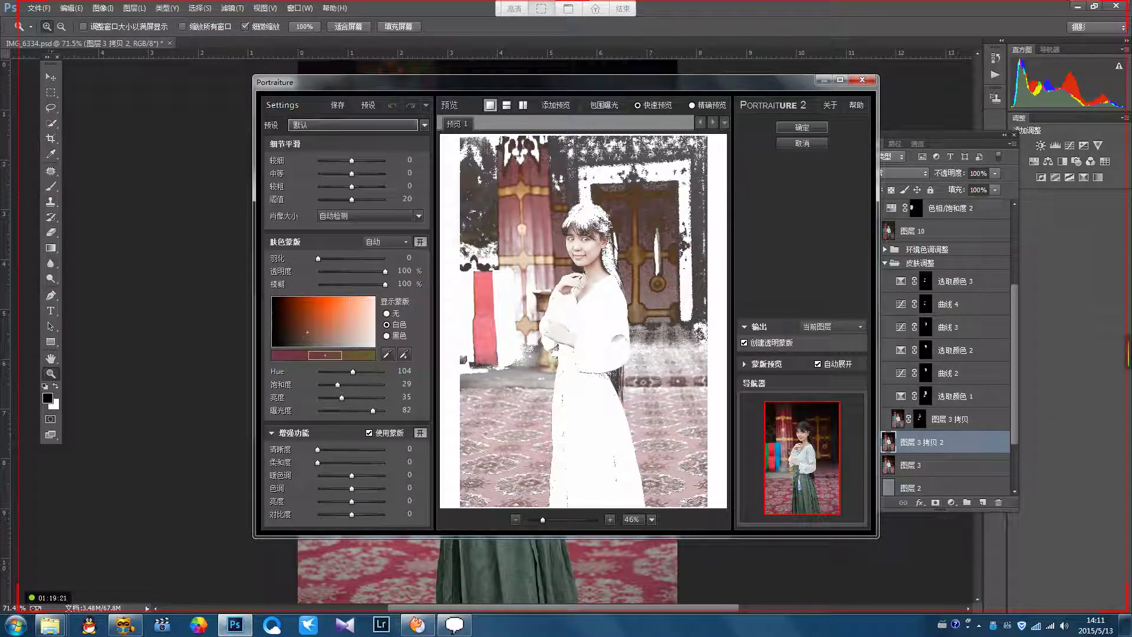
Step: Sample several skin tones on the face for the Portraiture skin mask and apply the smoothing to the duplicate
{"action": "left_click", "coordinate": [404, 354]}
{"action": "left_click", "coordinate": [579, 250]}
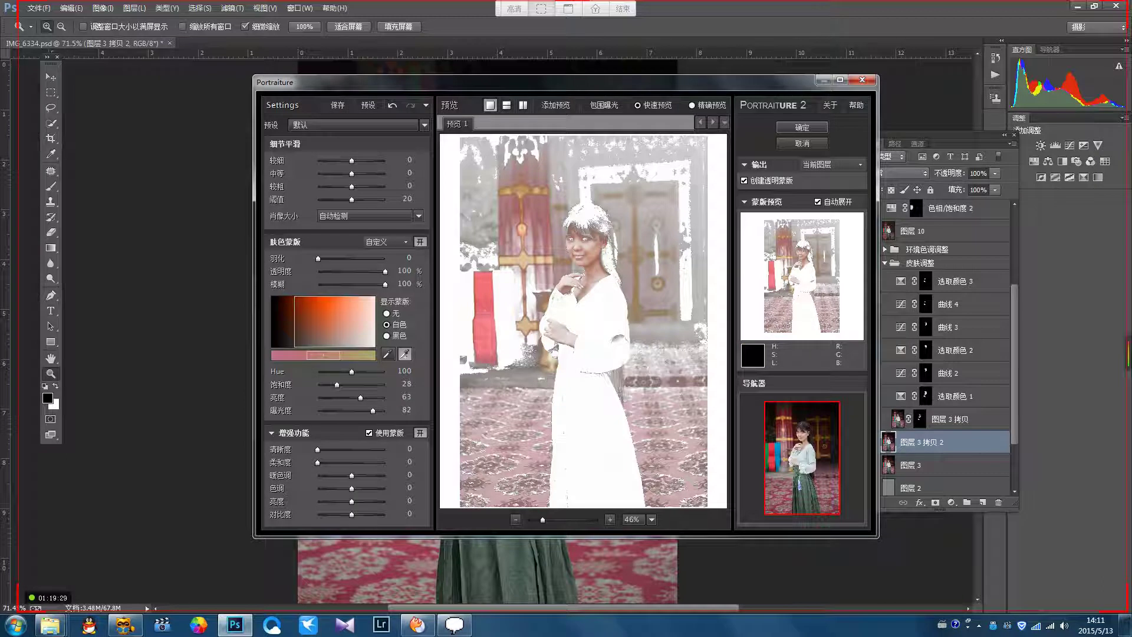
{"action": "left_click", "coordinate": [580, 250]}
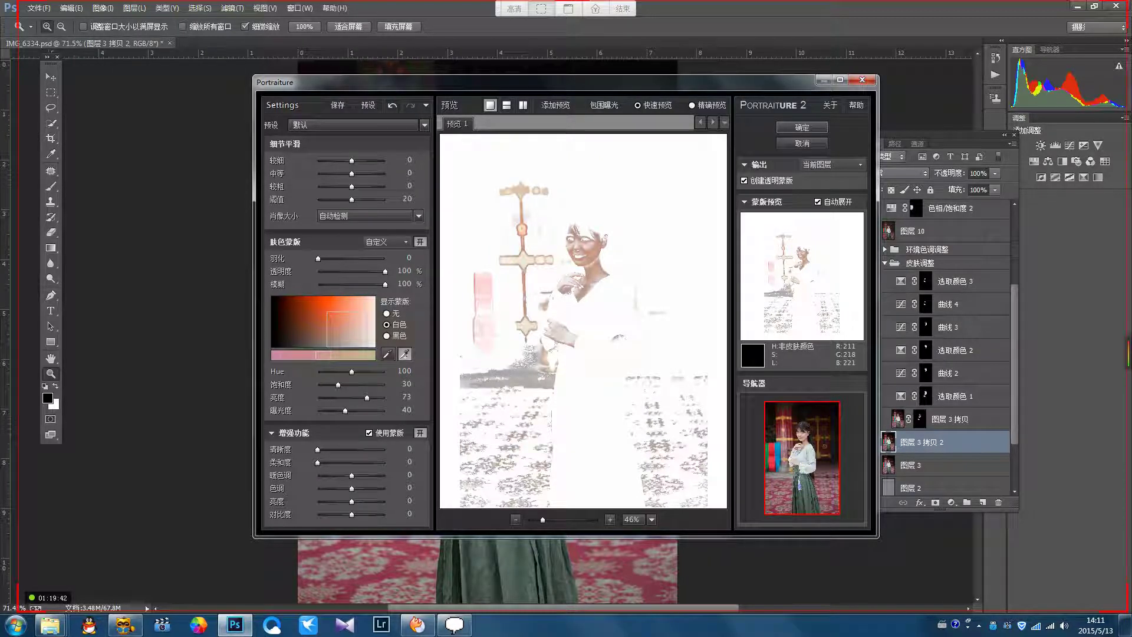
{"action": "left_click", "coordinate": [581, 254]}
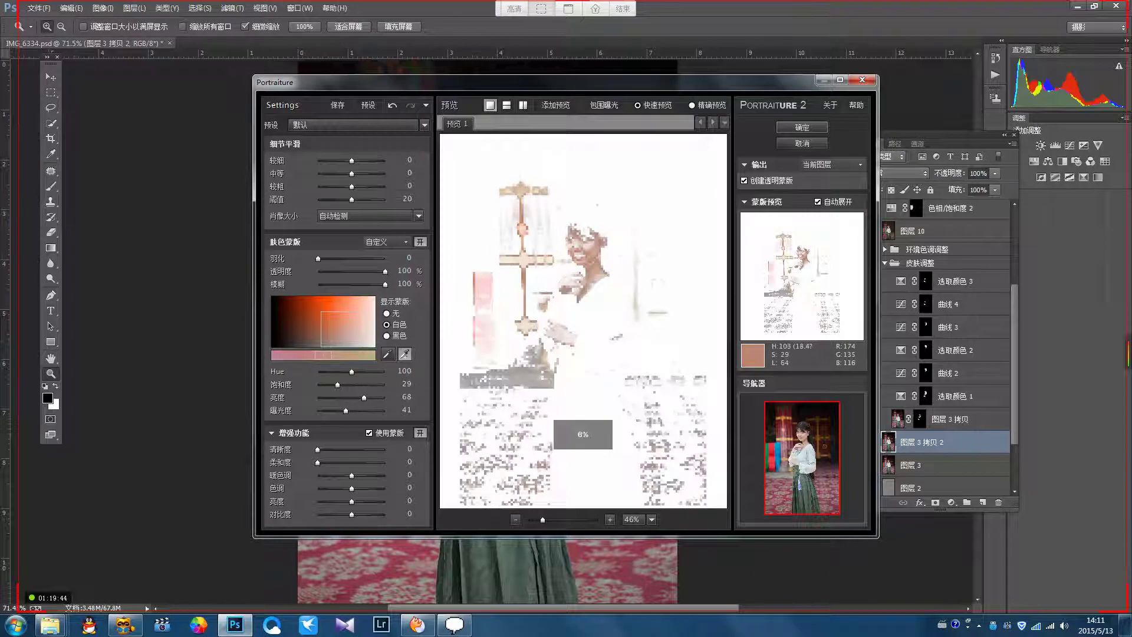
{"action": "left_click", "coordinate": [581, 259]}
{"action": "left_click", "coordinate": [586, 262]}
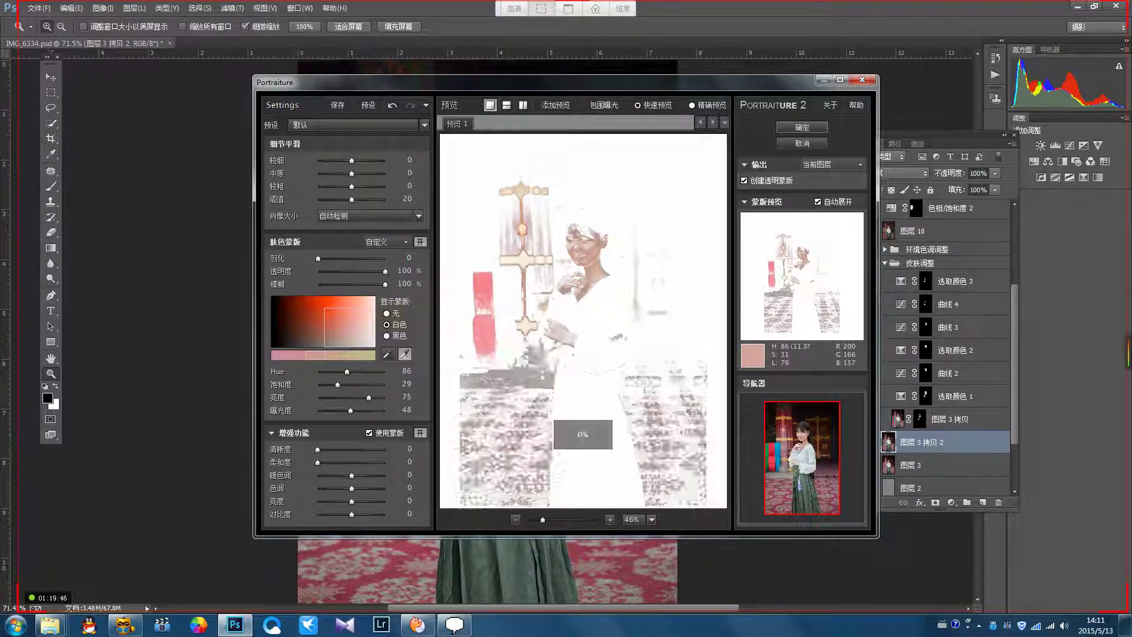
{"action": "left_click", "coordinate": [576, 232]}
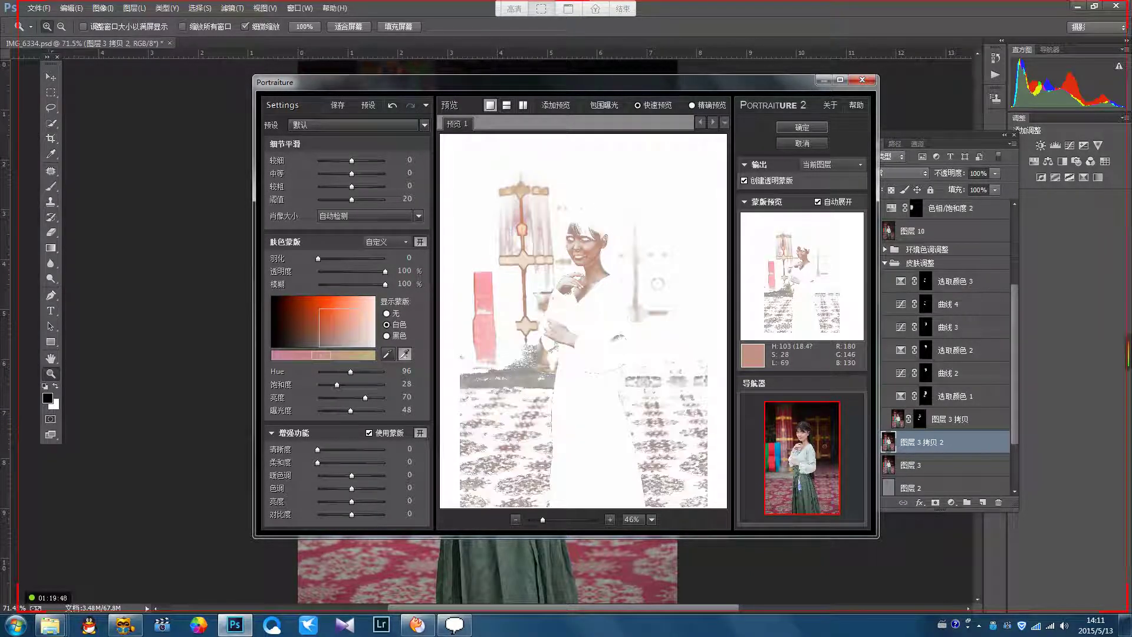
{"action": "left_click", "coordinate": [802, 127]}
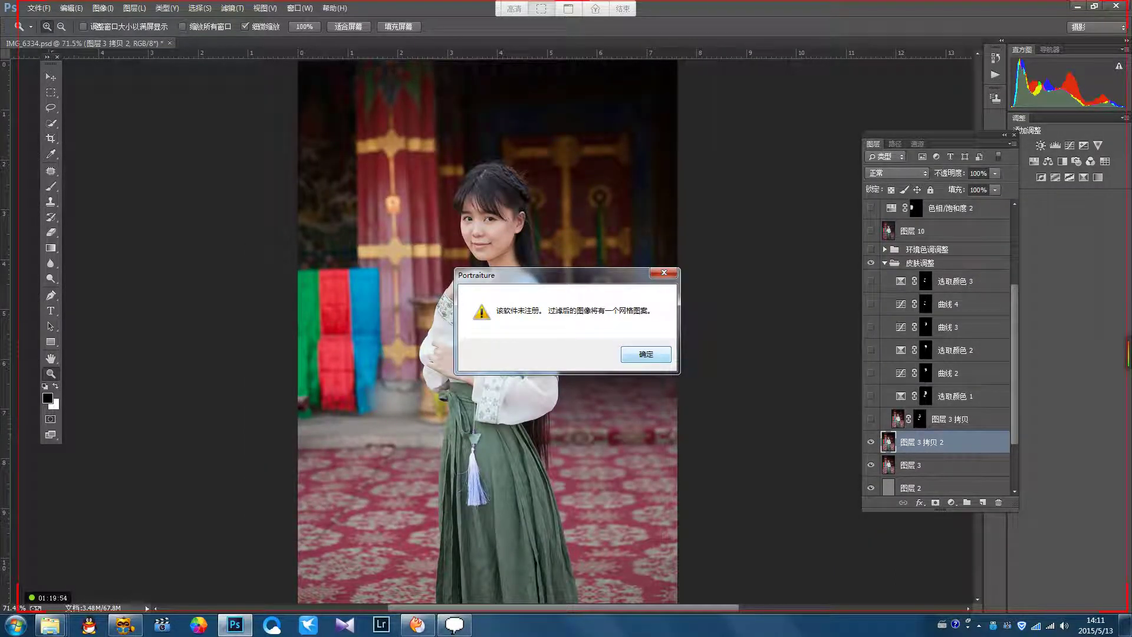
{"action": "key", "text": "Return"}
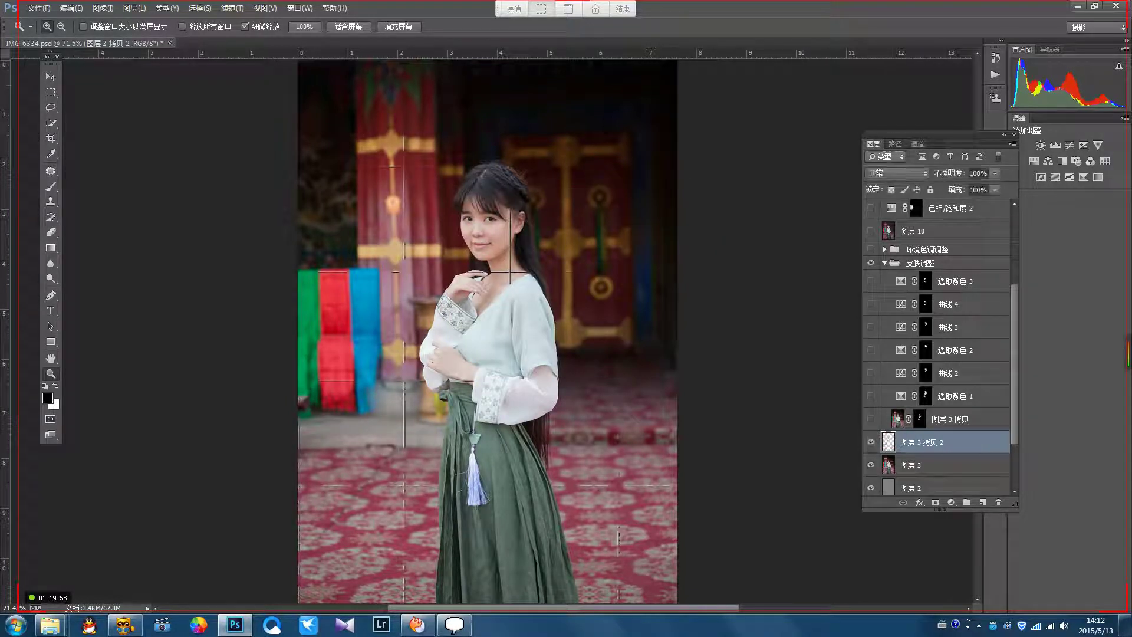
Step: Compare the face with and without the smoothed duplicate 图层 3 拷贝 2
{"action": "left_click_drag", "start_coordinate": [496, 255], "coordinate": [484, 328]}
{"action": "left_click", "coordinate": [871, 442]}
{"action": "left_click", "coordinate": [871, 441]}
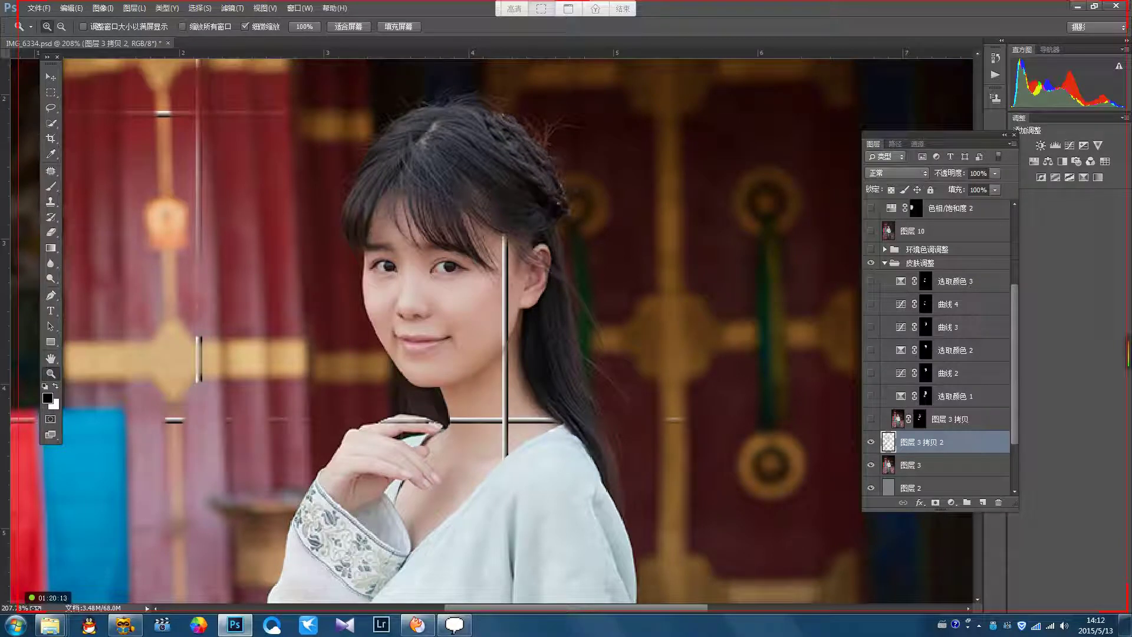
Step: Add a layer mask to 图层 3 拷贝 2, invert it to black, and try brushing over the skin with black
{"action": "left_click", "coordinate": [935, 503]}
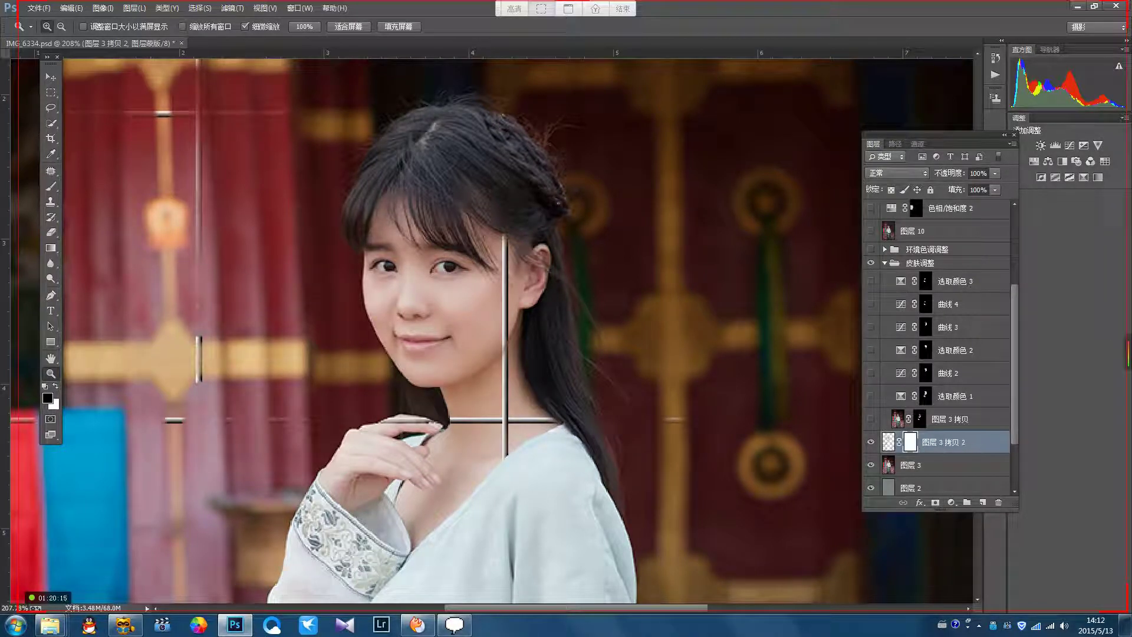
{"action": "key", "text": "ctrl+i"}
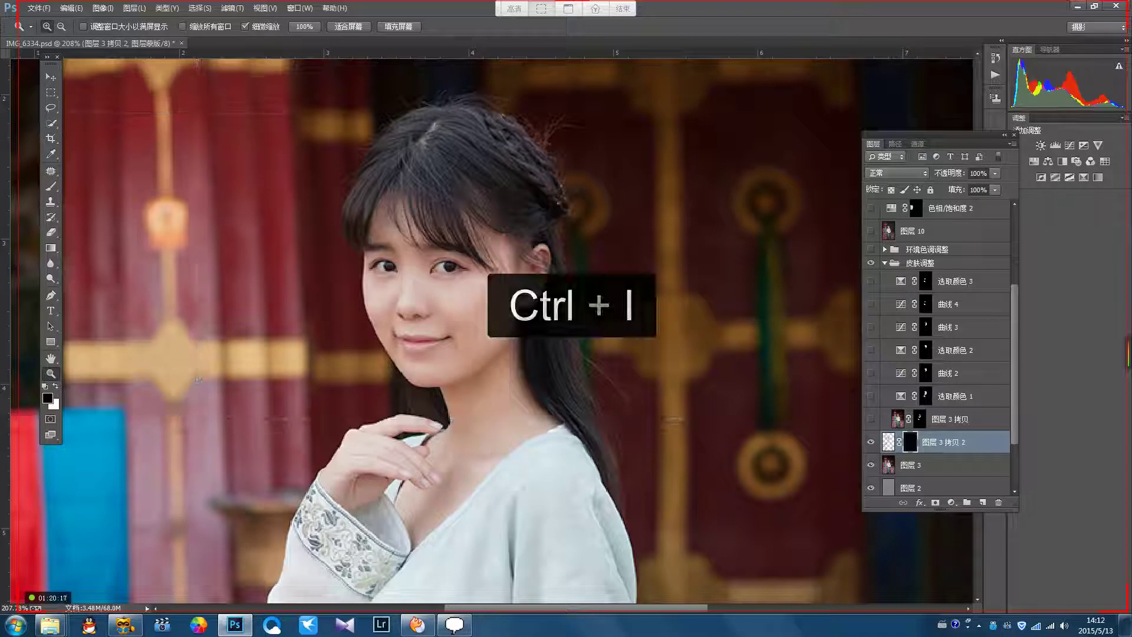
{"action": "key", "text": "b"}
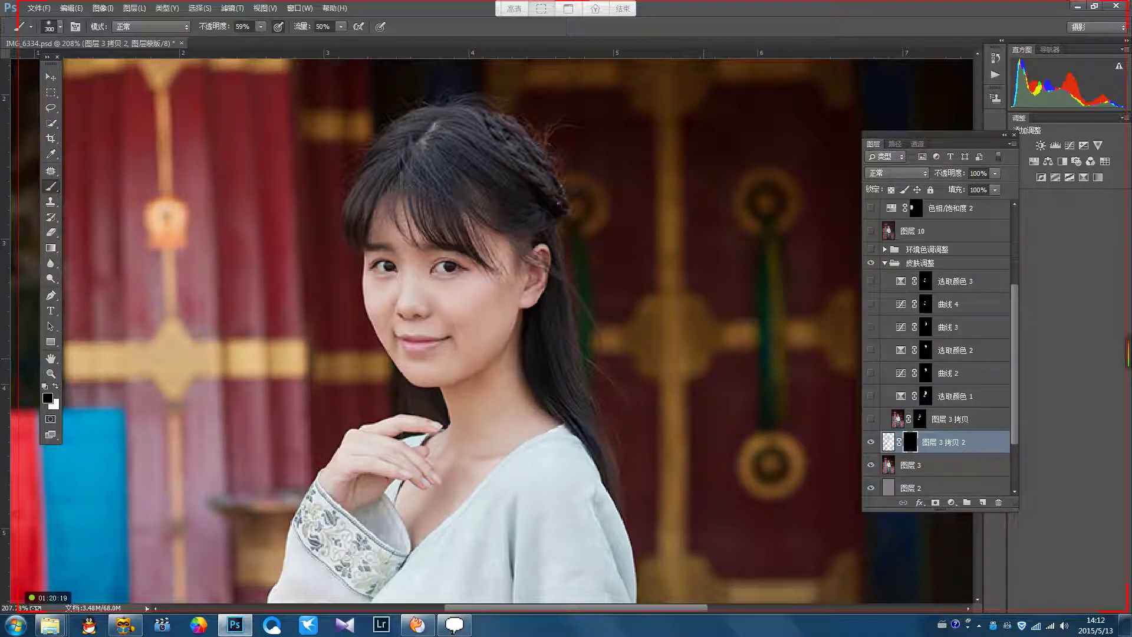
{"action": "key", "text": "bracketleft"}
{"action": "key", "text": "bracketleft"}
{"action": "key", "text": "bracketleft"}
{"action": "key", "text": "bracketleft"}
{"action": "key", "text": "bracketleft"}
{"action": "key", "text": "bracketleft"}
{"action": "key", "text": "bracketleft"}
{"action": "key", "text": "bracketleft"}
{"action": "key", "text": "bracketleft"}
{"action": "key", "text": "bracketleft"}
{"action": "key", "text": "bracketright"}
{"action": "key", "text": "bracketright"}
{"action": "key", "text": "bracketleft"}
{"action": "key", "text": "bracketright"}
{"action": "key", "text": "bracketright"}
{"action": "key", "text": "bracketright"}
{"action": "key", "text": "z"}
{"action": "left_click_drag", "start_coordinate": [508, 330], "coordinate": [447, 330]}
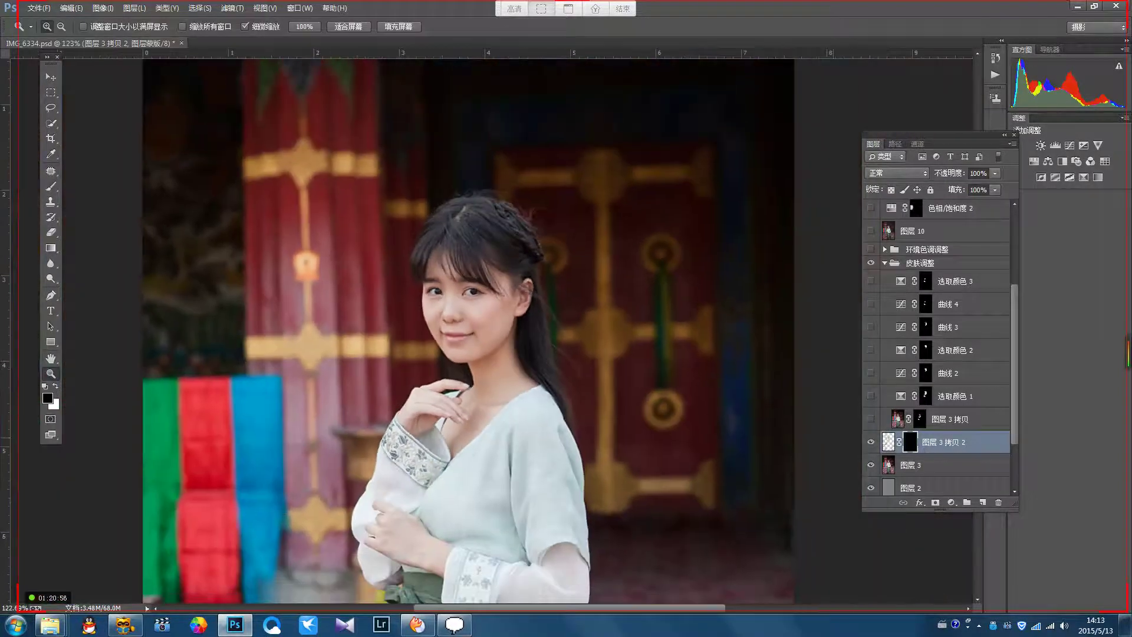
{"action": "left_click", "coordinate": [871, 441]}
{"action": "left_click", "coordinate": [871, 441]}
Step: Paint white on the mask of 图层 3 拷贝 2 over the face and neck to reveal the smoothing
{"action": "mouse_move", "coordinate": [477, 303]}
{"action": "left_mouse_down"}
{"action": "mouse_move", "coordinate": [515, 303]}
{"action": "mouse_move", "coordinate": [460, 322]}
{"action": "left_mouse_up"}
{"action": "key", "text": "b"}
{"action": "key", "text": "x"}
{"action": "key", "text": "z"}
{"action": "key", "text": "b"}
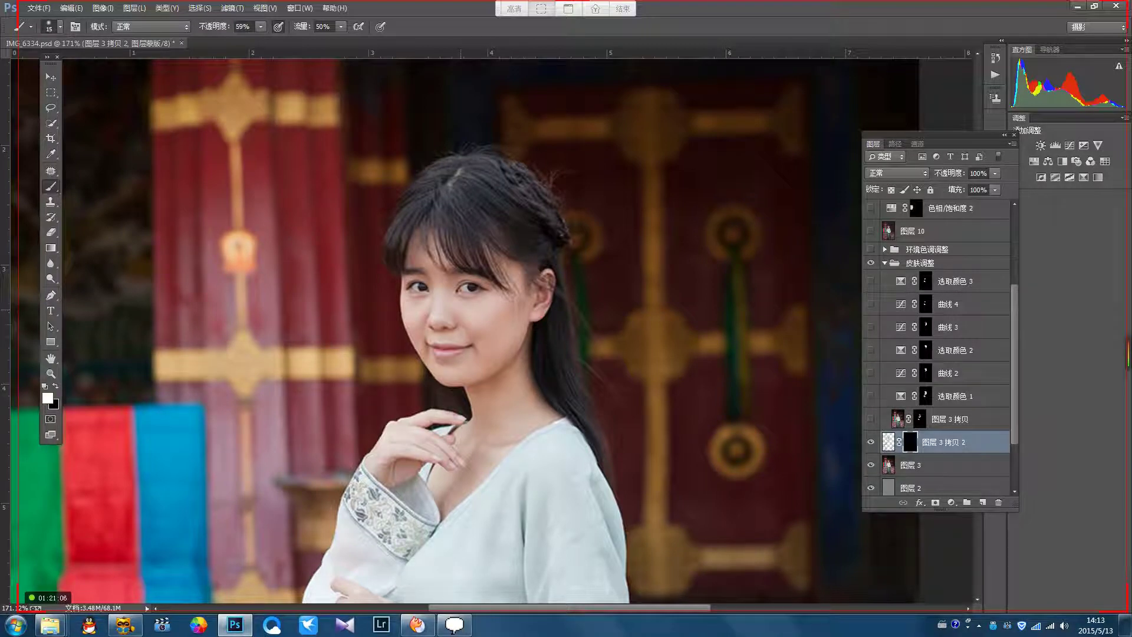
{"action": "key", "text": "bracketright"}
{"action": "key", "text": "bracketleft"}
{"action": "key", "text": "bracketright"}
{"action": "key", "text": "bracketleft"}
{"action": "key", "text": "bracketleft"}
{"action": "key", "text": "bracketleft"}
{"action": "key", "text": "bracketright"}
{"action": "mouse_move", "coordinate": [489, 383]}
{"action": "left_mouse_down"}
{"action": "mouse_move", "coordinate": [487, 398]}
{"action": "mouse_move", "coordinate": [514, 393]}
{"action": "mouse_move", "coordinate": [487, 432]}
{"action": "mouse_move", "coordinate": [523, 405]}
{"action": "mouse_move", "coordinate": [483, 436]}
{"action": "left_mouse_up"}
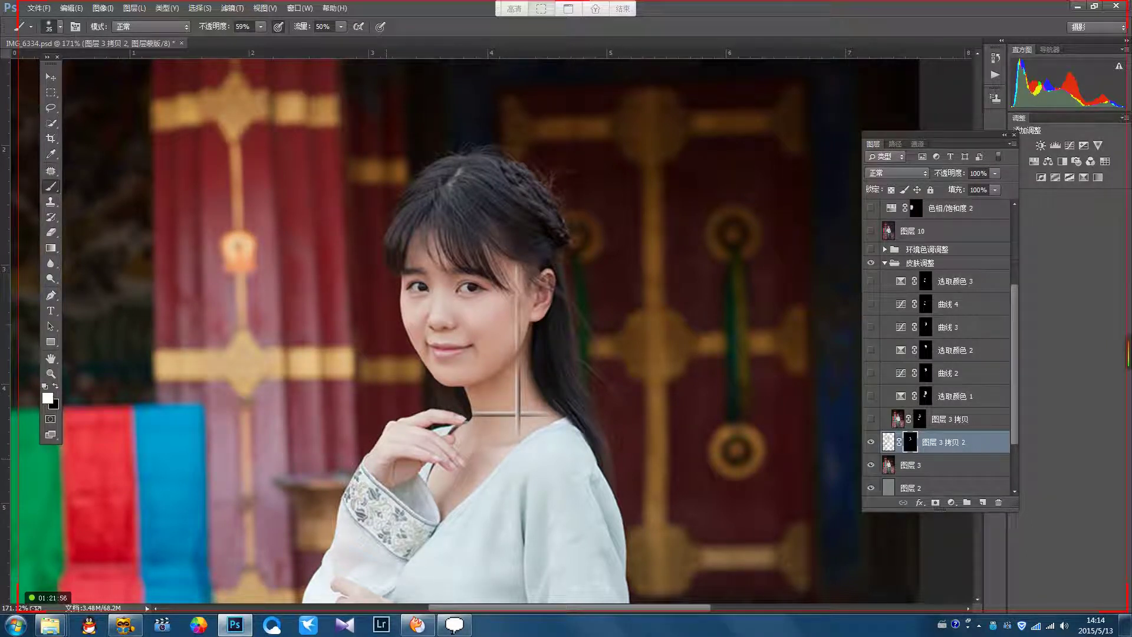
Step: Compare the skin with and without the masked smoothing of 图层 3 拷贝 2
{"action": "left_click", "coordinate": [870, 442]}
{"action": "left_click", "coordinate": [871, 442]}
{"action": "left_click", "coordinate": [871, 442]}
{"action": "key", "text": "ctrl+comma"}
{"action": "left_click", "coordinate": [871, 442]}
{"action": "left_click", "coordinate": [870, 443]}
{"action": "left_click", "coordinate": [871, 442]}
{"action": "left_click", "coordinate": [870, 443]}
Step: Delete the demonstration layer 图层 3 拷贝 2 and show 图层 3 拷贝 again
{"action": "left_click", "coordinate": [888, 442]}
{"action": "key", "text": "Delete"}
{"action": "left_click", "coordinate": [871, 419]}
{"action": "left_click", "coordinate": [871, 419]}
Step: Select the adjustment layer 选取颜色 1 and make it visible over the whole figure
{"action": "key", "text": "z"}
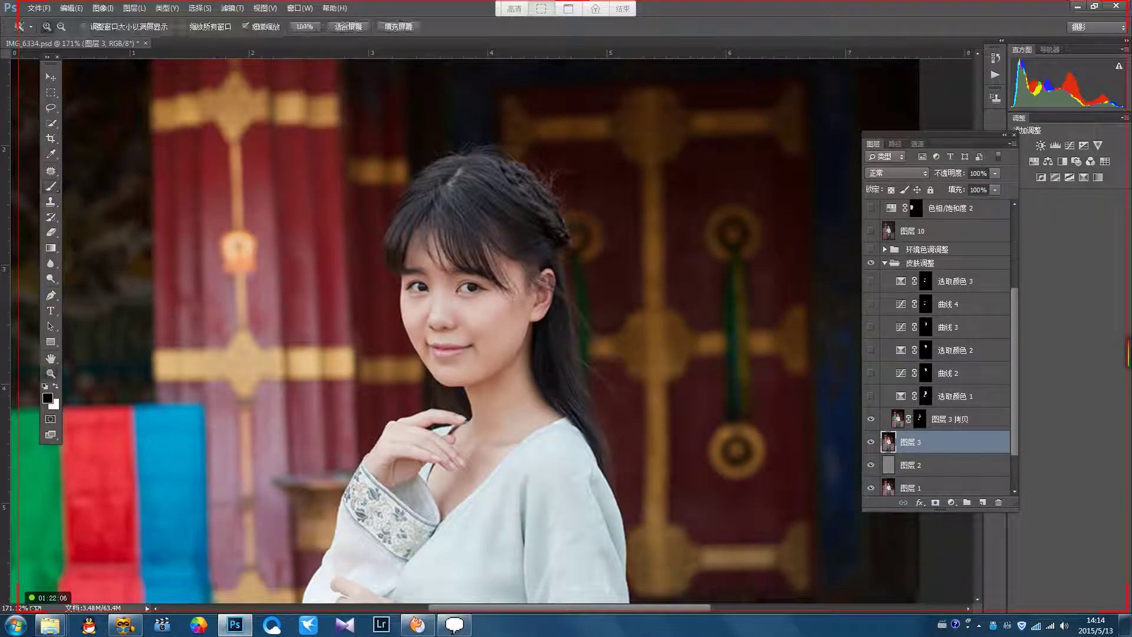
{"action": "mouse_move", "coordinate": [612, 347]}
{"action": "left_mouse_down"}
{"action": "mouse_move", "coordinate": [568, 404]}
{"action": "mouse_move", "coordinate": [480, 271]}
{"action": "left_mouse_up"}
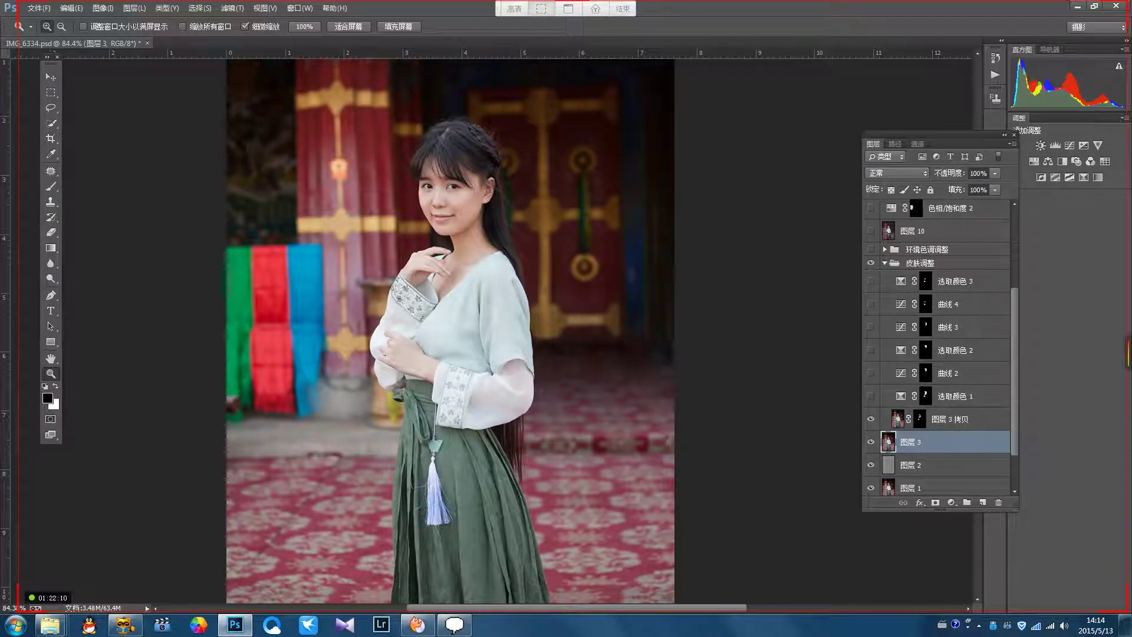
{"action": "left_click", "coordinate": [955, 396]}
{"action": "left_click", "coordinate": [871, 396]}
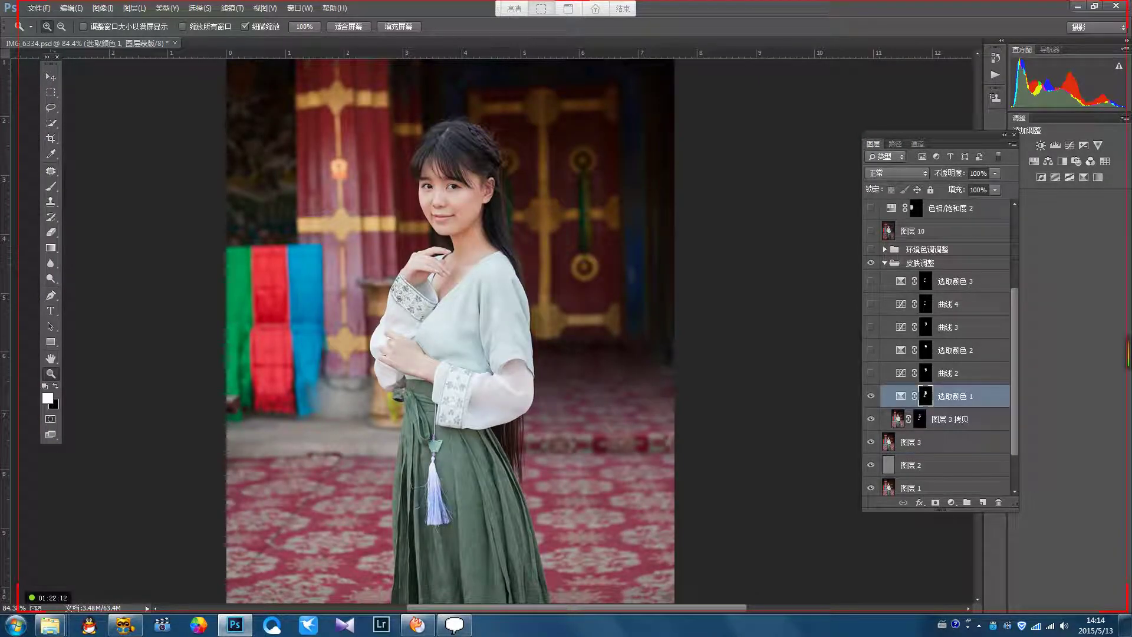
Step: Review the red and yellow settings of 选取颜色 1, and view its layer mask on its own
{"action": "double_click", "coordinate": [901, 396]}
{"action": "left_click", "coordinate": [689, 202]}
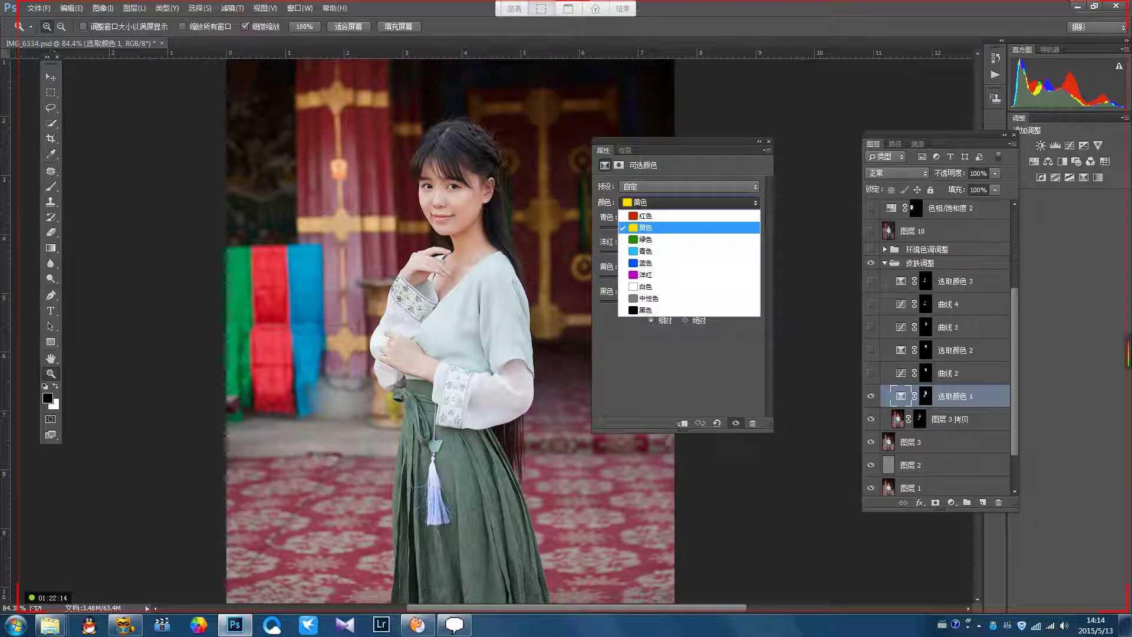
{"action": "left_click", "coordinate": [660, 202]}
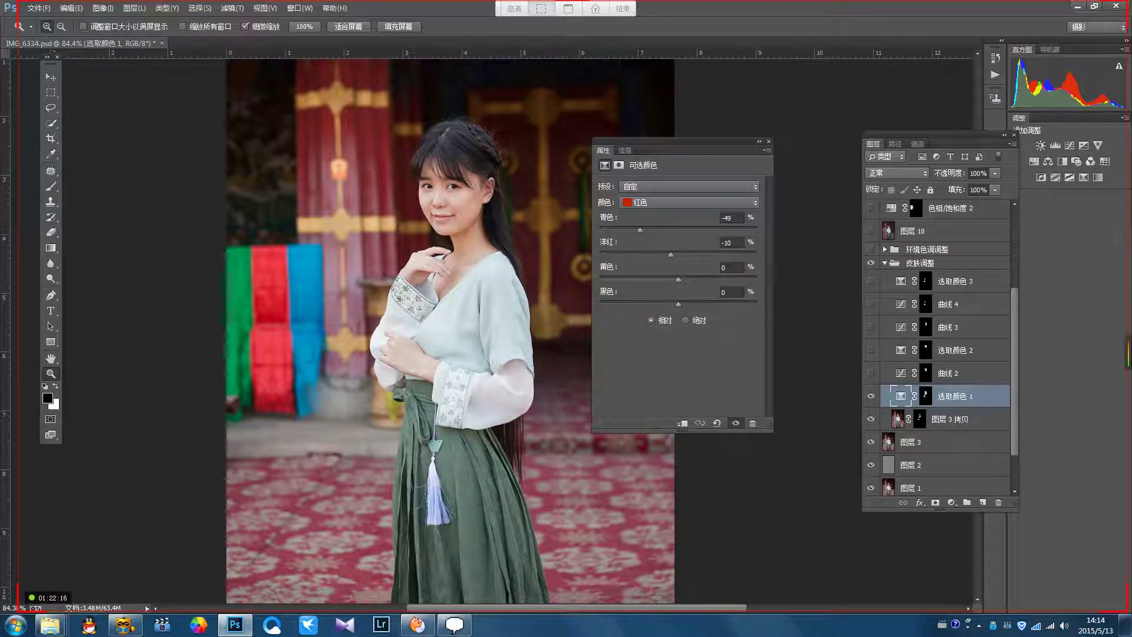
{"action": "left_click", "coordinate": [688, 202]}
{"action": "left_click", "coordinate": [666, 227]}
{"action": "left_click", "coordinate": [926, 395], "text": "alt"}
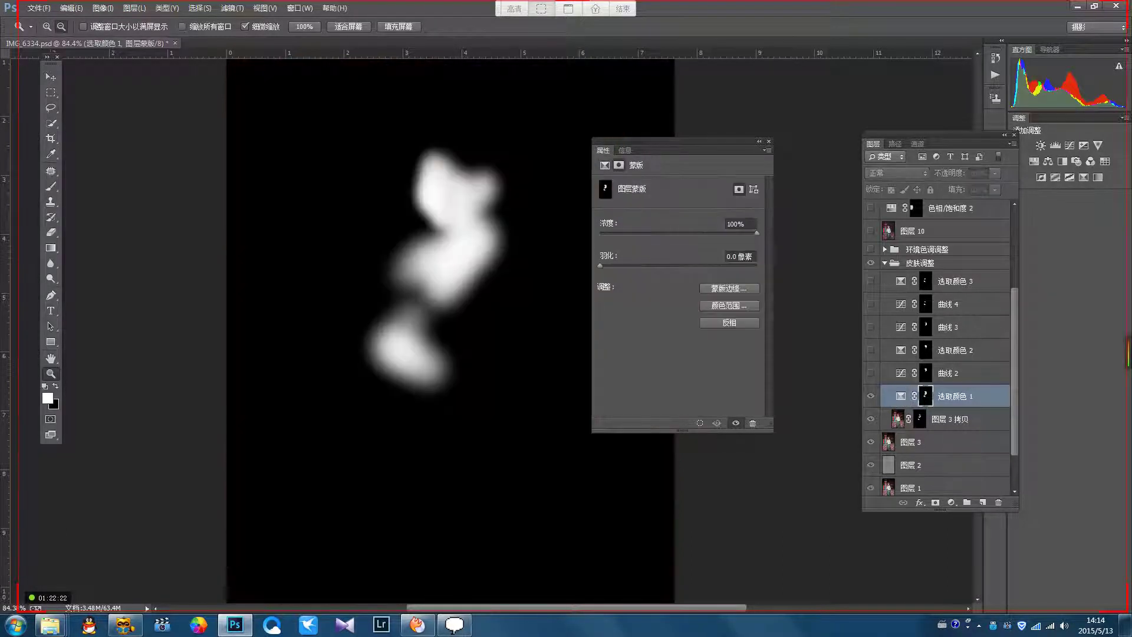
{"action": "left_click", "coordinate": [925, 395], "text": "alt"}
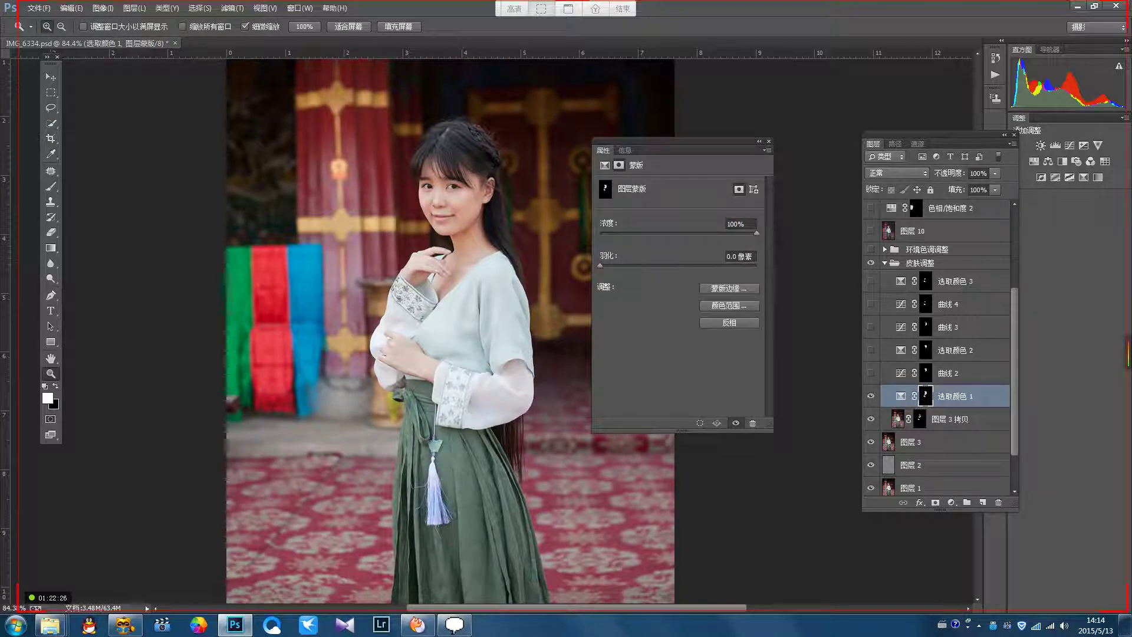
Step: Select and show the adjustment layer 曲线 2, inspect its curve and layer mask, and check its effect on the figure
{"action": "left_click", "coordinate": [900, 374]}
{"action": "left_click", "coordinate": [871, 373]}
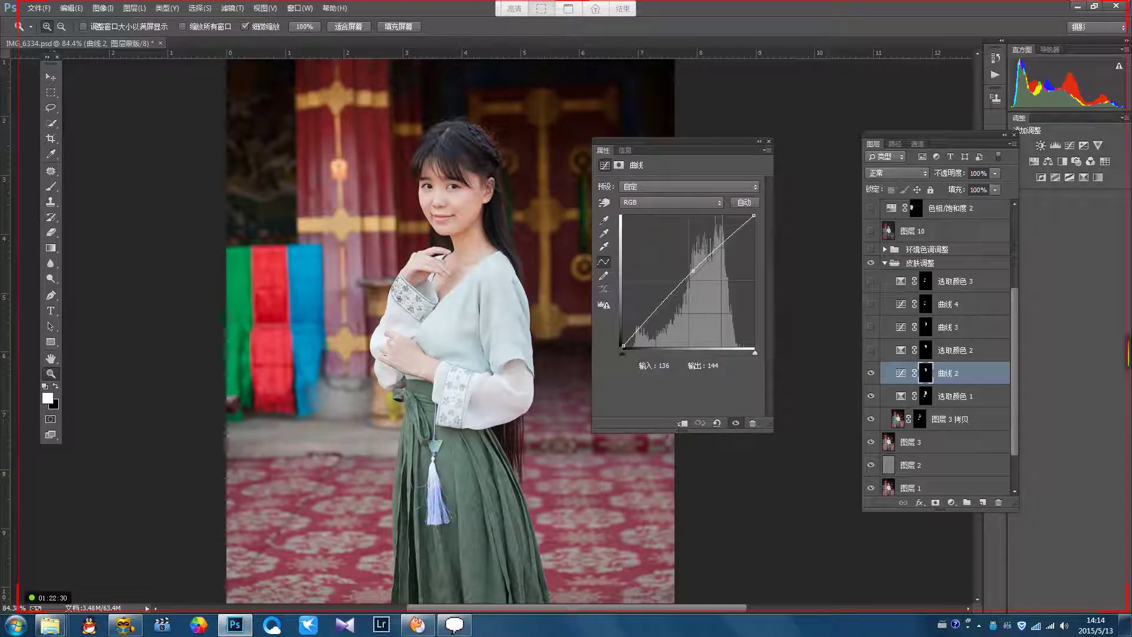
{"action": "left_click", "coordinate": [926, 373], "text": "alt"}
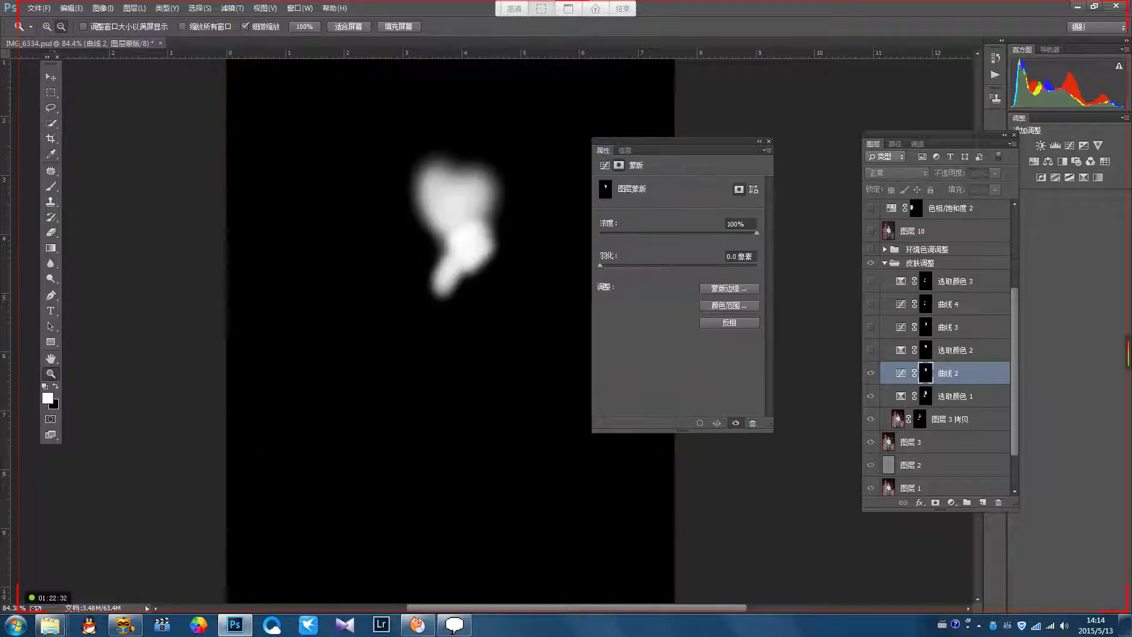
{"action": "left_click", "coordinate": [925, 373], "text": "alt"}
{"action": "left_click", "coordinate": [870, 373]}
{"action": "left_click", "coordinate": [870, 373]}
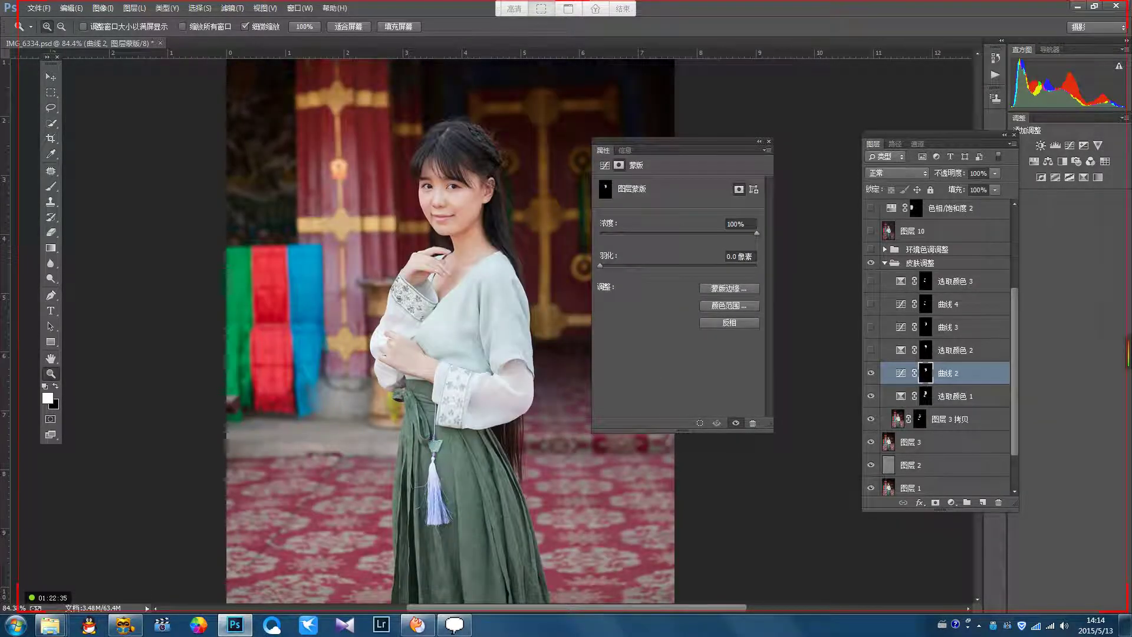
{"action": "scroll", "coordinate": [477, 246], "scroll_direction": "up", "scroll_amount": 4}
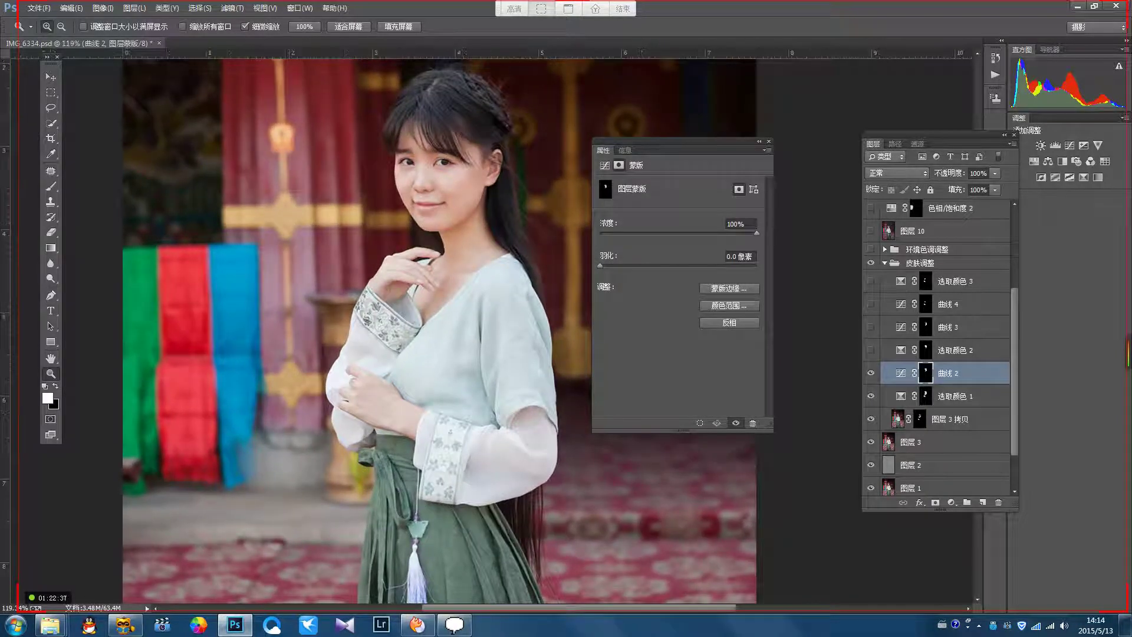
Step: Compare the enlarged portrait with and without 曲线 2, and examine the areas its layer mask covers
{"action": "left_click", "coordinate": [769, 142]}
{"action": "left_click", "coordinate": [870, 373]}
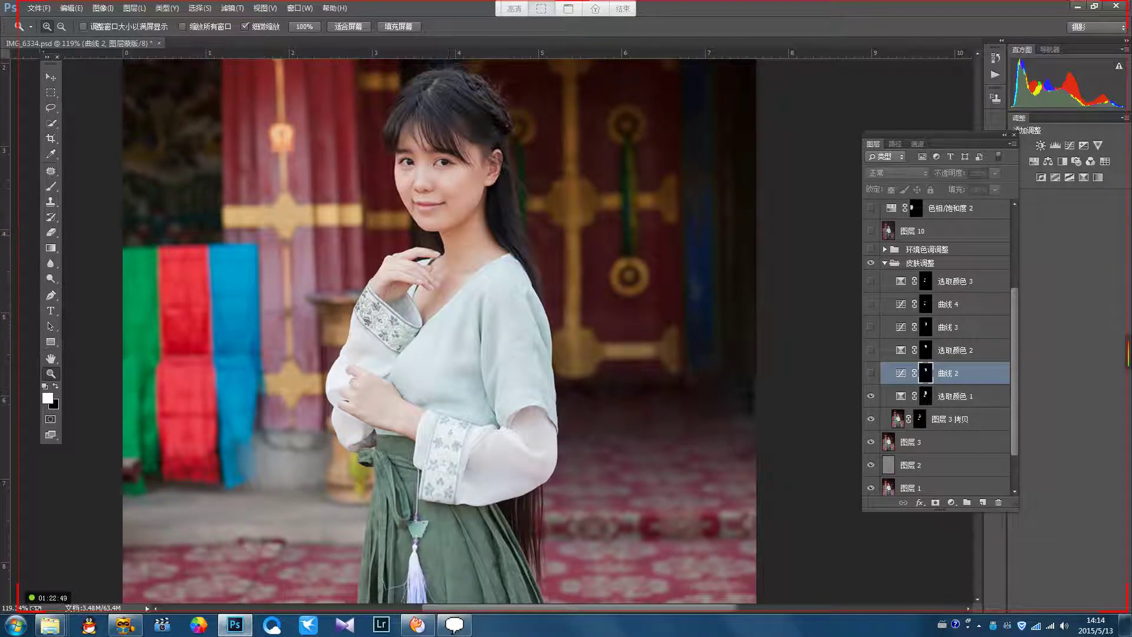
{"action": "left_click", "coordinate": [871, 374]}
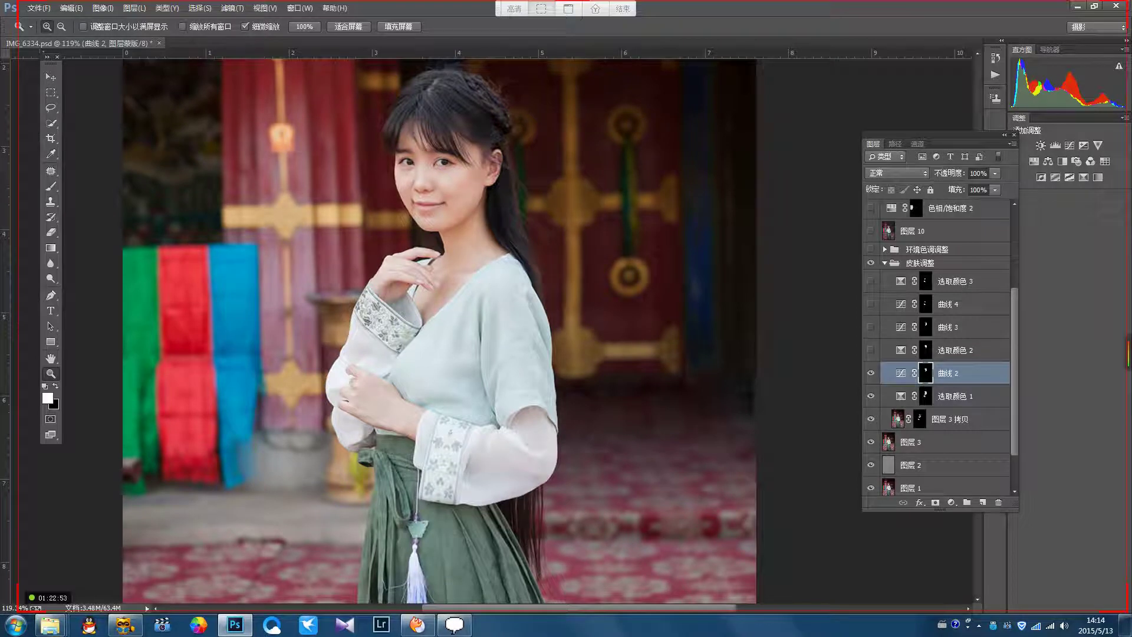
{"action": "left_click", "coordinate": [925, 372], "text": "alt"}
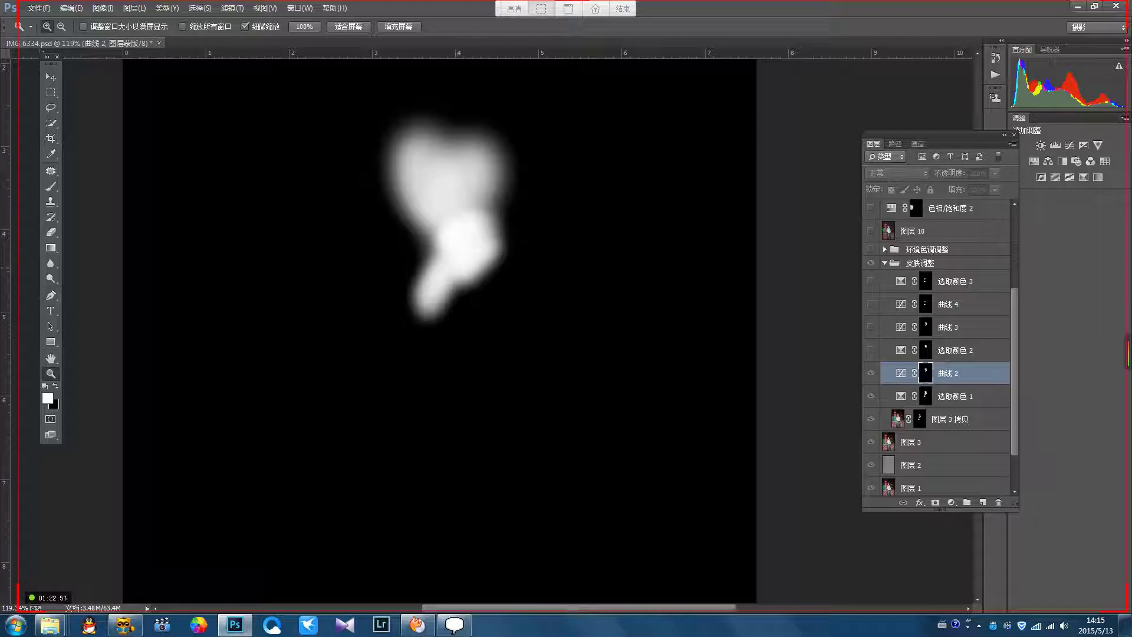
{"action": "left_click", "coordinate": [925, 373], "text": "alt"}
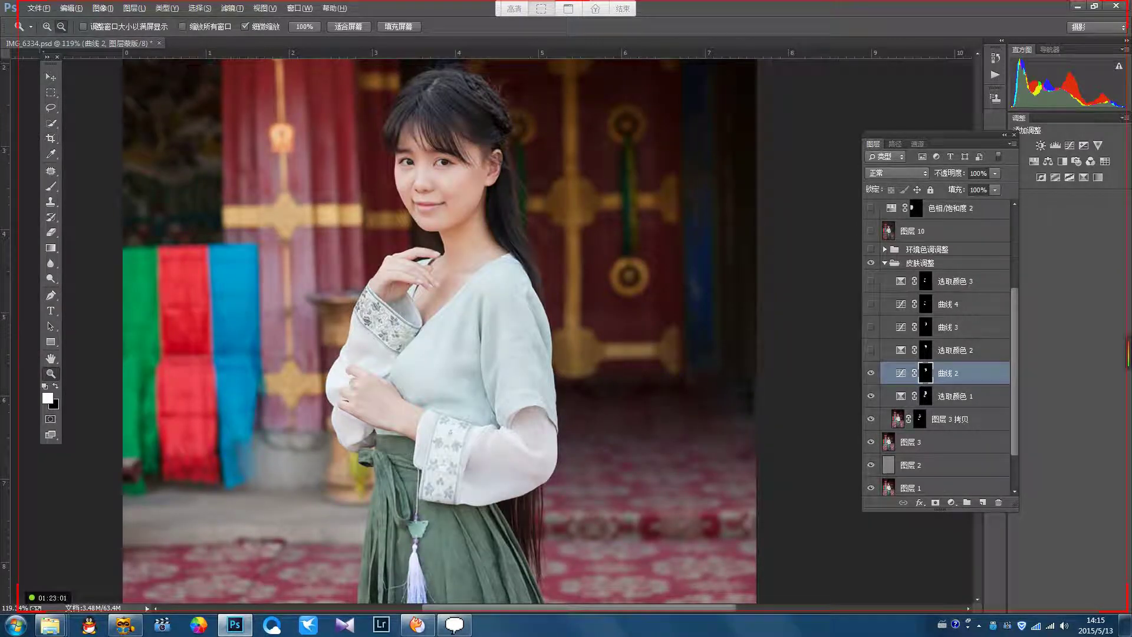
Step: Select and show 选取颜色 2, examine its layer mask, and review its Selective Color settings for the reds
{"action": "left_click", "coordinate": [939, 349]}
{"action": "left_click", "coordinate": [926, 350], "text": "alt"}
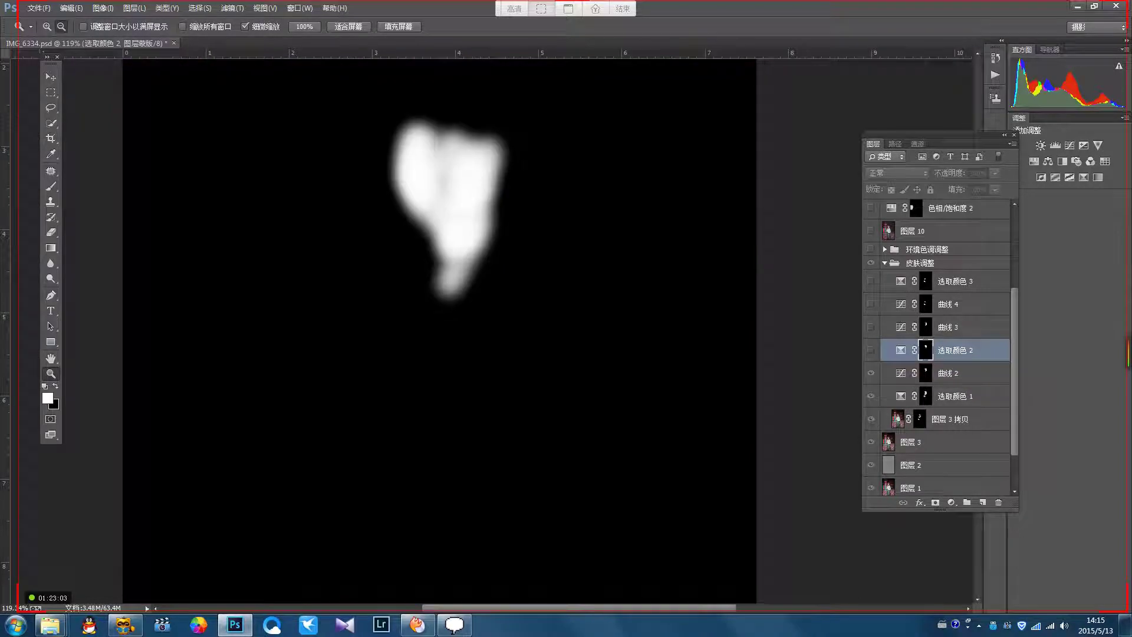
{"action": "left_click", "coordinate": [926, 350], "text": "alt"}
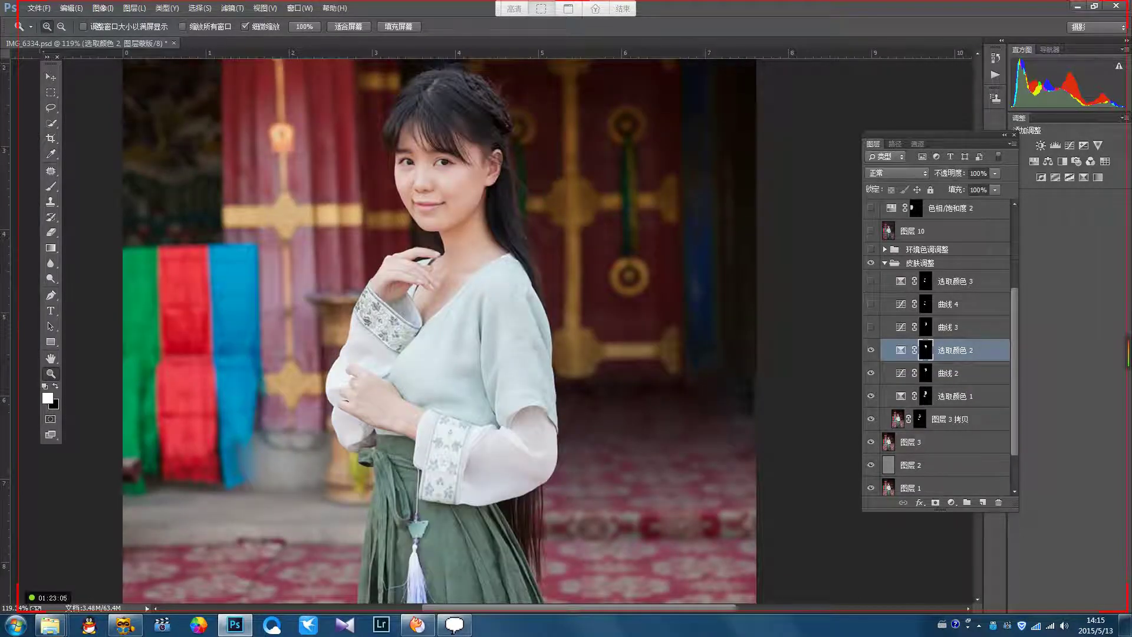
{"action": "double_click", "coordinate": [900, 349]}
{"action": "left_click", "coordinate": [690, 202]}
{"action": "left_click", "coordinate": [668, 216]}
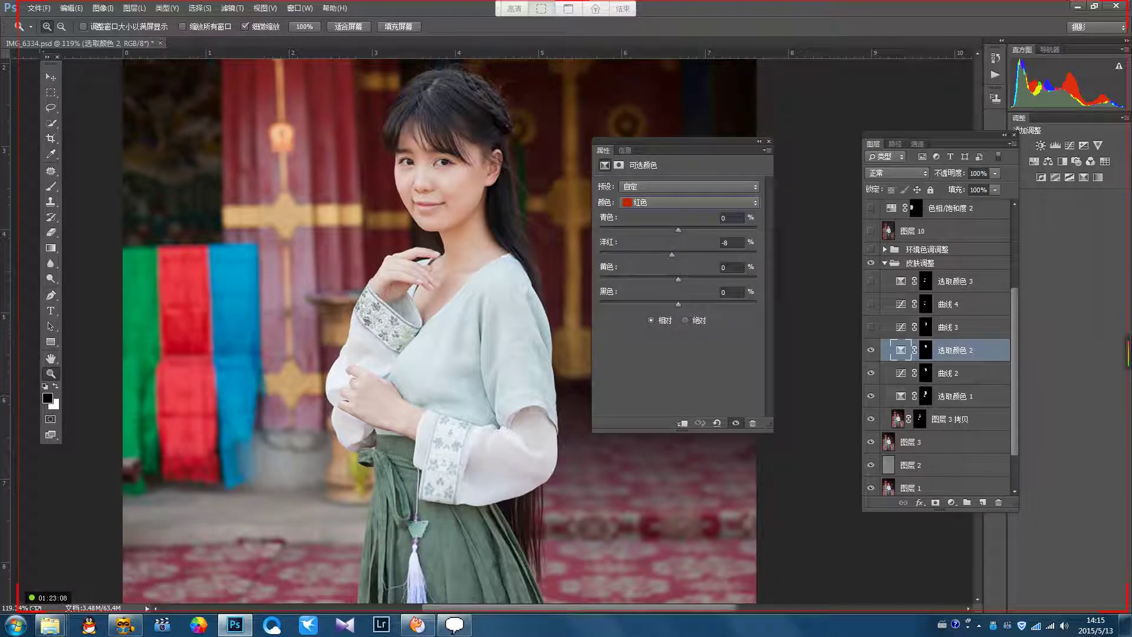
Step: Compare the skin with and without 选取颜色 2, and close its adjustment settings
{"action": "left_click", "coordinate": [735, 422]}
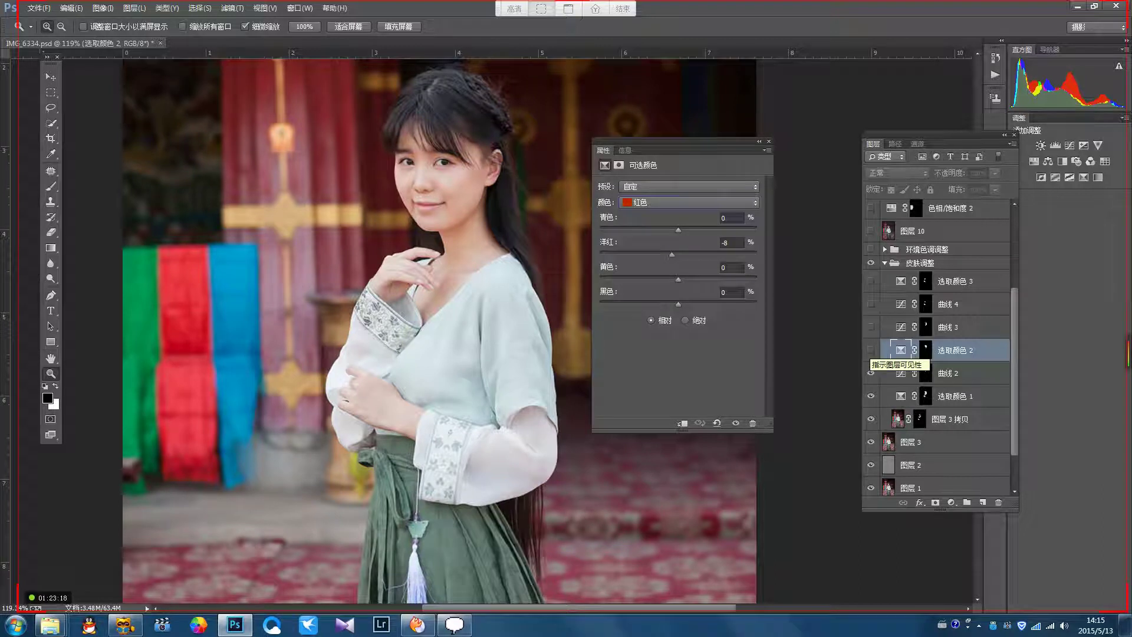
{"action": "left_click", "coordinate": [871, 349]}
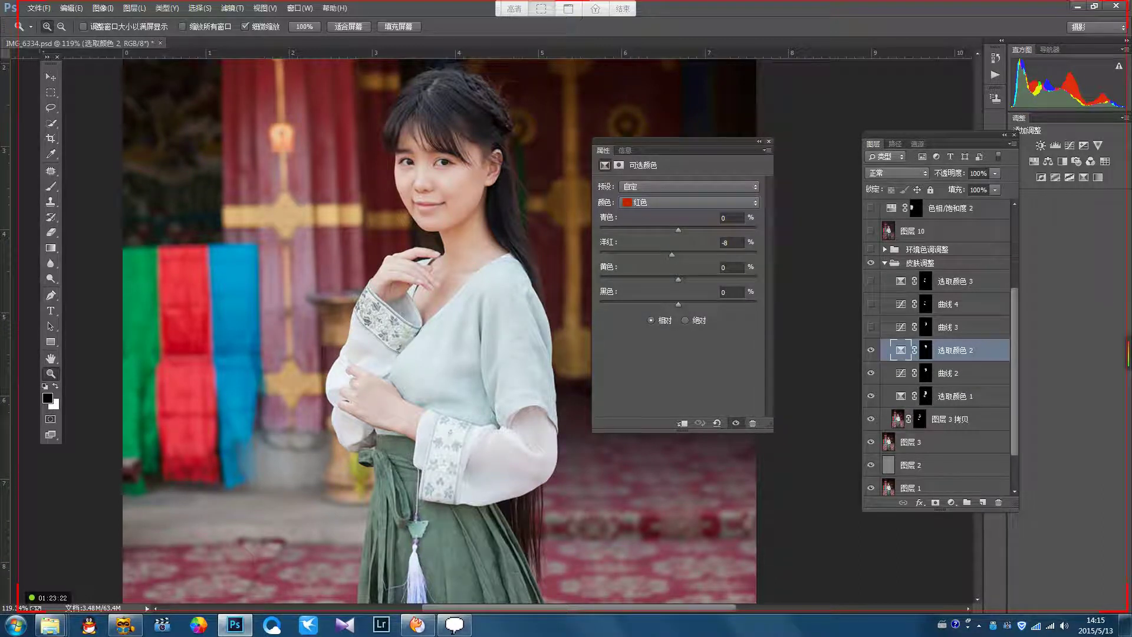
{"action": "left_click", "coordinate": [768, 141]}
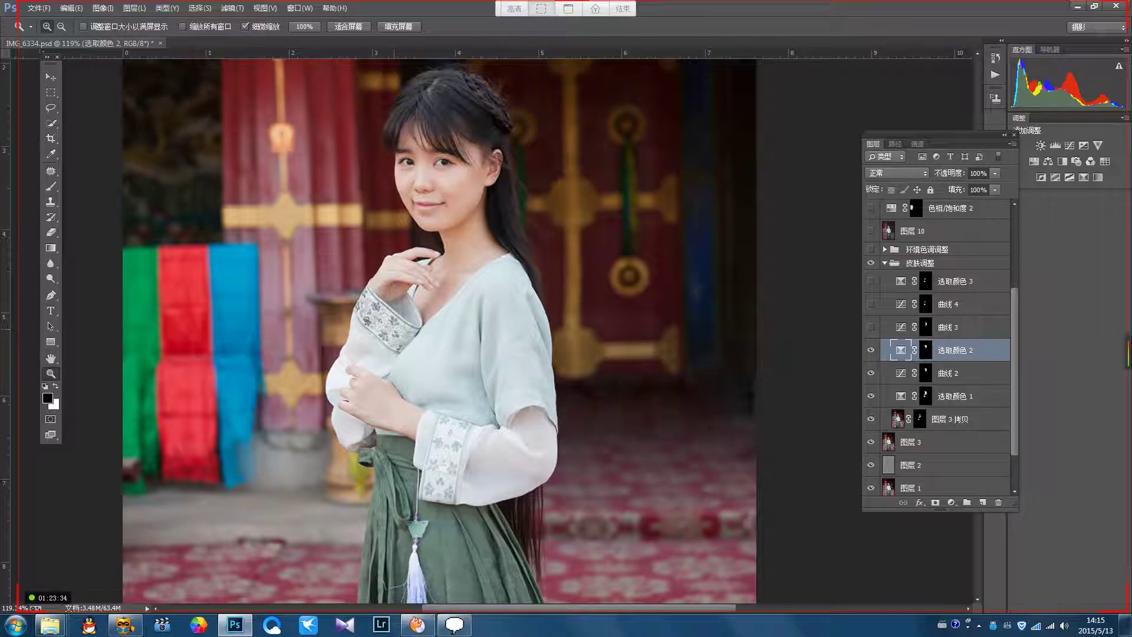
Step: Select and show 曲线 3, and inspect its curve and its layer mask
{"action": "left_click", "coordinate": [958, 328]}
{"action": "left_click", "coordinate": [871, 328]}
{"action": "double_click", "coordinate": [900, 327]}
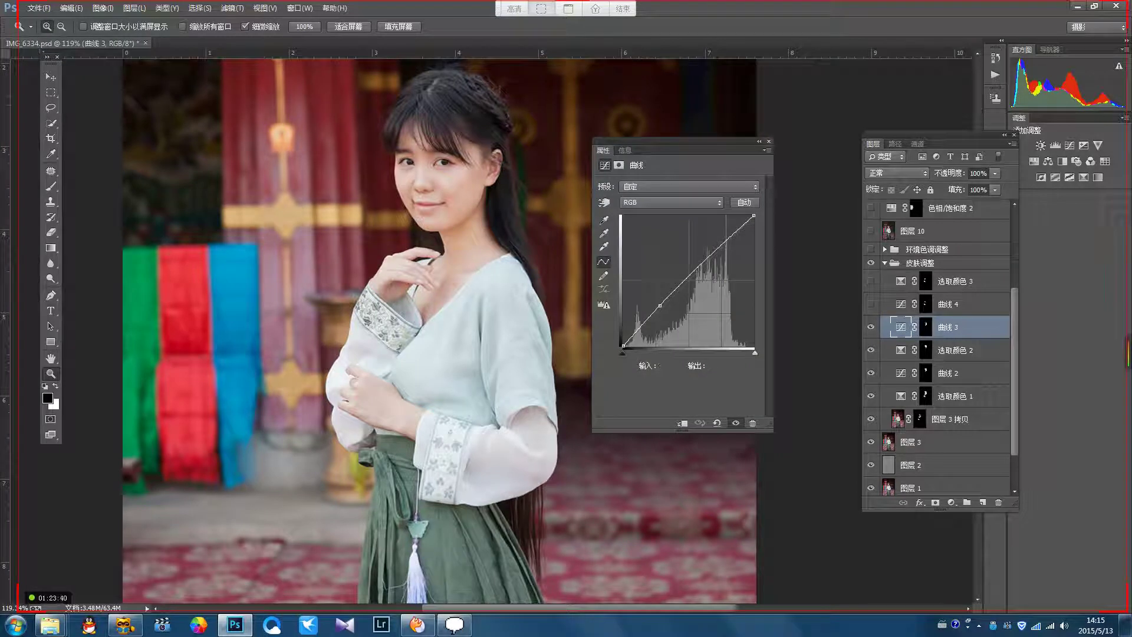
{"action": "left_click", "coordinate": [768, 141]}
{"action": "left_click", "coordinate": [925, 327], "text": "alt"}
{"action": "key", "text": "x"}
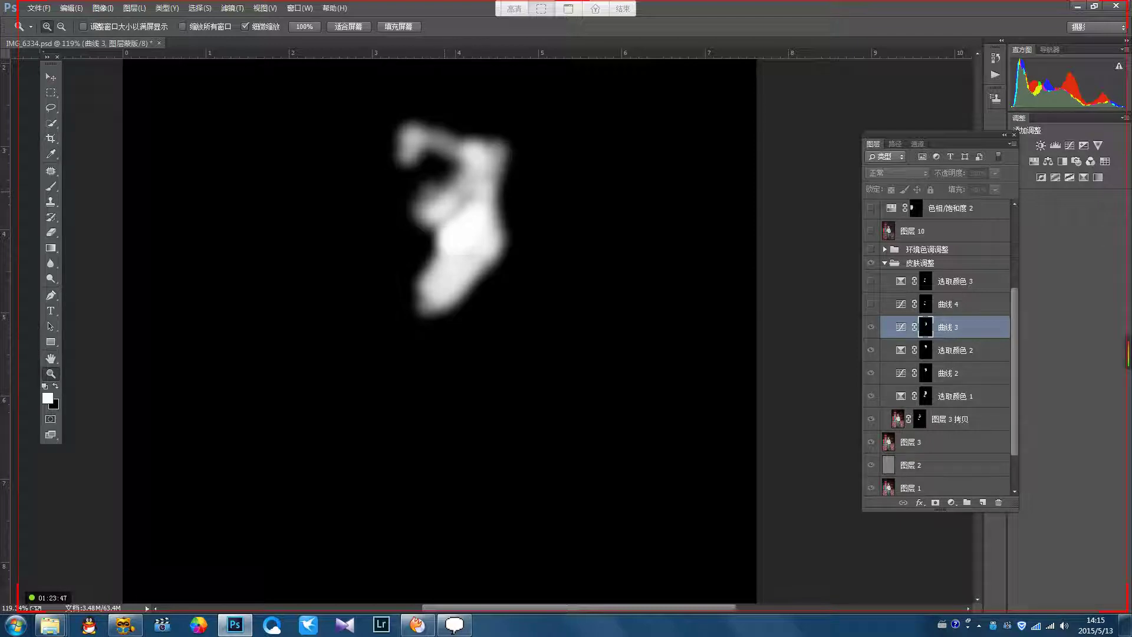
{"action": "left_click", "coordinate": [926, 326], "text": "alt"}
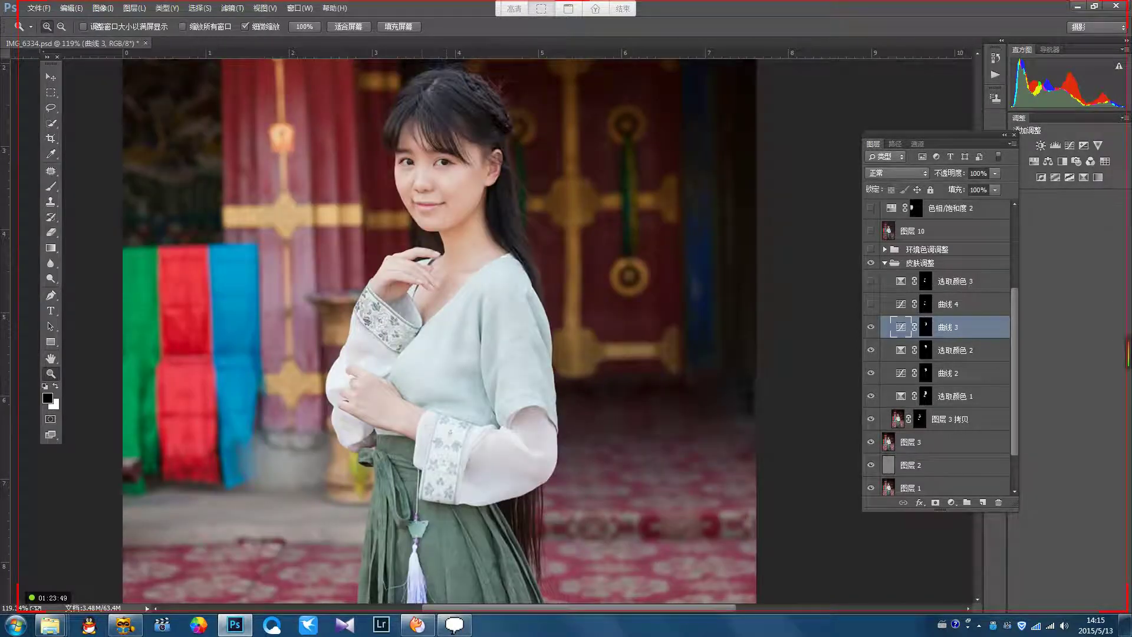
Step: Compare the portrait with and without 曲线 3, and select and show 曲线 4
{"action": "left_click", "coordinate": [871, 326]}
{"action": "left_click", "coordinate": [870, 327]}
{"action": "left_click", "coordinate": [871, 326]}
{"action": "left_click", "coordinate": [949, 304]}
{"action": "left_click", "coordinate": [870, 304]}
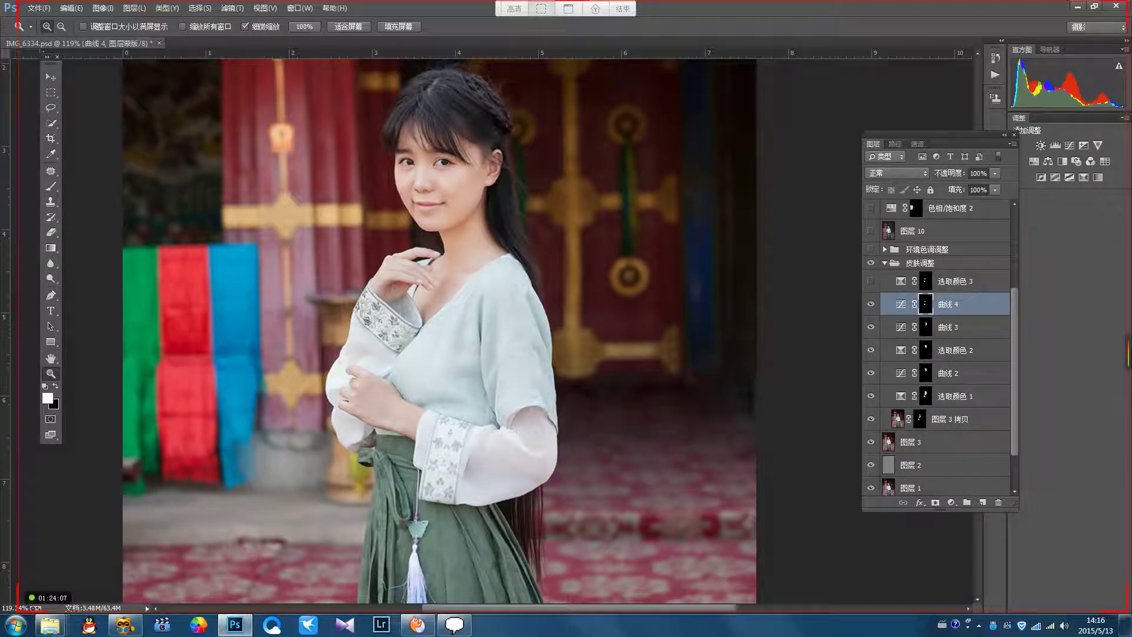
Step: Review the curve and layer mask of 曲线 4, and compare the skin with and without it
{"action": "double_click", "coordinate": [901, 304]}
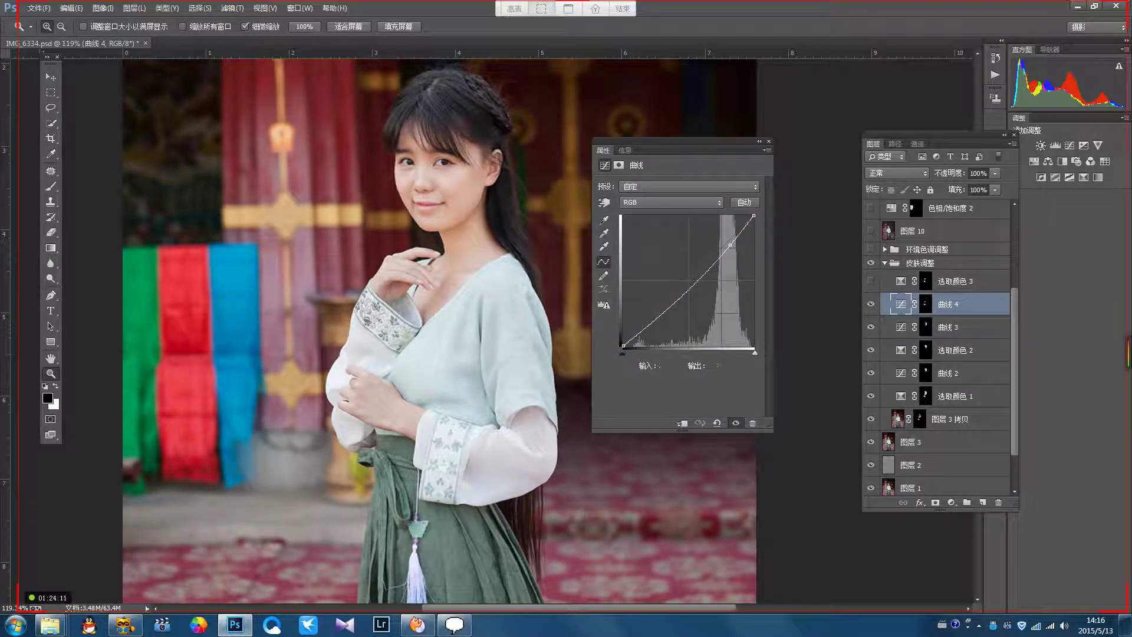
{"action": "left_click", "coordinate": [925, 304], "text": "alt"}
{"action": "left_click", "coordinate": [925, 304], "text": "alt"}
{"action": "left_click", "coordinate": [871, 304]}
{"action": "left_click", "coordinate": [871, 305]}
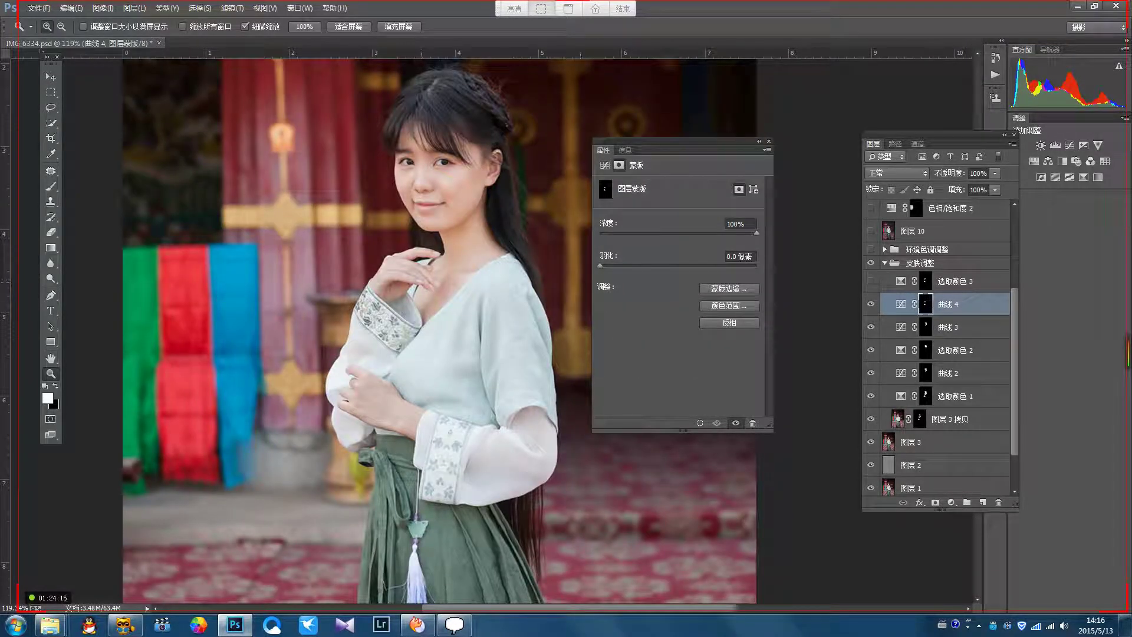
{"action": "left_click", "coordinate": [768, 142]}
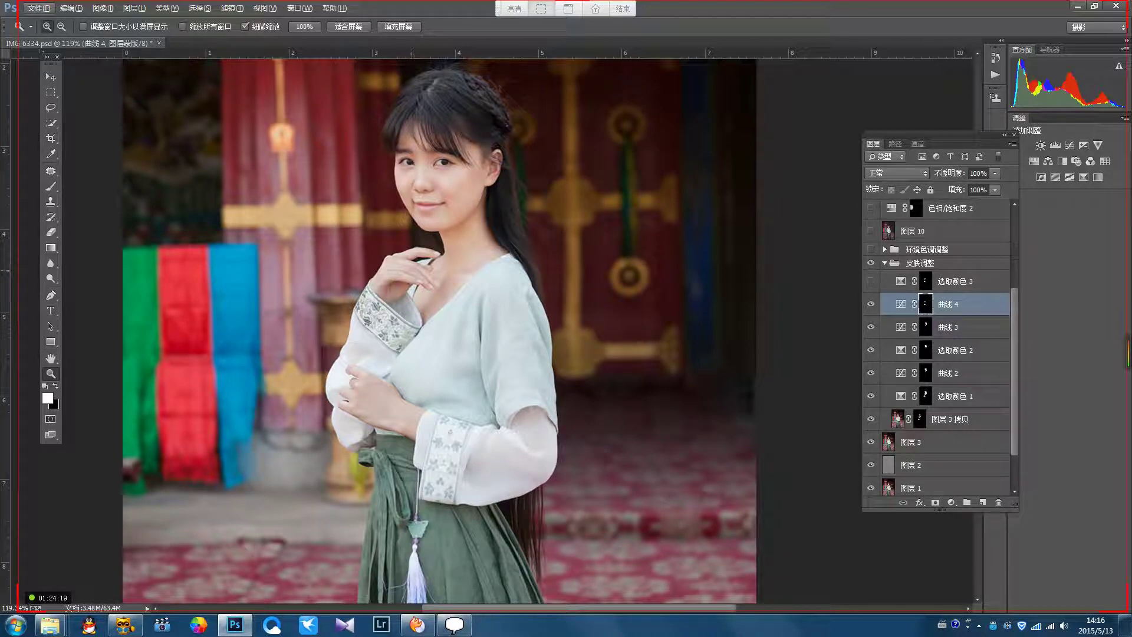
Step: Show 选取颜色 3, and review its Selective Color settings for the reds and its layer mask
{"action": "left_click", "coordinate": [871, 281]}
{"action": "double_click", "coordinate": [901, 281]}
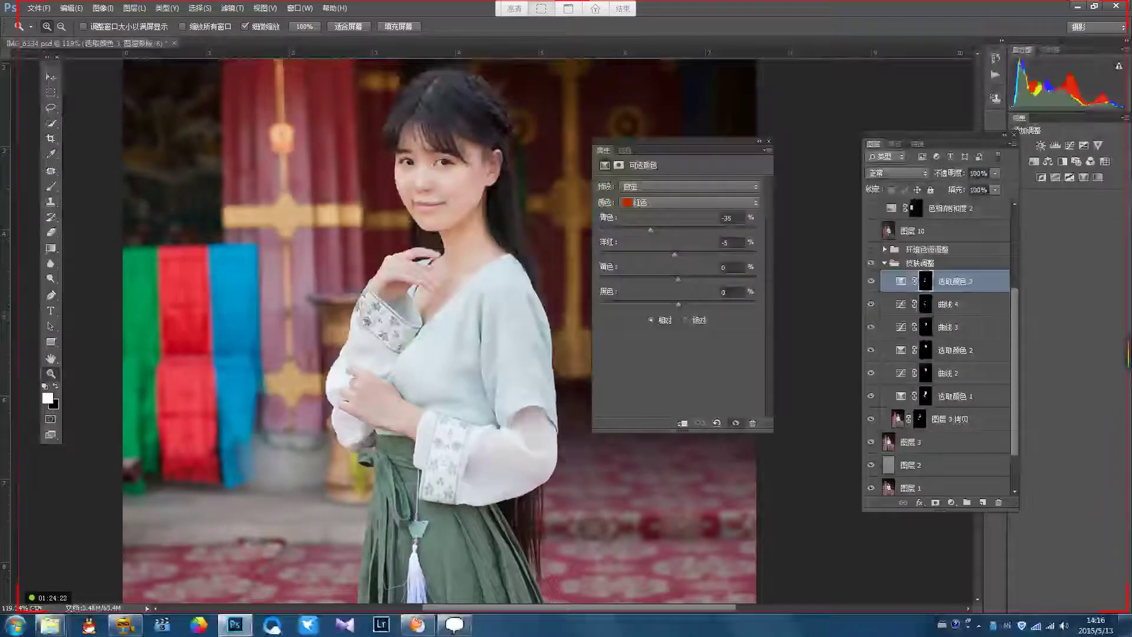
{"action": "left_click", "coordinate": [690, 203]}
{"action": "left_click", "coordinate": [643, 218]}
{"action": "left_click", "coordinate": [769, 142]}
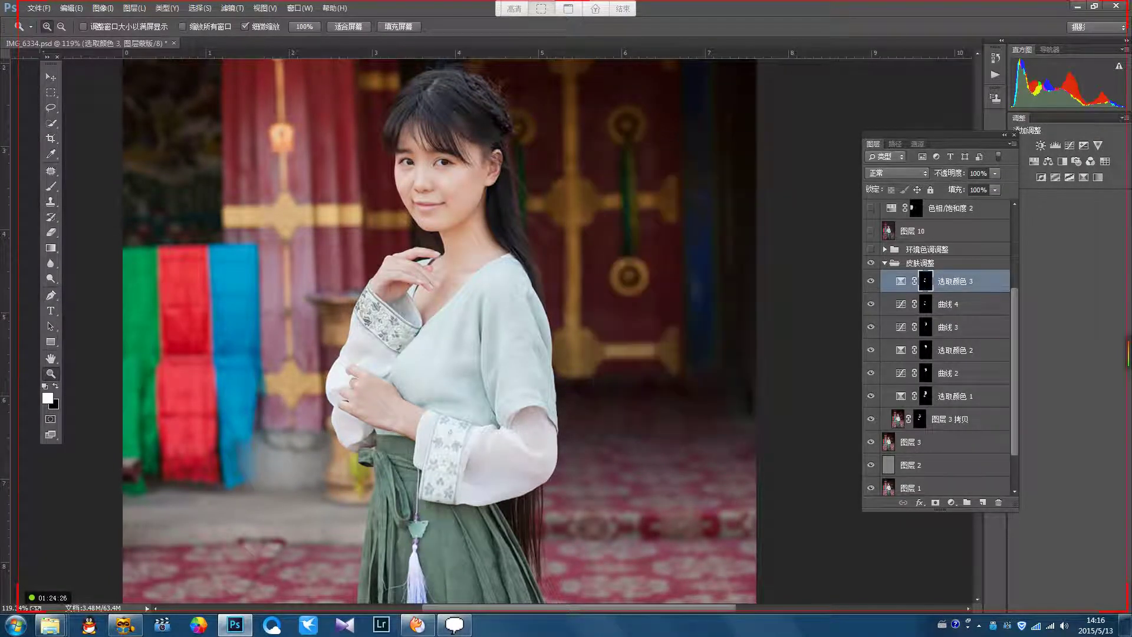
{"action": "left_click", "coordinate": [926, 280], "text": "alt"}
{"action": "left_click", "coordinate": [926, 280], "text": "alt"}
Step: Compare the portrait with and without the whole 皮肤调整 group, both close up and with the full photo in view
{"action": "left_click", "coordinate": [870, 262]}
{"action": "left_click", "coordinate": [871, 262]}
{"action": "left_click_drag", "start_coordinate": [545, 190], "coordinate": [498, 271]}
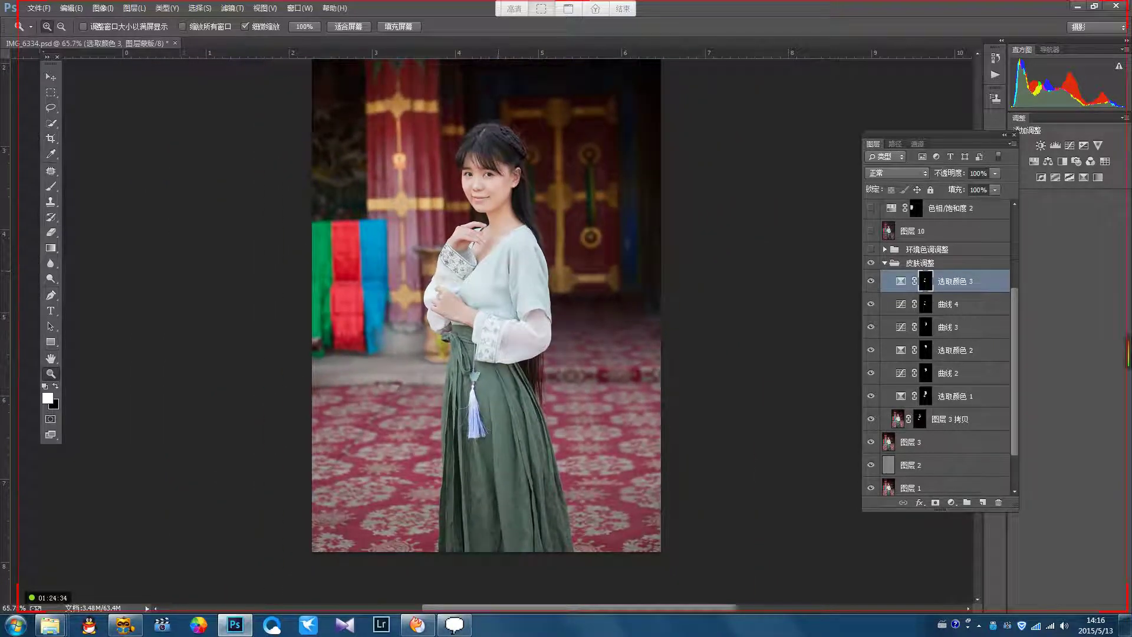
{"action": "left_click", "coordinate": [870, 262]}
{"action": "left_click", "coordinate": [871, 262]}
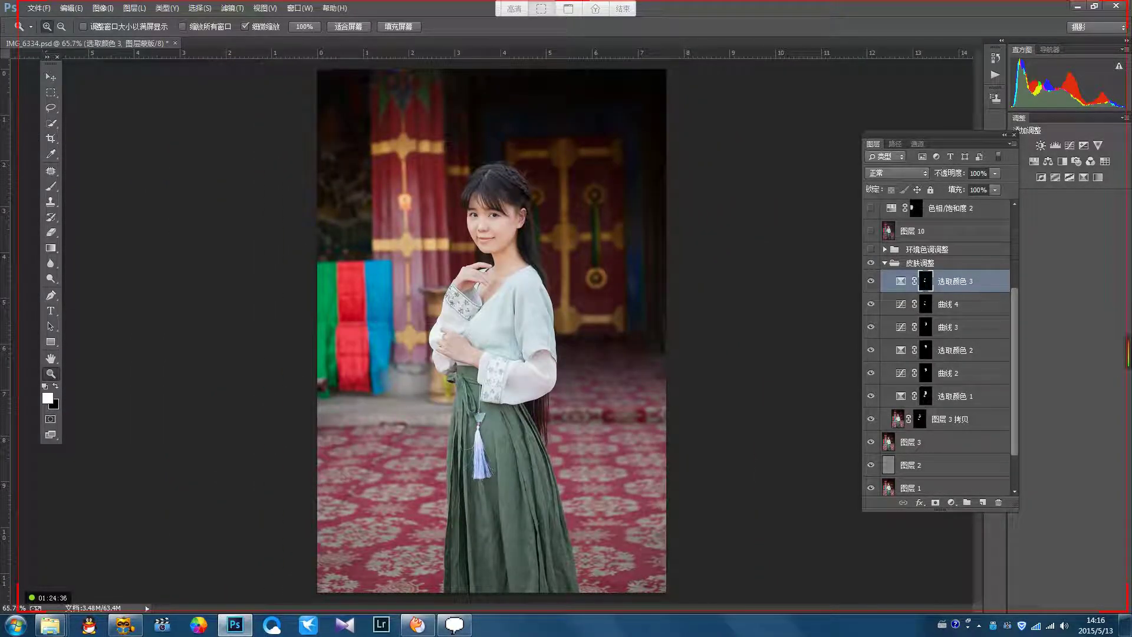
Step: Collapse the 皮肤调整 group, show the 环境色调调整 group, and compare the photo with and without it
{"action": "left_click", "coordinate": [884, 263]}
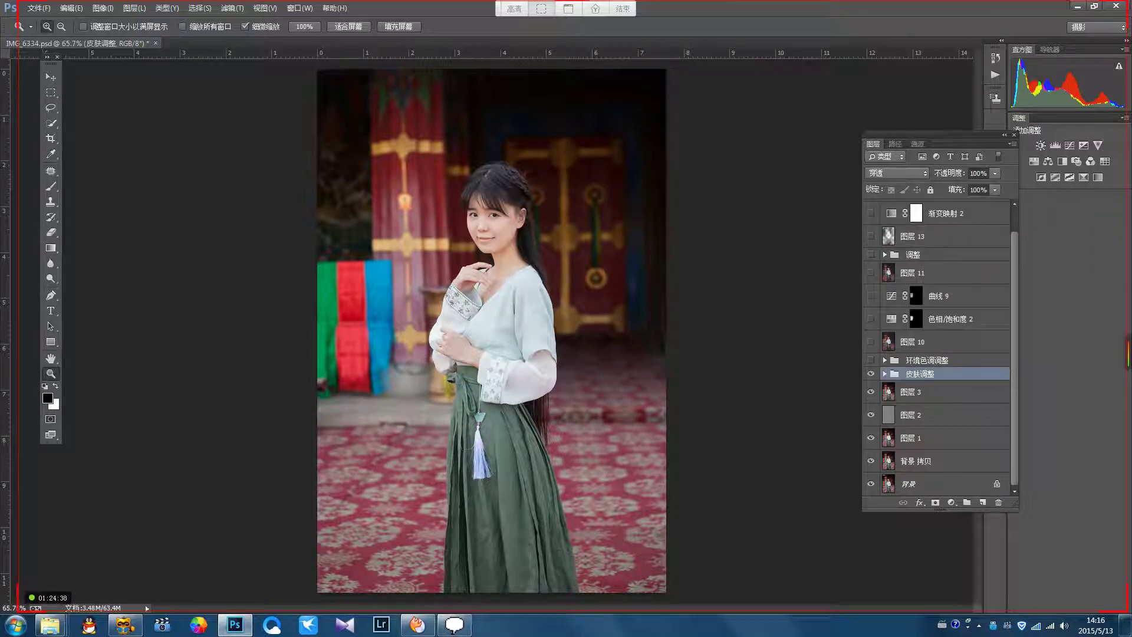
{"action": "left_click", "coordinate": [871, 359]}
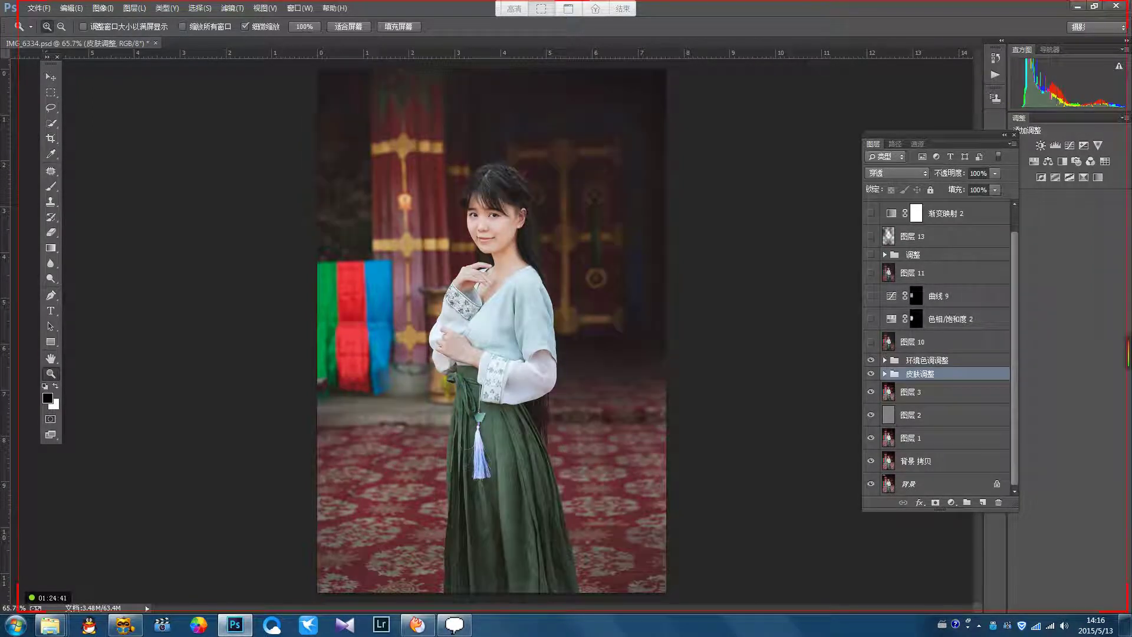
{"action": "left_click", "coordinate": [871, 360]}
{"action": "left_click", "coordinate": [870, 359]}
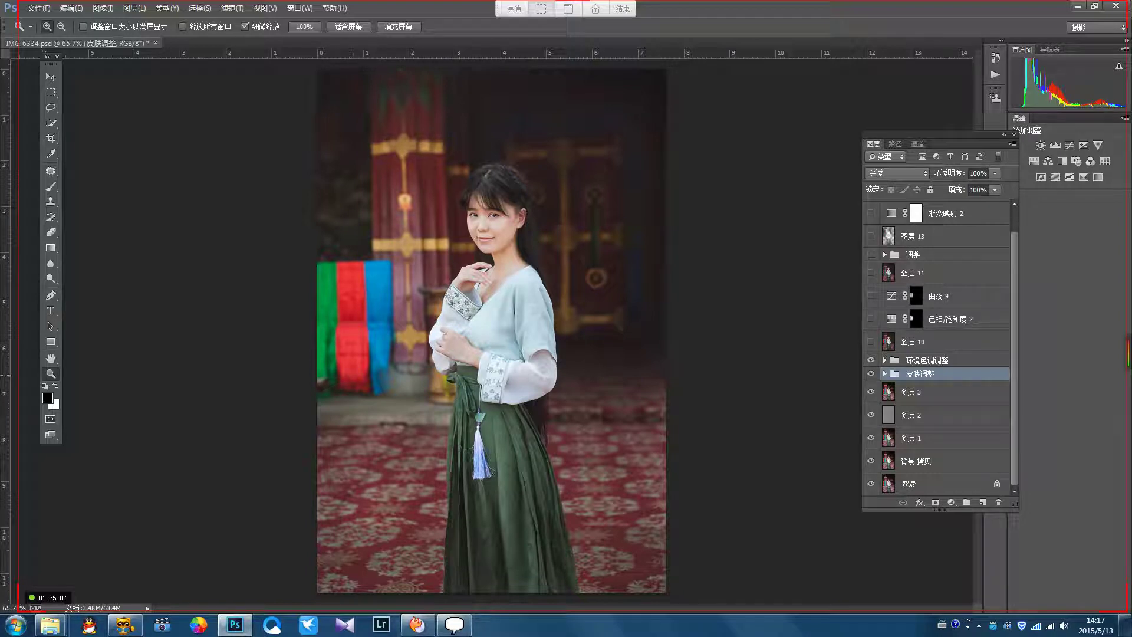
Step: Expand the 环境色调调整 group and hide all its layers from 曲线 5 up to 色相/饱和度 1
{"action": "left_click", "coordinate": [884, 360]}
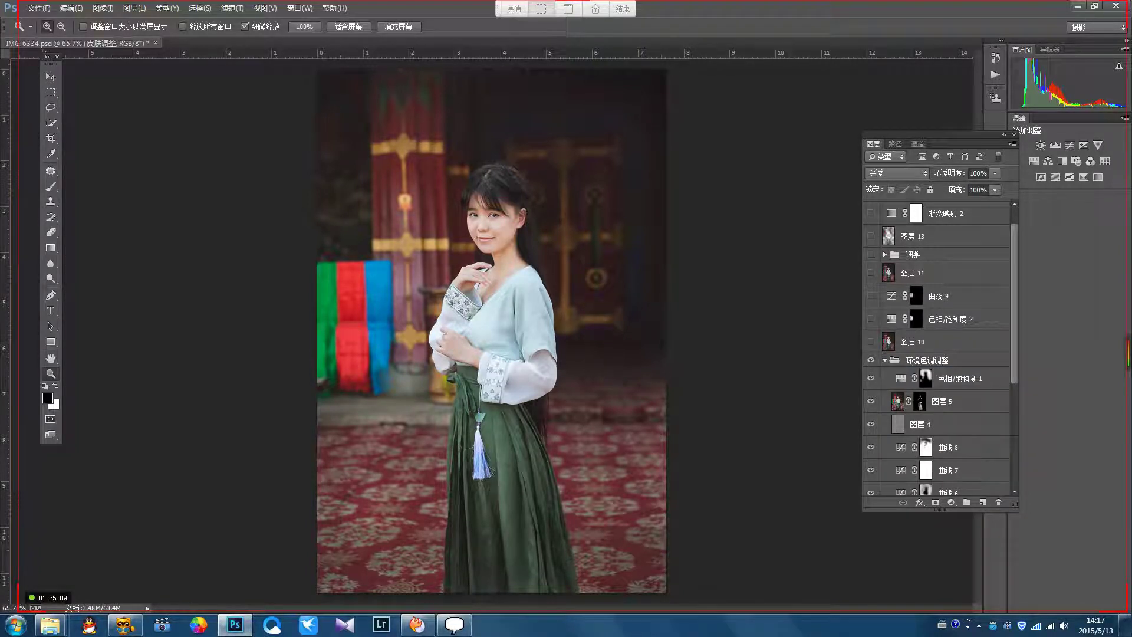
{"action": "scroll", "coordinate": [937, 361], "scroll_direction": "down", "scroll_amount": 6}
{"action": "left_click_drag", "start_coordinate": [870, 417], "coordinate": [870, 256]}
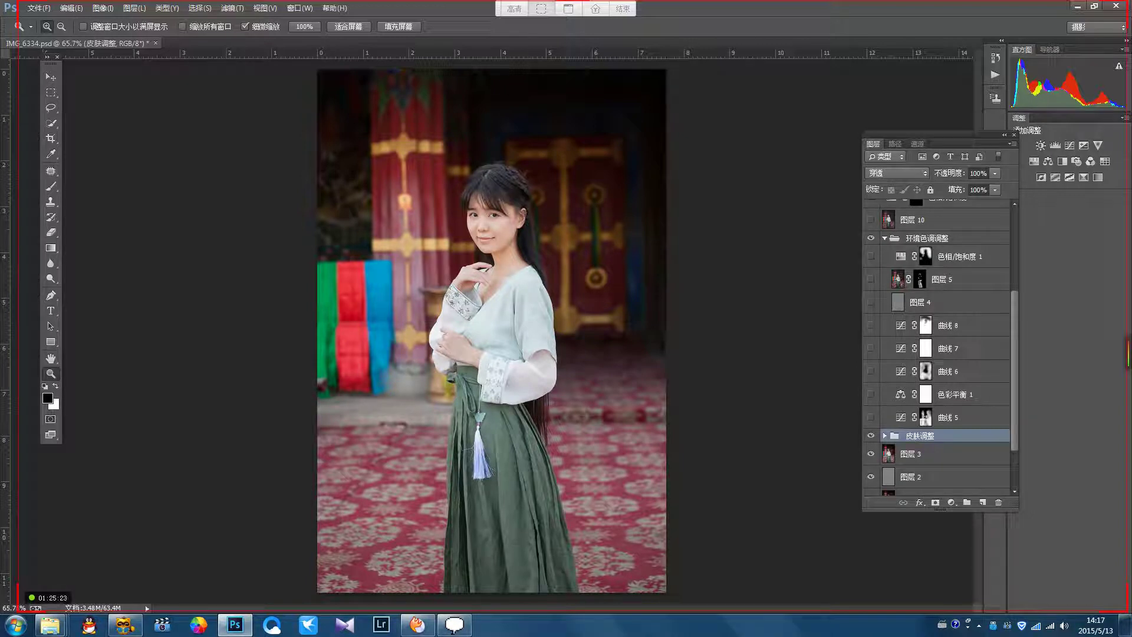
Step: Compare the background with and without 曲线 5, leaving the layer hidden
{"action": "left_click", "coordinate": [871, 417]}
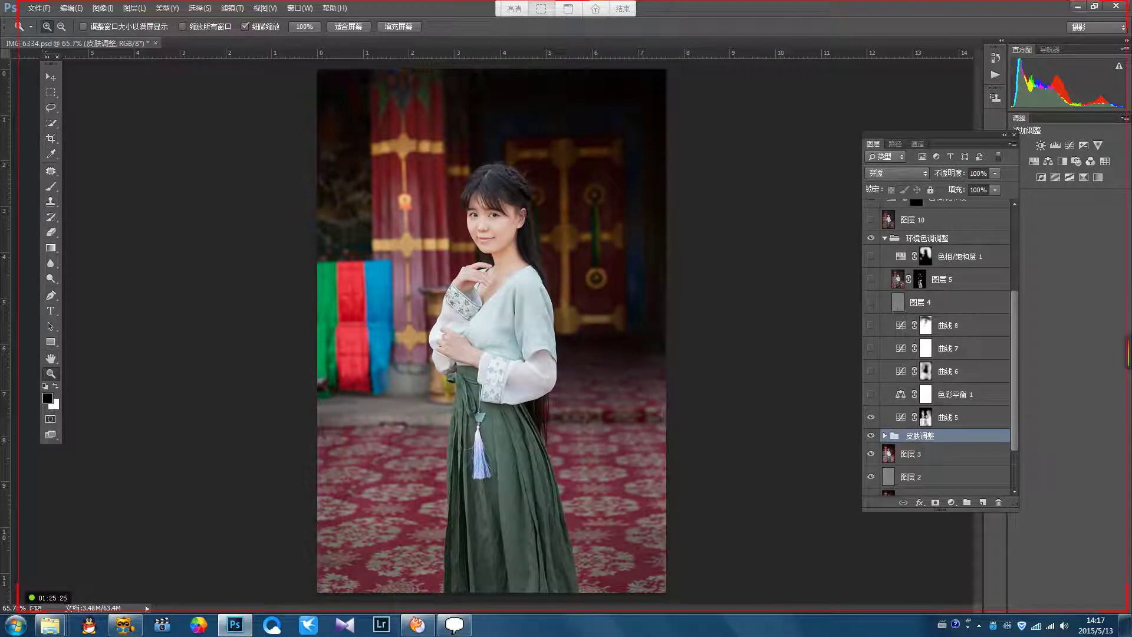
{"action": "left_click", "coordinate": [871, 417]}
{"action": "left_click", "coordinate": [870, 417]}
{"action": "left_click", "coordinate": [870, 417]}
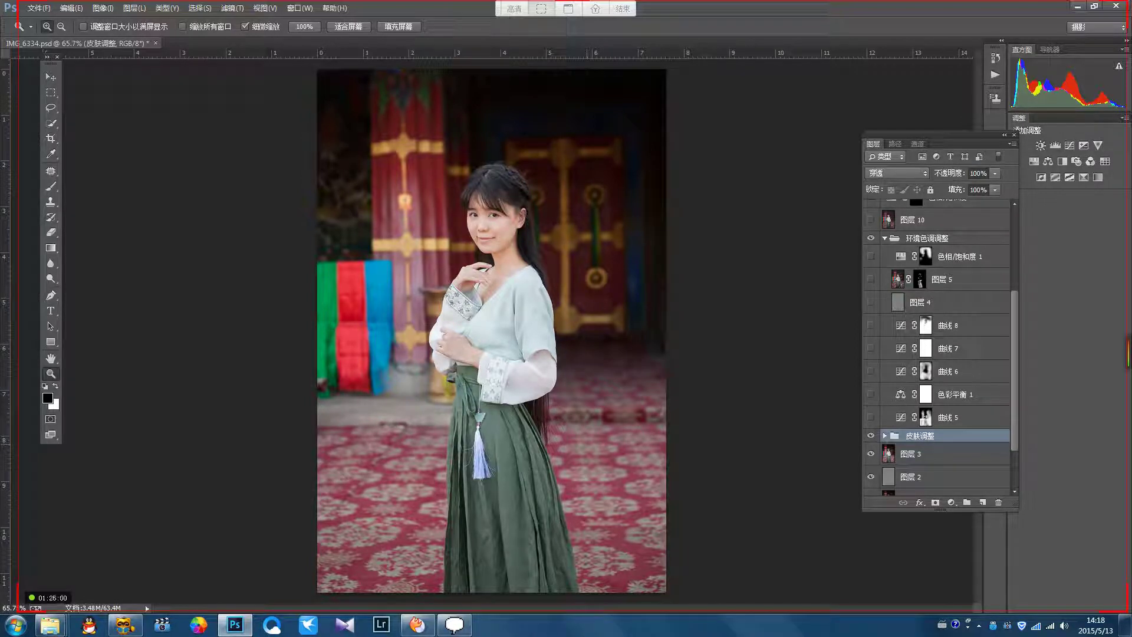
Step: Expand the 皮肤调整 group and open the Selective Color settings of 选取颜色 1
{"action": "scroll", "coordinate": [937, 348], "scroll_direction": "down", "scroll_amount": 2}
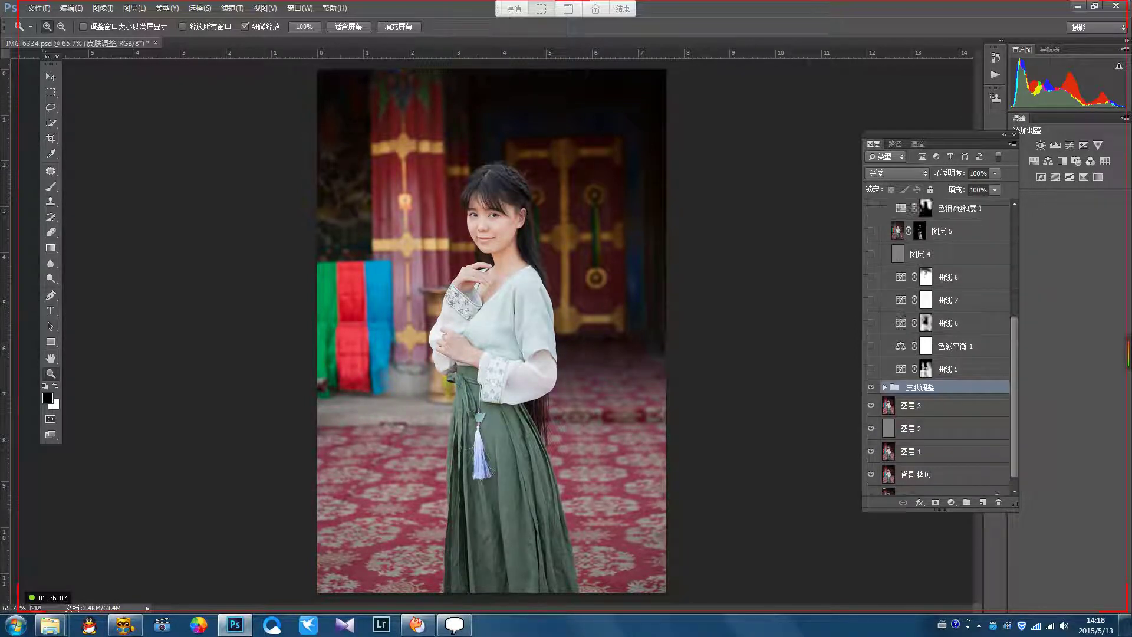
{"action": "left_click", "coordinate": [885, 374]}
{"action": "scroll", "coordinate": [937, 377], "scroll_direction": "down", "scroll_amount": 2}
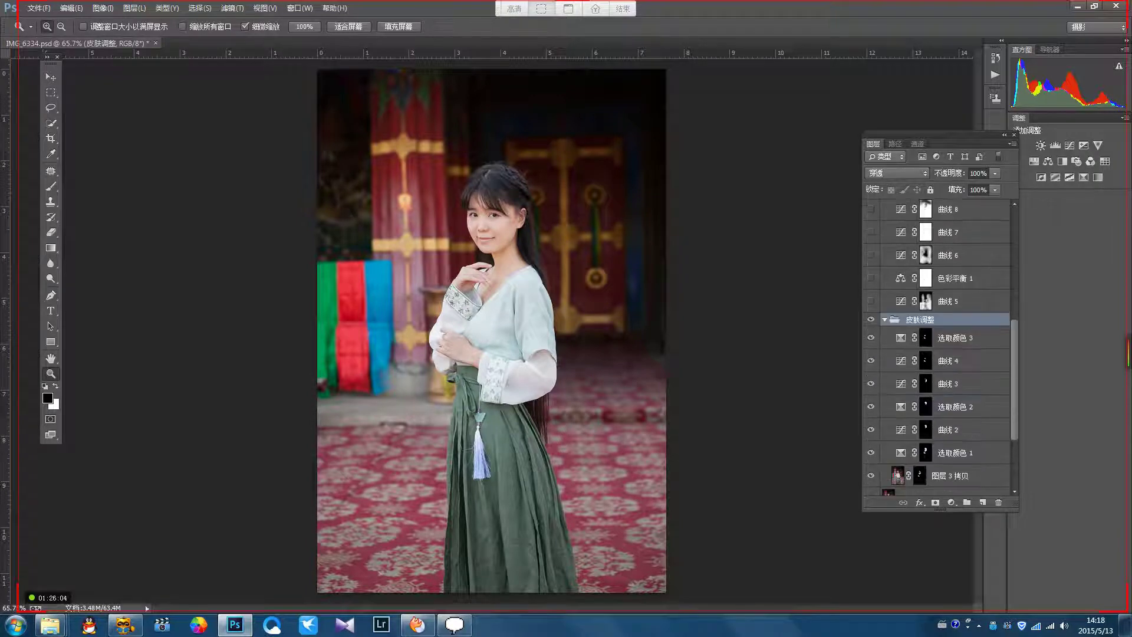
{"action": "double_click", "coordinate": [901, 426]}
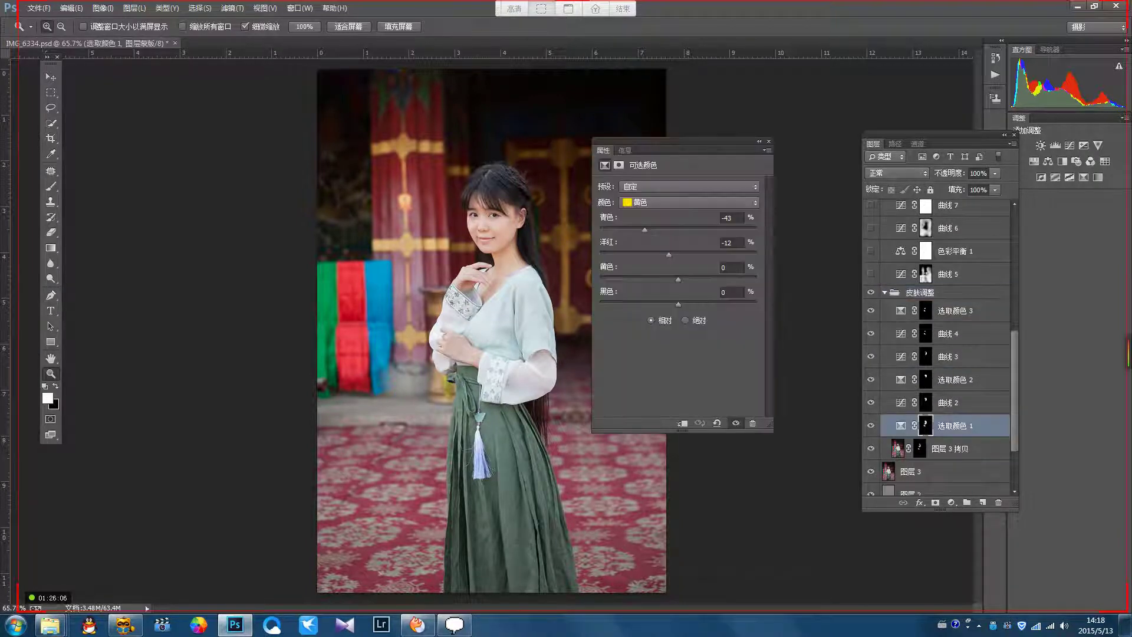
Step: Review the red and yellow Selective Color settings of 选取颜色 1 and close its properties
{"action": "left_click", "coordinate": [688, 202]}
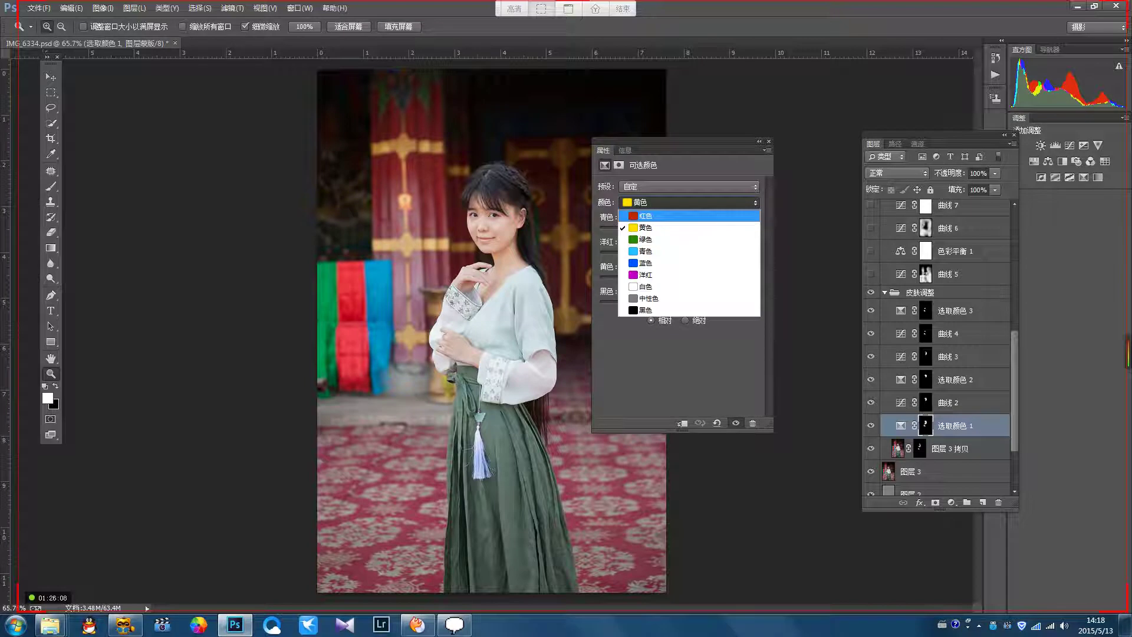
{"action": "left_click", "coordinate": [645, 216]}
{"action": "left_click", "coordinate": [690, 202]}
{"action": "left_click", "coordinate": [645, 228]}
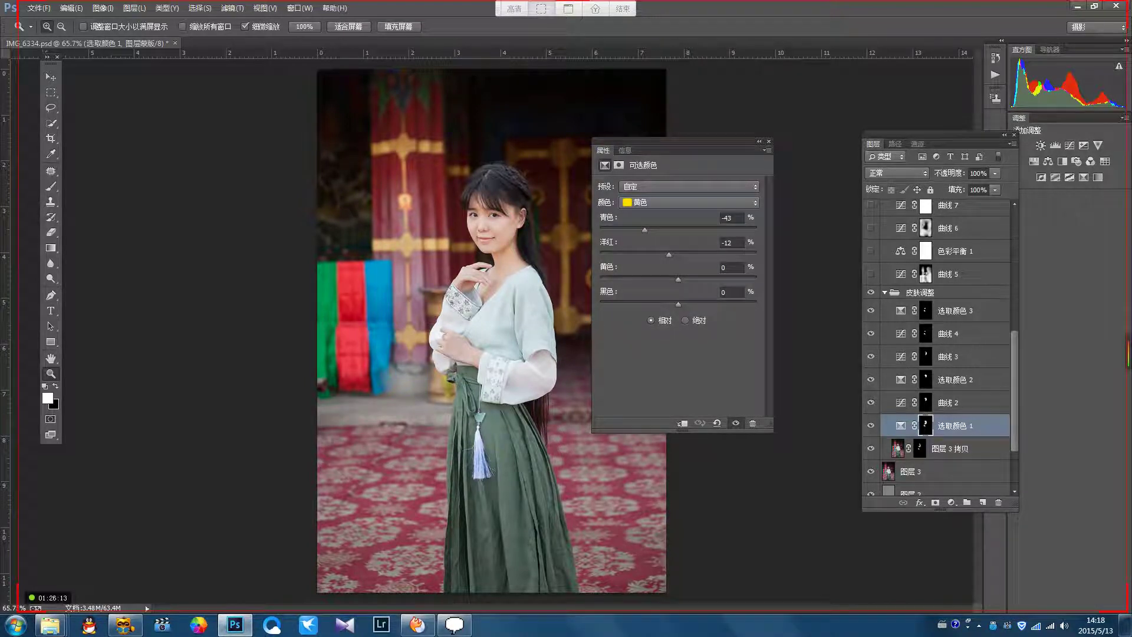
{"action": "left_click", "coordinate": [688, 202]}
{"action": "left_click", "coordinate": [645, 228]}
{"action": "left_click", "coordinate": [688, 202]}
{"action": "left_click", "coordinate": [644, 216]}
{"action": "left_click", "coordinate": [768, 141]}
Step: Toggle 曲线 5 repeatedly to compare the background's brightness with and without it, ending with the layer hidden
{"action": "left_click", "coordinate": [871, 273]}
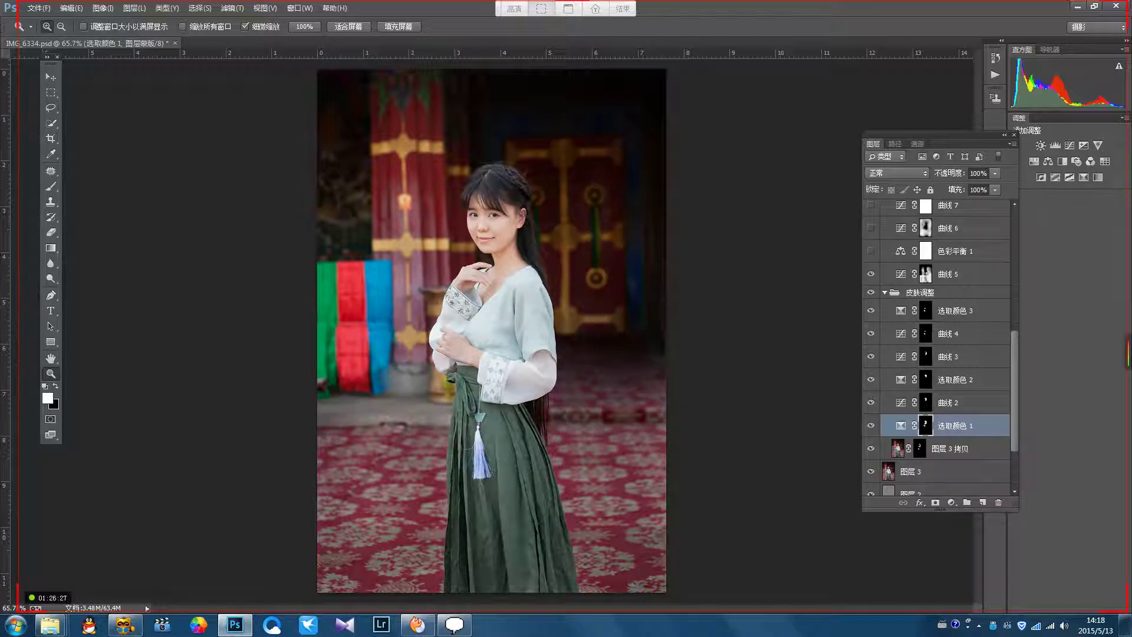
{"action": "left_click", "coordinate": [871, 274]}
{"action": "left_click", "coordinate": [871, 273]}
{"action": "left_click", "coordinate": [870, 274]}
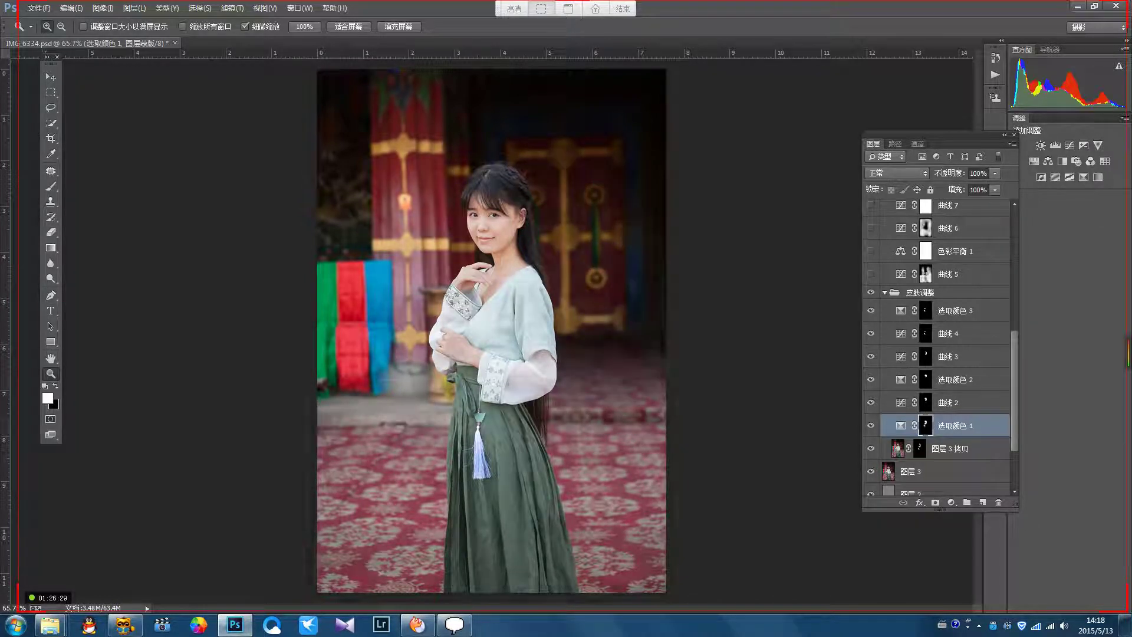
{"action": "left_click", "coordinate": [870, 274]}
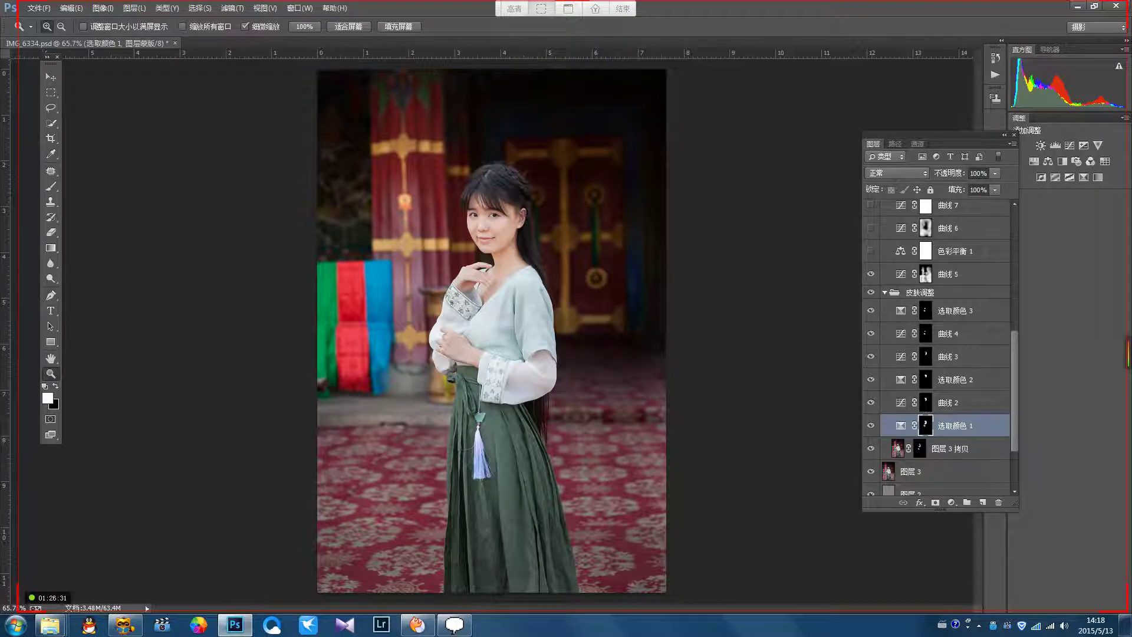
{"action": "left_click", "coordinate": [871, 274]}
Step: Check the RGB curve of 曲线 5, close its settings, and leave the layer visible
{"action": "left_click", "coordinate": [948, 274]}
{"action": "double_click", "coordinate": [901, 274]}
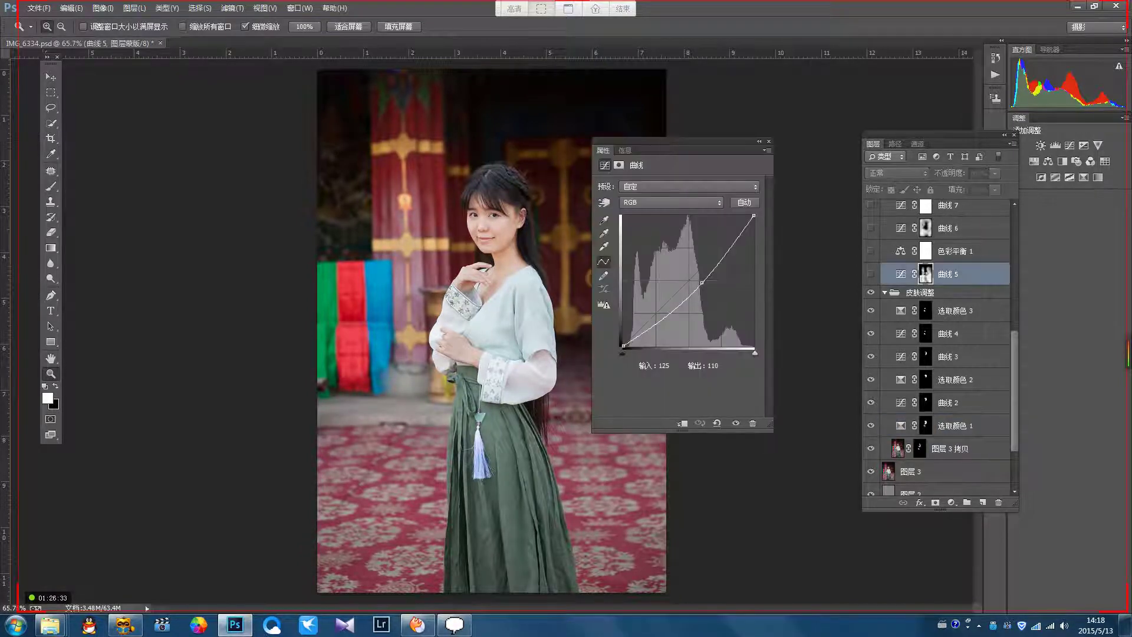
{"action": "left_click", "coordinate": [769, 142]}
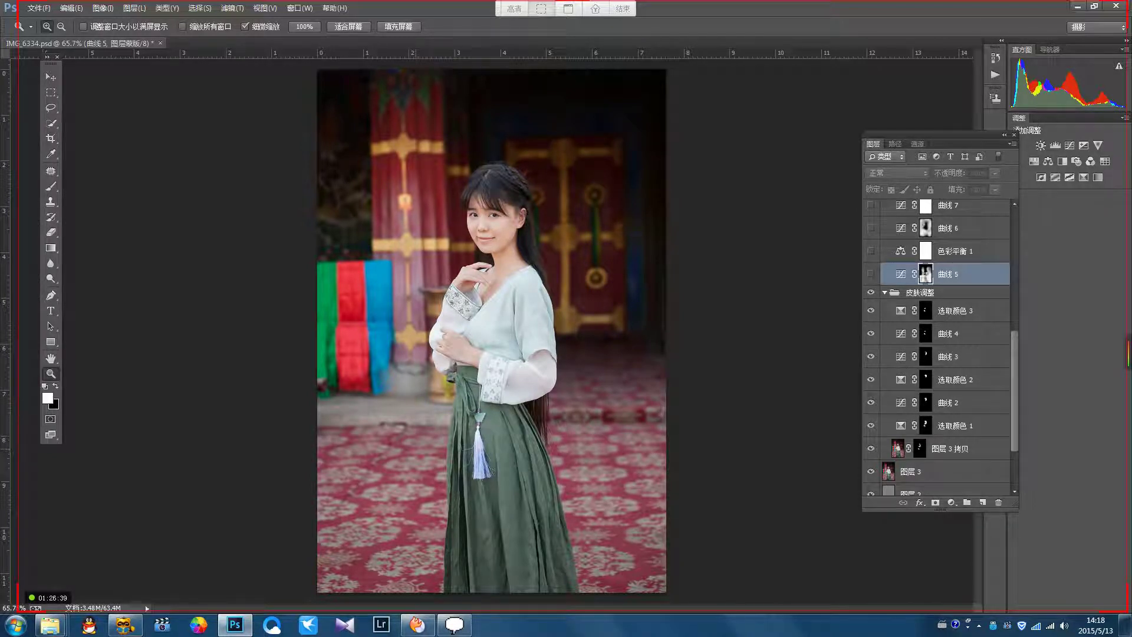
{"action": "left_click", "coordinate": [871, 273]}
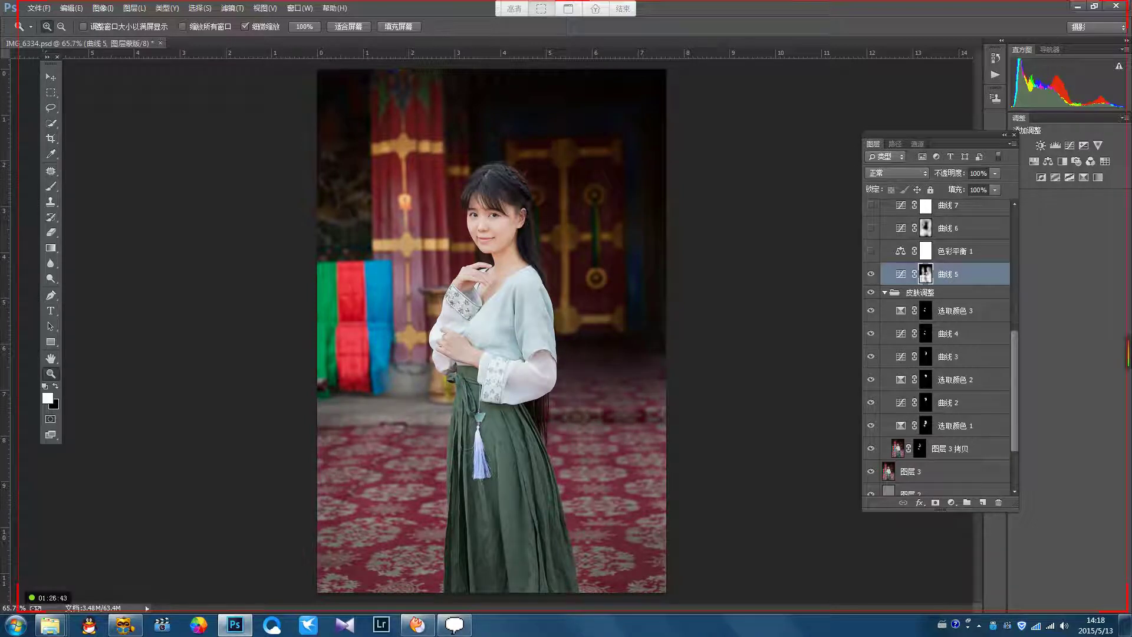
{"action": "left_click", "coordinate": [871, 273]}
{"action": "left_click", "coordinate": [871, 273]}
Step: Show the 色彩平衡 1 layer and open its Color Balance settings for the highlights, placing the properties beside the photo
{"action": "scroll", "coordinate": [937, 347], "scroll_direction": "up", "scroll_amount": 1}
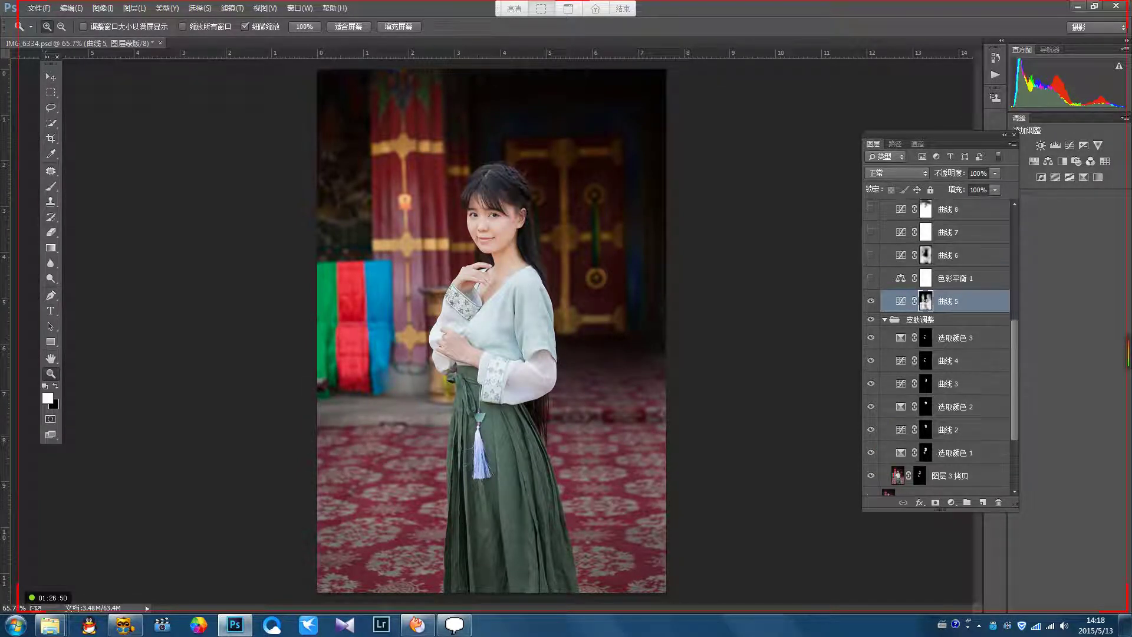
{"action": "left_click", "coordinate": [967, 278]}
{"action": "left_click", "coordinate": [870, 278]}
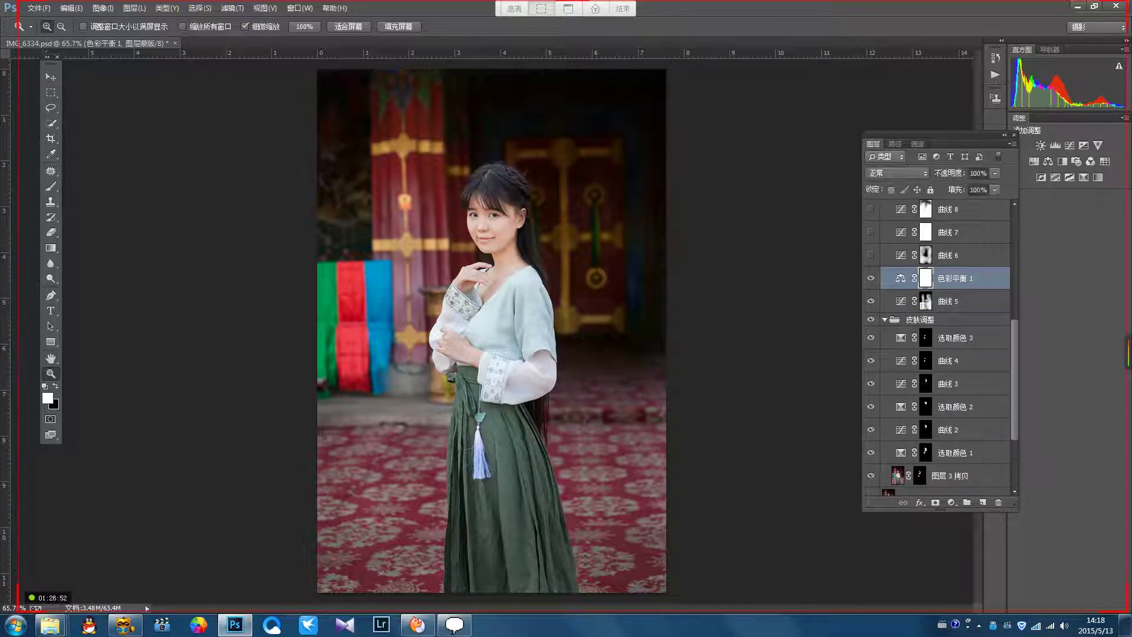
{"action": "double_click", "coordinate": [900, 278]}
{"action": "left_click", "coordinate": [660, 186]}
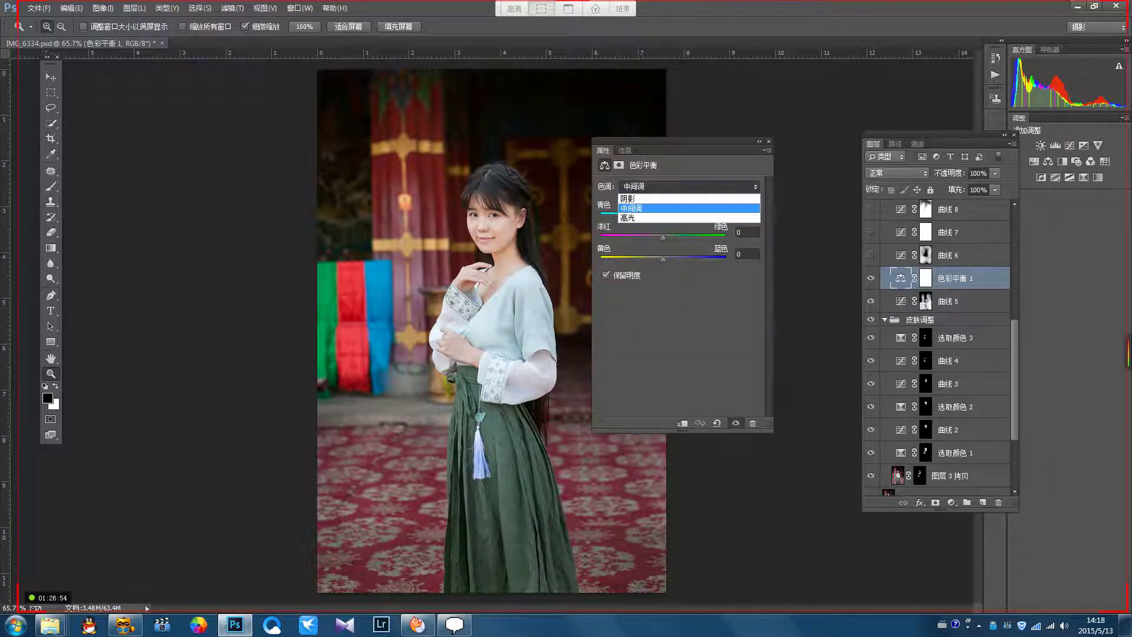
{"action": "left_click", "coordinate": [655, 217]}
{"action": "left_click_drag", "start_coordinate": [678, 150], "coordinate": [765, 133]}
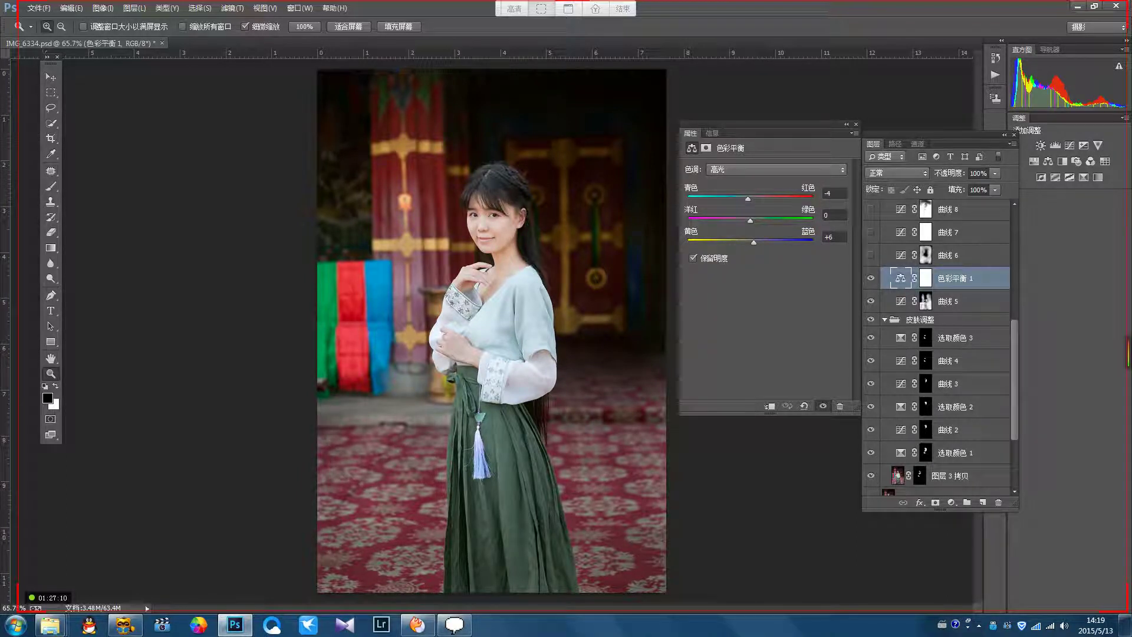
Step: Review the midtone and shadow settings of 色彩平衡 1, returning to the highlights
{"action": "left_click", "coordinate": [776, 170]}
{"action": "left_click", "coordinate": [767, 191]}
{"action": "left_click", "coordinate": [776, 169]}
{"action": "left_click", "coordinate": [716, 181]}
{"action": "left_click", "coordinate": [760, 170]}
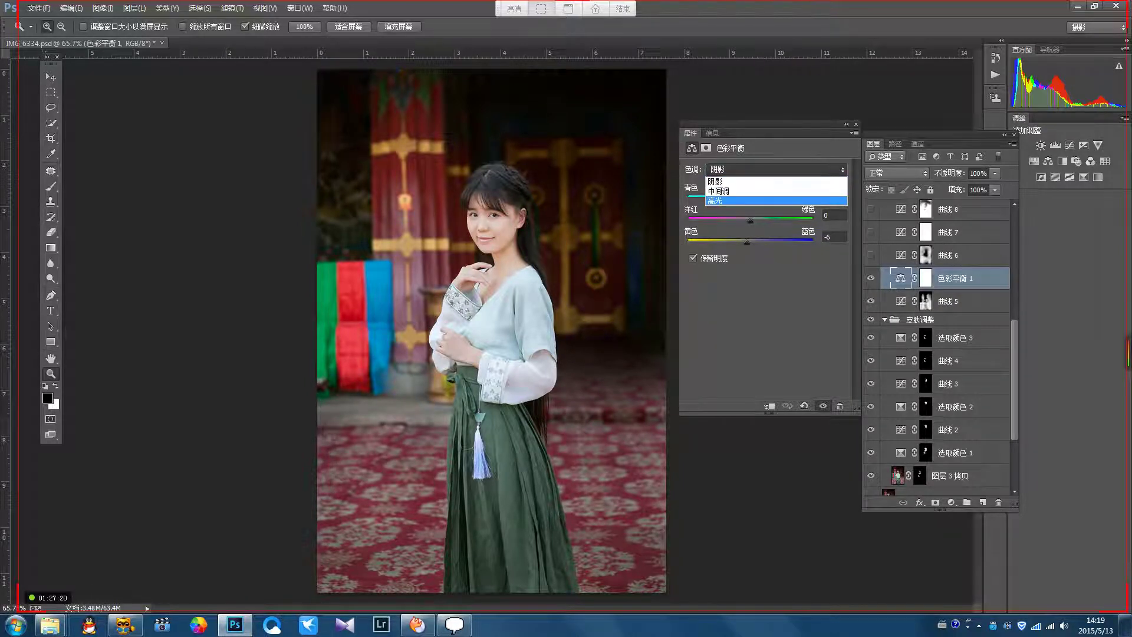
{"action": "left_click", "coordinate": [749, 201]}
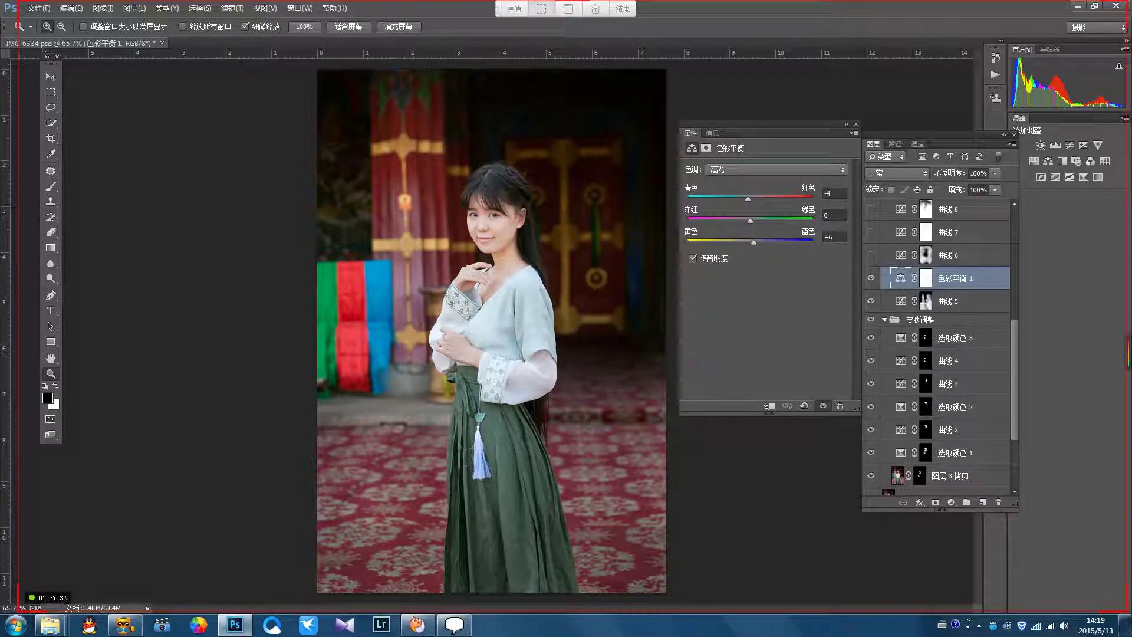
Step: Show the 曲线 6 layer and view its red and green channel curves
{"action": "left_click", "coordinate": [870, 255]}
{"action": "left_click", "coordinate": [957, 255]}
{"action": "left_click", "coordinate": [758, 185]}
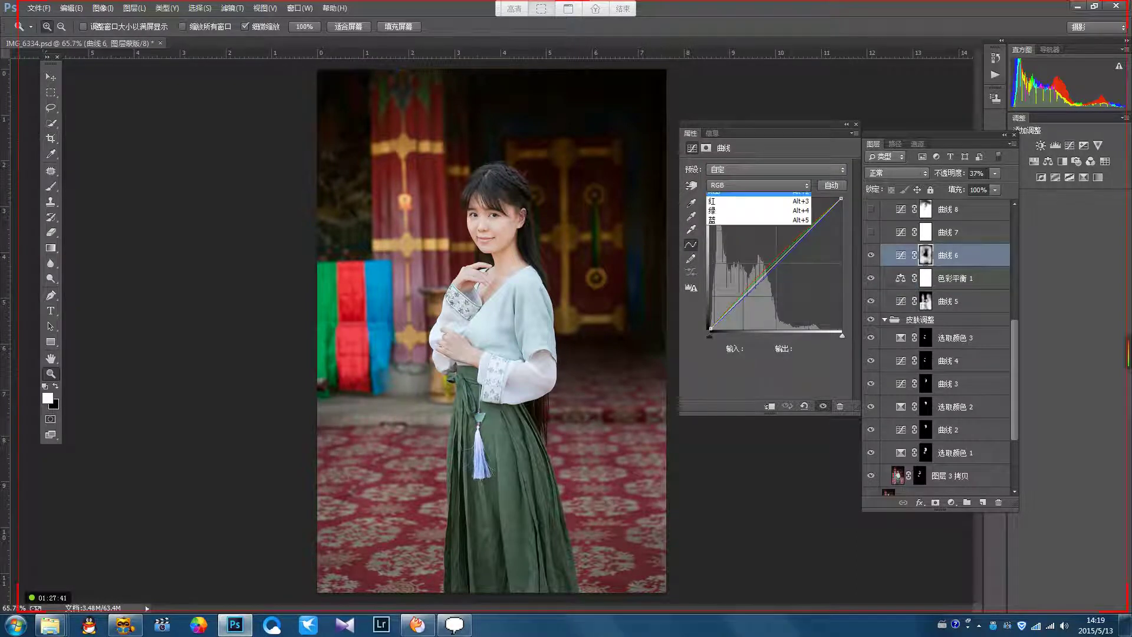
{"action": "left_click", "coordinate": [714, 201]}
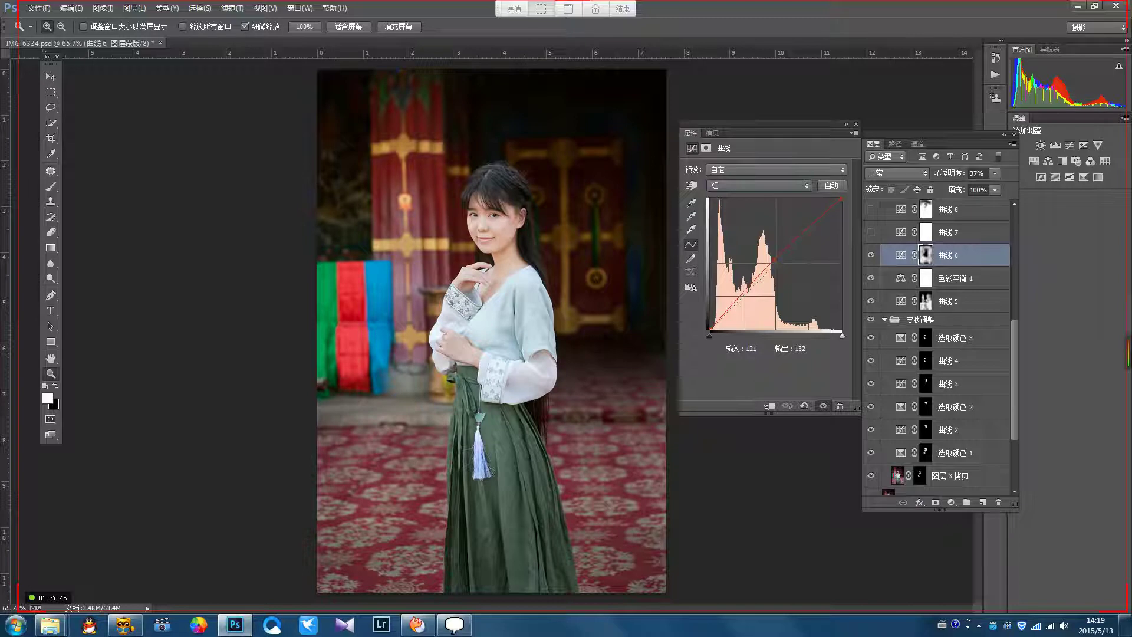
{"action": "left_click", "coordinate": [759, 185]}
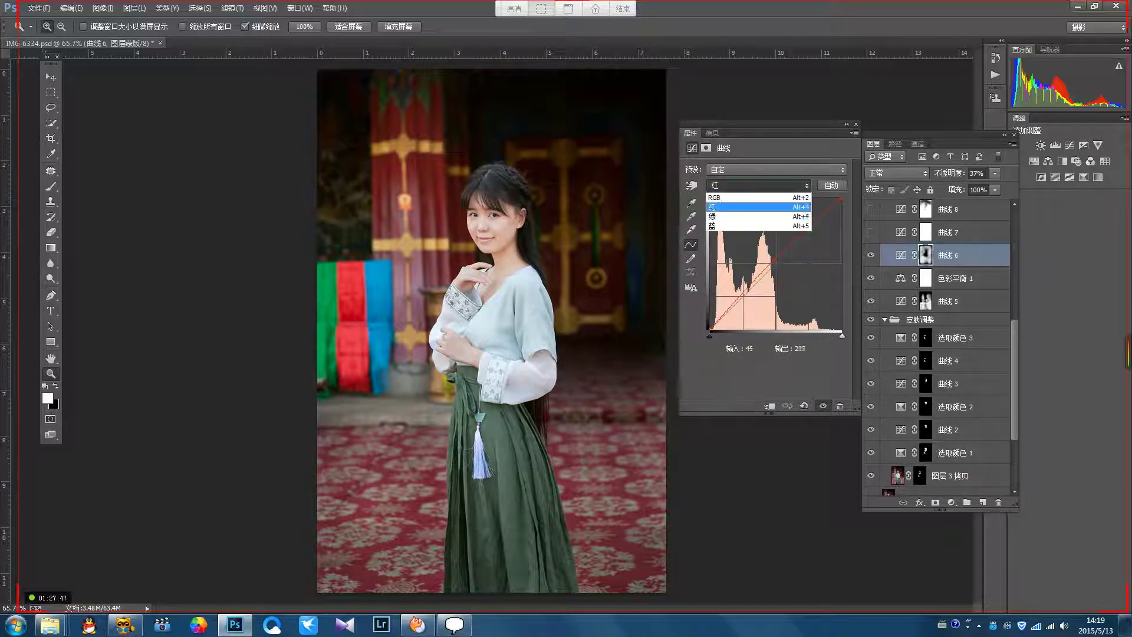
{"action": "left_click", "coordinate": [732, 212]}
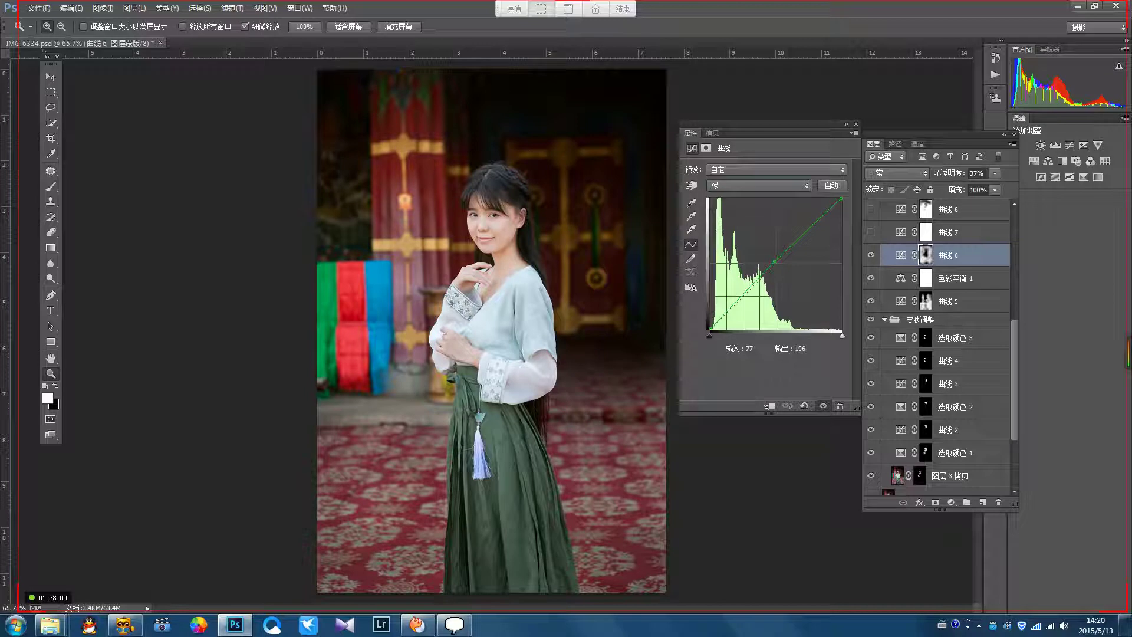
Step: Review the red, green and blue channel curves of 曲线 6 once more, ending on the RGB curve
{"action": "left_click", "coordinate": [744, 186]}
{"action": "left_click", "coordinate": [733, 207]}
{"action": "key", "text": "Down"}
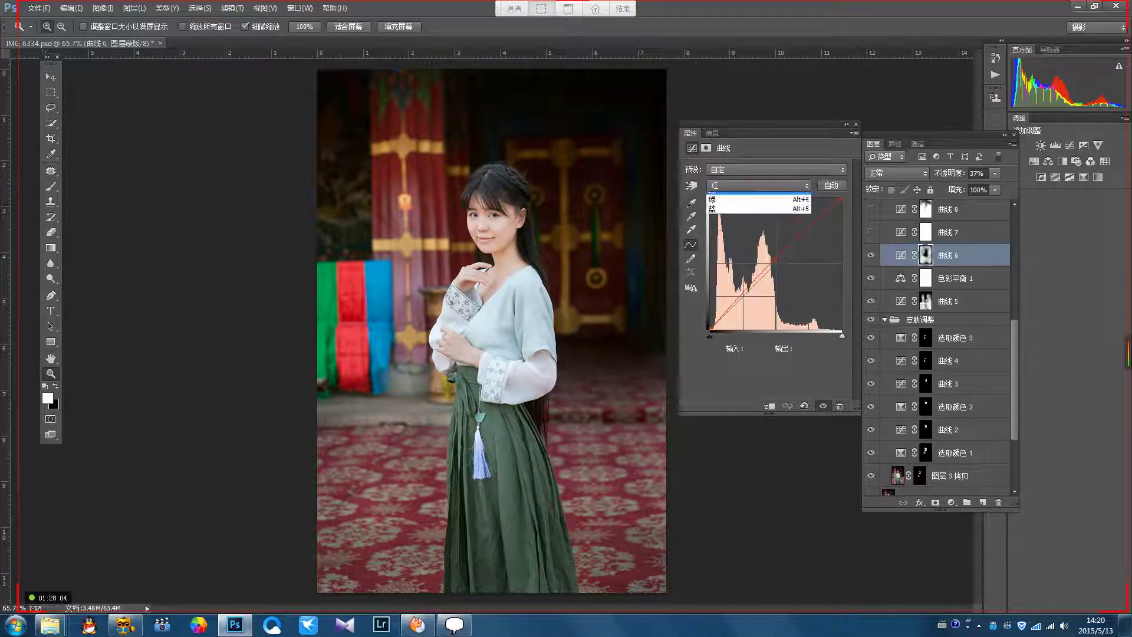
{"action": "key", "text": "Return"}
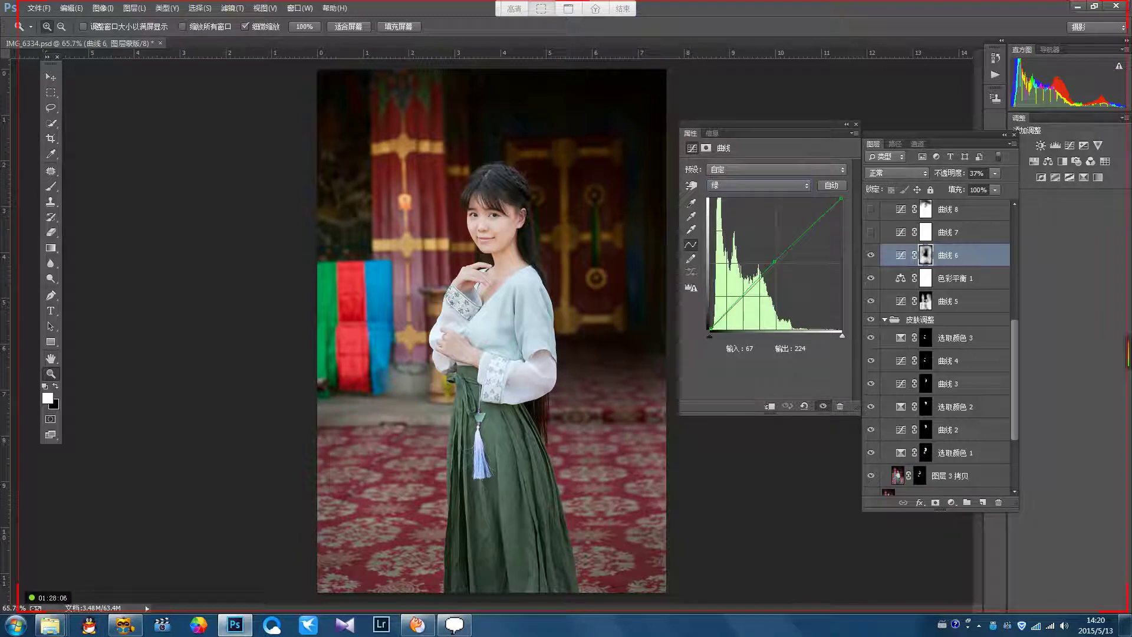
{"action": "left_click", "coordinate": [743, 185]}
{"action": "left_click", "coordinate": [741, 227]}
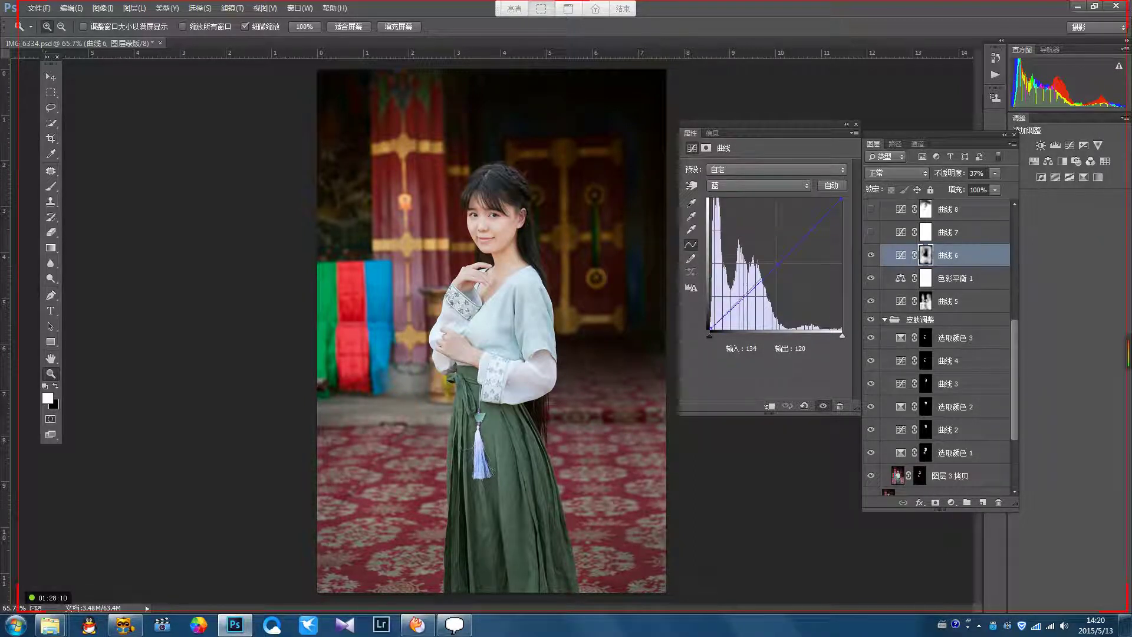
{"action": "left_click", "coordinate": [758, 186]}
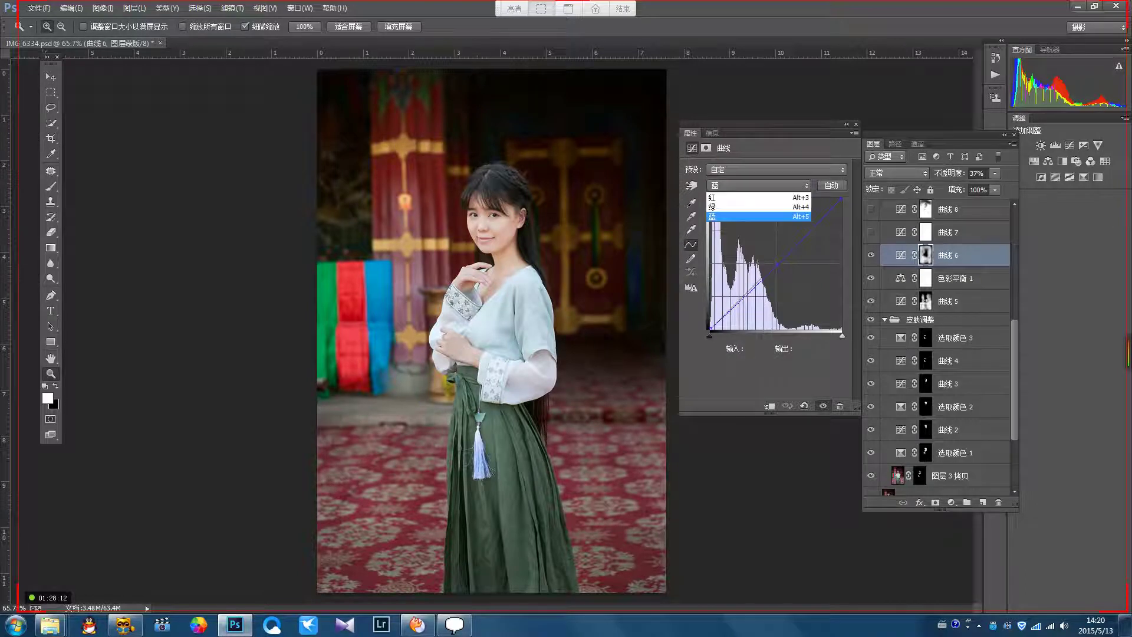
{"action": "left_click", "coordinate": [755, 196]}
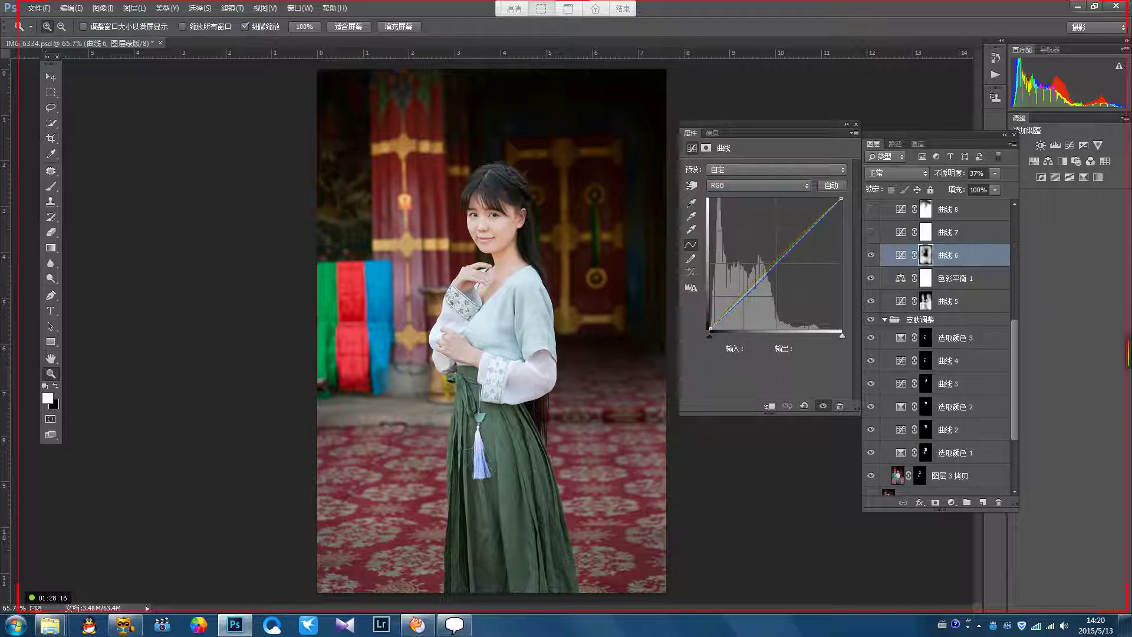
Step: Inspect the layer mask of 曲线 6 on the canvas and compare the photo with and without the layer
{"action": "left_click", "coordinate": [926, 255], "text": "alt"}
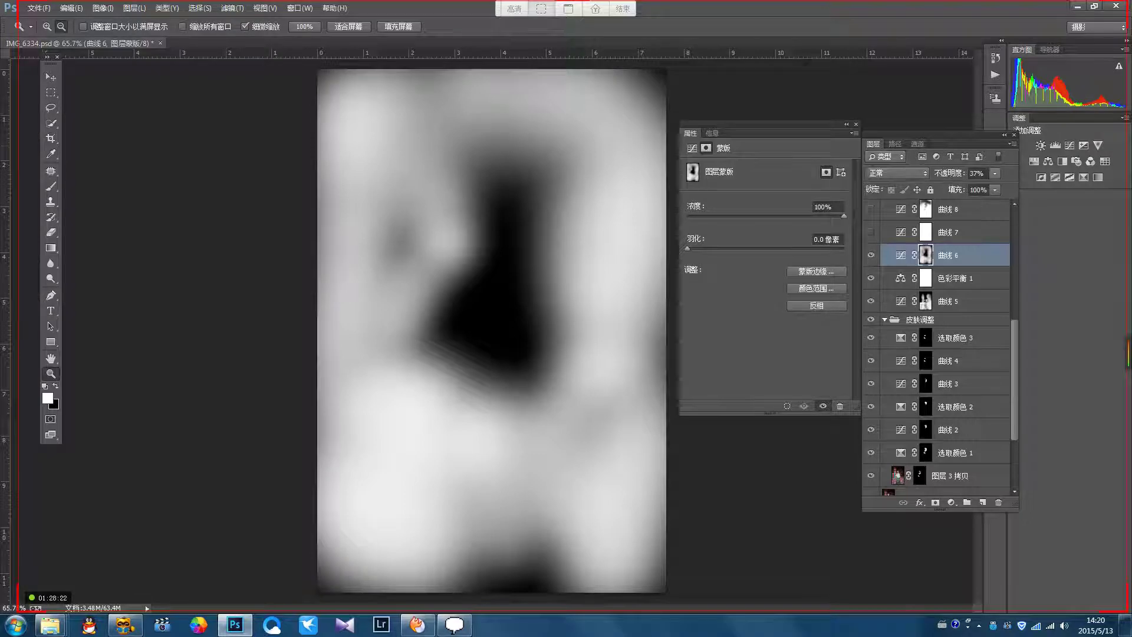
{"action": "left_click", "coordinate": [926, 255], "text": "alt"}
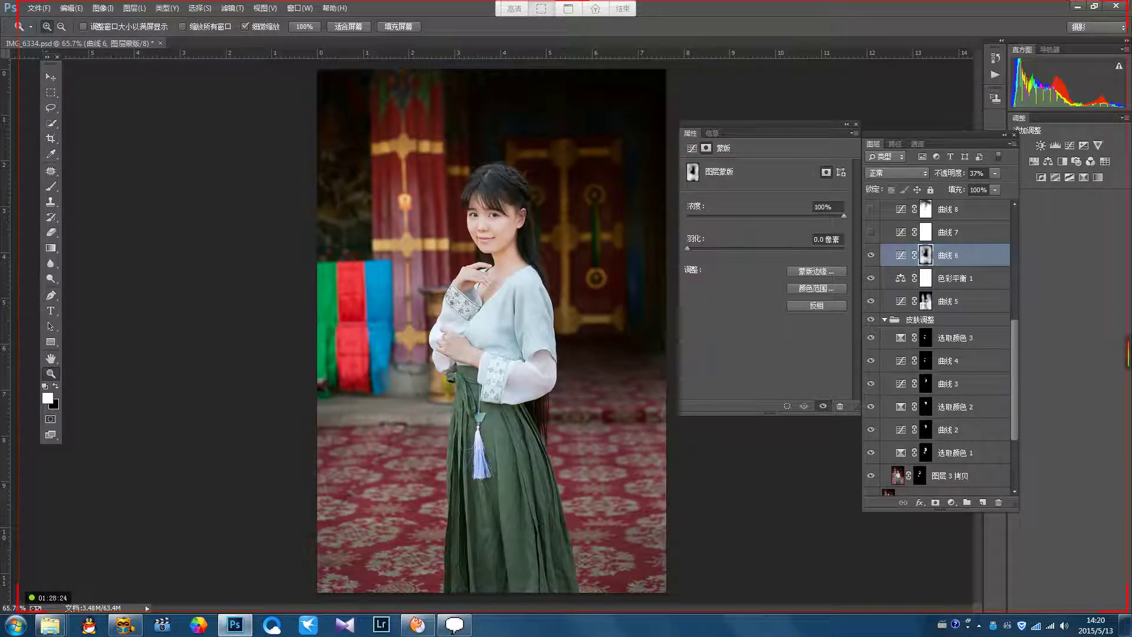
{"action": "key", "text": "alt"}
{"action": "left_click", "coordinate": [925, 255], "text": "alt"}
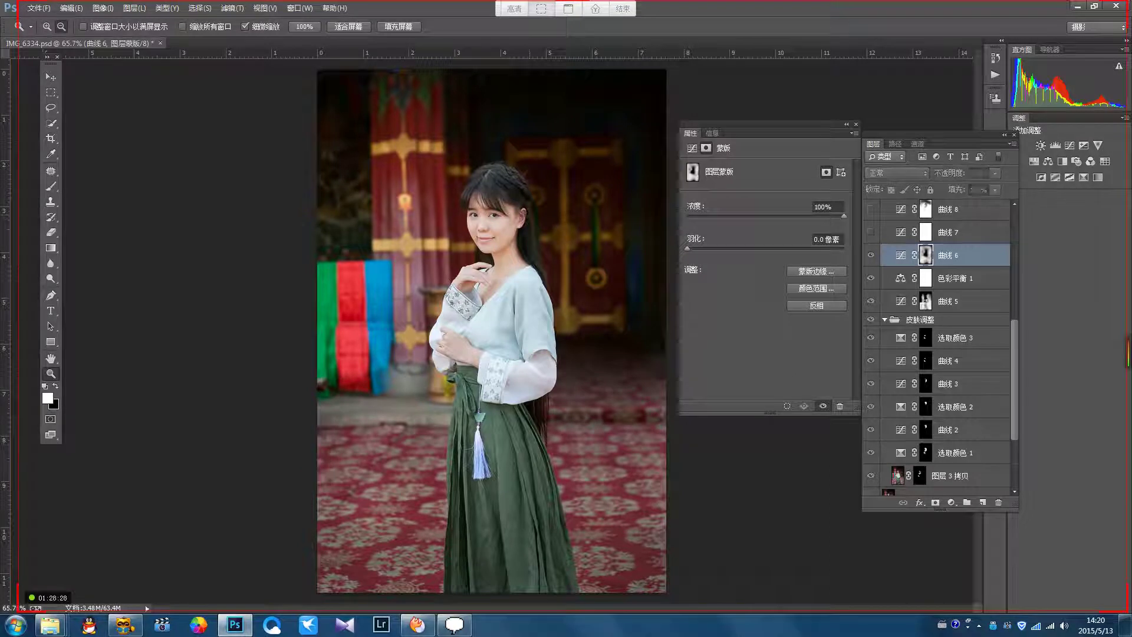
{"action": "left_click", "coordinate": [925, 255], "text": "alt"}
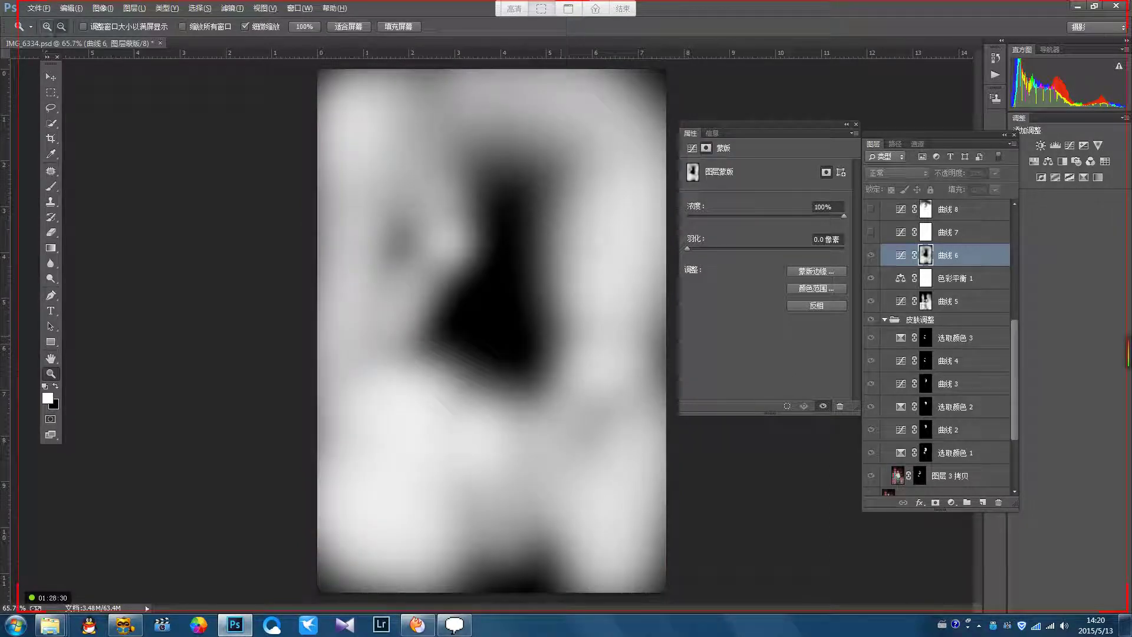
{"action": "left_click", "coordinate": [925, 255], "text": "alt"}
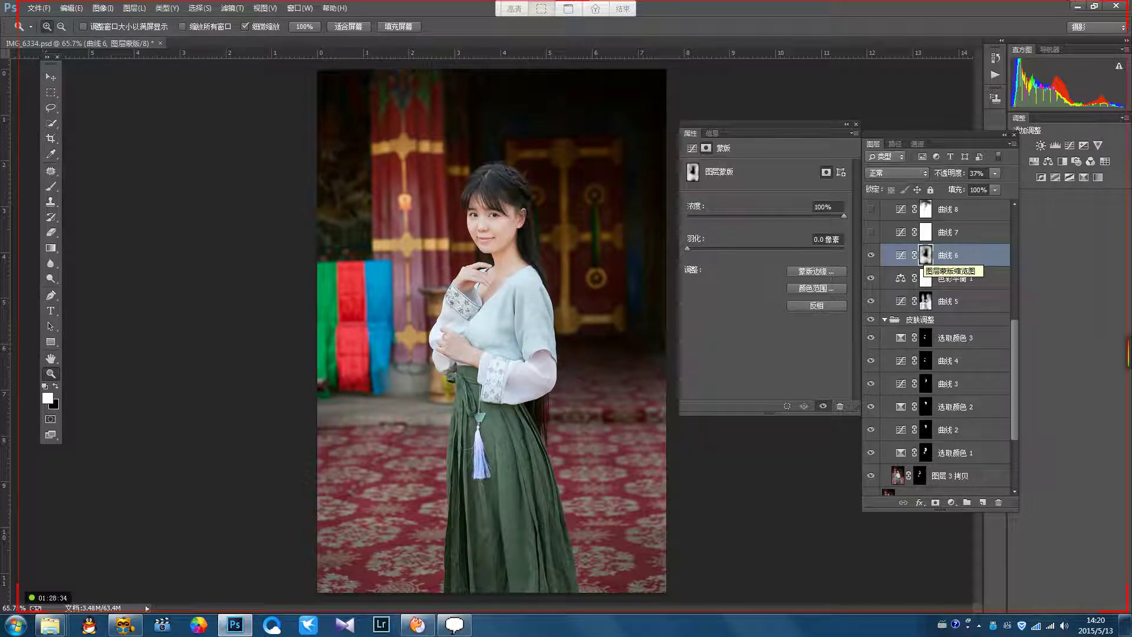
{"action": "left_click", "coordinate": [870, 255]}
{"action": "left_click", "coordinate": [870, 255]}
Step: Show the 曲线 7 layer and view its RGB, red, green and blue channel curves
{"action": "left_click", "coordinate": [871, 231]}
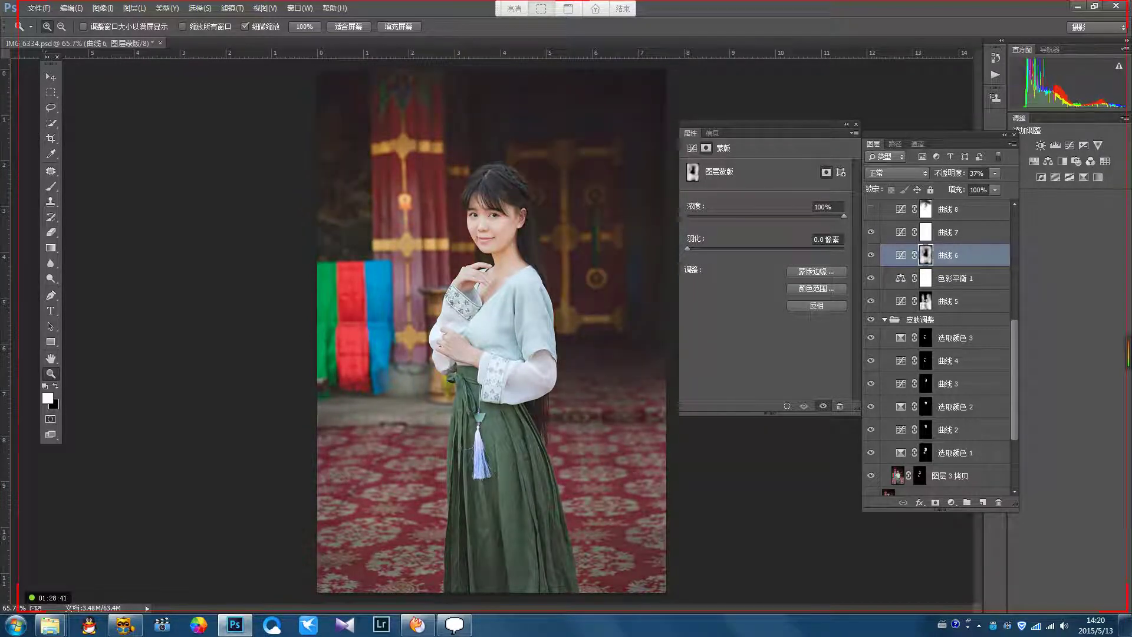
{"action": "left_click", "coordinate": [945, 232]}
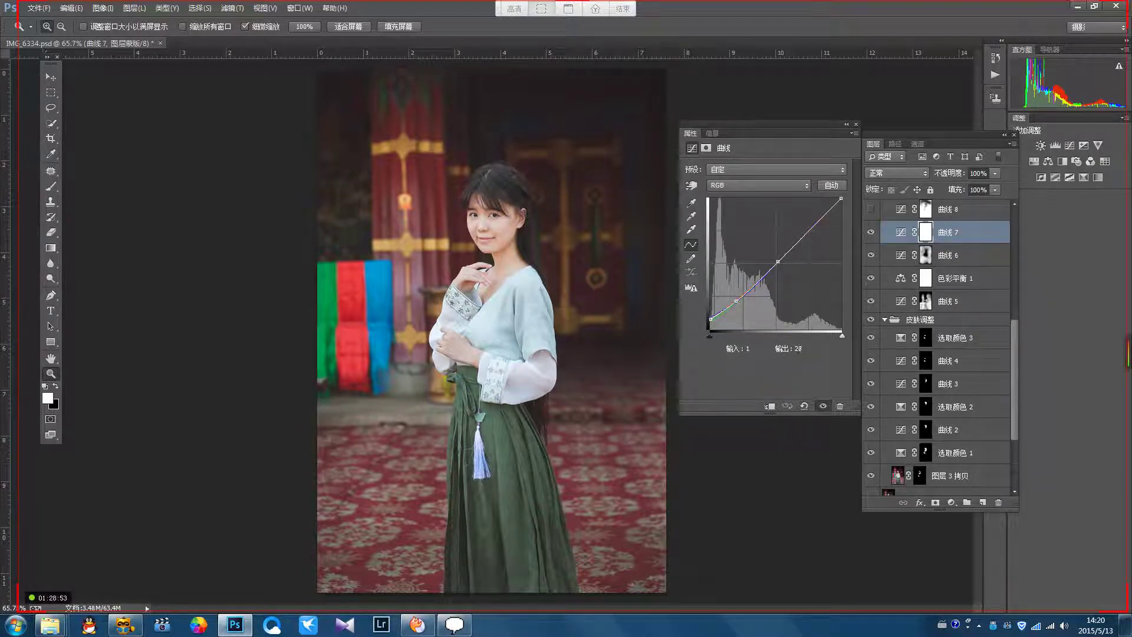
{"action": "left_click", "coordinate": [757, 185]}
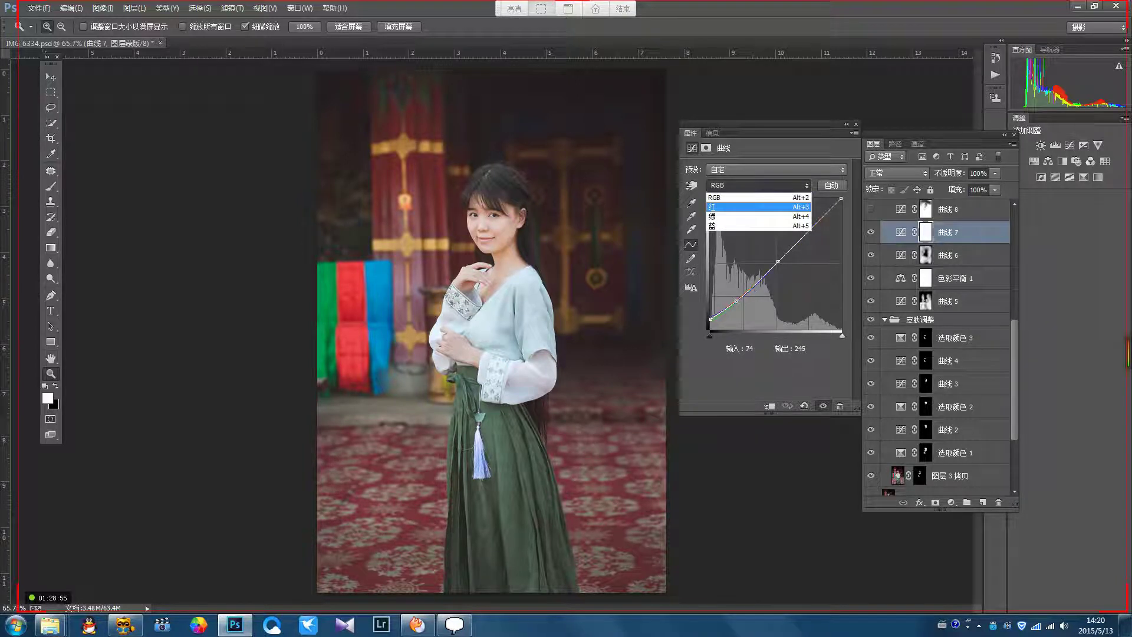
{"action": "left_click", "coordinate": [731, 207]}
{"action": "left_click", "coordinate": [757, 185]}
{"action": "left_click", "coordinate": [731, 220]}
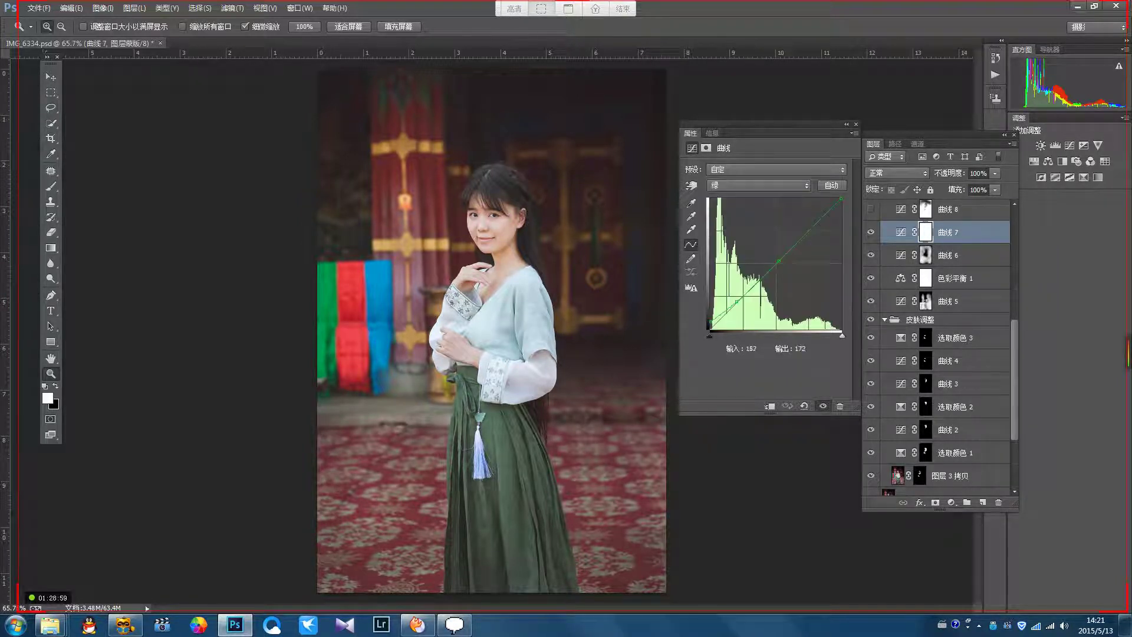
{"action": "left_click", "coordinate": [758, 185]}
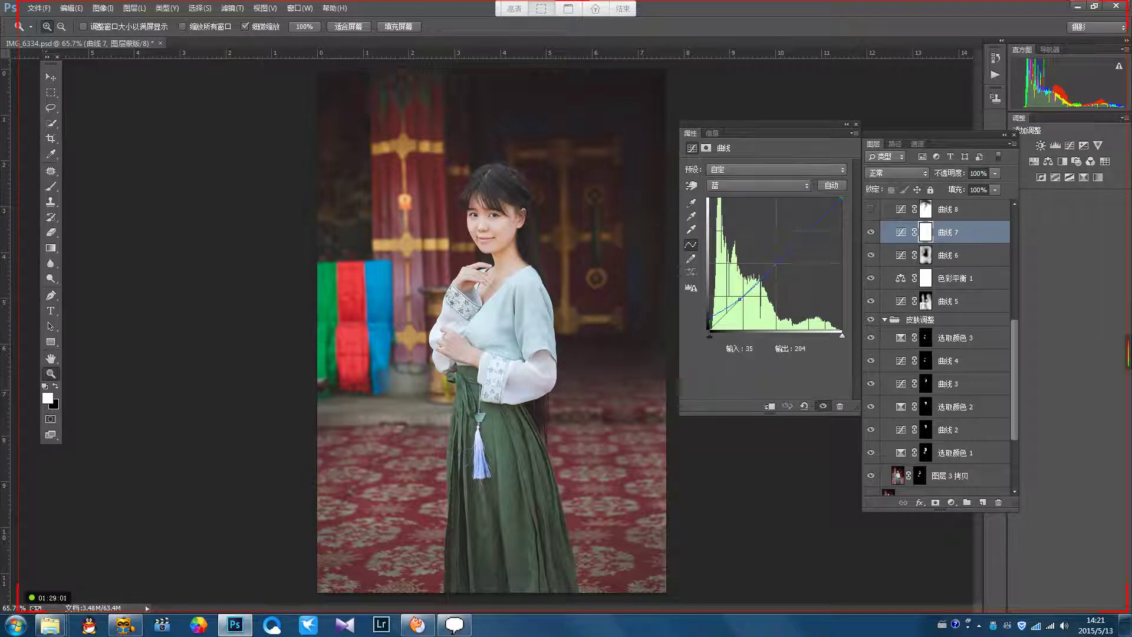
{"action": "left_click", "coordinate": [717, 226]}
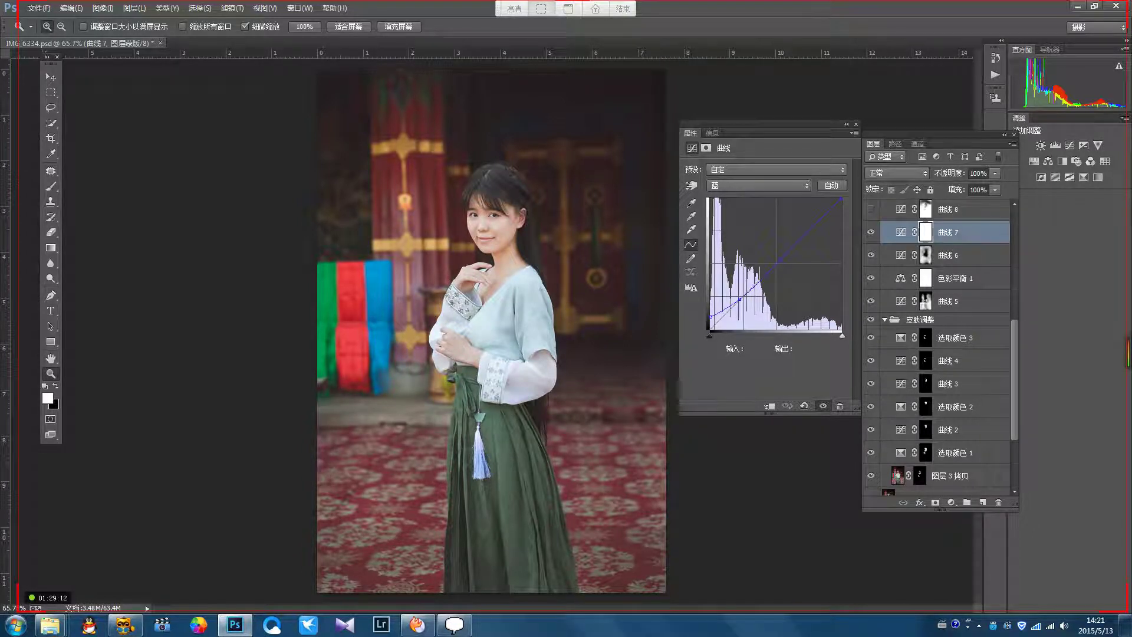
Step: Compare the photo with and without the 曲线 8 layer and view the RGB curve of 曲线 7
{"action": "scroll", "coordinate": [938, 347], "scroll_direction": "up", "scroll_amount": 5}
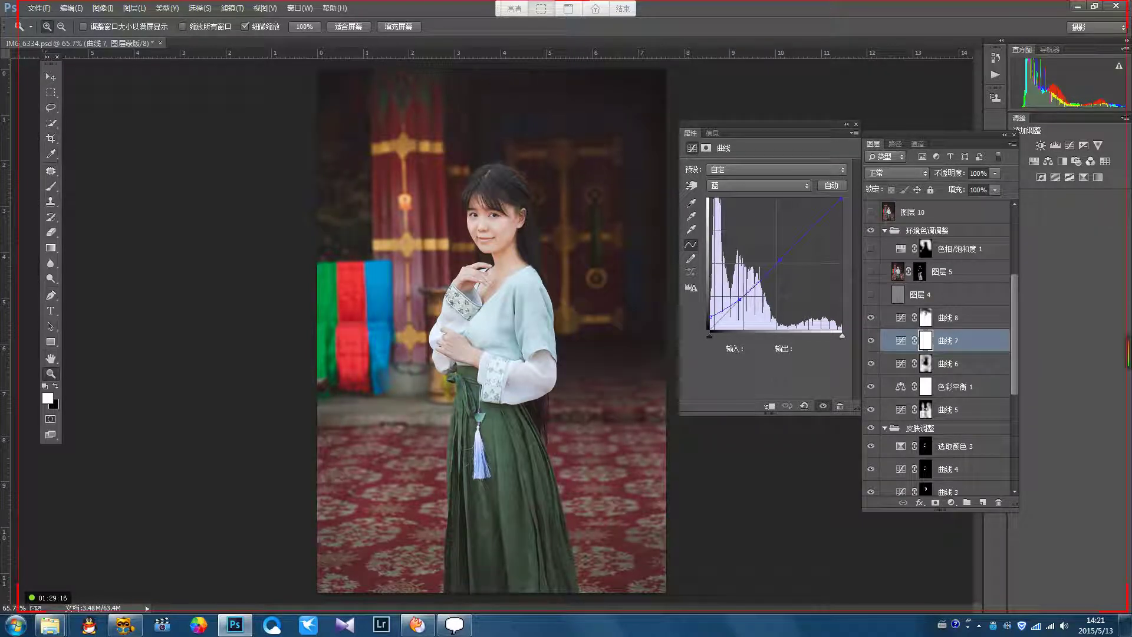
{"action": "left_click", "coordinate": [871, 317]}
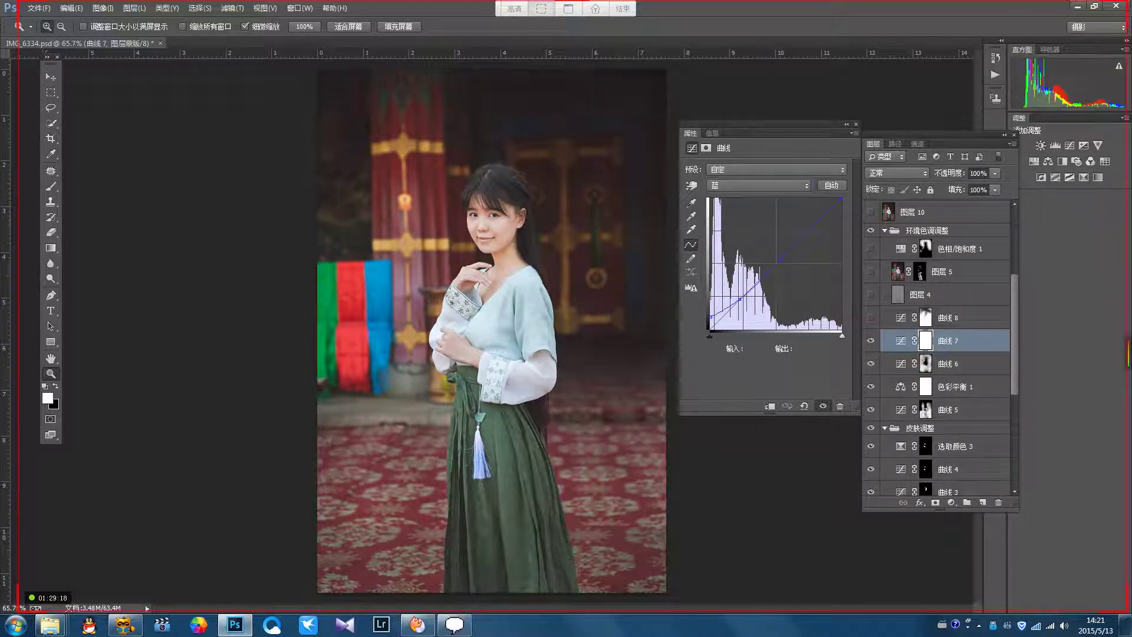
{"action": "left_click", "coordinate": [901, 340]}
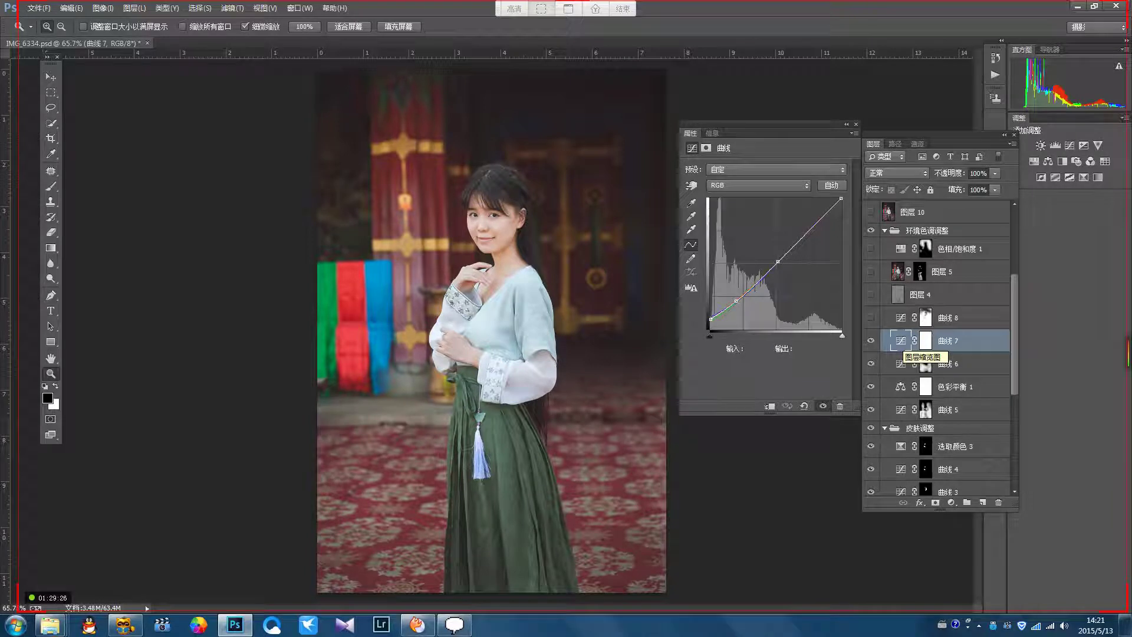
Step: Try a Selective Color adjustment layer above 曲线 8 with cyan at +2 for the neutrals, and discard that layer
{"action": "left_click", "coordinate": [925, 317]}
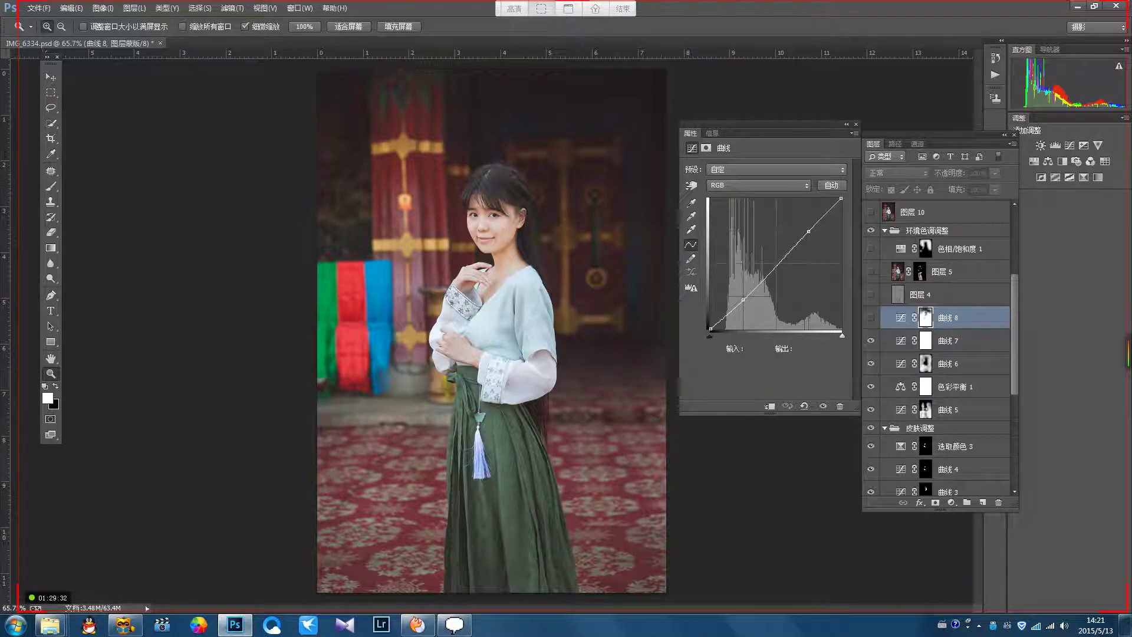
{"action": "left_click", "coordinate": [951, 502]}
{"action": "left_click", "coordinate": [973, 493]}
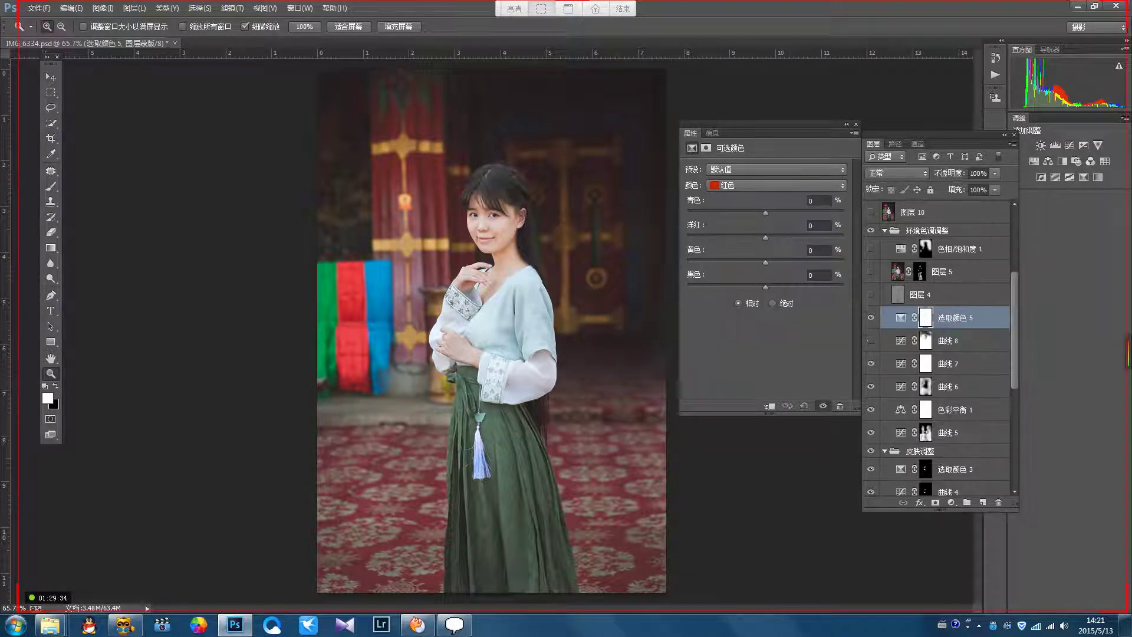
{"action": "left_click", "coordinate": [776, 185]}
{"action": "left_click", "coordinate": [743, 280]}
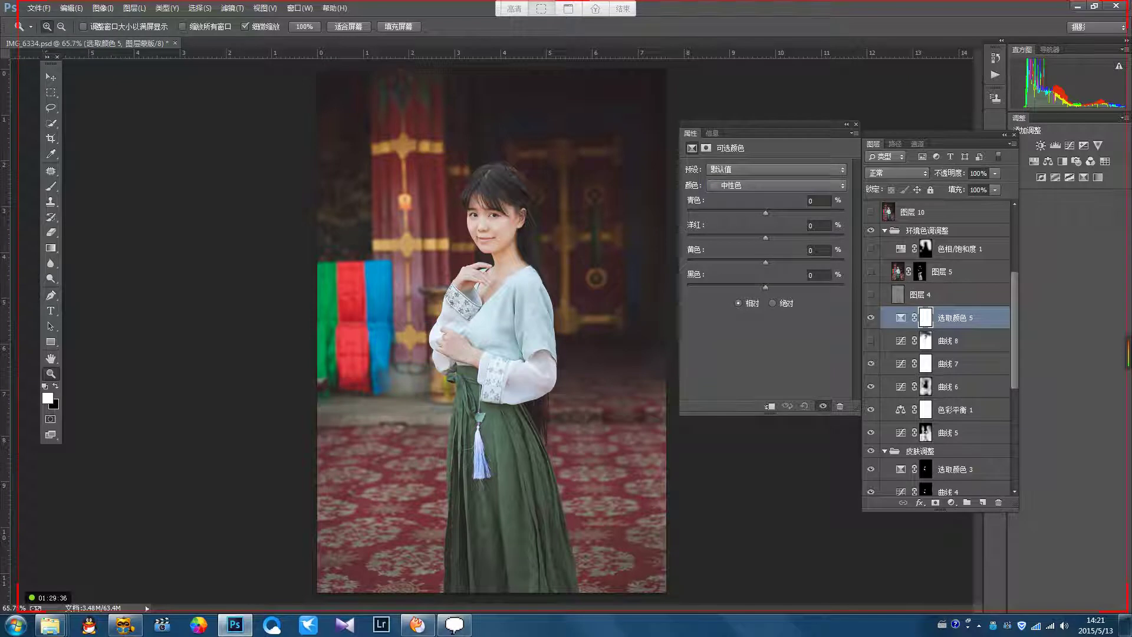
{"action": "mouse_move", "coordinate": [766, 213]}
{"action": "left_mouse_down"}
{"action": "mouse_move", "coordinate": [813, 213]}
{"action": "mouse_move", "coordinate": [725, 213]}
{"action": "mouse_move", "coordinate": [767, 213]}
{"action": "left_mouse_up"}
{"action": "left_click", "coordinate": [901, 317]}
{"action": "left_click_drag", "start_coordinate": [962, 318], "coordinate": [998, 502]}
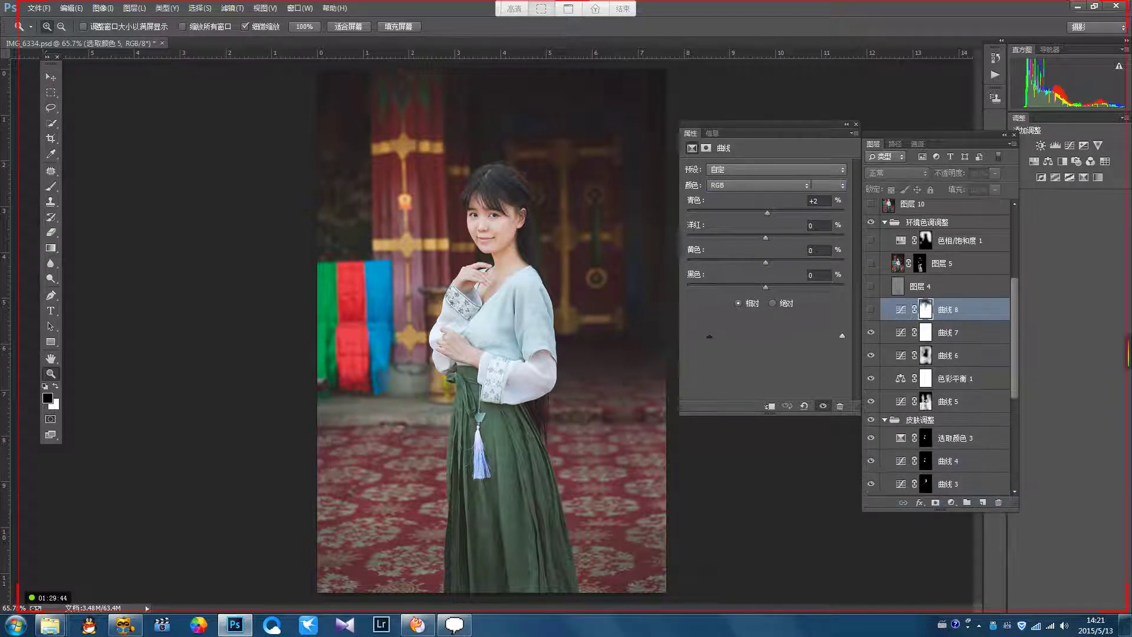
Step: Show the 曲线 8 layer and inspect its layer mask on the canvas
{"action": "left_click", "coordinate": [871, 309]}
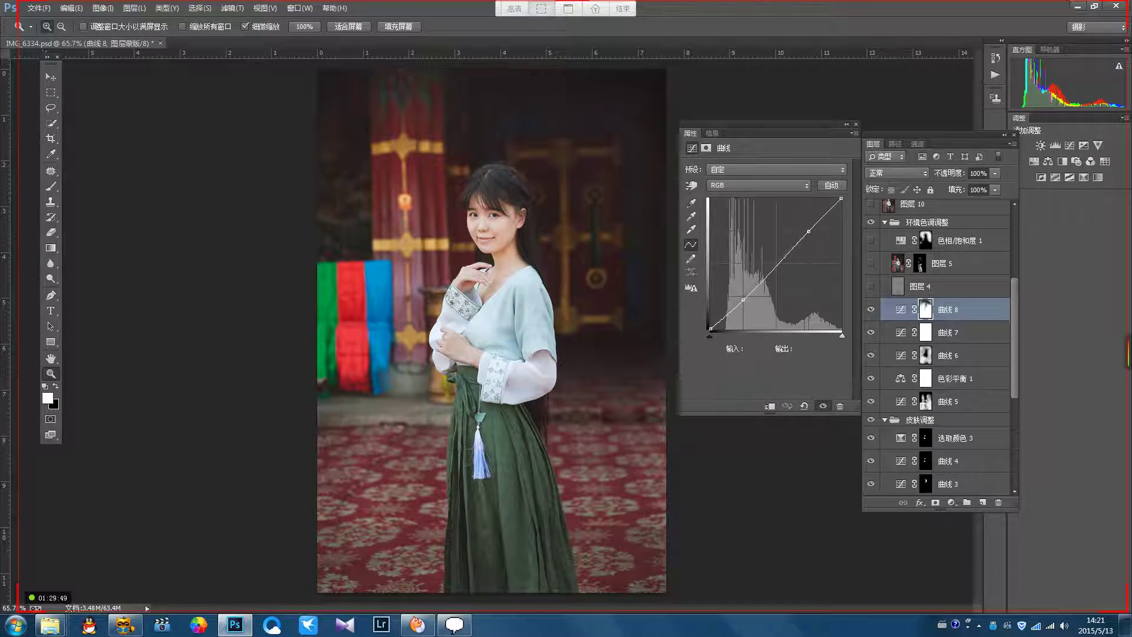
{"action": "left_click", "coordinate": [901, 309], "text": "alt"}
{"action": "left_click", "coordinate": [926, 309], "text": "alt"}
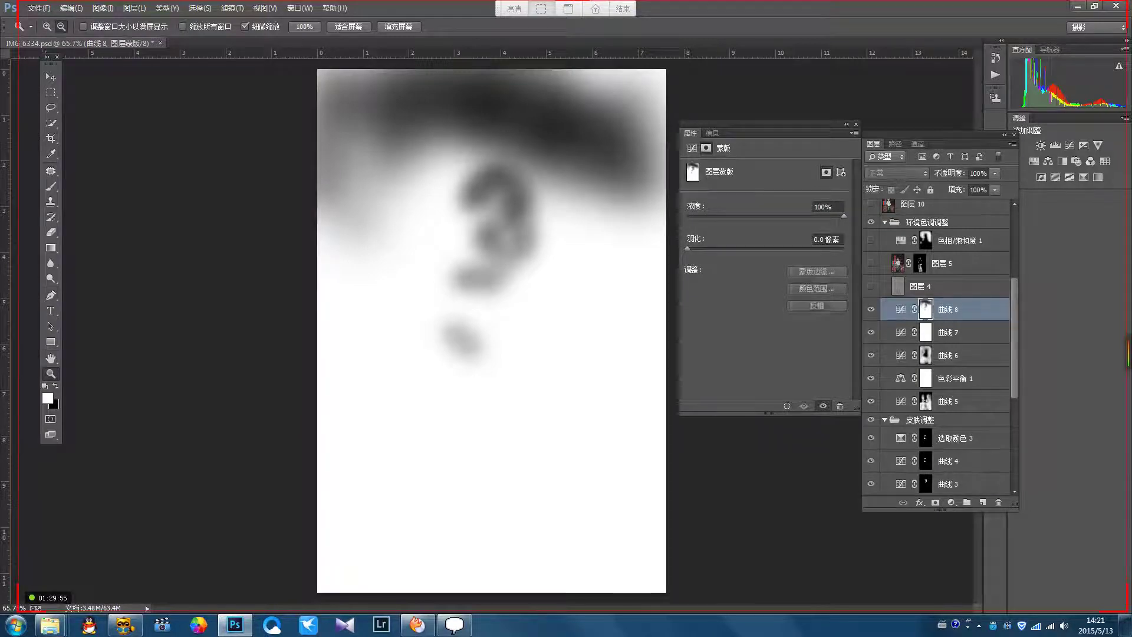
{"action": "left_click", "coordinate": [925, 309], "text": "alt"}
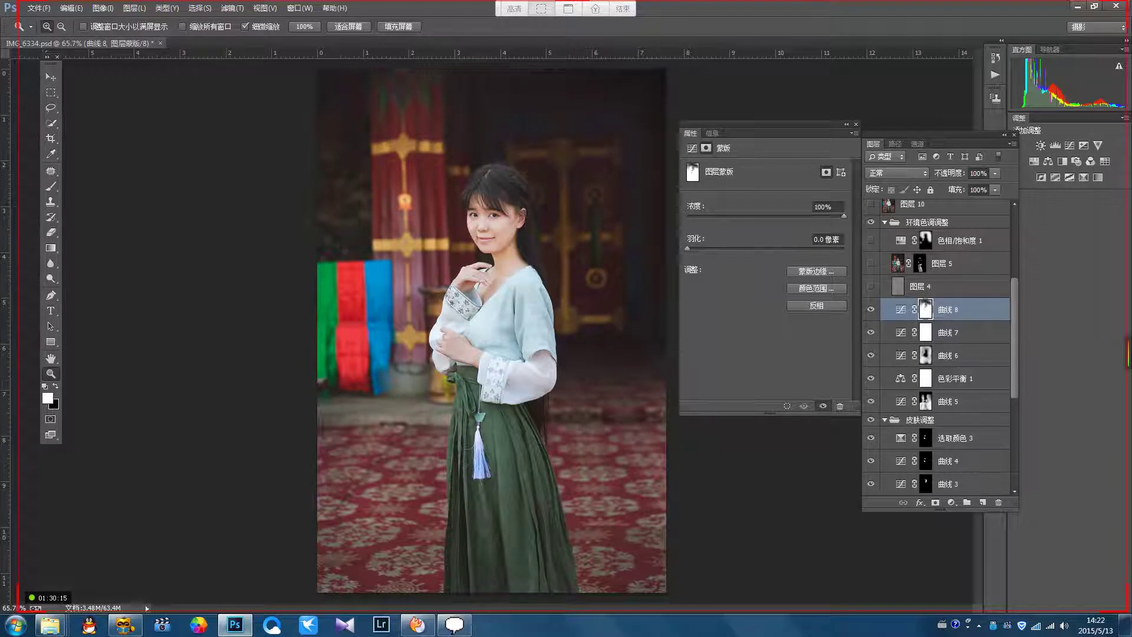
Step: Display 图层 4 on its own, examine its dodge and burn strokes around the face and hair, and restore the other layers
{"action": "left_click", "coordinate": [871, 286]}
{"action": "left_click", "coordinate": [871, 286], "text": "alt"}
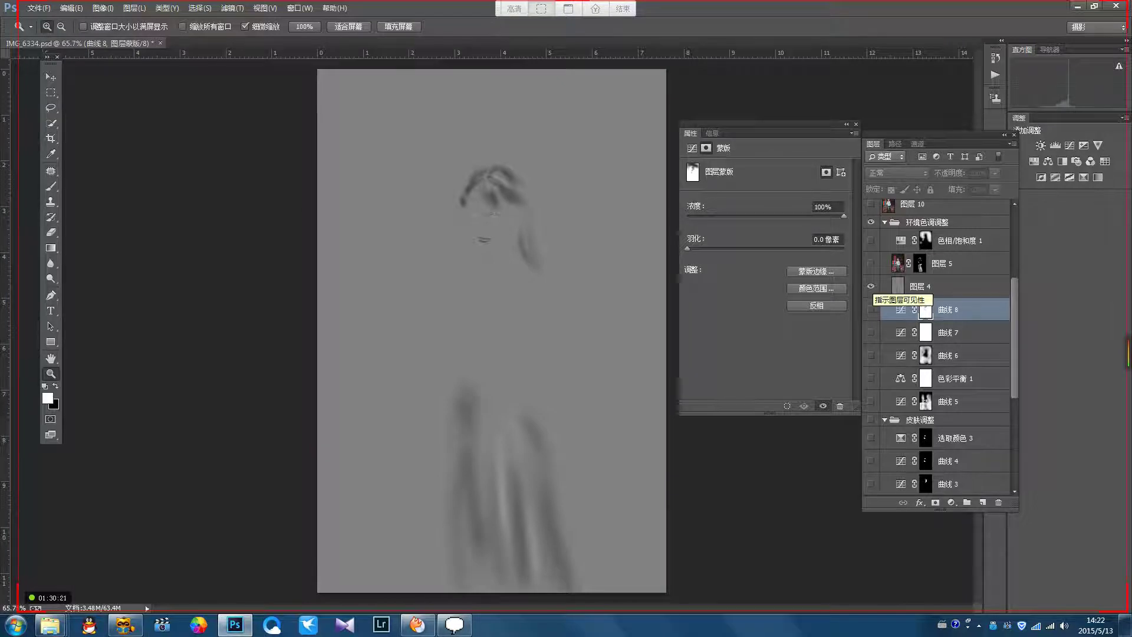
{"action": "left_click_drag", "start_coordinate": [498, 234], "coordinate": [563, 234]}
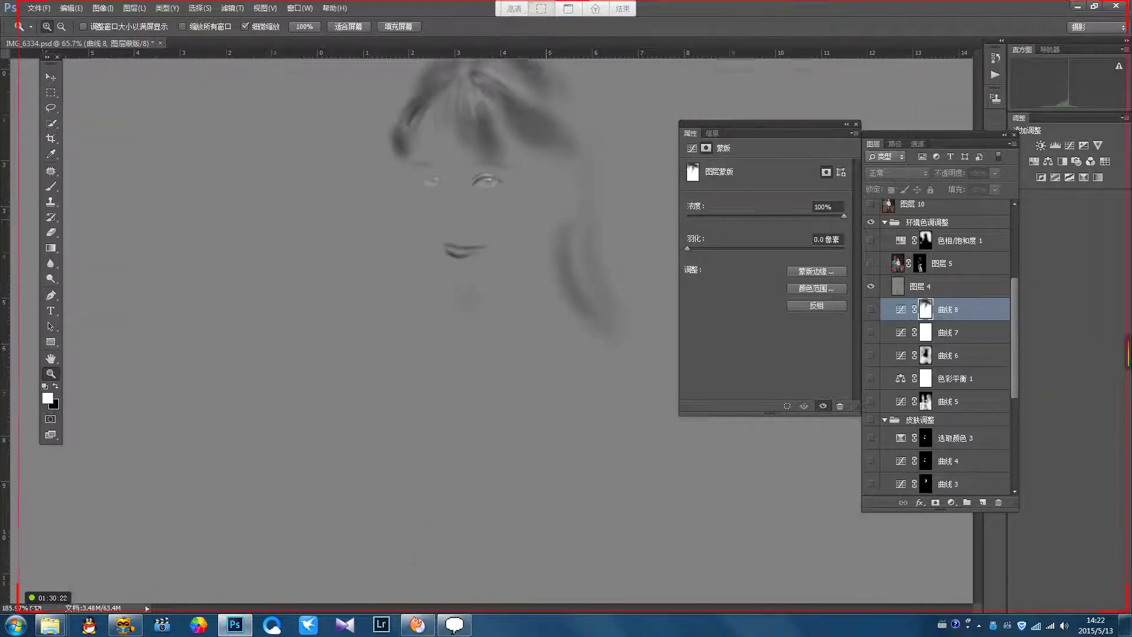
{"action": "left_click_drag", "start_coordinate": [498, 203], "coordinate": [517, 274]}
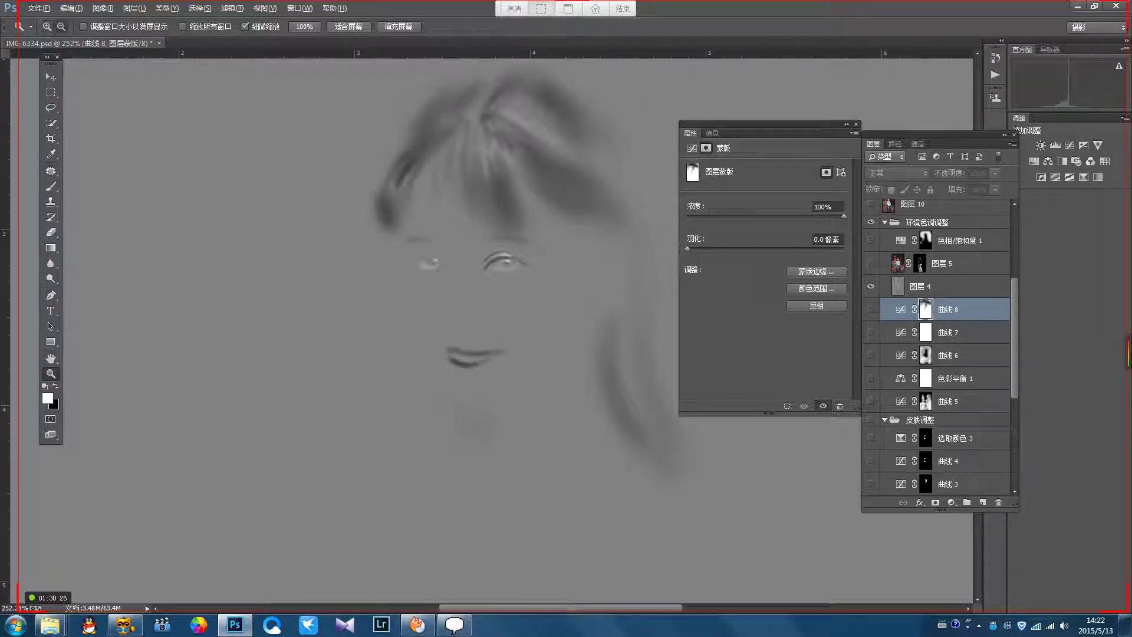
{"action": "left_click", "coordinate": [871, 286], "text": "alt"}
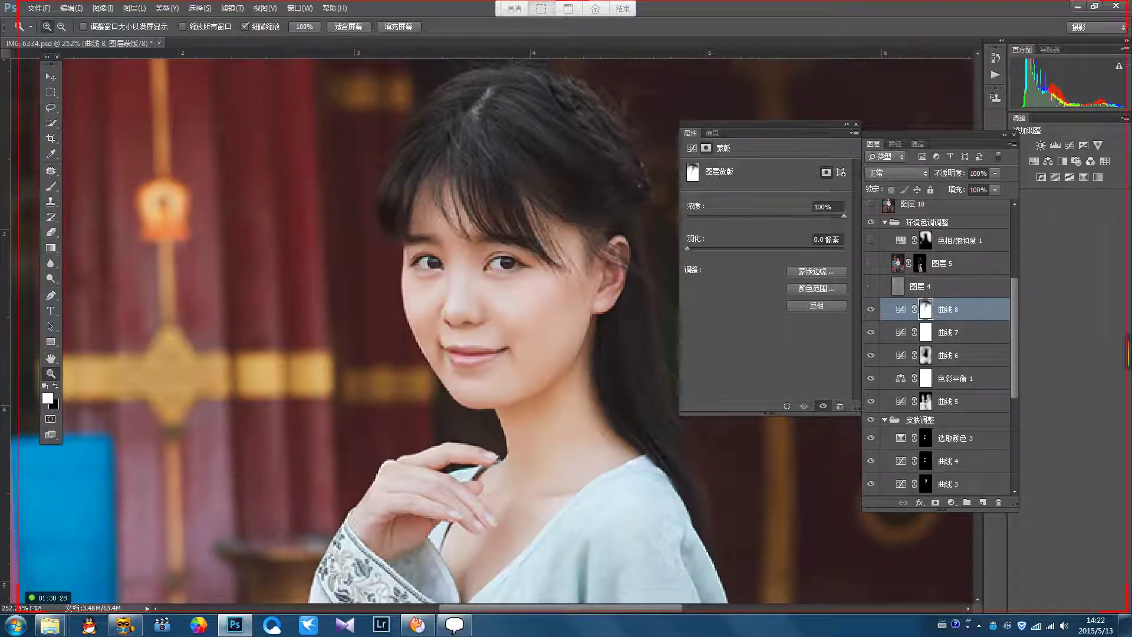
Step: Show the 图层 4 layer and check its light and shadow effect on the portrait up close and as a whole
{"action": "left_click", "coordinate": [870, 286]}
{"action": "left_click_drag", "start_coordinate": [548, 320], "coordinate": [459, 320]}
{"action": "left_click_drag", "start_coordinate": [567, 327], "coordinate": [489, 251]}
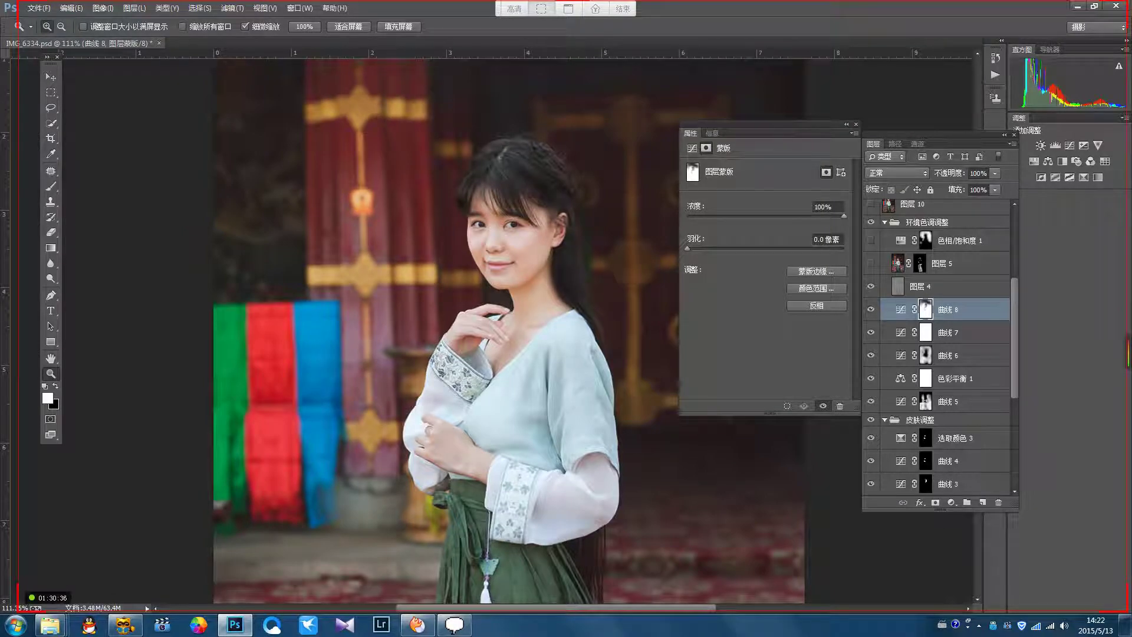
{"action": "left_click", "coordinate": [871, 286]}
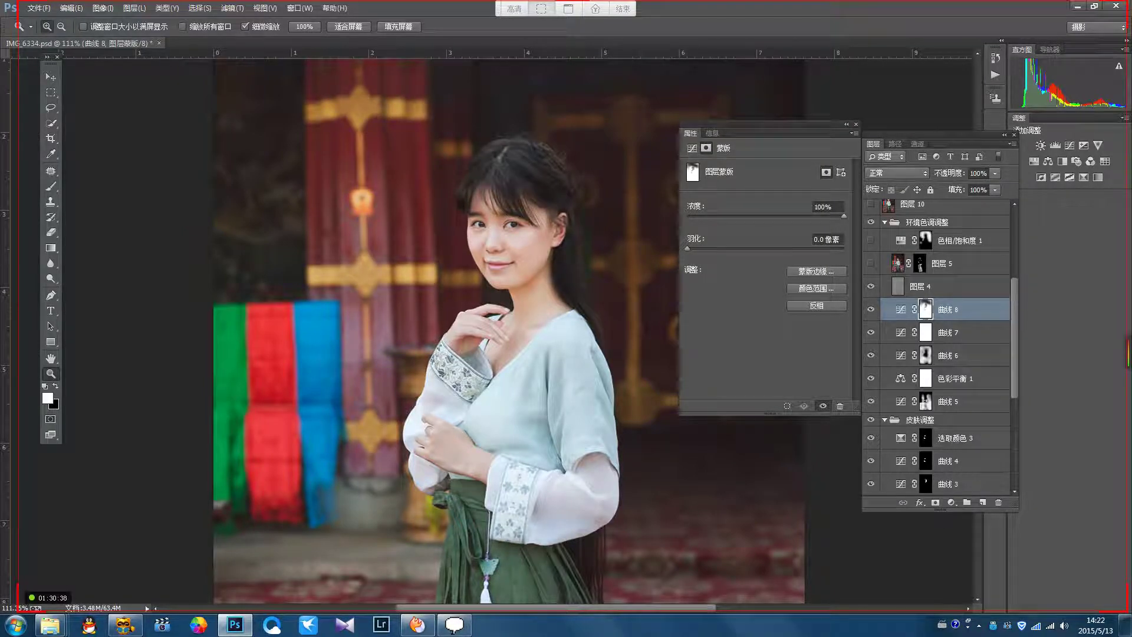
{"action": "left_click_drag", "start_coordinate": [583, 281], "coordinate": [514, 281]}
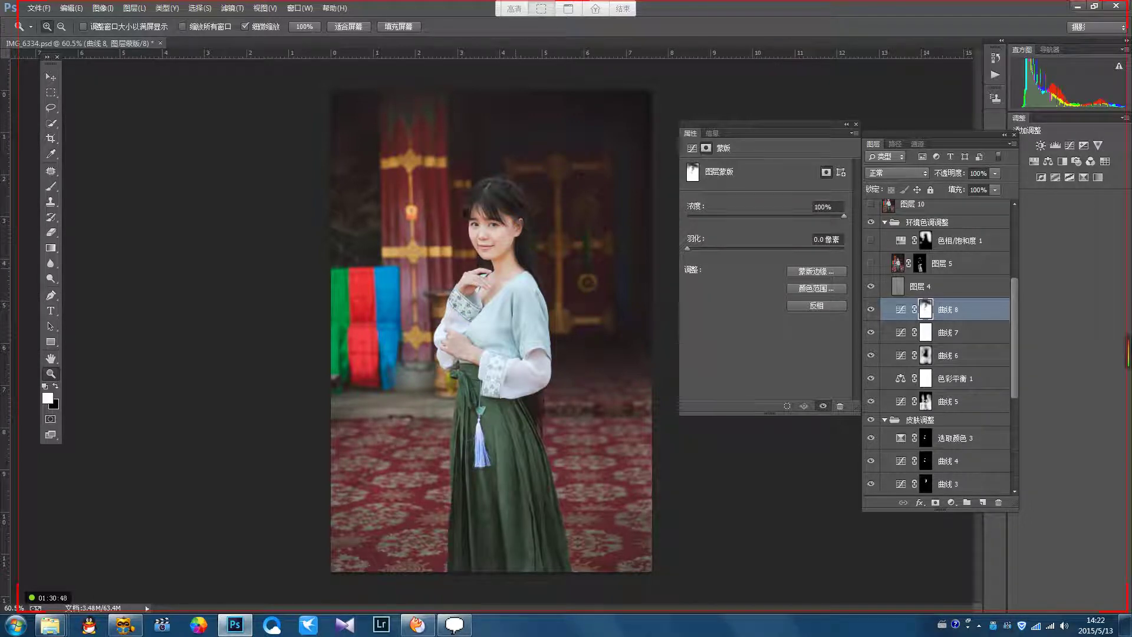
{"action": "scroll", "coordinate": [492, 331], "scroll_direction": "up", "scroll_amount": 1}
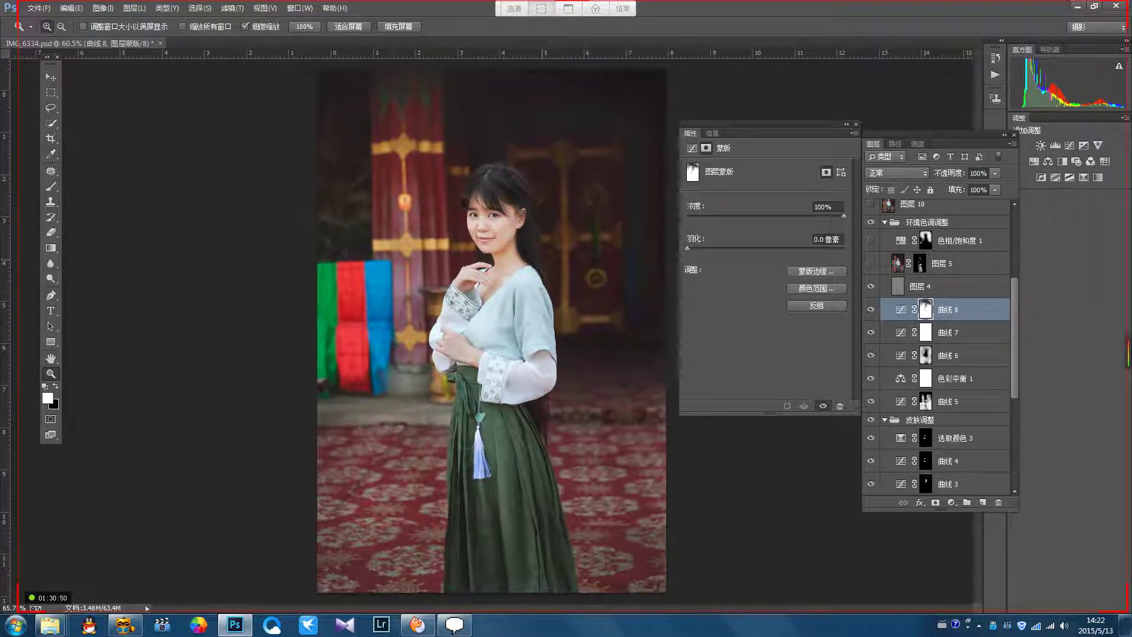
{"action": "scroll", "coordinate": [492, 331], "scroll_direction": "down", "scroll_amount": 2}
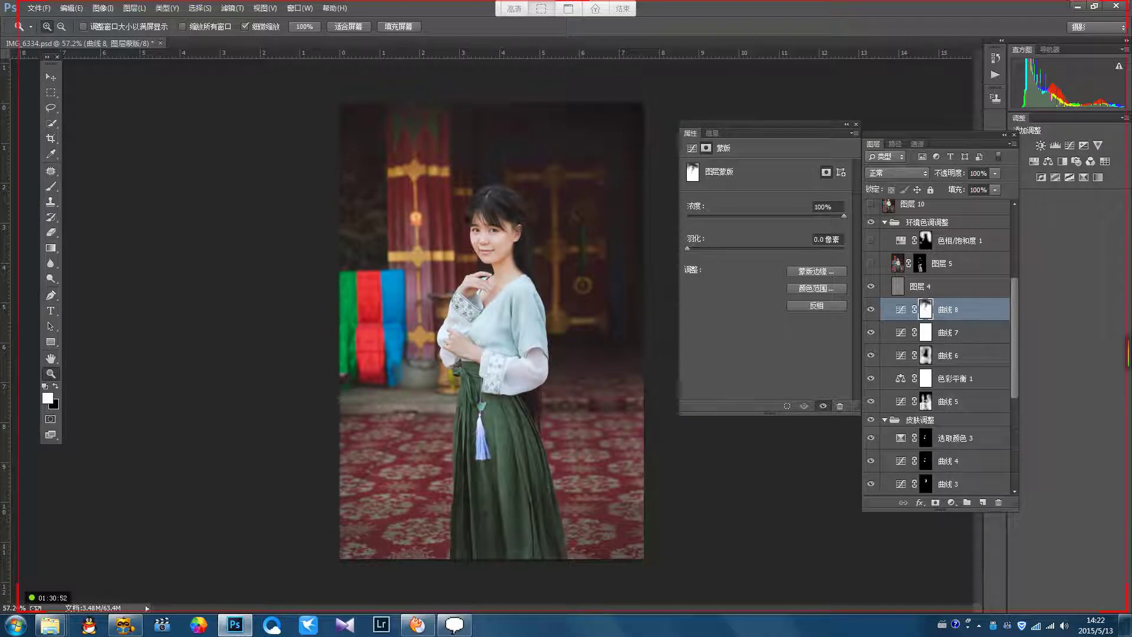
Step: Show and select the 图层 5 layer, and examine the green skirt and tassel up close
{"action": "left_click", "coordinate": [871, 262]}
{"action": "left_click", "coordinate": [898, 263]}
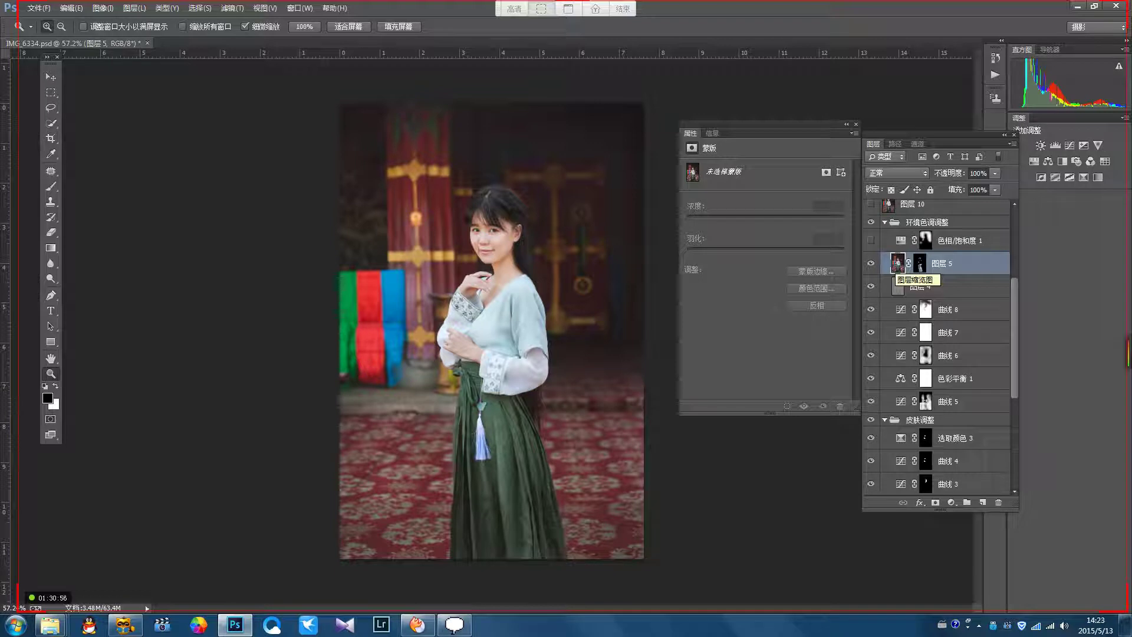
{"action": "left_click_drag", "start_coordinate": [494, 462], "coordinate": [542, 274]}
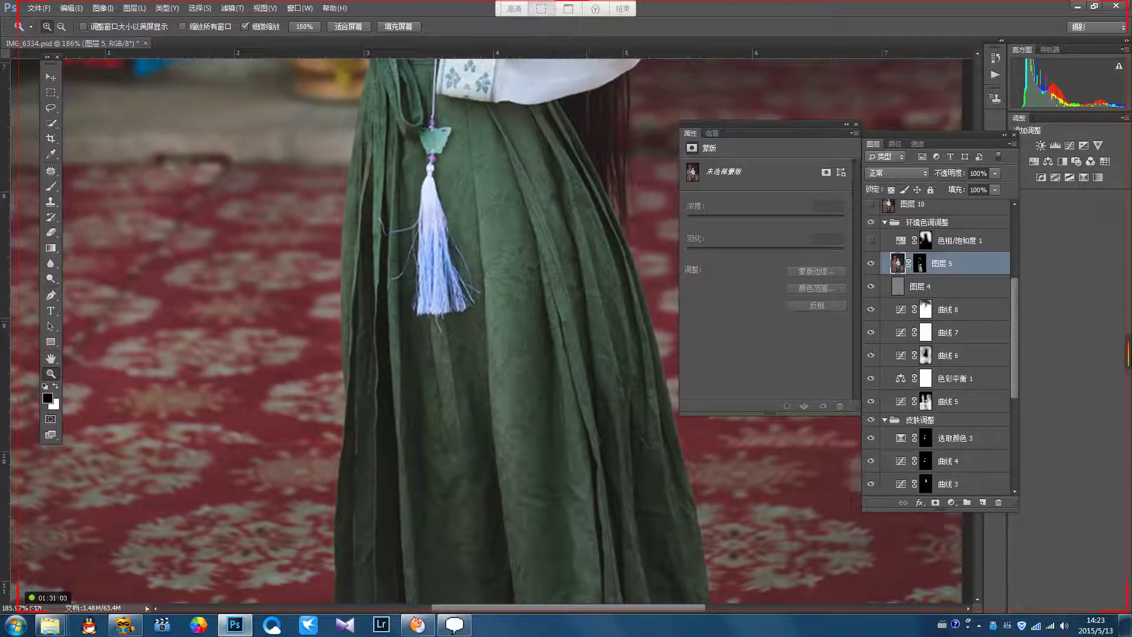
{"action": "left_click_drag", "start_coordinate": [589, 317], "coordinate": [494, 371]}
{"action": "left_click_drag", "start_coordinate": [545, 334], "coordinate": [610, 418]}
Step: Hide the 图层 5 layer and examine the blouse and embroidered cuffs without it
{"action": "left_click", "coordinate": [871, 263]}
{"action": "left_click_drag", "start_coordinate": [517, 298], "coordinate": [584, 510]}
{"action": "left_click_drag", "start_coordinate": [551, 301], "coordinate": [513, 379]}
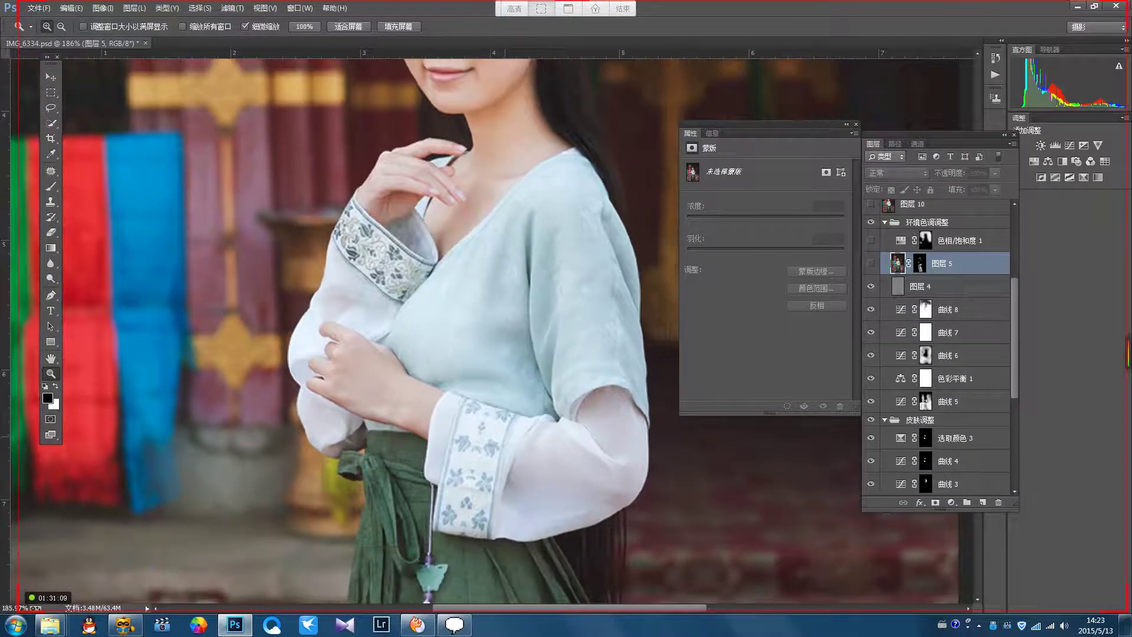
{"action": "left_click_drag", "start_coordinate": [507, 432], "coordinate": [501, 348]}
{"action": "mouse_move", "coordinate": [487, 441]}
{"action": "left_mouse_down"}
{"action": "mouse_move", "coordinate": [484, 405]}
{"action": "mouse_move", "coordinate": [483, 448]}
{"action": "left_mouse_up"}
{"action": "left_click_drag", "start_coordinate": [485, 291], "coordinate": [443, 440]}
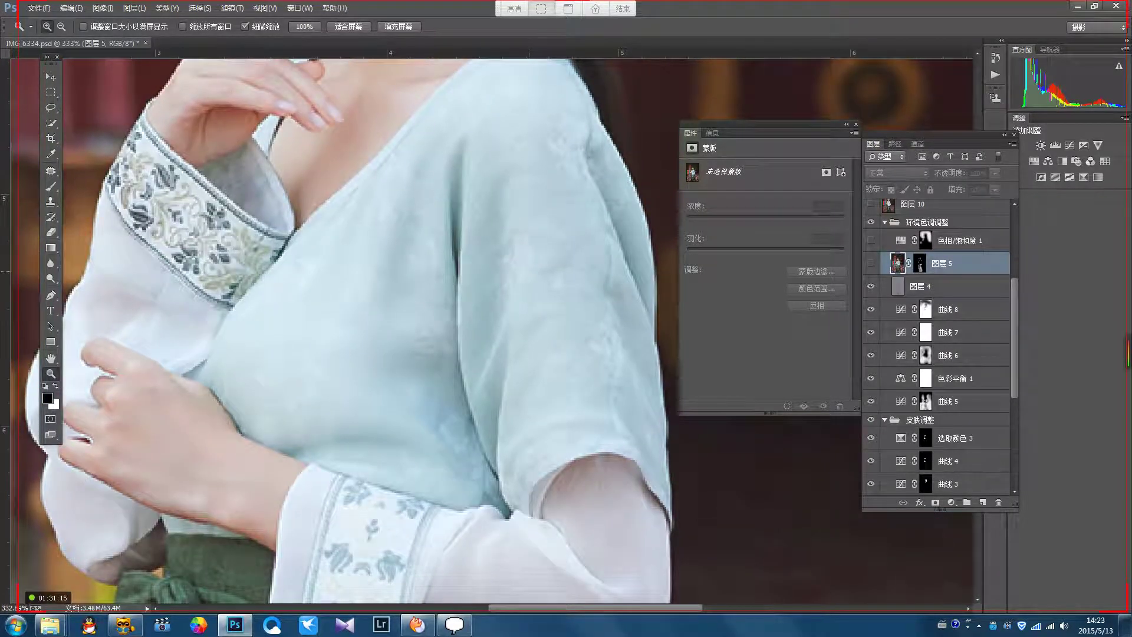
Step: Examine the skirt folds and tassel without 图层 5, and show the layer again to compare the fabric texture
{"action": "left_click_drag", "start_coordinate": [454, 507], "coordinate": [492, 296]}
{"action": "left_click_drag", "start_coordinate": [408, 518], "coordinate": [418, 206]}
{"action": "left_click_drag", "start_coordinate": [468, 361], "coordinate": [475, 126]}
{"action": "left_click_drag", "start_coordinate": [465, 266], "coordinate": [496, 430]}
{"action": "left_click_drag", "start_coordinate": [502, 560], "coordinate": [478, 400]}
{"action": "left_click_drag", "start_coordinate": [494, 481], "coordinate": [483, 319]}
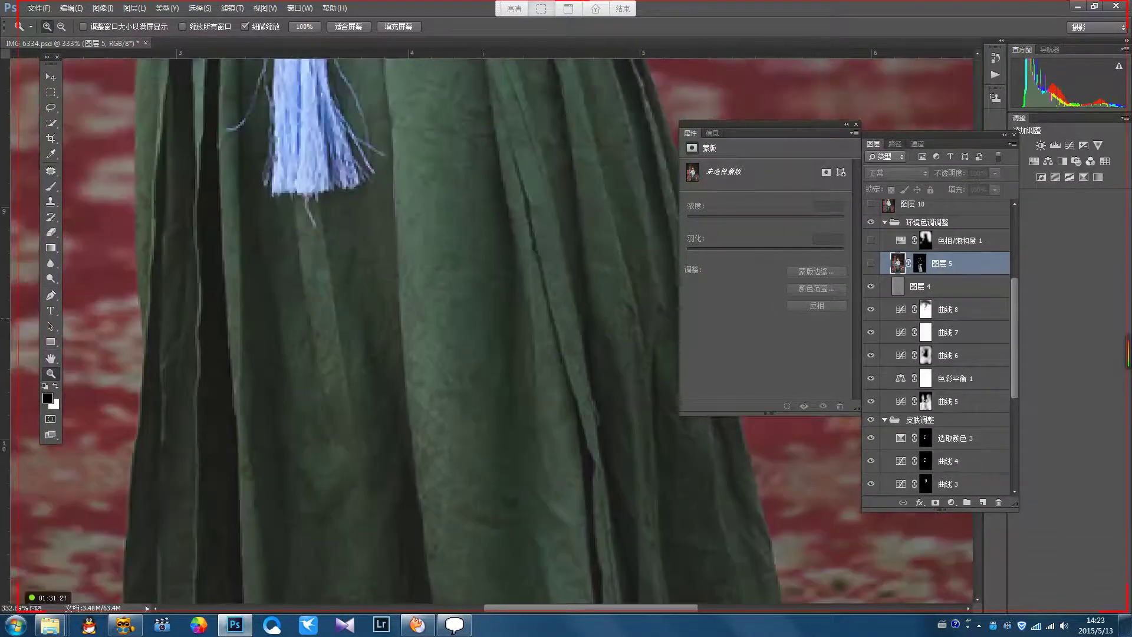
{"action": "scroll", "coordinate": [489, 328], "scroll_direction": "up", "scroll_amount": 6}
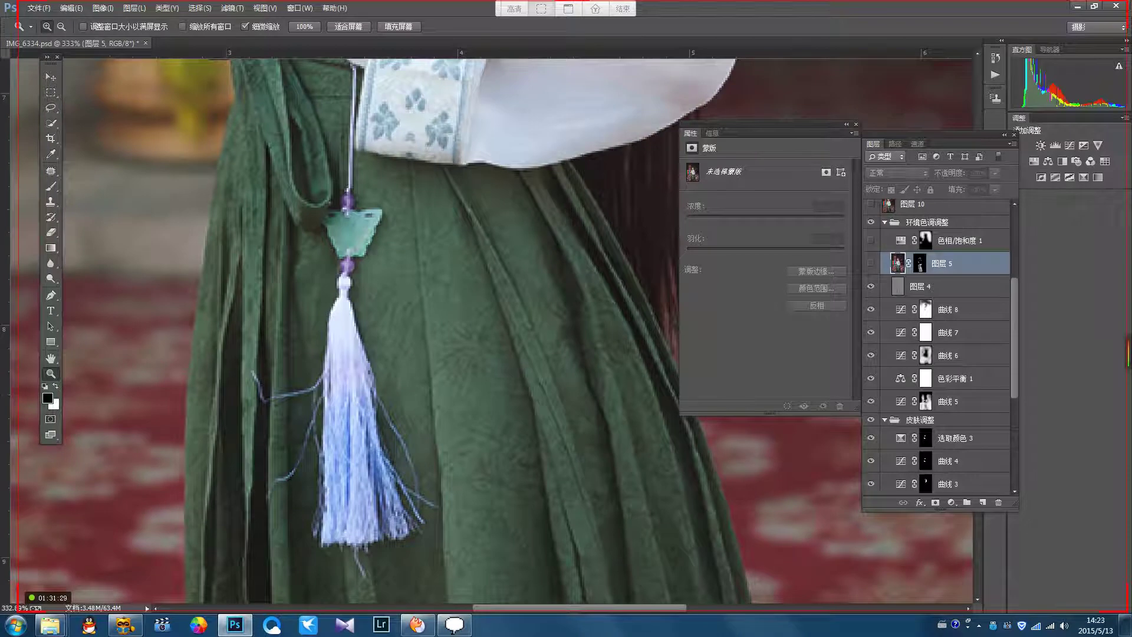
{"action": "left_click", "coordinate": [871, 263]}
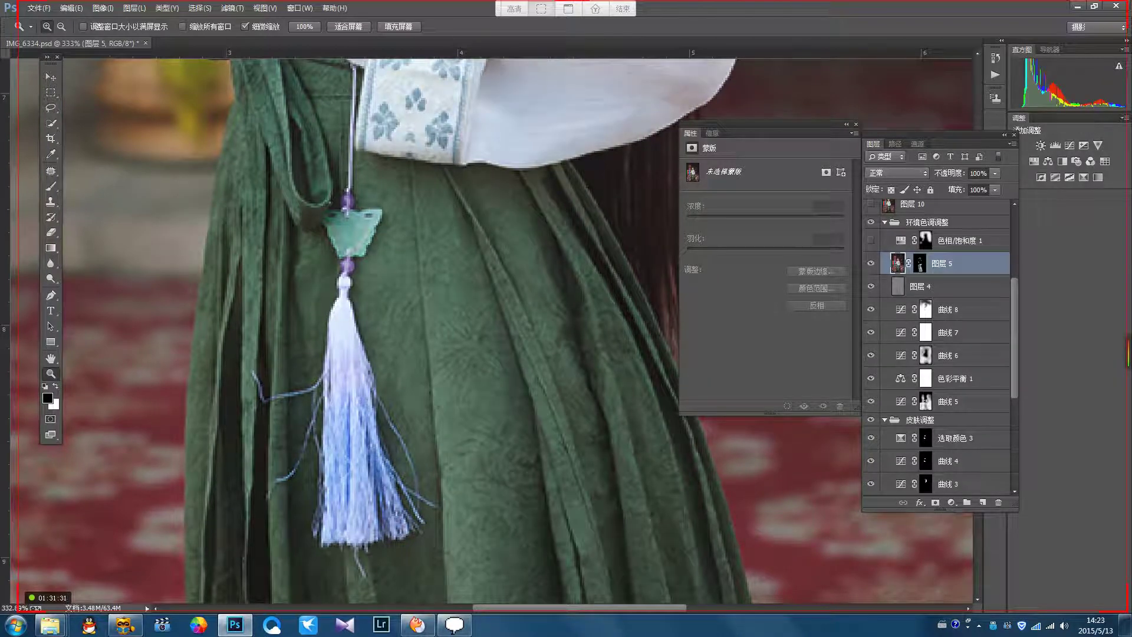
{"action": "scroll", "coordinate": [490, 327], "scroll_direction": "down", "scroll_amount": 4}
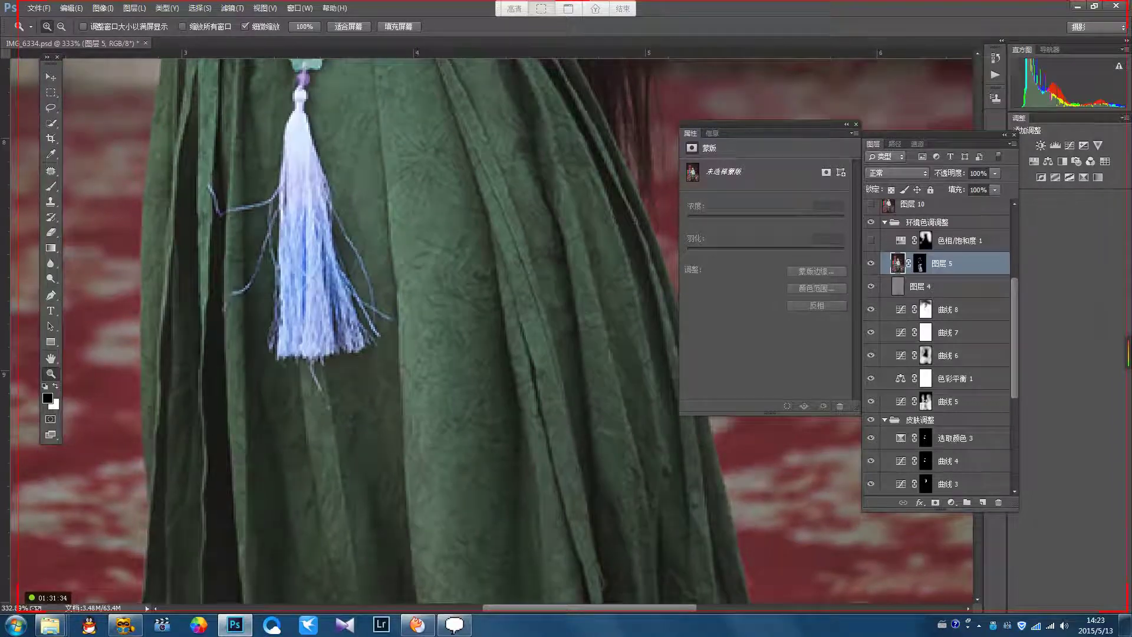
Step: Inspect the layer mask of 图层 5 on the canvas and return to the photo
{"action": "left_click", "coordinate": [920, 263], "text": "alt"}
{"action": "key", "text": "ctrl+0"}
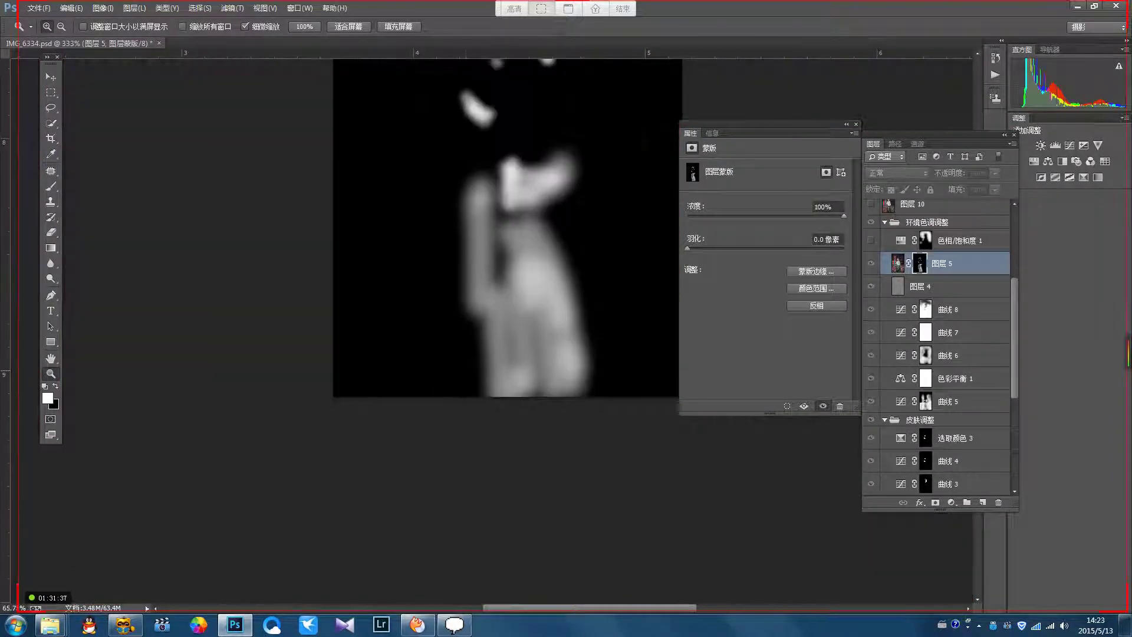
{"action": "left_click_drag", "start_coordinate": [489, 237], "coordinate": [525, 237]}
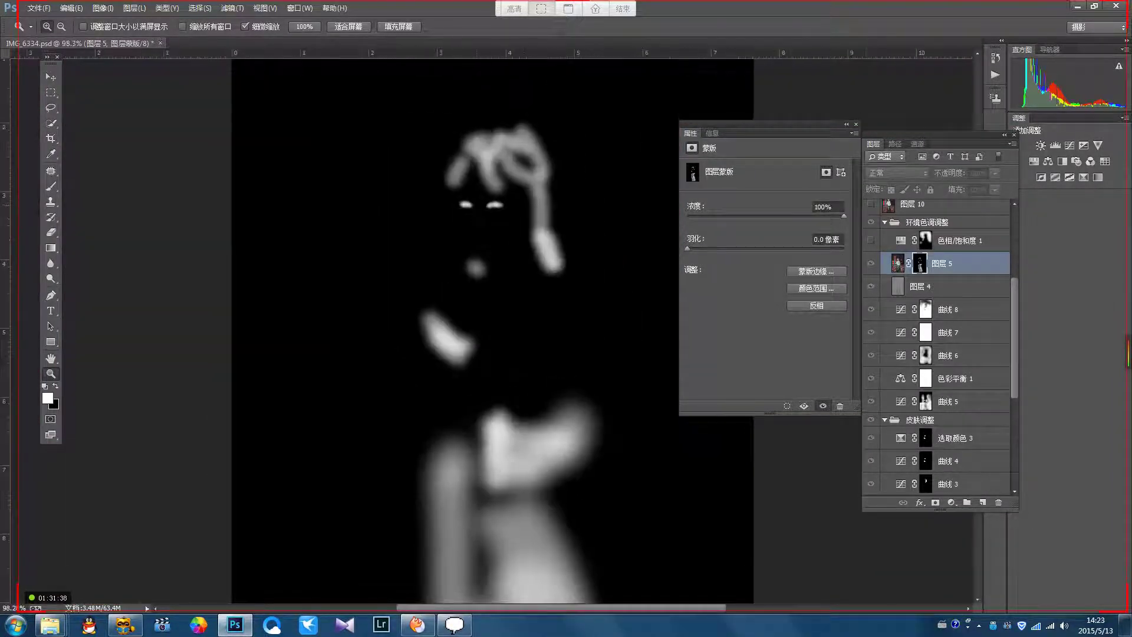
{"action": "scroll", "coordinate": [493, 236], "scroll_direction": "up", "scroll_amount": 2}
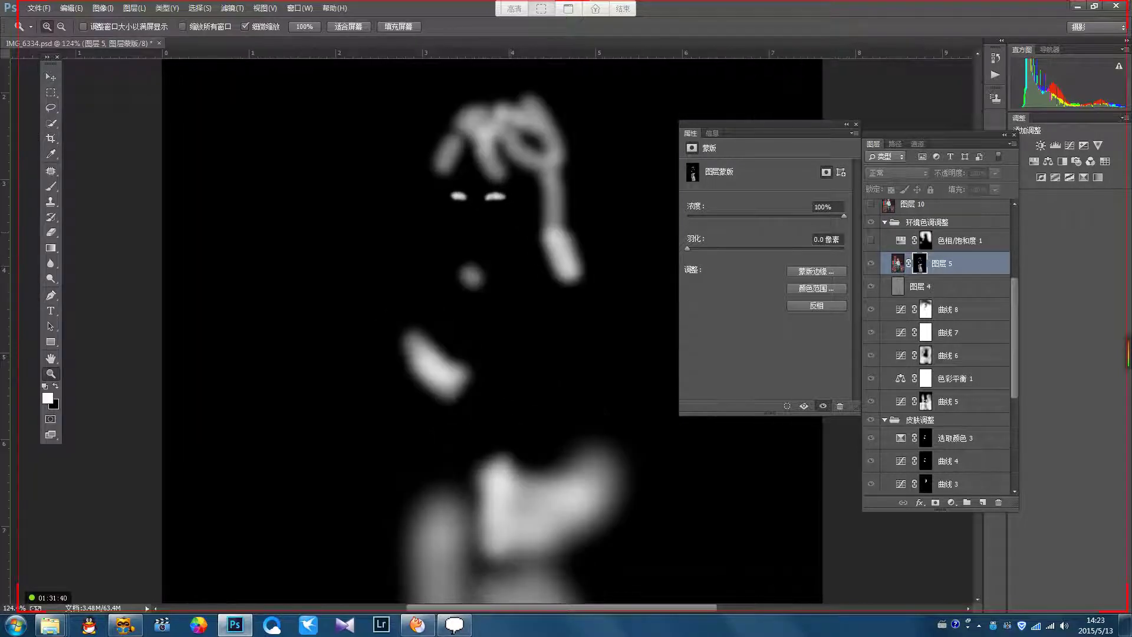
{"action": "left_click", "coordinate": [919, 264], "text": "alt"}
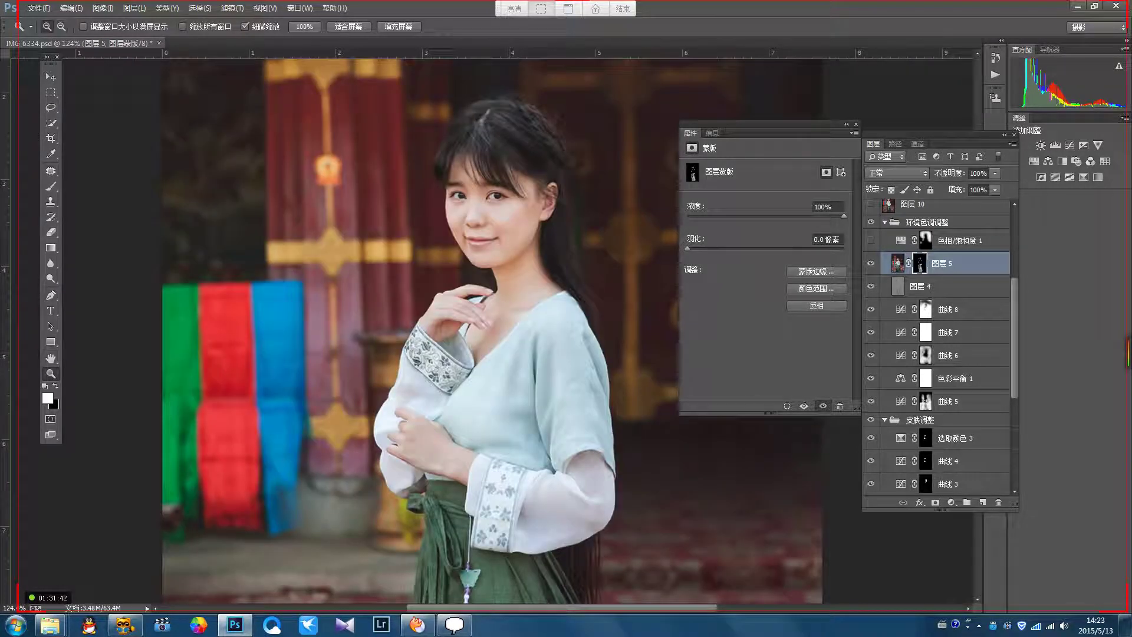
Step: Examine the embroidered cuffs and blouse up close with 图层 5 shown, and return to the wider portrait
{"action": "scroll", "coordinate": [434, 368], "scroll_direction": "up", "scroll_amount": 9}
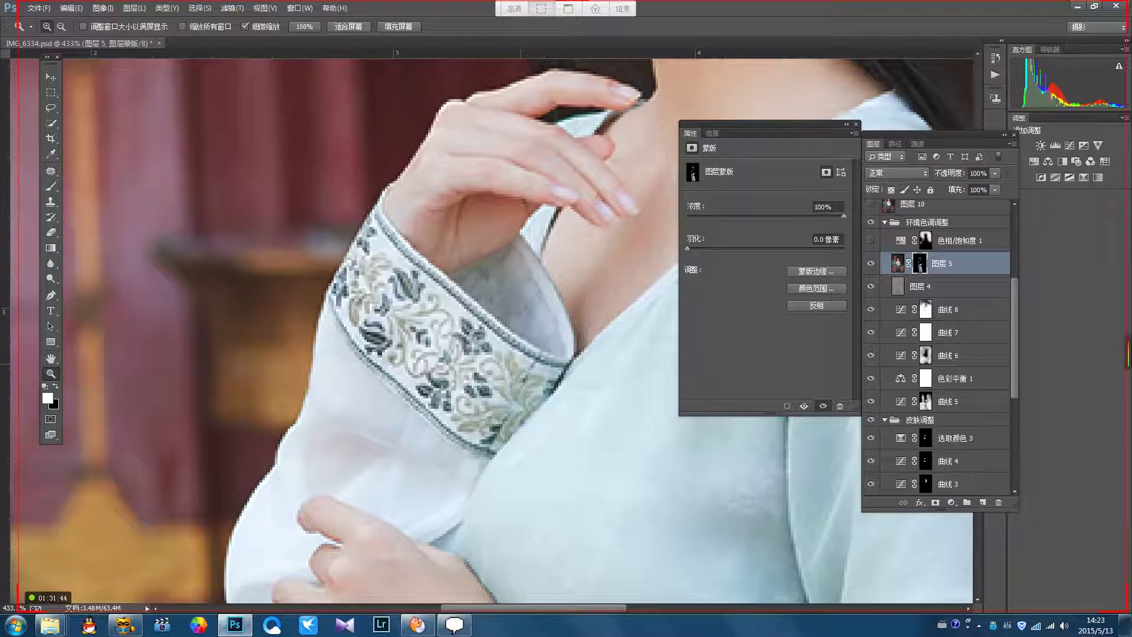
{"action": "scroll", "coordinate": [434, 369], "scroll_direction": "down", "scroll_amount": 1}
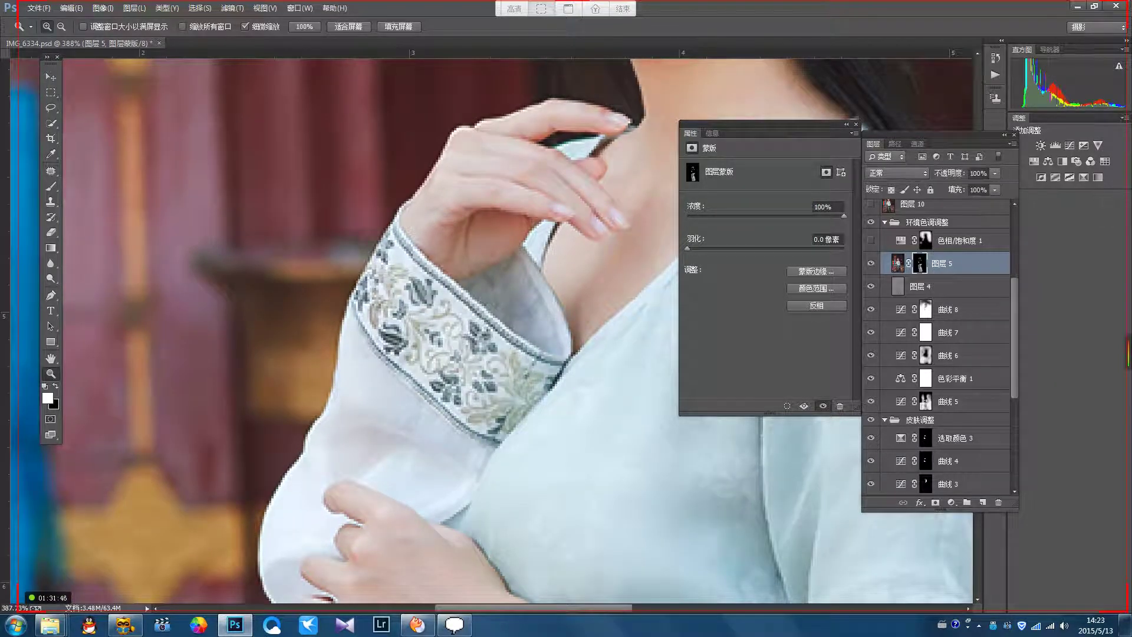
{"action": "left_click_drag", "start_coordinate": [531, 340], "coordinate": [284, 120]}
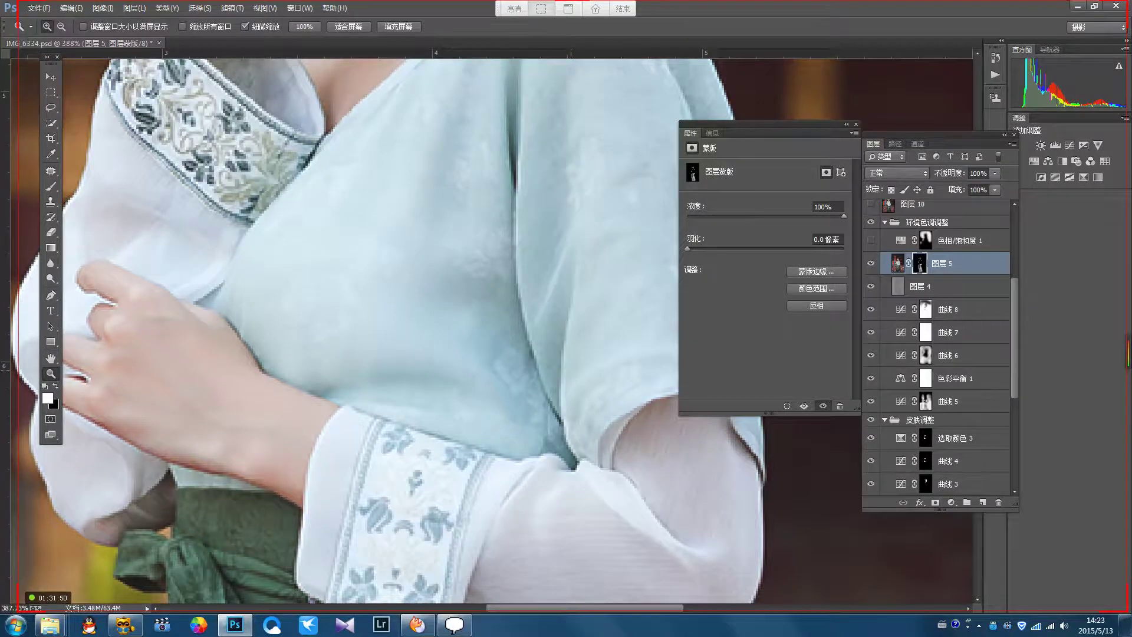
{"action": "key", "text": "ctrl+0"}
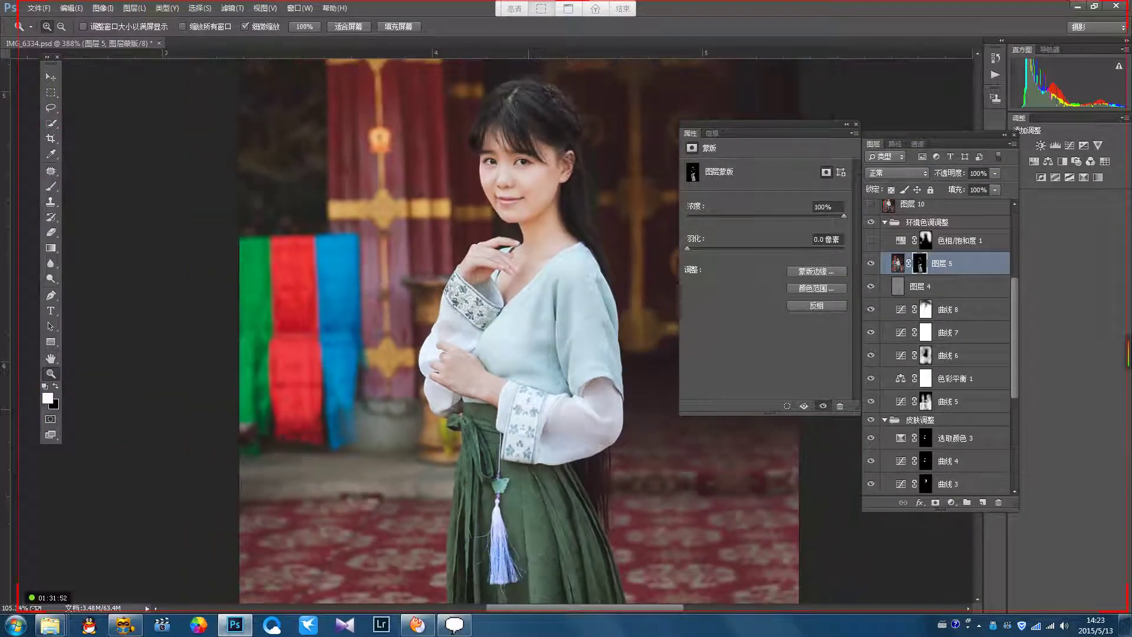
Step: Show the 色相/饱和度 1 layer over the full portrait and review its settings for the reds
{"action": "left_click_drag", "start_coordinate": [528, 409], "coordinate": [507, 409]}
{"action": "left_click_drag", "start_coordinate": [584, 462], "coordinate": [508, 329]}
{"action": "key", "text": "ctrl+0"}
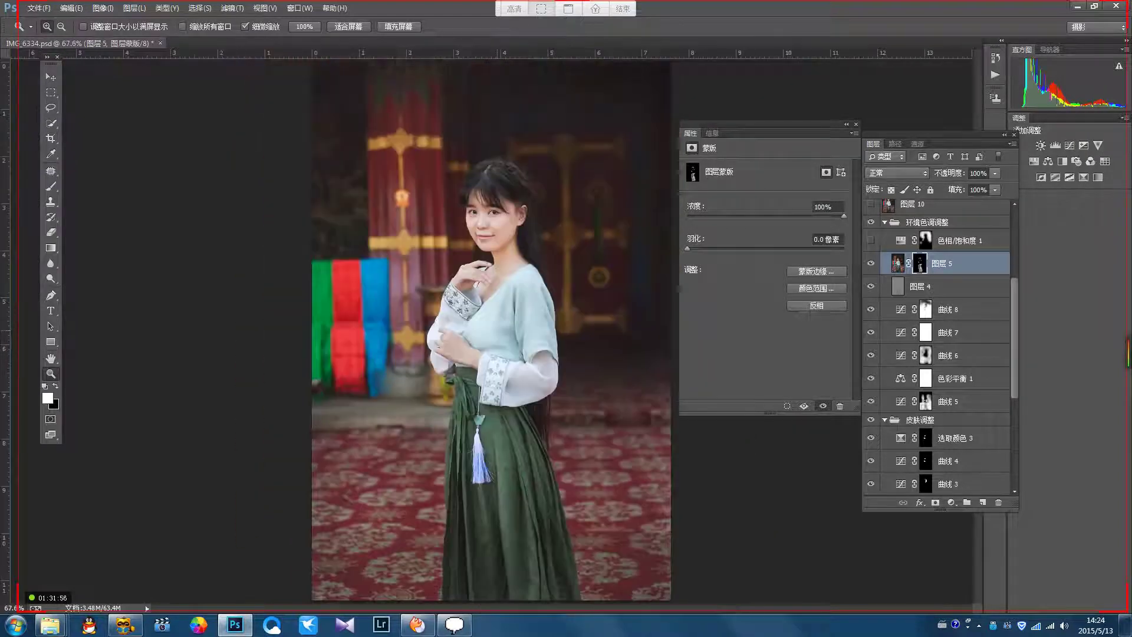
{"action": "left_click", "coordinate": [871, 241]}
{"action": "left_click", "coordinate": [963, 241]}
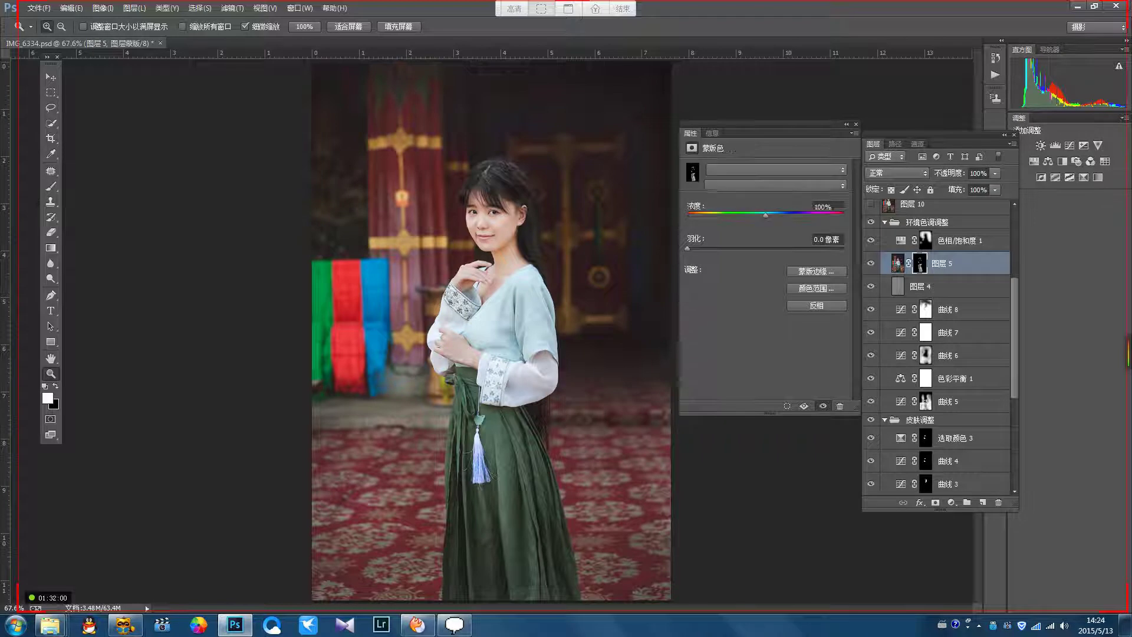
{"action": "left_click", "coordinate": [767, 185]}
{"action": "left_click", "coordinate": [766, 207]}
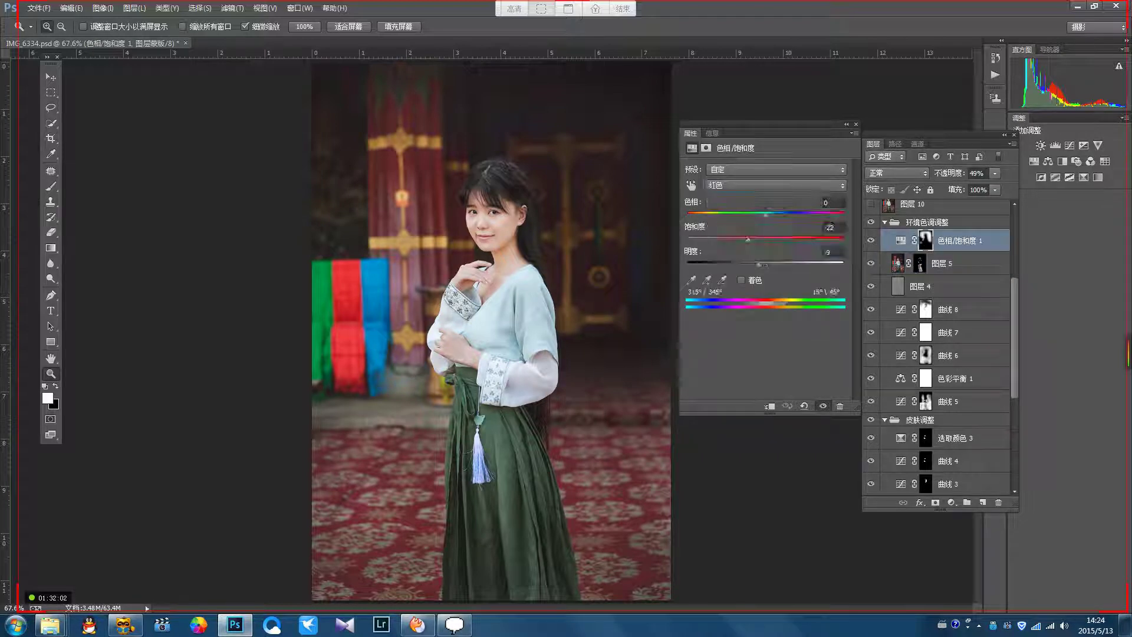
{"action": "left_click", "coordinate": [856, 125]}
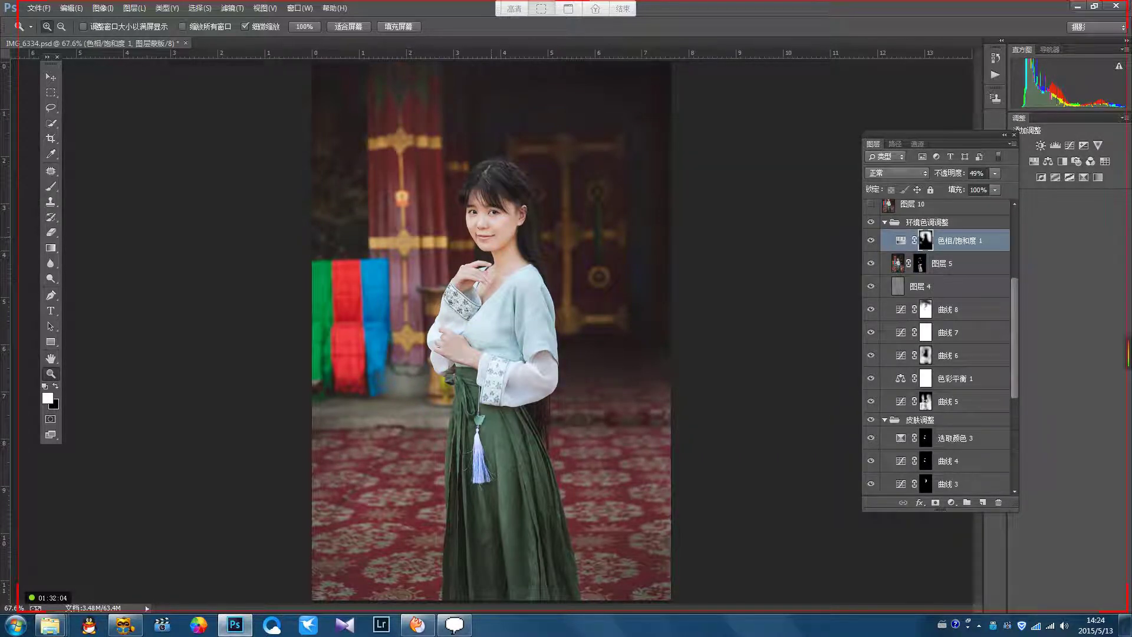
Step: Inspect the layer mask of 色相/饱和度 1 on the canvas and return to the photo
{"action": "scroll", "coordinate": [491, 331], "scroll_direction": "down", "scroll_amount": 1}
{"action": "scroll", "coordinate": [940, 347], "scroll_direction": "up", "scroll_amount": 3}
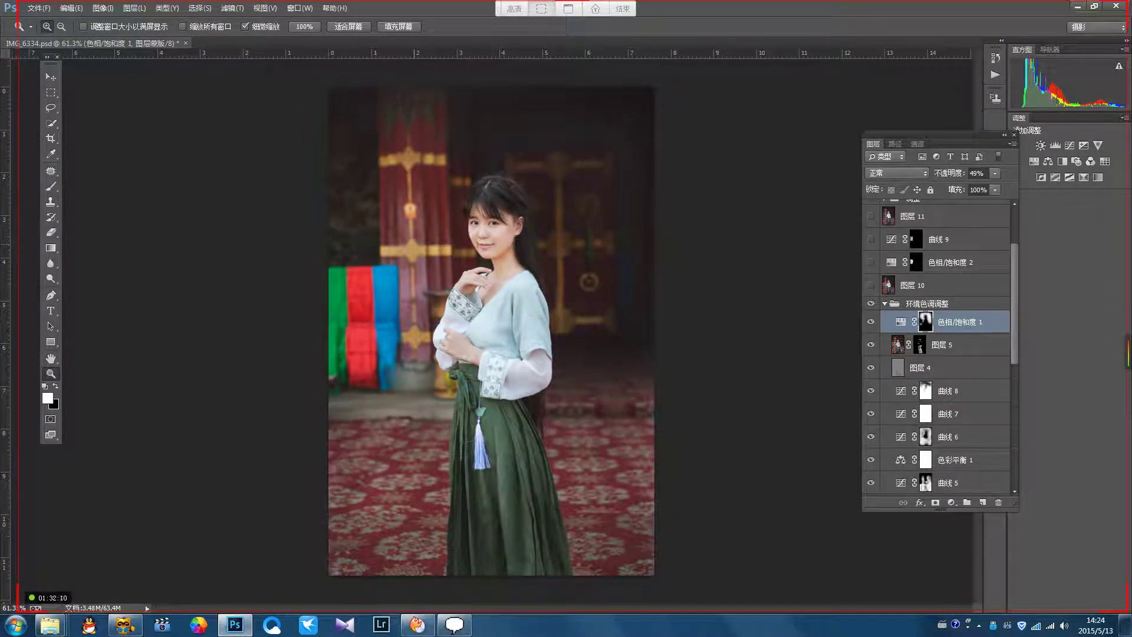
{"action": "left_click", "coordinate": [926, 321], "text": "alt"}
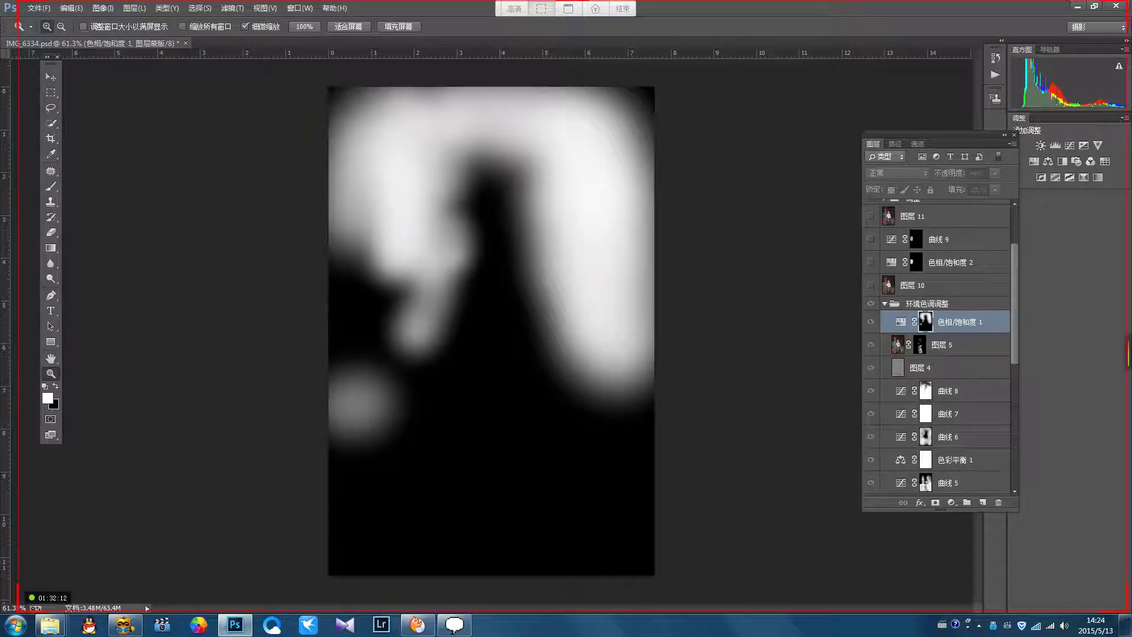
{"action": "left_click", "coordinate": [925, 321], "text": "alt"}
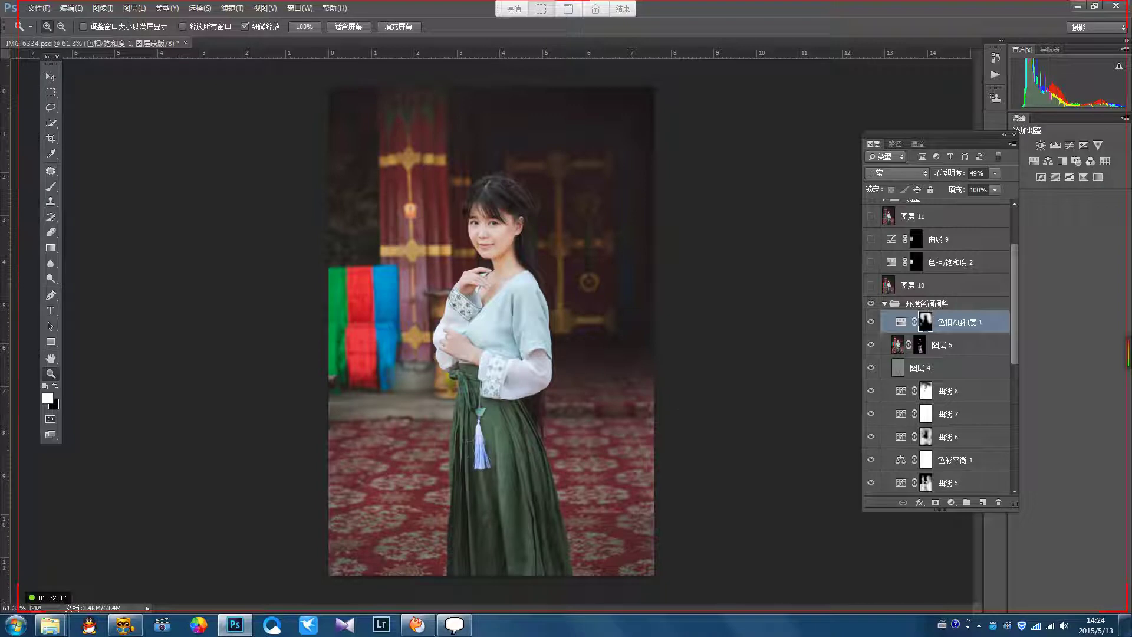
Step: Review the red and yellow range settings of the 色相/饱和度 1 adjustment
{"action": "double_click", "coordinate": [900, 321]}
{"action": "left_click", "coordinate": [775, 185]}
{"action": "left_click", "coordinate": [767, 207]}
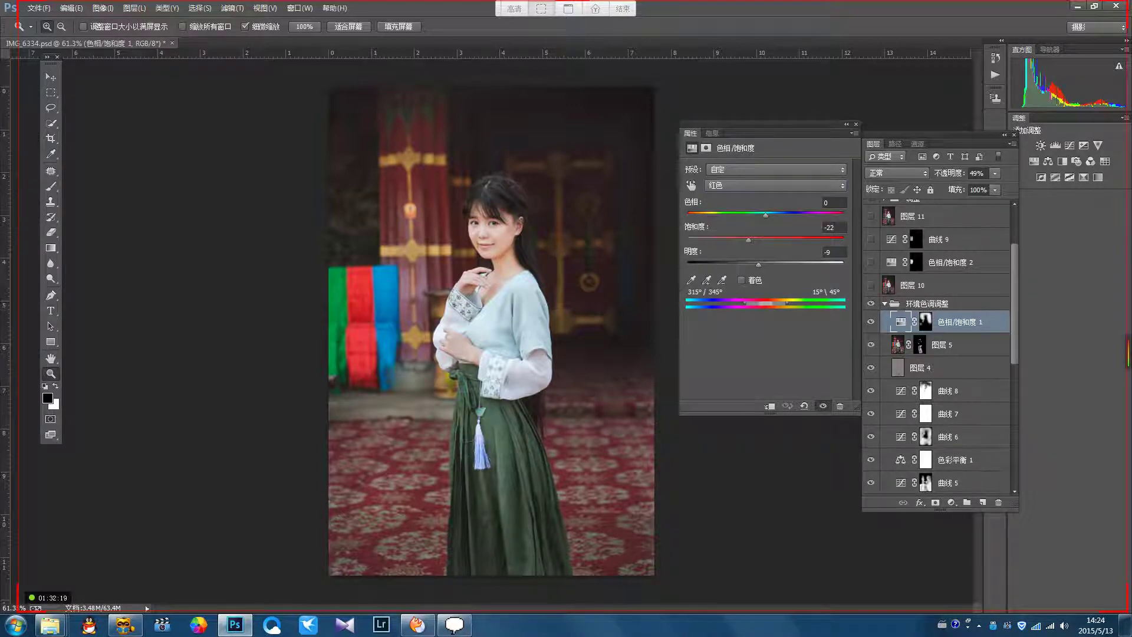
{"action": "left_click", "coordinate": [775, 185]}
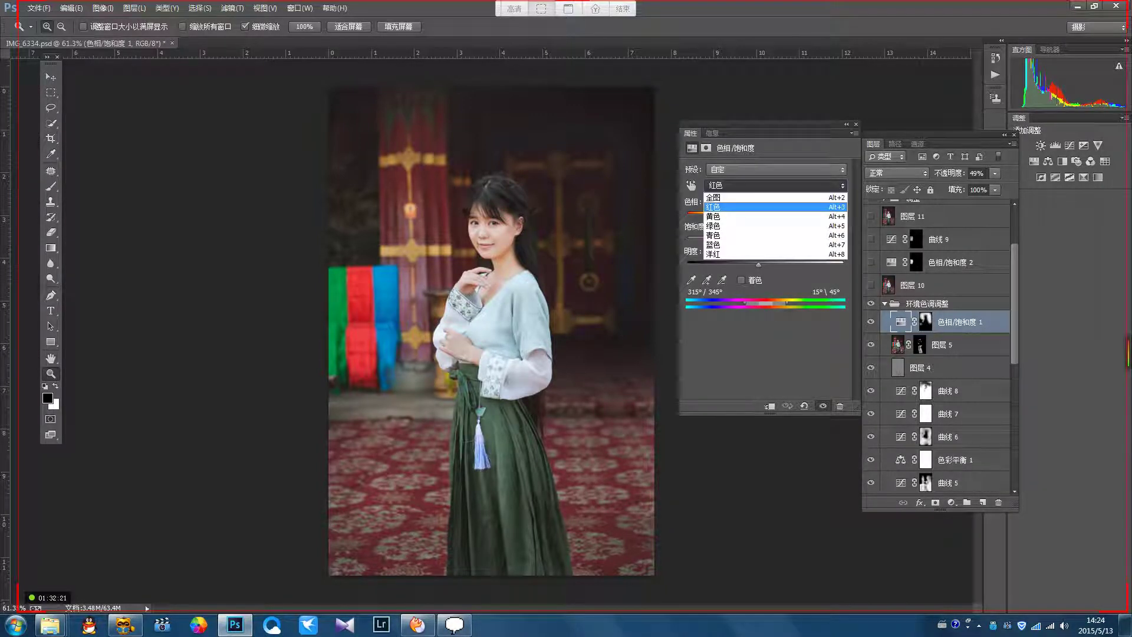
{"action": "left_click", "coordinate": [716, 219]}
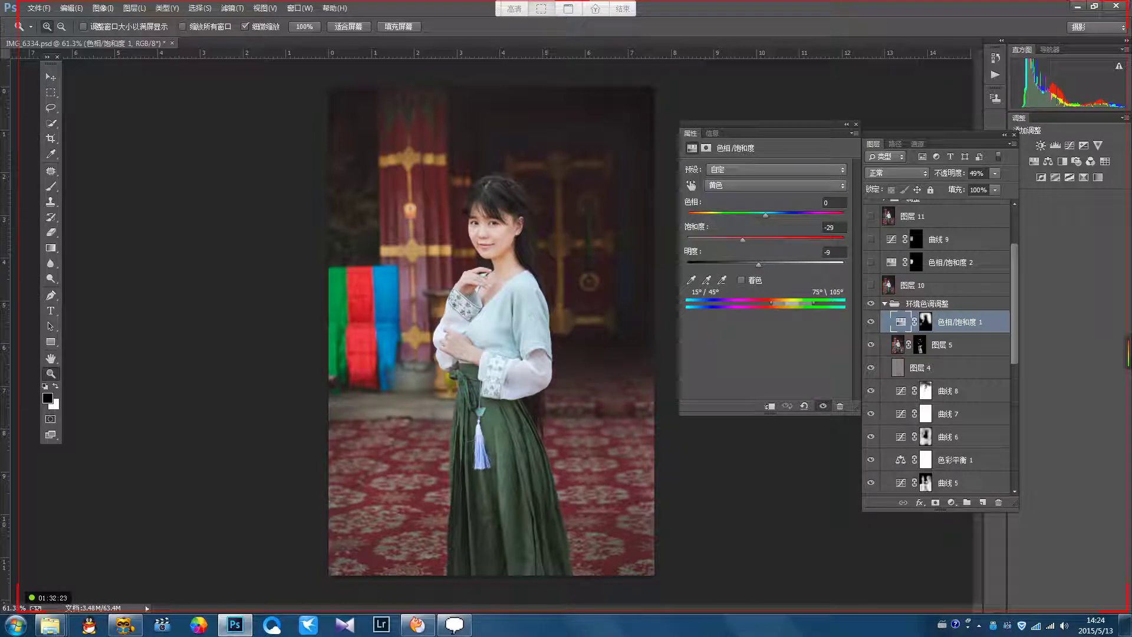
{"action": "left_click", "coordinate": [856, 124]}
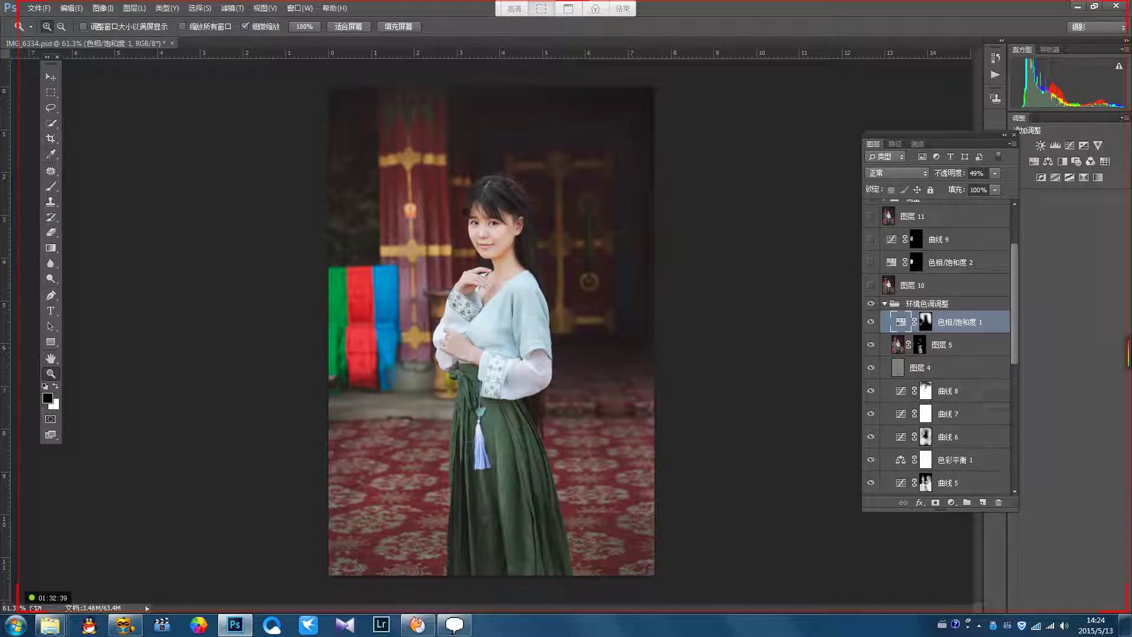
Step: Lower the saturation of the reds in 色相/饱和度 1 to an extreme, and ease it back to a moderate reduction
{"action": "double_click", "coordinate": [901, 322]}
{"action": "left_click", "coordinate": [775, 185]}
{"action": "left_click", "coordinate": [766, 207]}
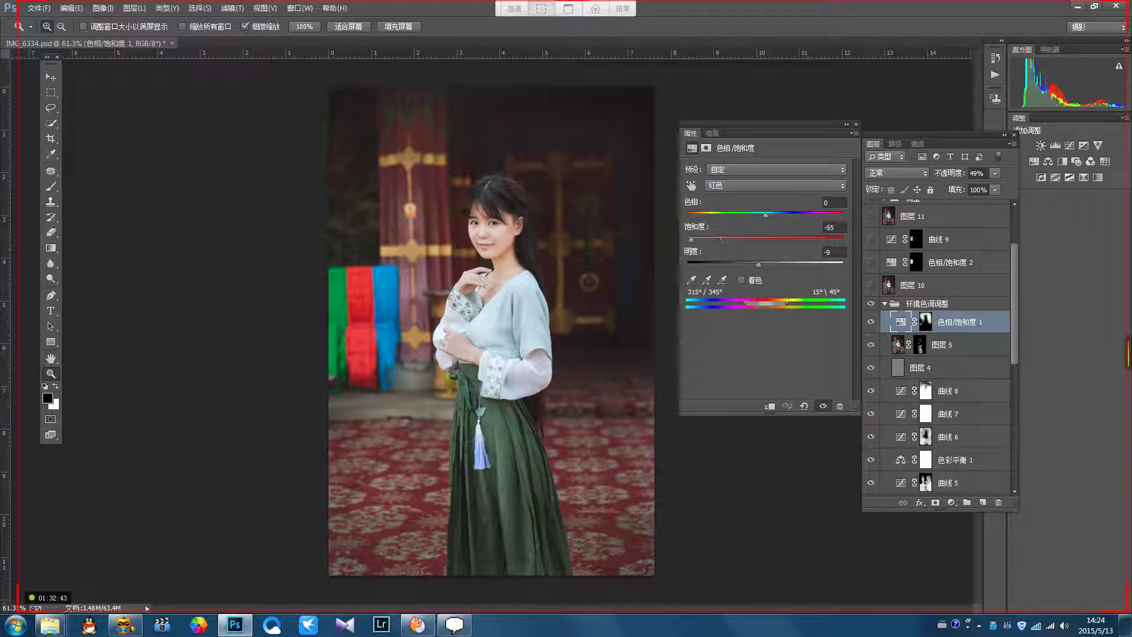
{"action": "left_click_drag", "start_coordinate": [691, 240], "coordinate": [735, 240]}
{"action": "left_click", "coordinate": [856, 124]}
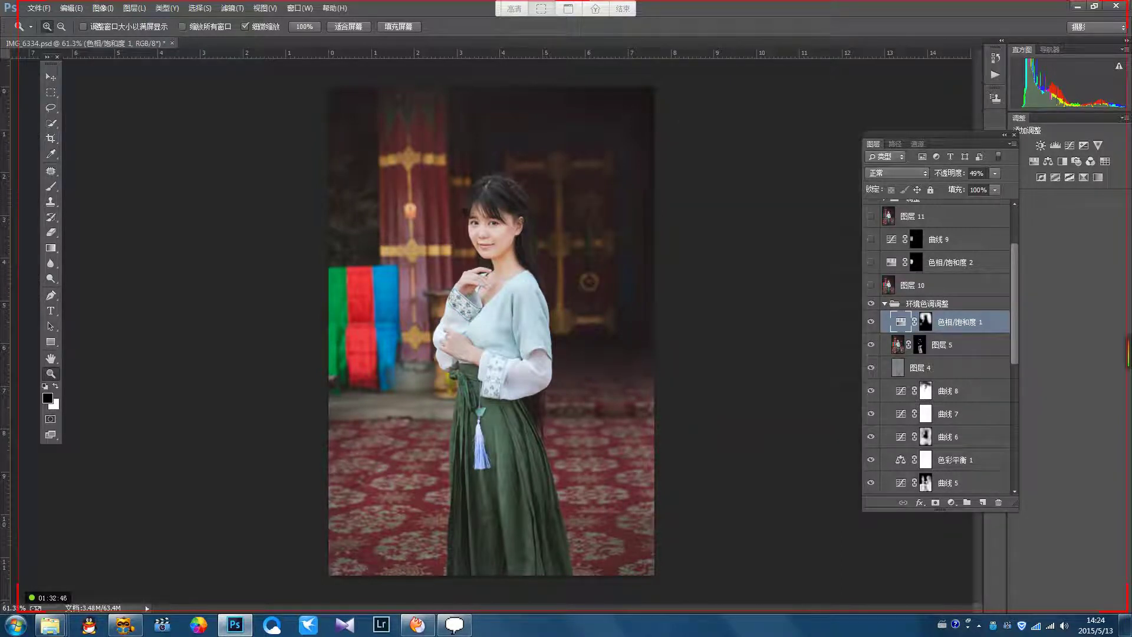
Step: Collapse the 环境色调调整 group and toggle its visibility to compare the portrait with and without the background toning
{"action": "left_click", "coordinate": [885, 303]}
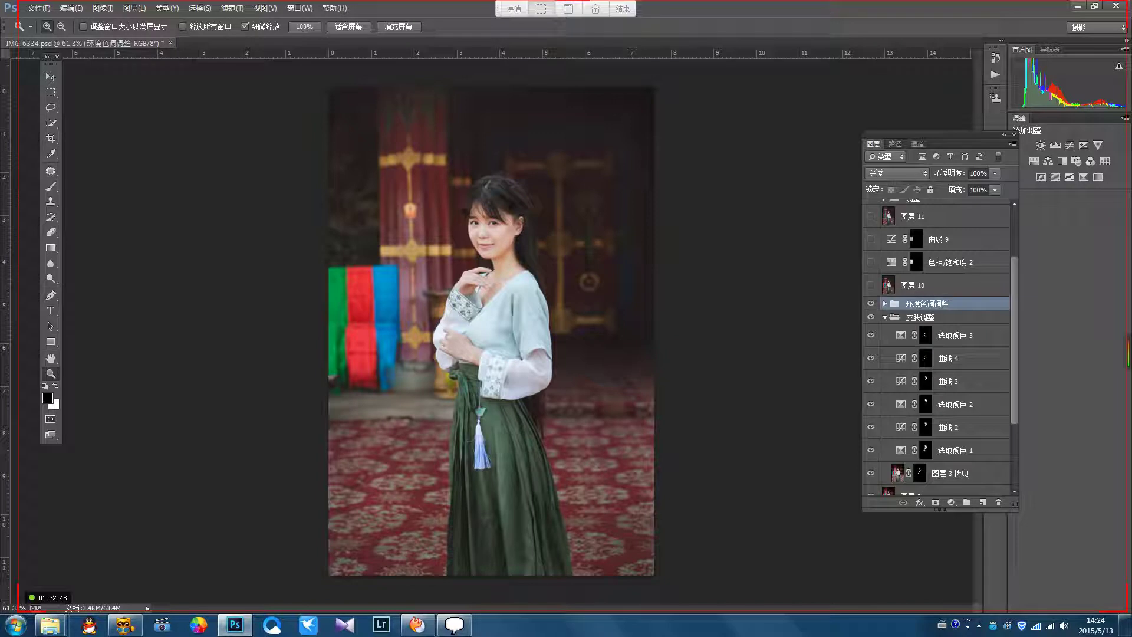
{"action": "left_click", "coordinate": [871, 304]}
{"action": "left_click", "coordinate": [871, 304]}
{"action": "left_click", "coordinate": [871, 303]}
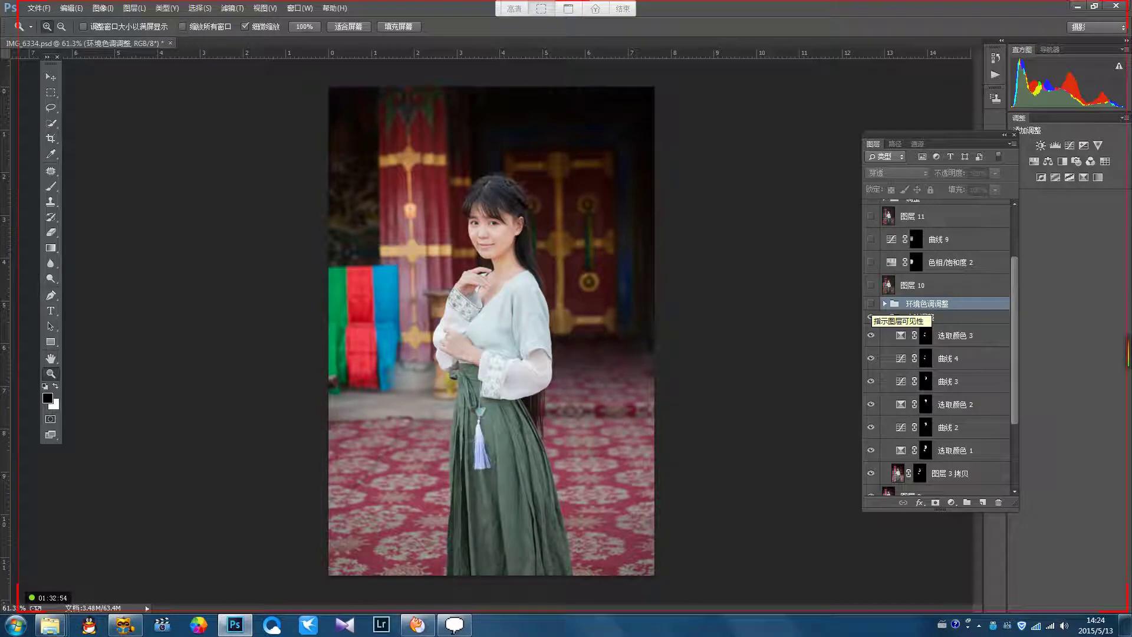
{"action": "left_click", "coordinate": [871, 317]}
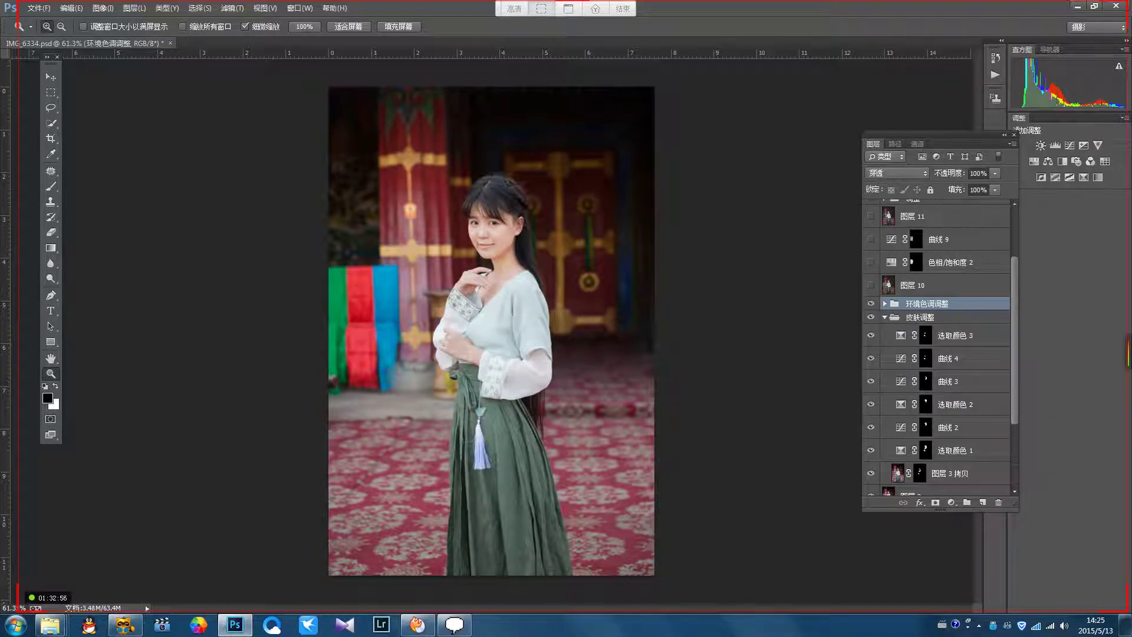
{"action": "left_click", "coordinate": [870, 317]}
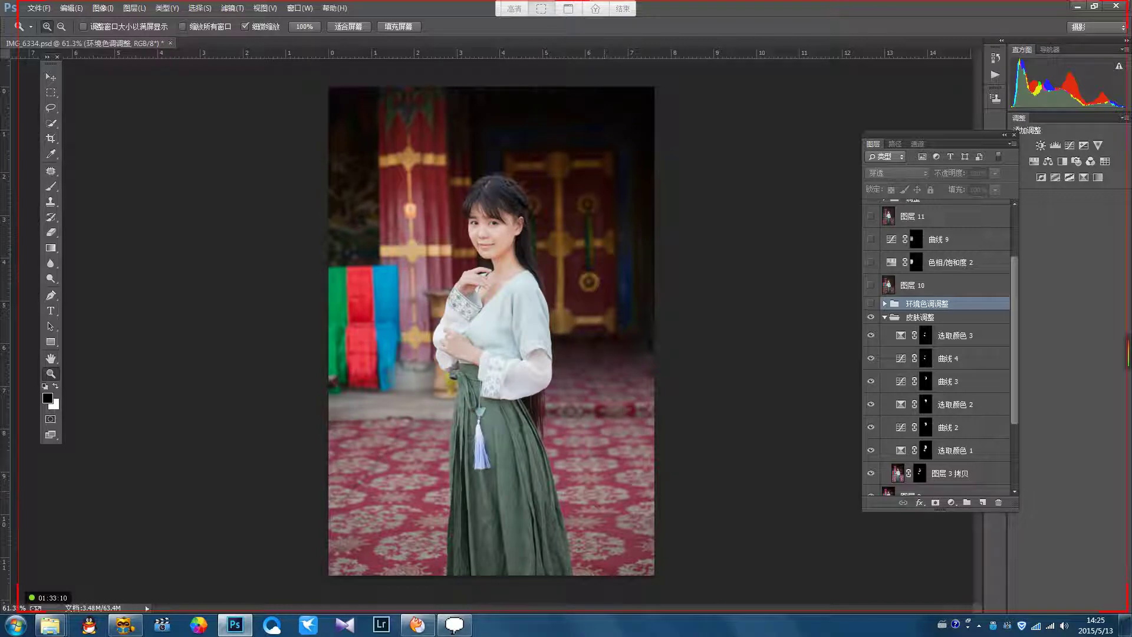
{"action": "left_click", "coordinate": [870, 303]}
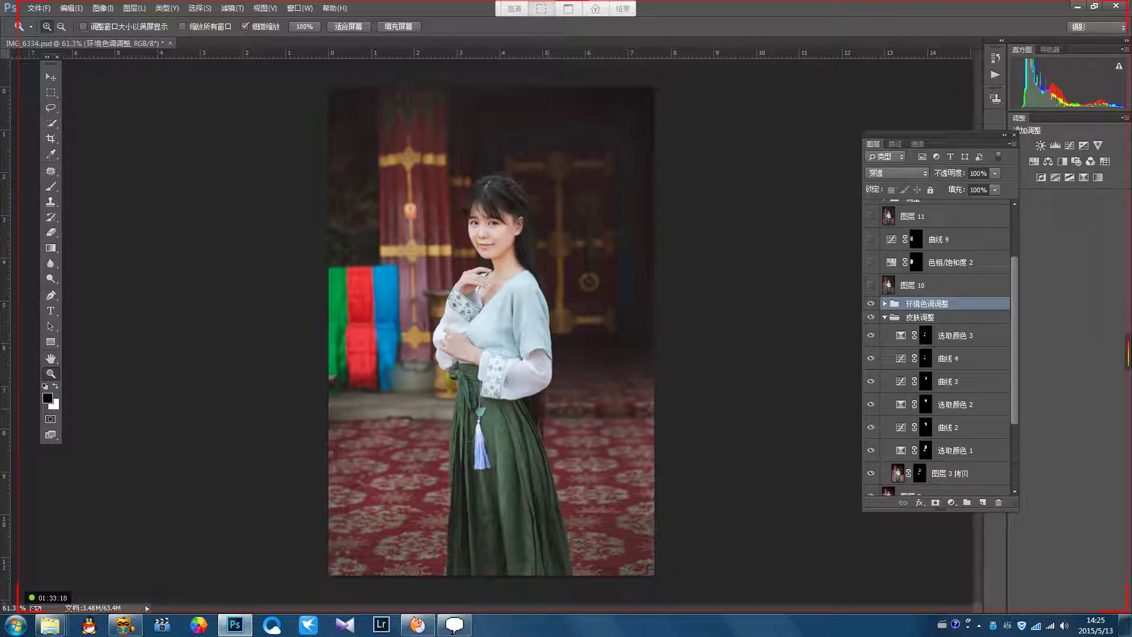
{"action": "left_click", "coordinate": [870, 303]}
{"action": "left_click", "coordinate": [870, 303]}
Step: Show the 图层 10, 色相/饱和度 2 and 曲线 9 layers above the 环境色调调整 group
{"action": "scroll", "coordinate": [938, 348], "scroll_direction": "up", "scroll_amount": 3}
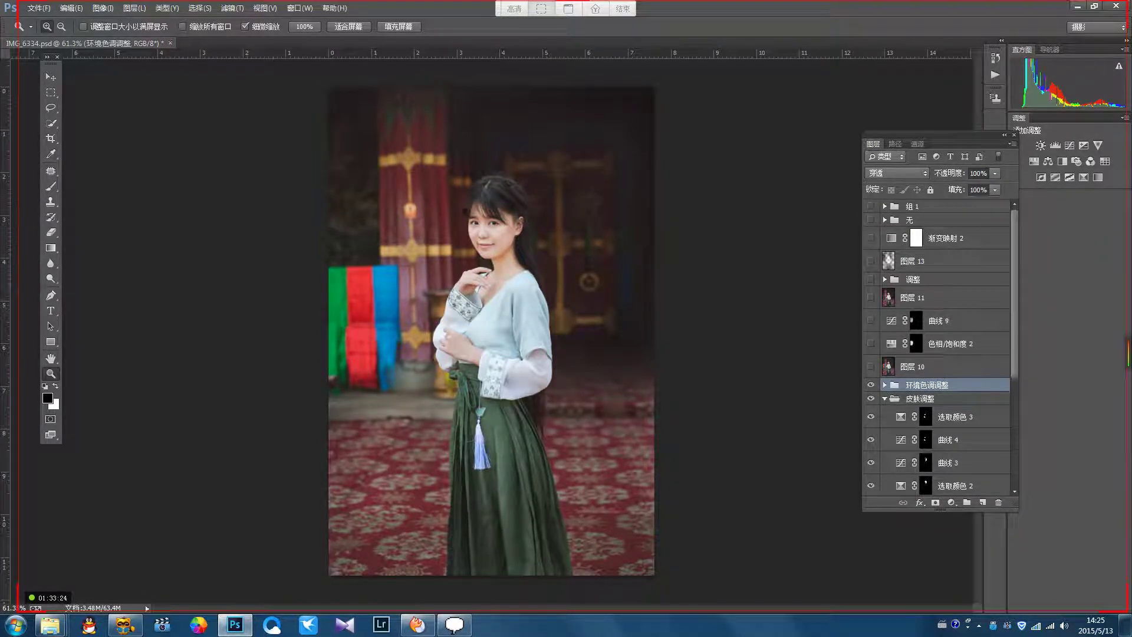
{"action": "left_click", "coordinate": [871, 367]}
{"action": "left_click", "coordinate": [870, 343]}
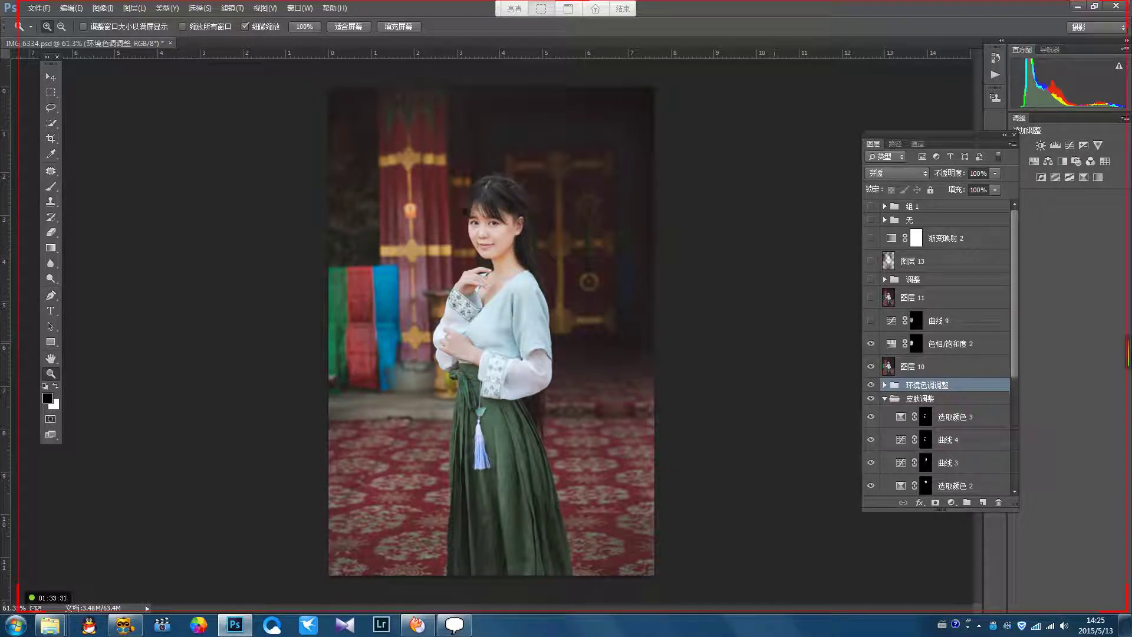
{"action": "left_click", "coordinate": [871, 320]}
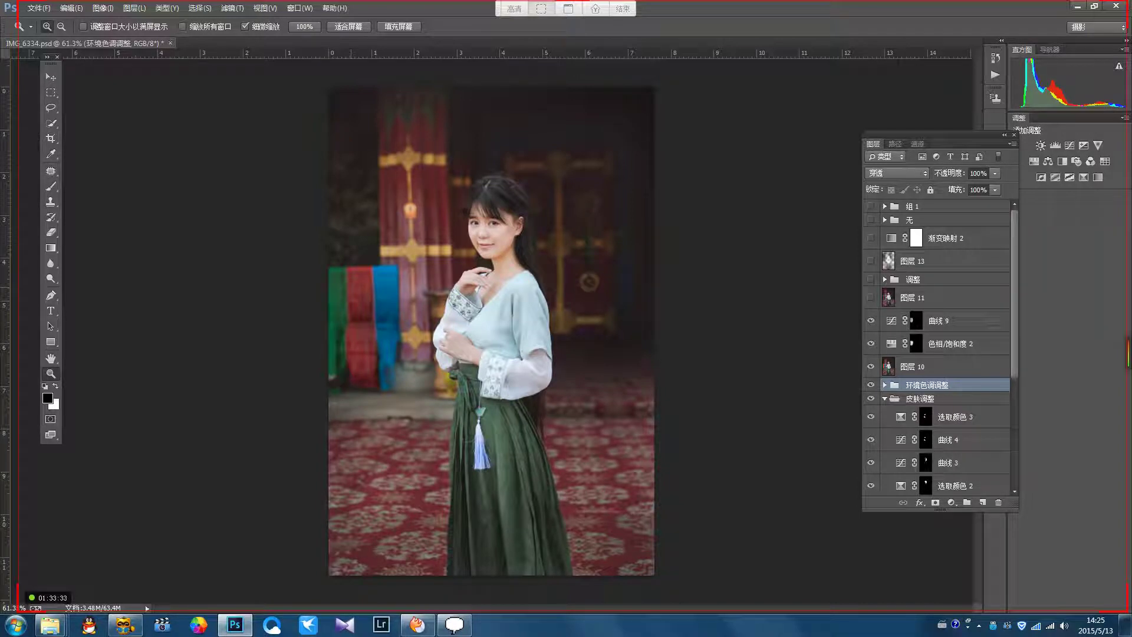
Step: Review the red, green and blue range settings of the 色相/饱和度 2 adjustment
{"action": "double_click", "coordinate": [891, 343]}
{"action": "left_click", "coordinate": [774, 185]}
{"action": "left_click", "coordinate": [731, 207]}
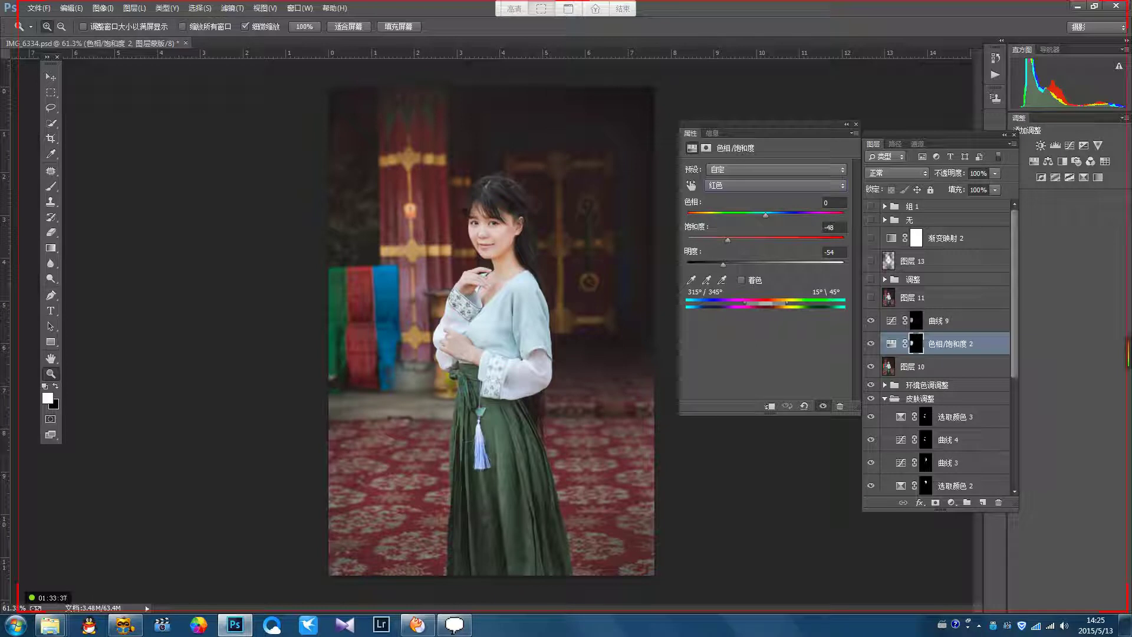
{"action": "left_click", "coordinate": [842, 186]}
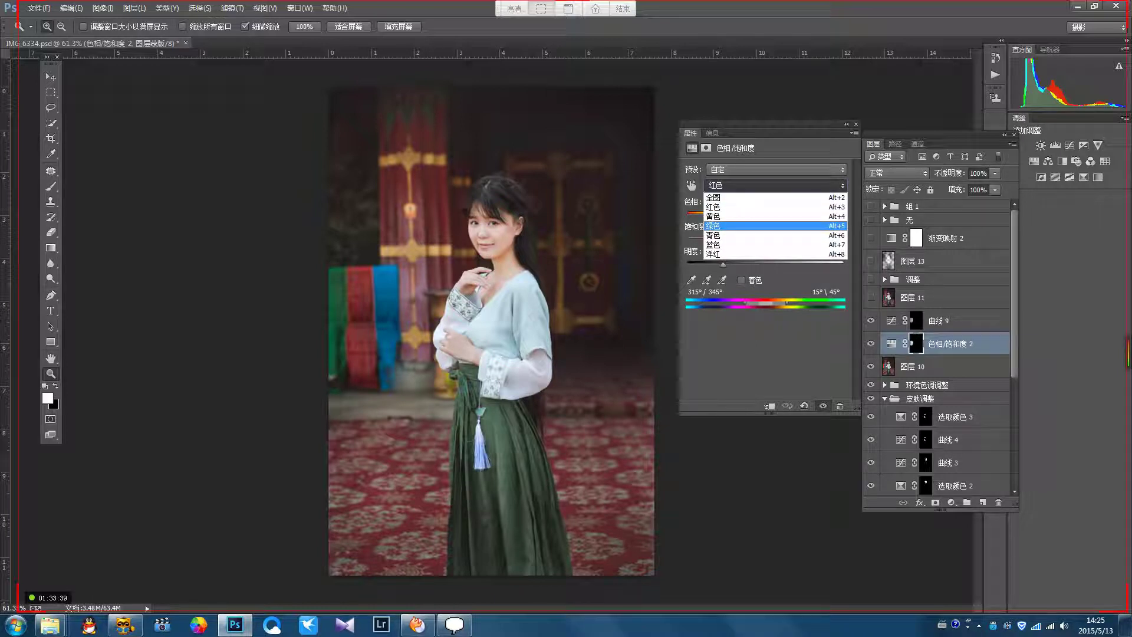
{"action": "left_click", "coordinate": [837, 226]}
{"action": "left_click", "coordinate": [775, 185]}
{"action": "left_click", "coordinate": [714, 248]}
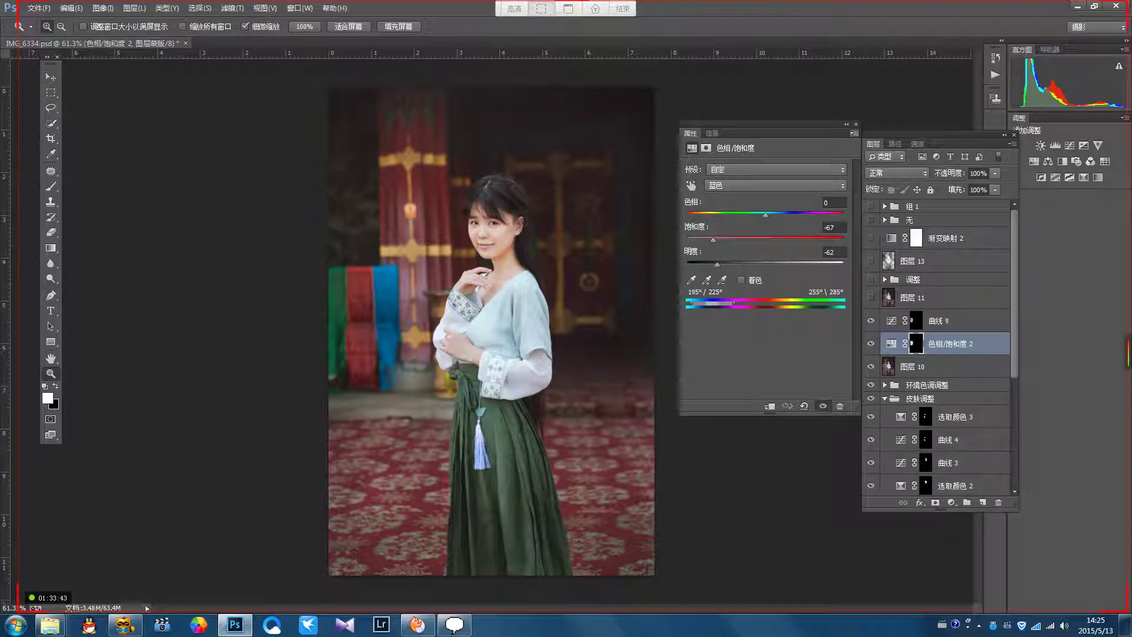
{"action": "left_click", "coordinate": [856, 124]}
Step: Compare the photo with and without 曲线 9, review its curve, and group it with 色相/饱和度 2
{"action": "left_click", "coordinate": [871, 320]}
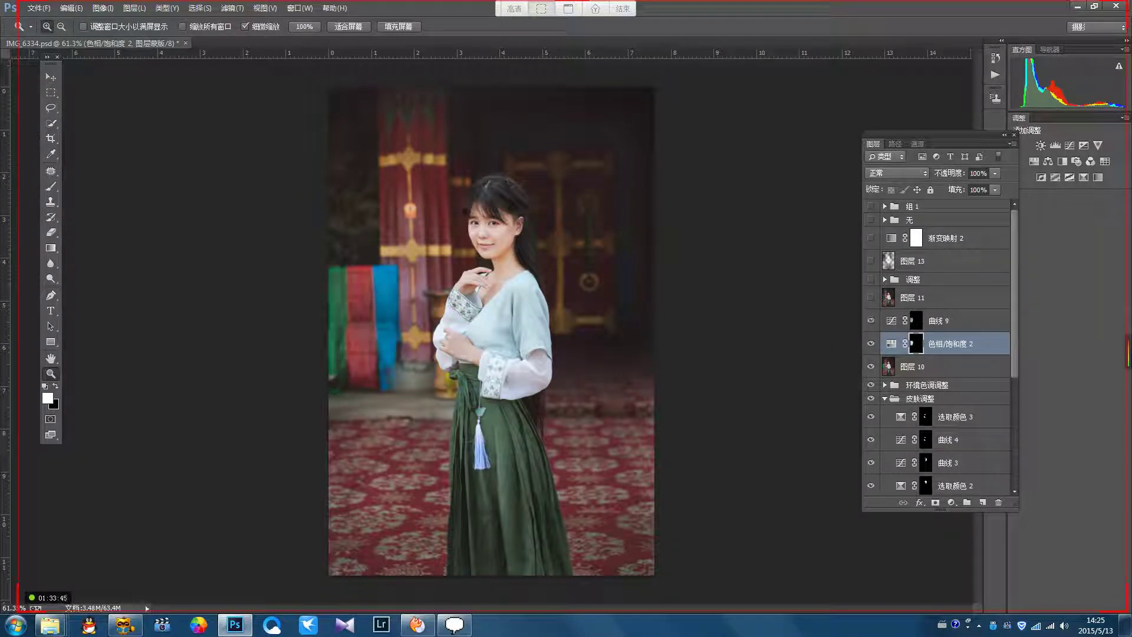
{"action": "left_click", "coordinate": [870, 320]}
{"action": "double_click", "coordinate": [891, 320]}
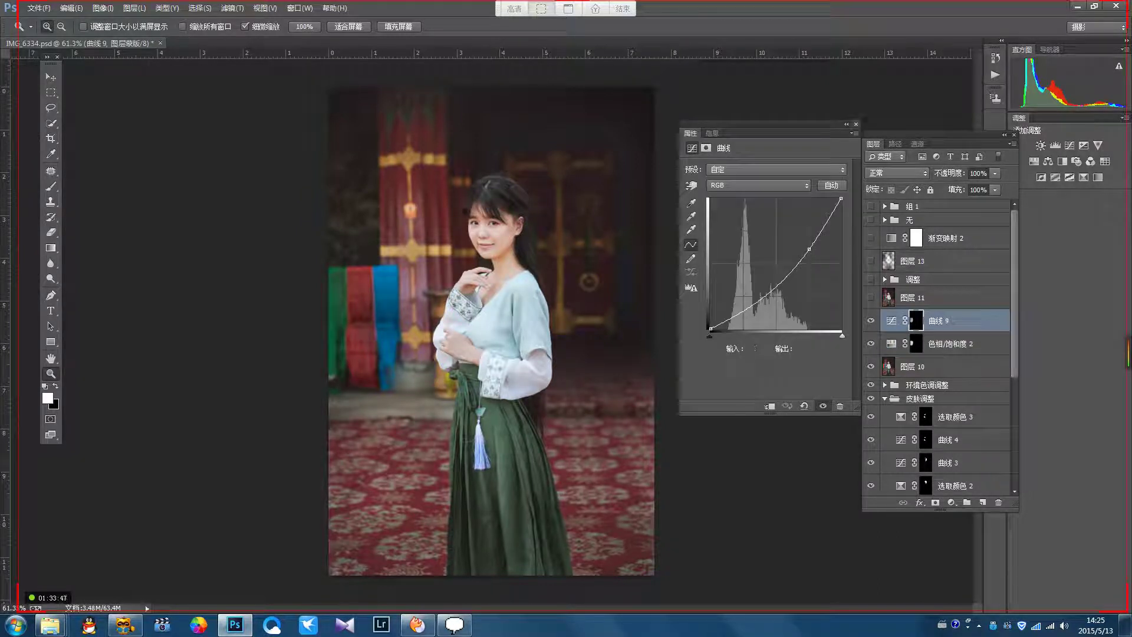
{"action": "left_click", "coordinate": [856, 125]}
{"action": "left_click", "coordinate": [956, 345], "text": "ctrl"}
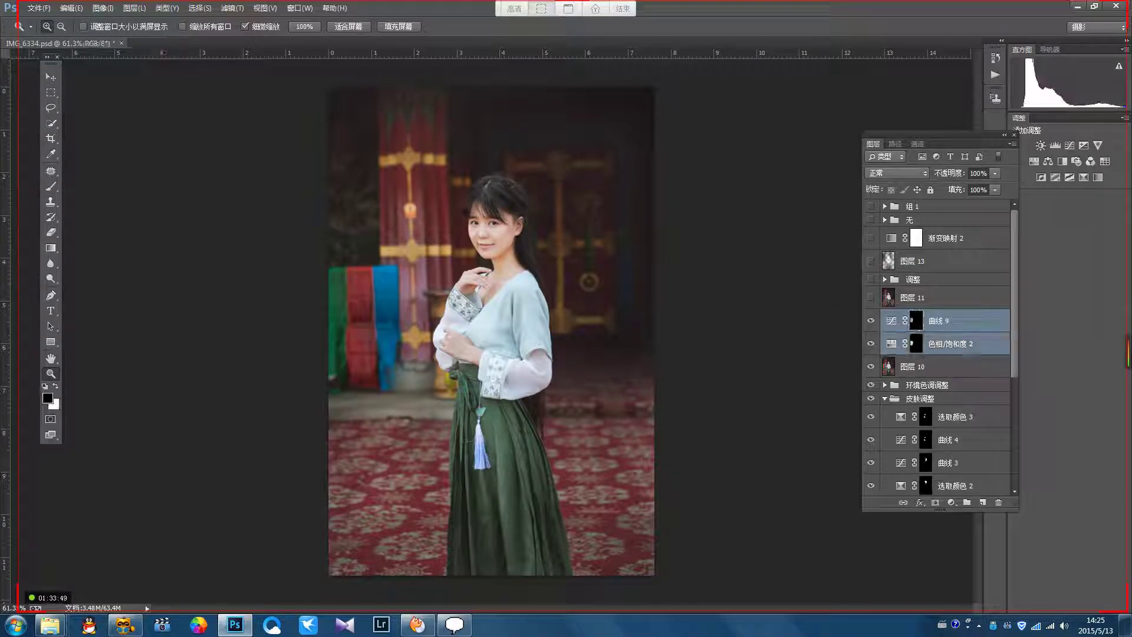
{"action": "key", "text": "ctrl+g"}
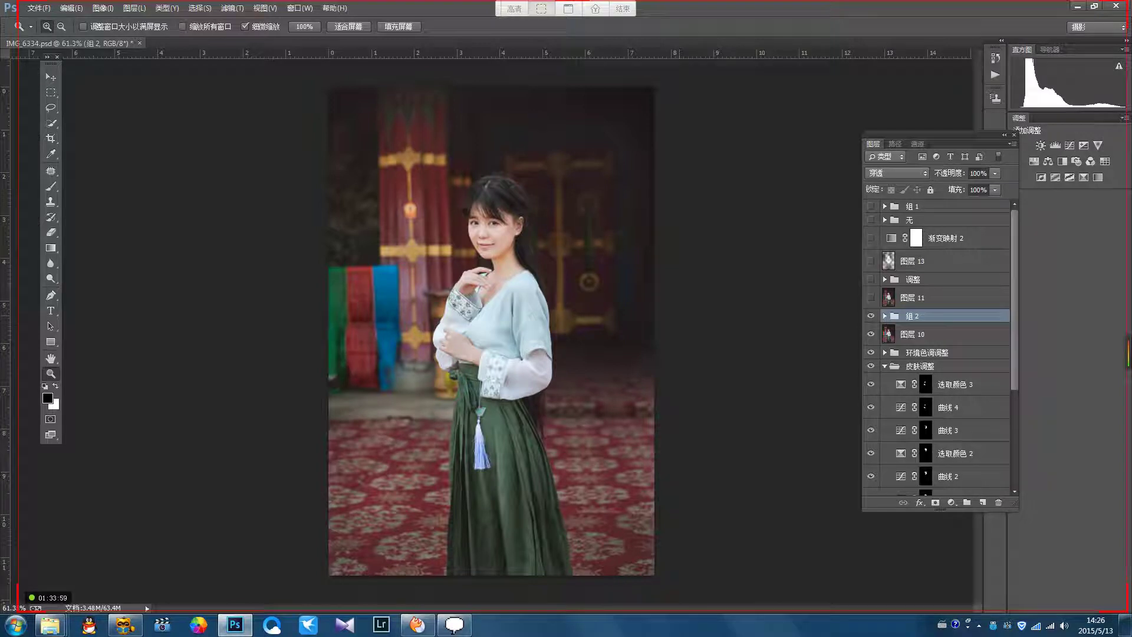
Step: Examine the edges of the hanging coloured cloths up close with 图层 11 shown and hidden
{"action": "left_click", "coordinate": [870, 297]}
{"action": "left_click_drag", "start_coordinate": [400, 307], "coordinate": [546, 307]}
{"action": "left_click_drag", "start_coordinate": [292, 295], "coordinate": [549, 314]}
{"action": "left_click", "coordinate": [870, 297]}
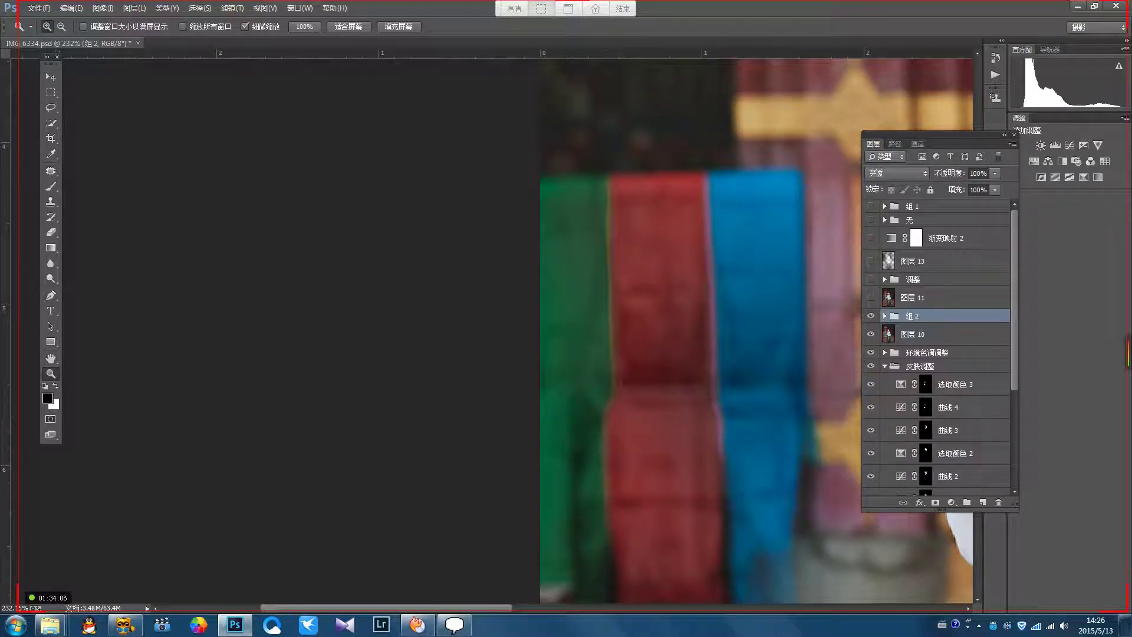
{"action": "left_click_drag", "start_coordinate": [582, 358], "coordinate": [513, 360]}
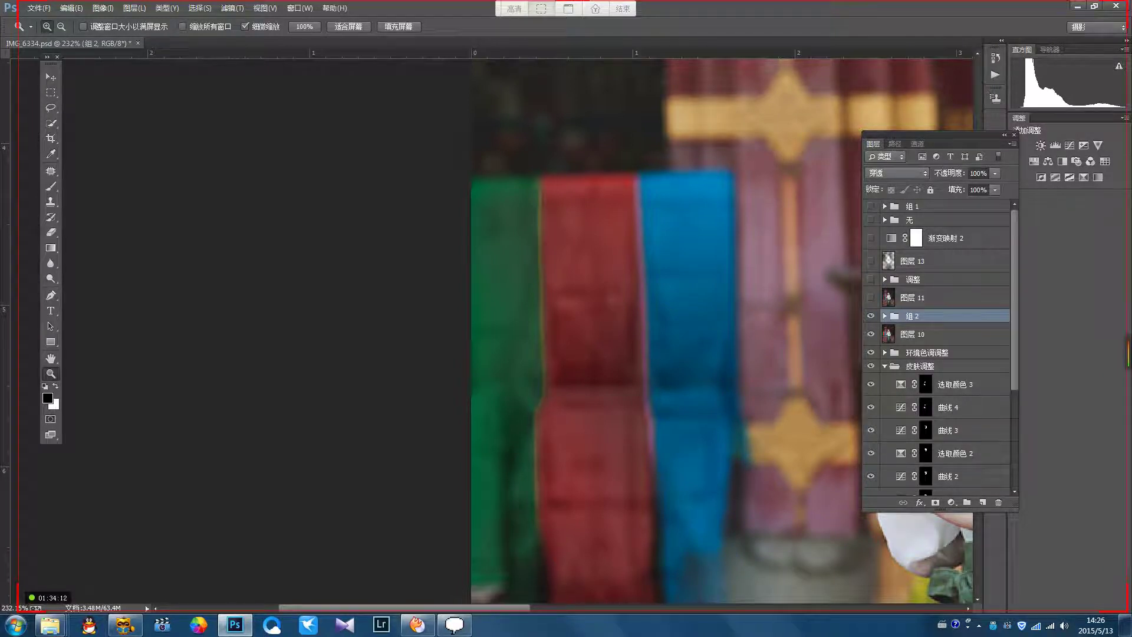
{"action": "left_click", "coordinate": [939, 298]}
{"action": "left_click", "coordinate": [871, 298]}
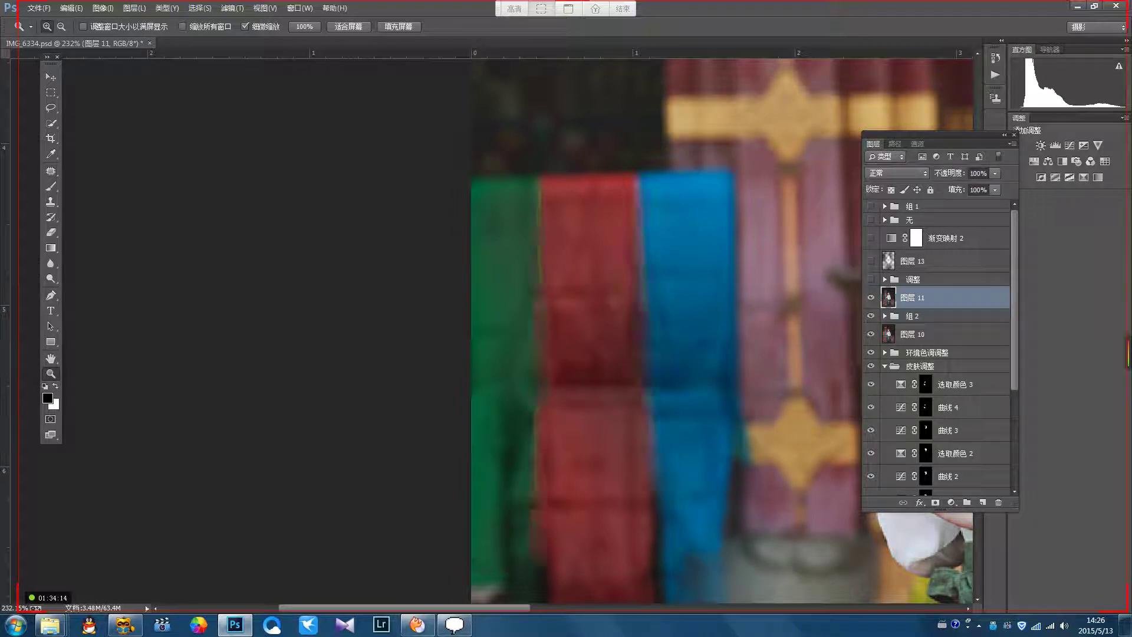
{"action": "left_click", "coordinate": [871, 298]}
Step: Try patching the bright edge between the green and red cloths on a stamped merged layer above 组 2, and delete that layer
{"action": "key", "text": "ctrl+shift+alt+e"}
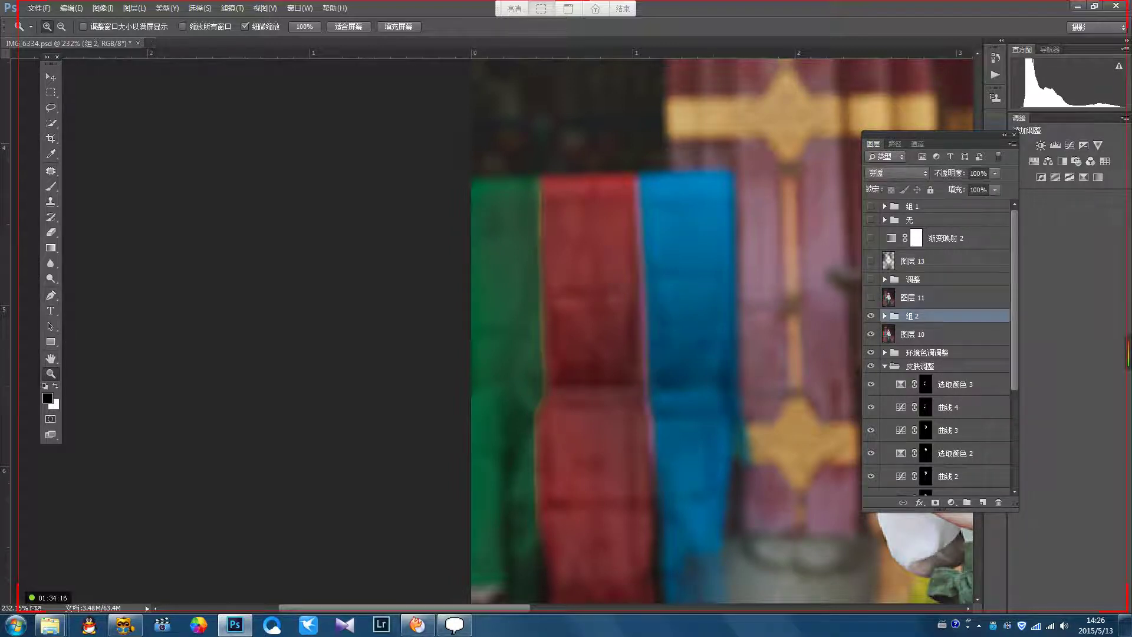
{"action": "key", "text": "j"}
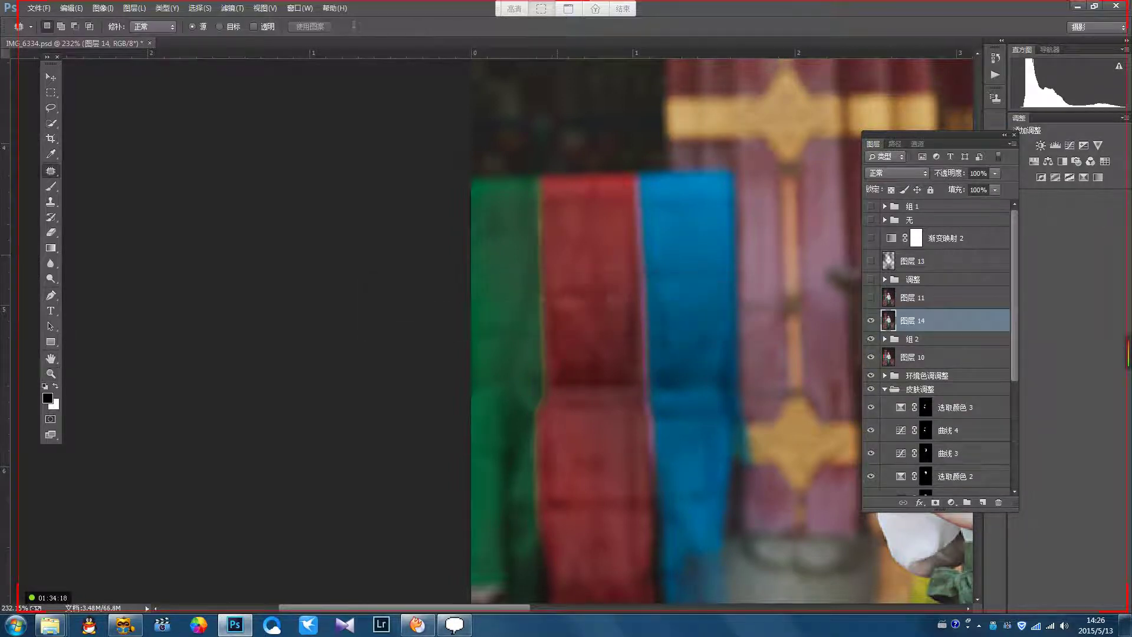
{"action": "left_click_drag", "start_coordinate": [535, 185], "coordinate": [543, 239]}
{"action": "mouse_move", "coordinate": [545, 290]}
{"action": "left_mouse_down"}
{"action": "mouse_move", "coordinate": [548, 375]}
{"action": "mouse_move", "coordinate": [563, 189]}
{"action": "left_mouse_up"}
{"action": "key", "text": "ctrl+d"}
{"action": "key", "text": "Delete"}
Step: Show 图层 11 with the cleaned cloth edges and the 调整 group, viewing the whole portrait
{"action": "left_click", "coordinate": [871, 298]}
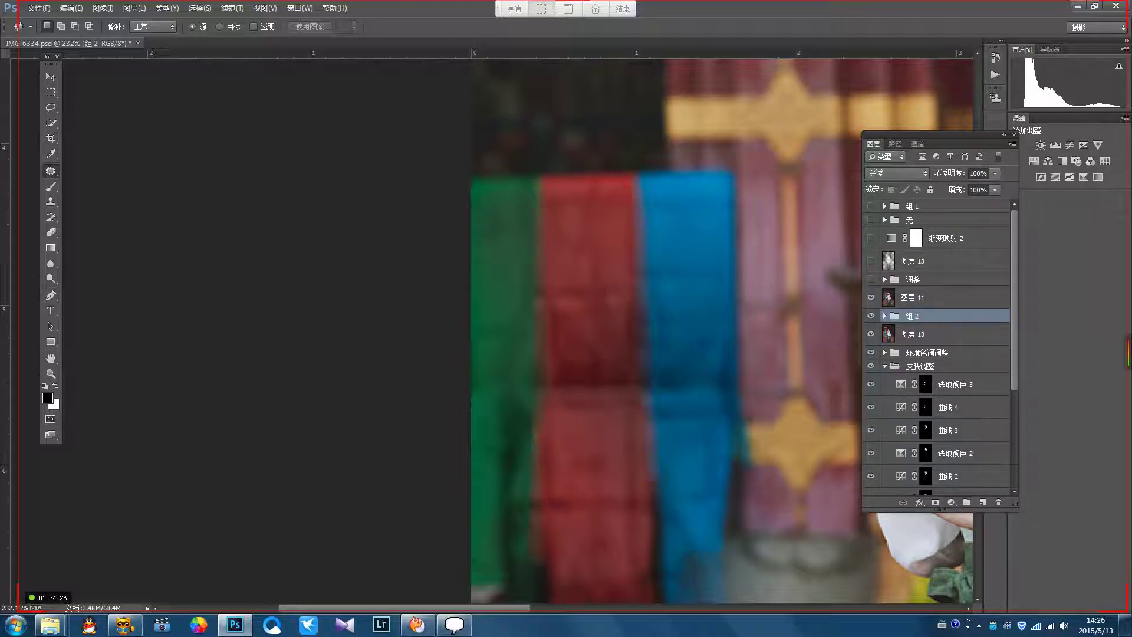
{"action": "key", "text": "z"}
{"action": "left_click_drag", "start_coordinate": [669, 281], "coordinate": [378, 316]}
{"action": "left_click", "coordinate": [871, 279]}
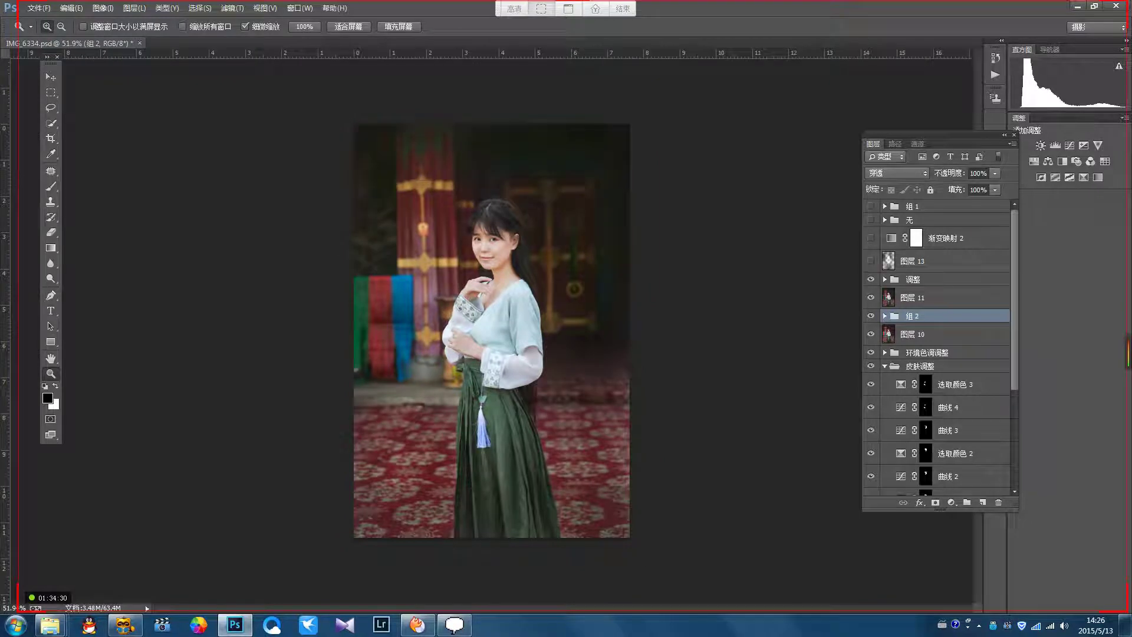
Step: Compare the portrait with and without the 调整 group, expand it, and hide 曲线 11, 曲线 10 and 选取颜色 4
{"action": "left_click", "coordinate": [871, 279]}
{"action": "left_click", "coordinate": [870, 280]}
{"action": "left_click", "coordinate": [885, 279]}
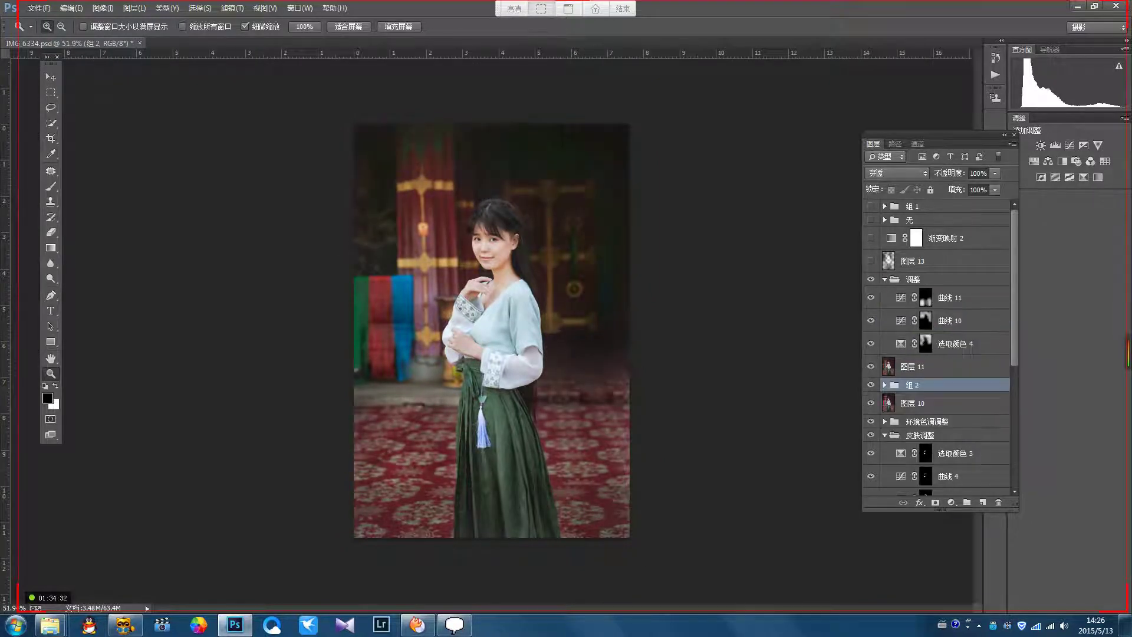
{"action": "left_click_drag", "start_coordinate": [871, 297], "coordinate": [870, 344]}
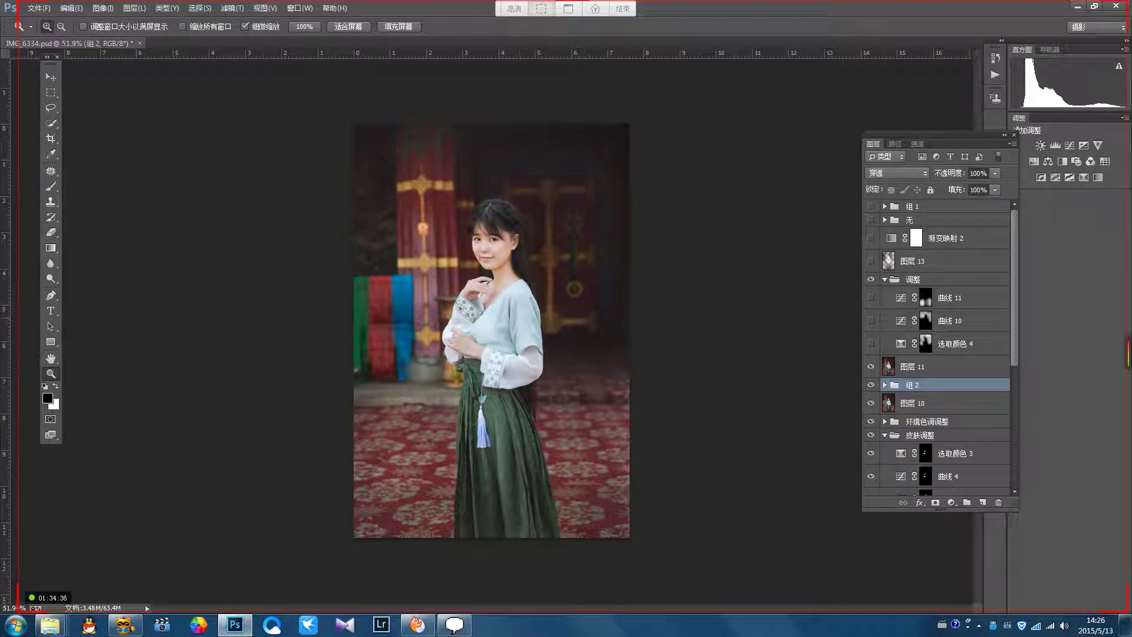
{"action": "left_click_drag", "start_coordinate": [544, 309], "coordinate": [563, 310]}
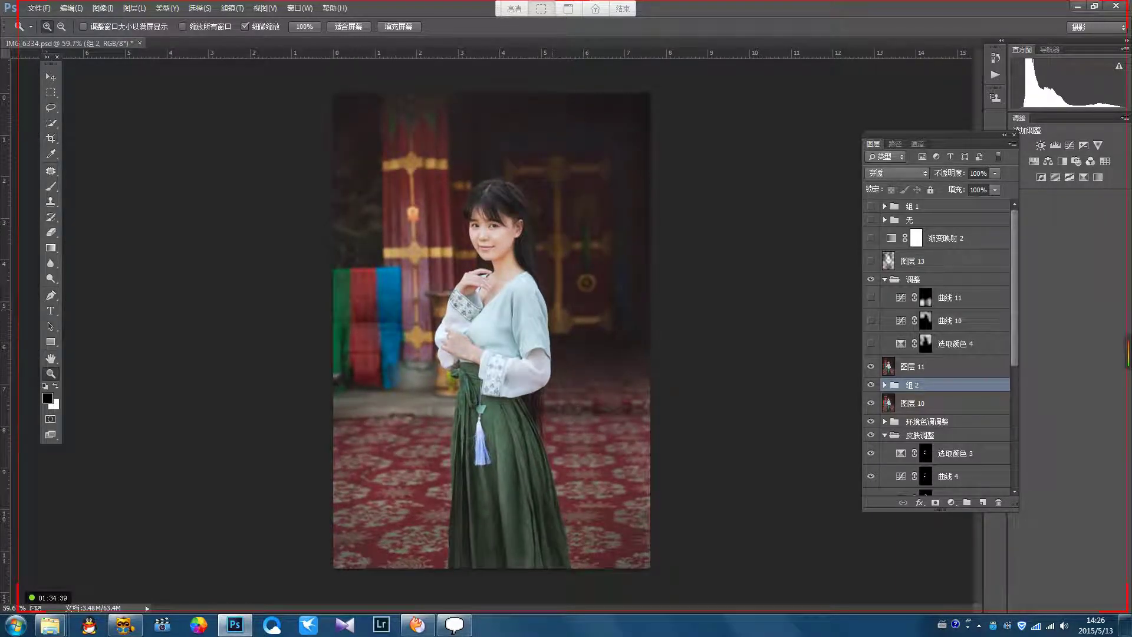
Step: Show 选取颜色 4 in the 调整 group and review its selective color settings for neutrals and blacks
{"action": "left_click", "coordinate": [870, 343]}
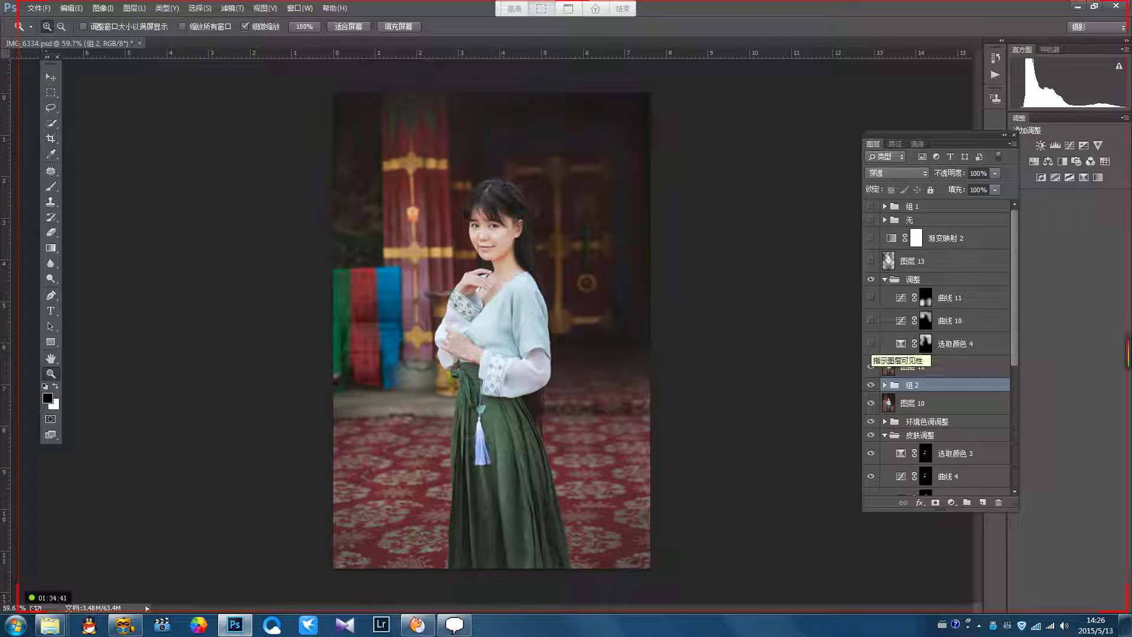
{"action": "double_click", "coordinate": [901, 344]}
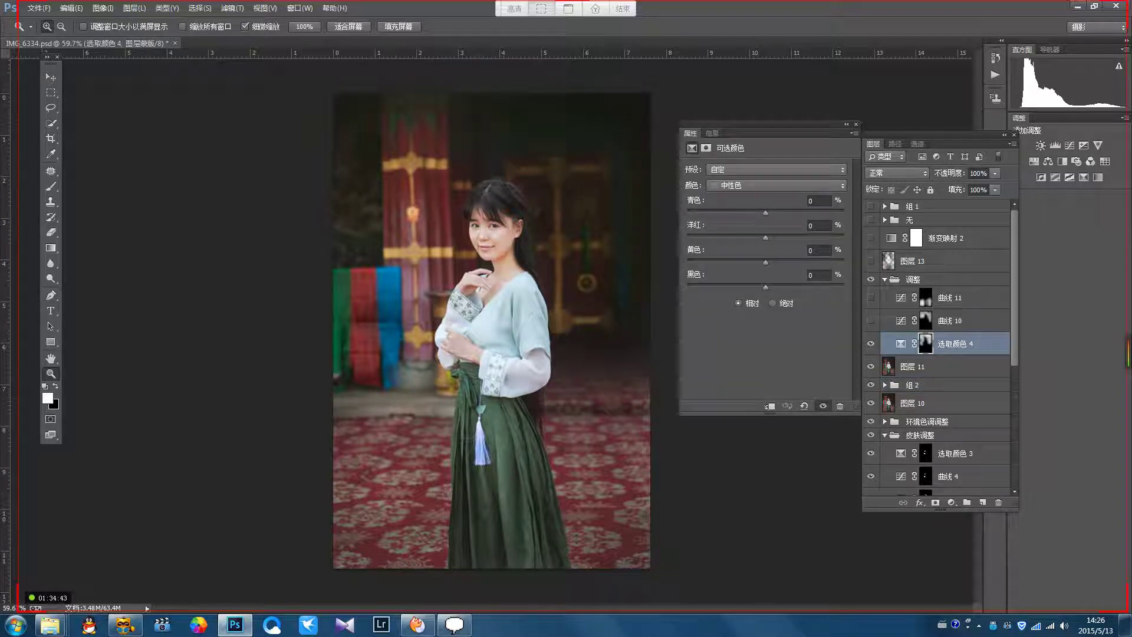
{"action": "left_click", "coordinate": [776, 185]}
{"action": "left_click", "coordinate": [731, 293]}
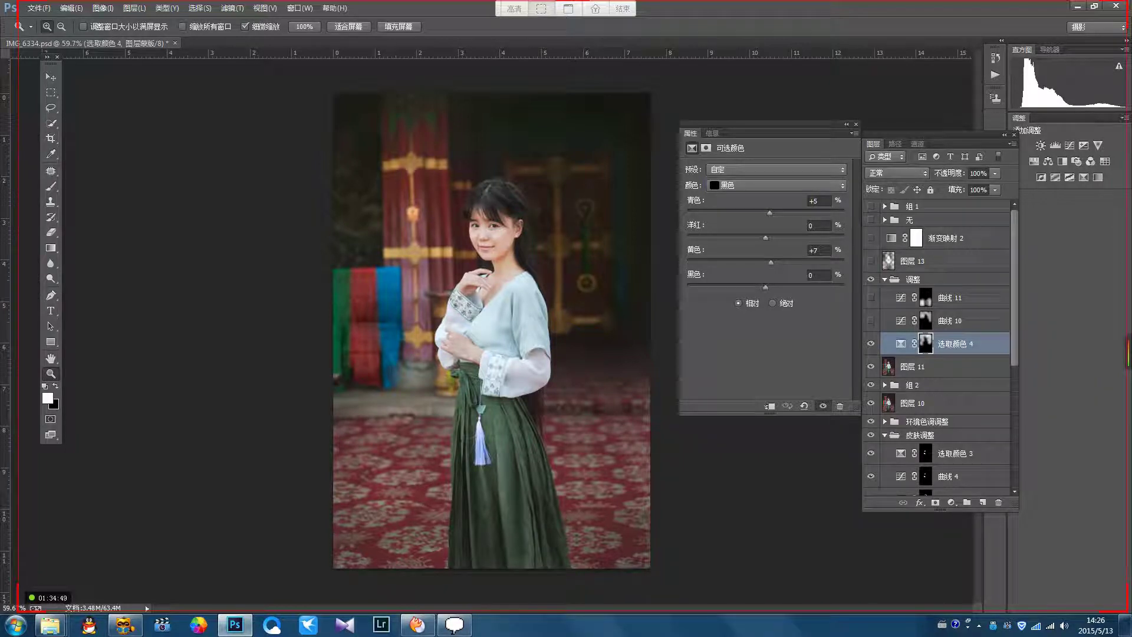
{"action": "left_click", "coordinate": [856, 124]}
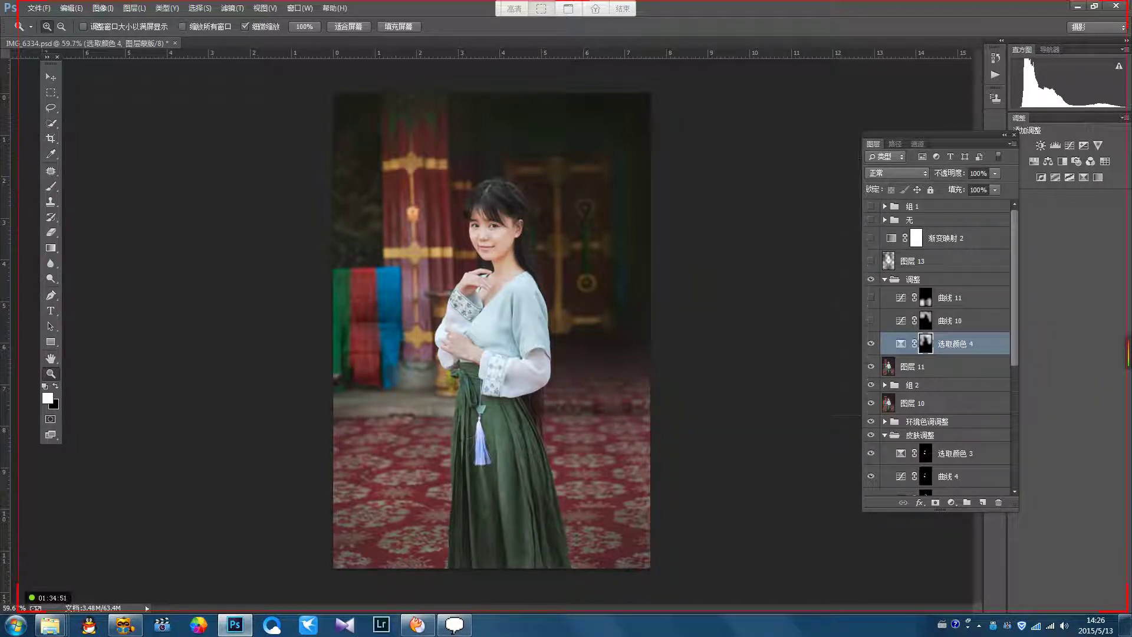
Step: Compare the dark background tones with 选取颜色 4 hidden and shown
{"action": "left_click", "coordinate": [871, 343]}
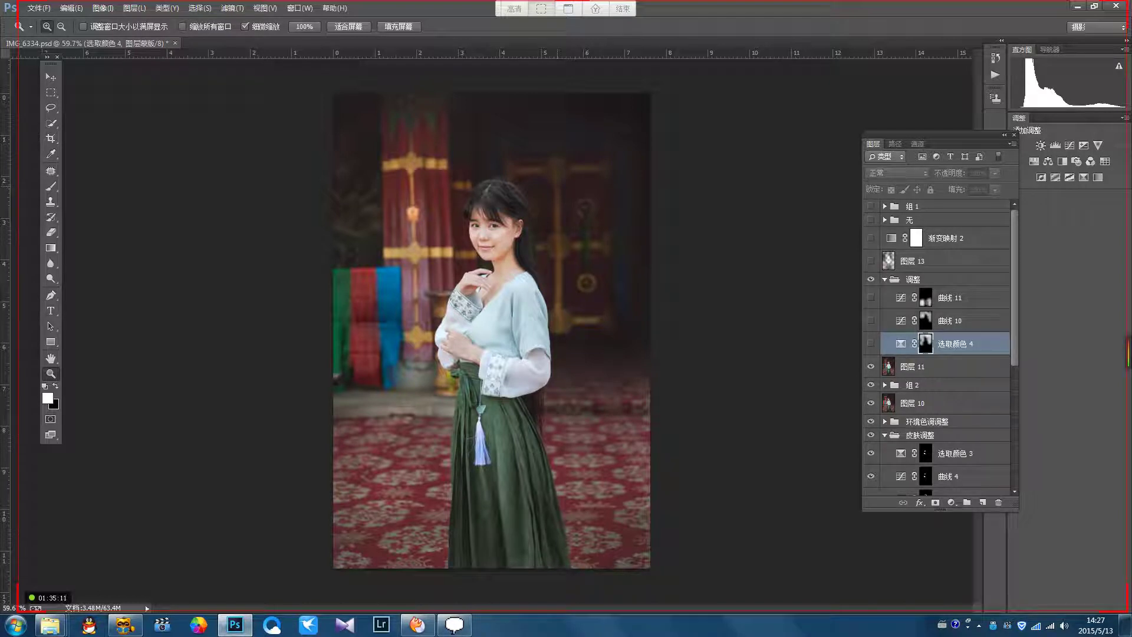
{"action": "left_click", "coordinate": [871, 343]}
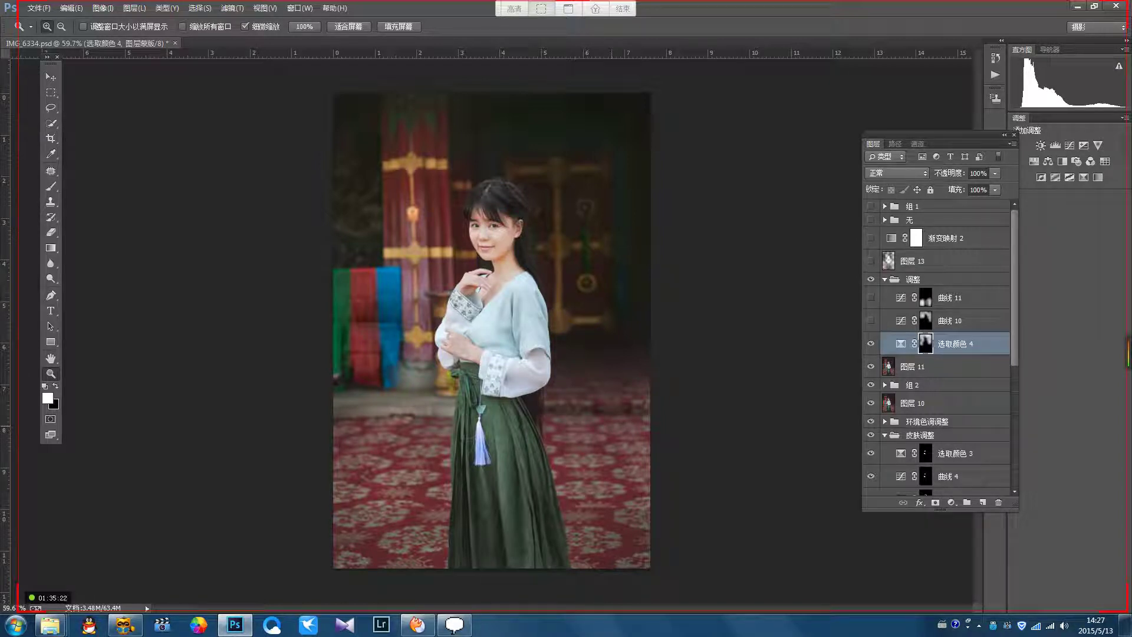
{"action": "left_click", "coordinate": [870, 343]}
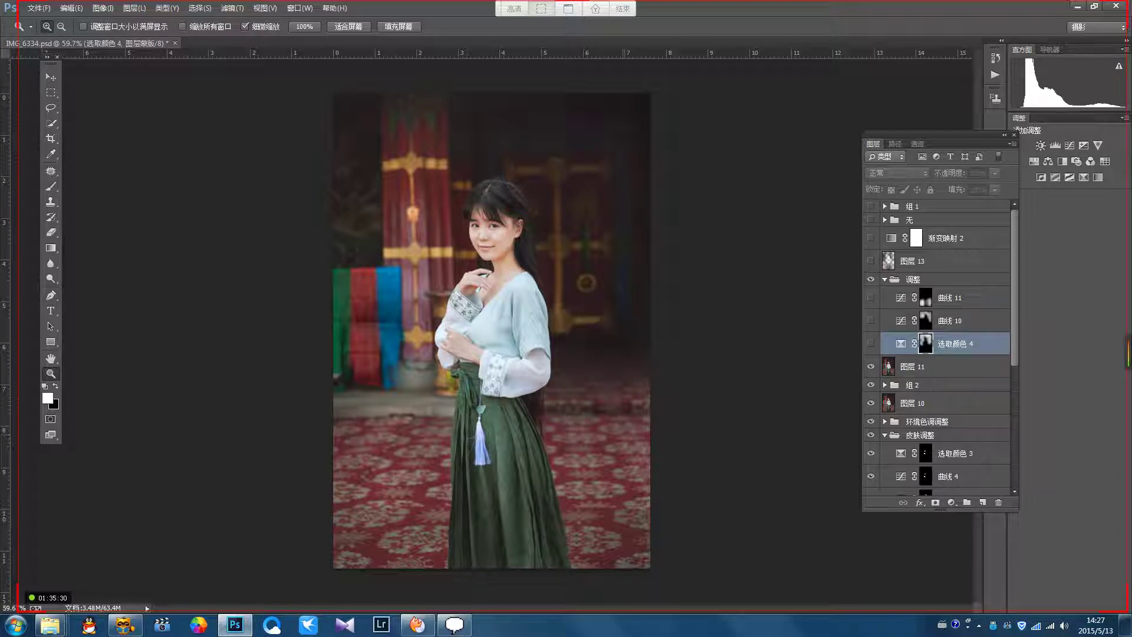
{"action": "left_click", "coordinate": [871, 344]}
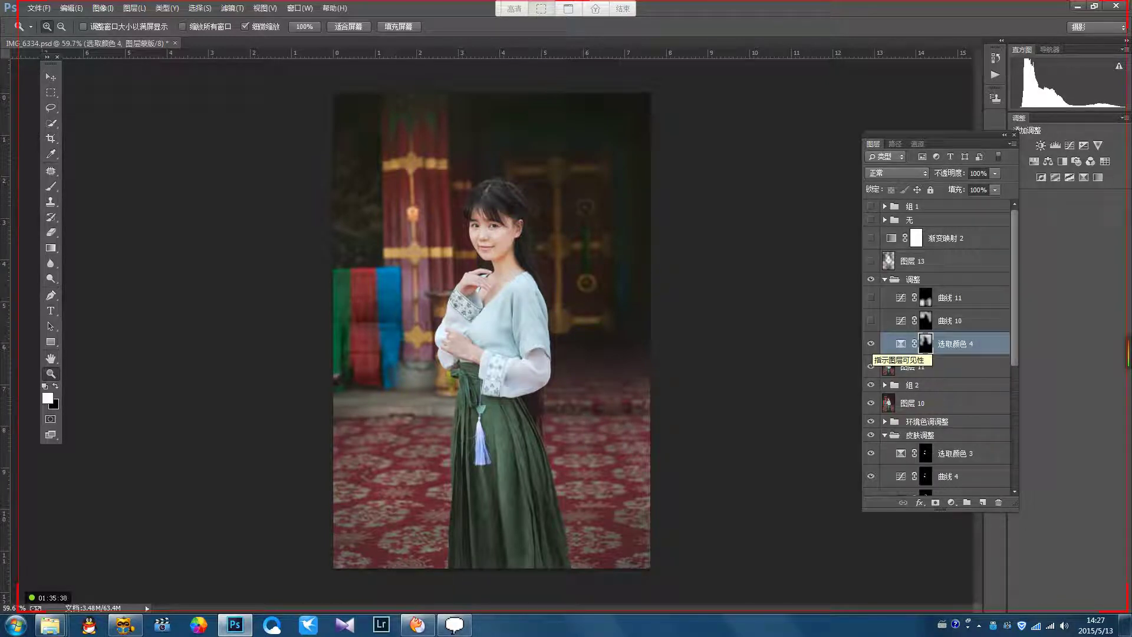
Step: Show 曲线 10 and 曲线 11 in the 调整 group, comparing the photo with and without 曲线 11
{"action": "left_click", "coordinate": [871, 320]}
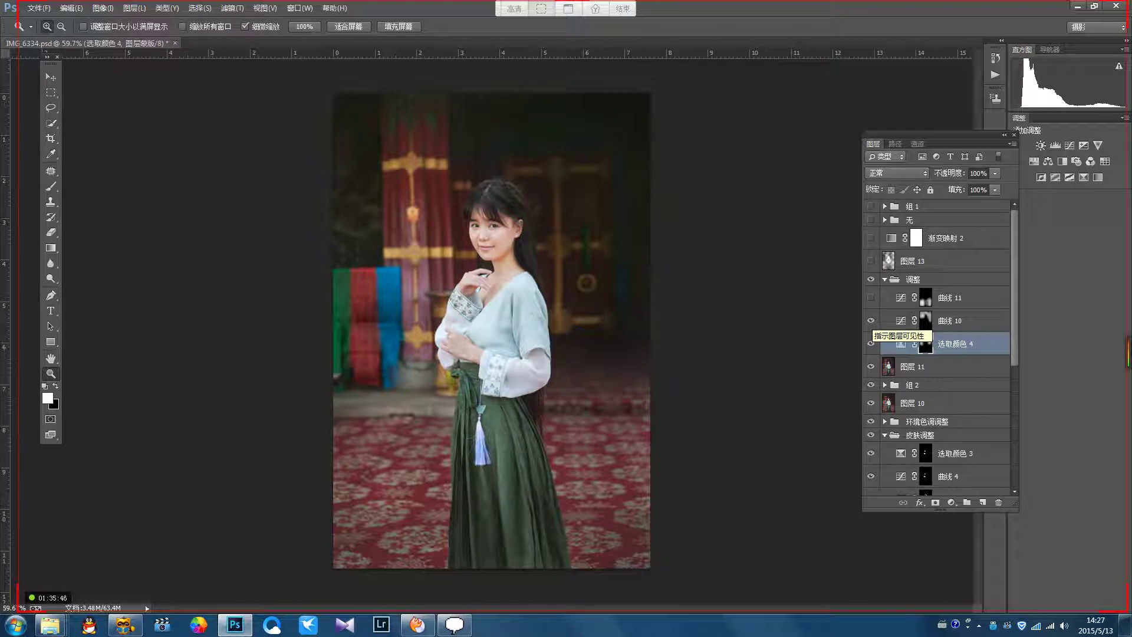
{"action": "left_click", "coordinate": [871, 298]}
{"action": "left_click", "coordinate": [871, 297]}
{"action": "left_click", "coordinate": [871, 298]}
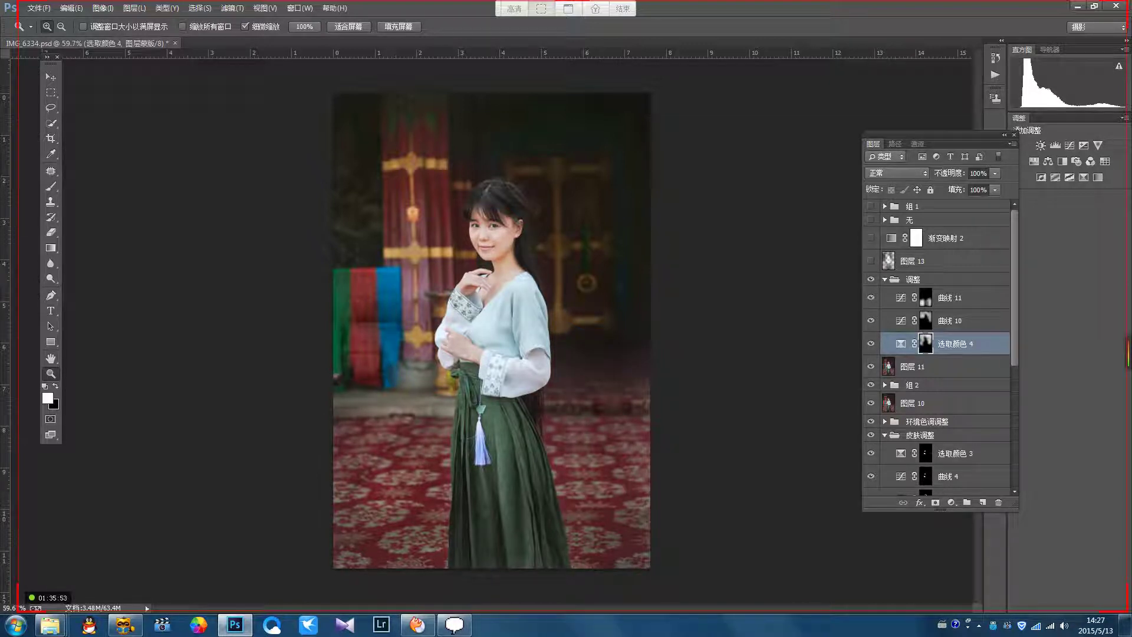
Step: Show and select 图层 13, comparing the portrait with and without it
{"action": "left_click", "coordinate": [871, 261]}
{"action": "left_click", "coordinate": [913, 261]}
{"action": "left_click", "coordinate": [870, 260]}
{"action": "left_click", "coordinate": [870, 260]}
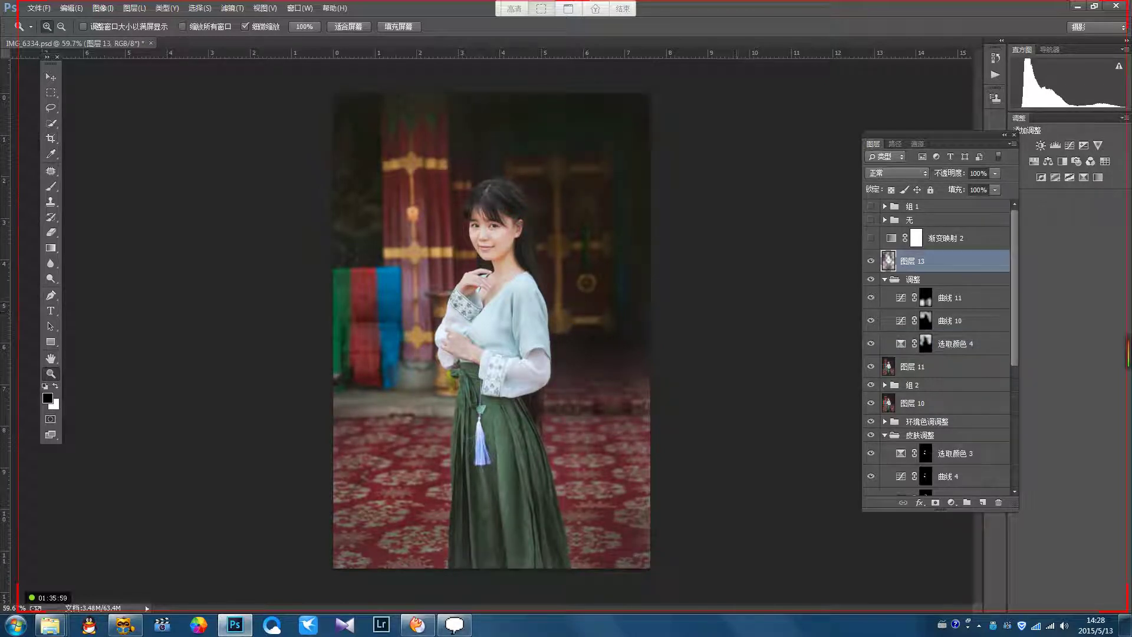
Step: Show and expand the 无 group and turn on 图层 6, 图层 9 and 图层 9 拷贝 inside it
{"action": "left_click", "coordinate": [871, 219]}
{"action": "left_click", "coordinate": [884, 219]}
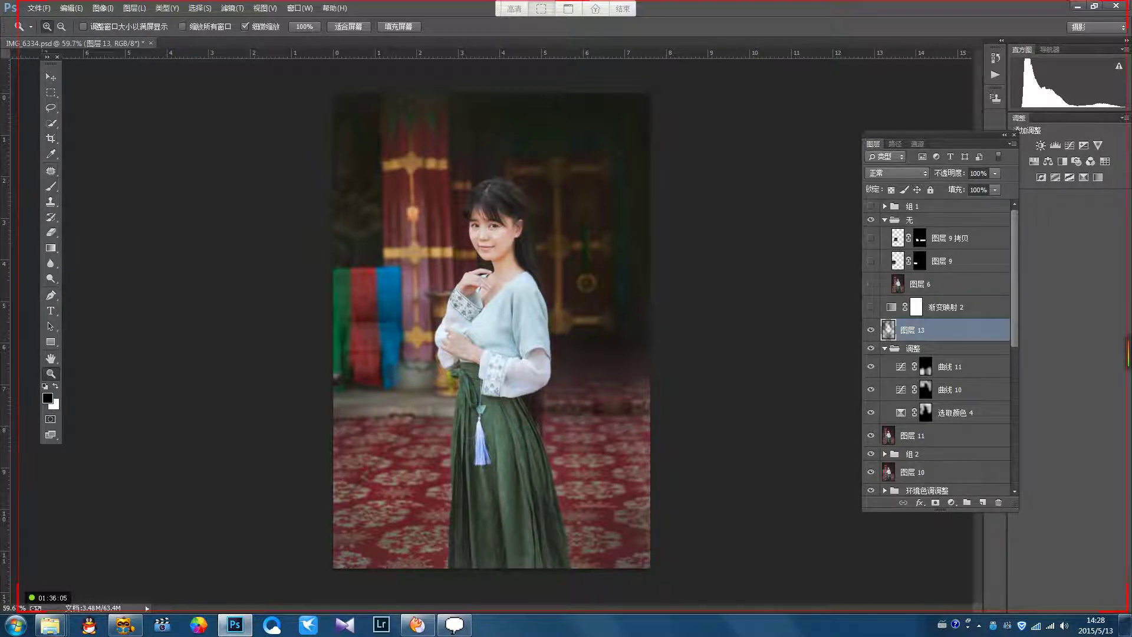
{"action": "left_click", "coordinate": [871, 283]}
{"action": "left_click", "coordinate": [871, 261]}
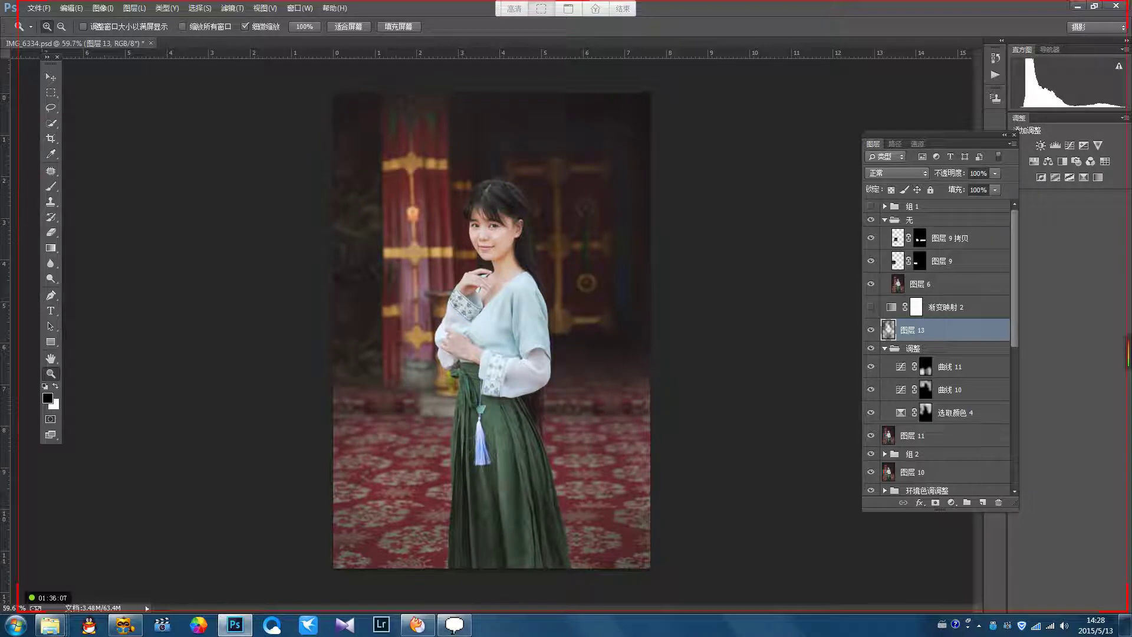
{"action": "left_click", "coordinate": [870, 238]}
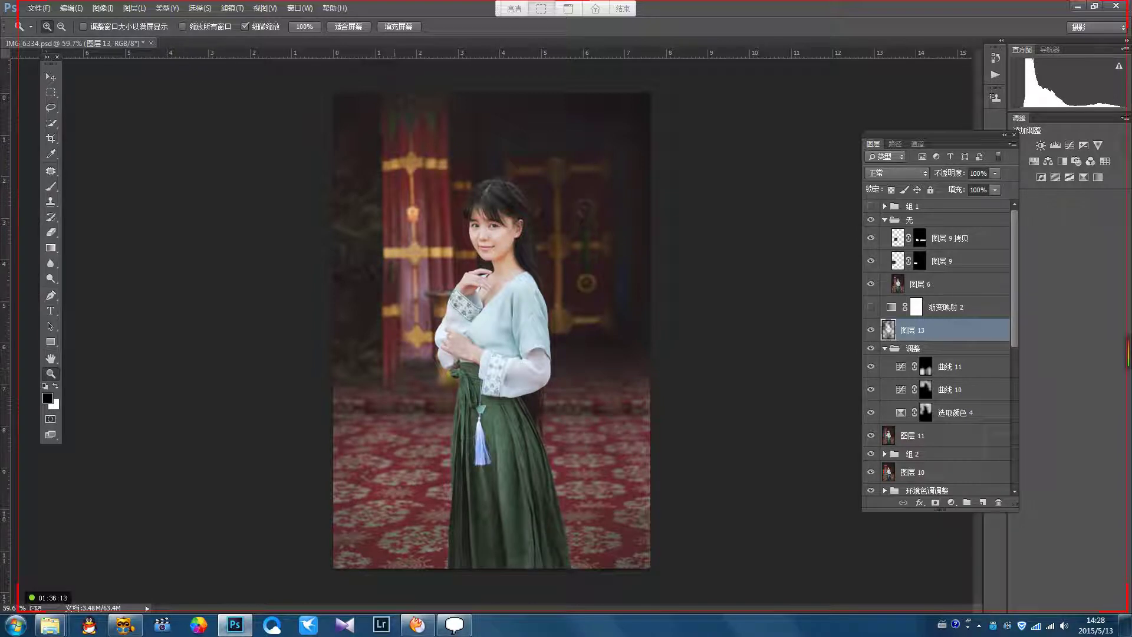
Step: Compare the lower background with 图层 9 and 图层 9 拷贝 hidden and shown
{"action": "left_click_drag", "start_coordinate": [870, 238], "coordinate": [870, 261]}
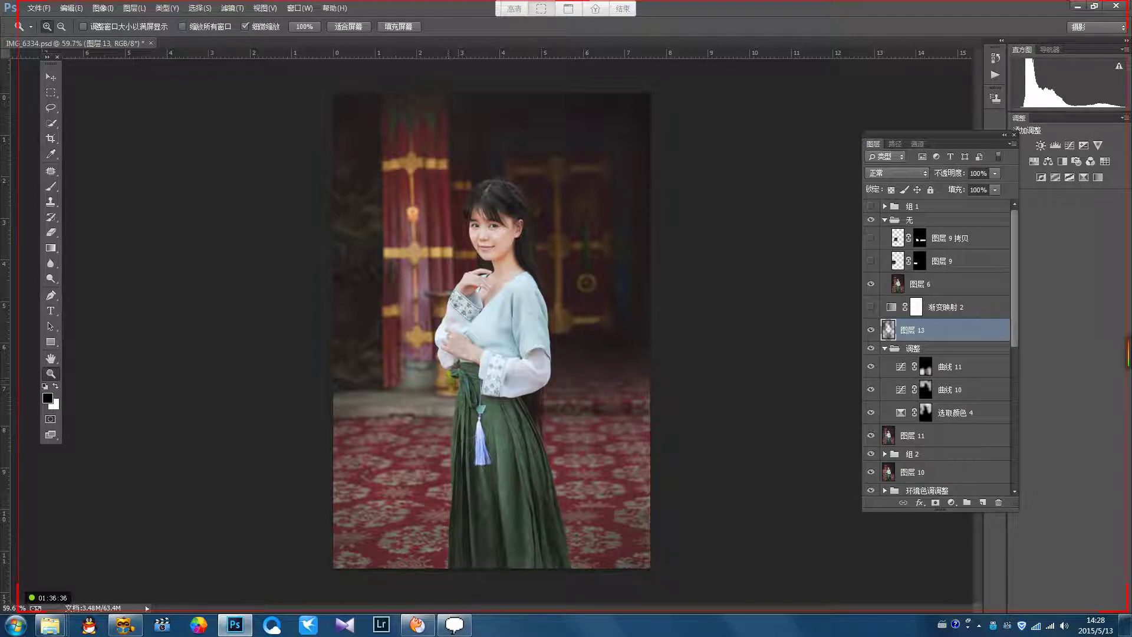
{"action": "left_click", "coordinate": [871, 261]}
{"action": "left_click", "coordinate": [871, 238]}
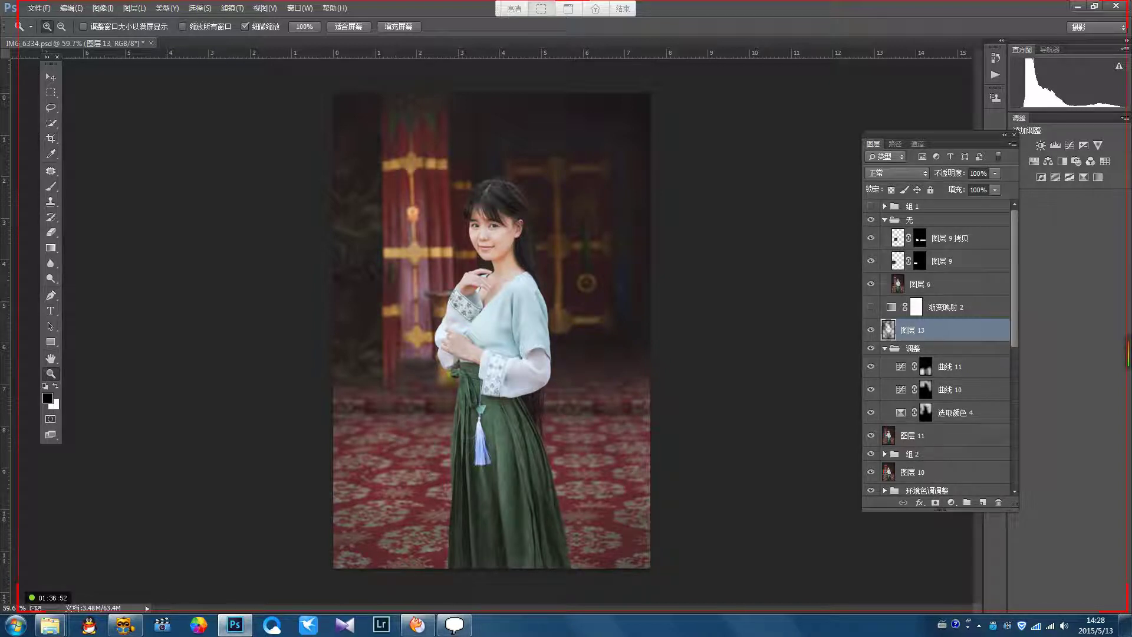
Step: Compare the portrait with and without the hanging coloured cloths using the 无 group, and leave the group hidden
{"action": "left_click", "coordinate": [871, 220]}
{"action": "left_click", "coordinate": [870, 220]}
{"action": "left_click", "coordinate": [870, 219]}
{"action": "key", "text": "ctrl+z"}
{"action": "key", "text": "ctrl+z"}
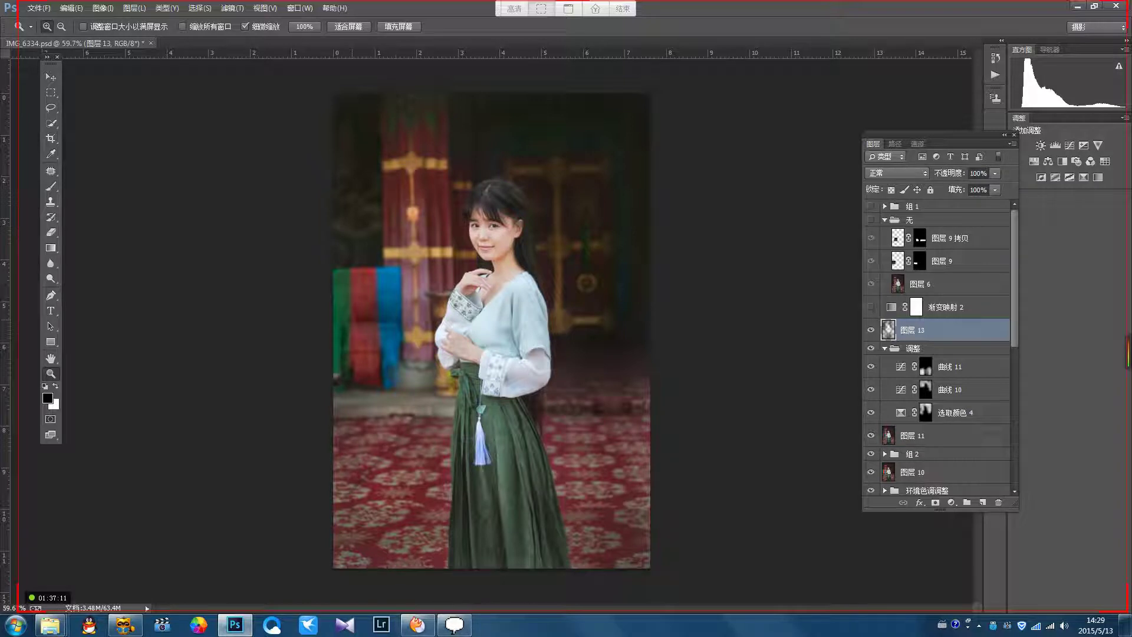
{"action": "left_click", "coordinate": [870, 220]}
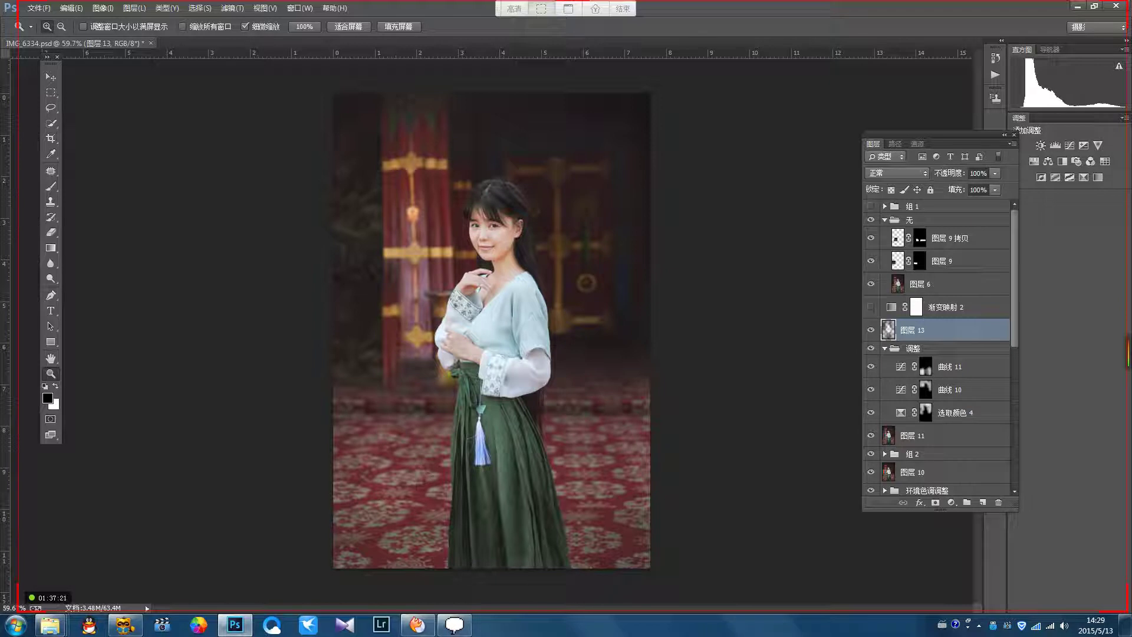
{"action": "left_click", "coordinate": [870, 219]}
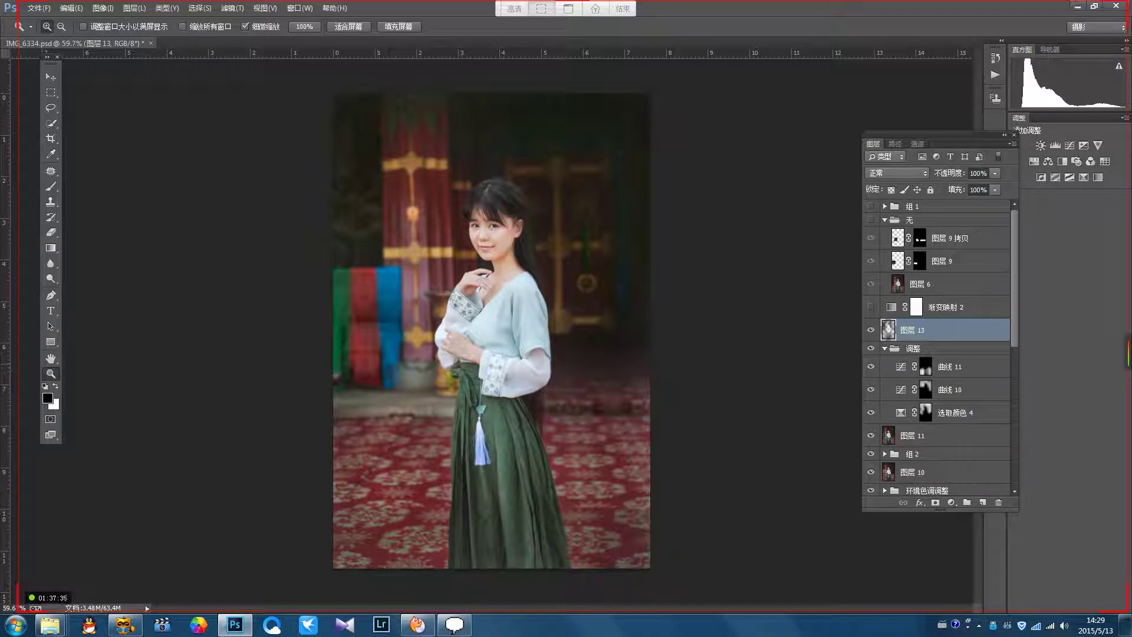
Step: Try desaturating the green cloth by painting on the inverted mask of a gradient map layer above 图层 13, and delete that layer
{"action": "left_click", "coordinate": [951, 503]}
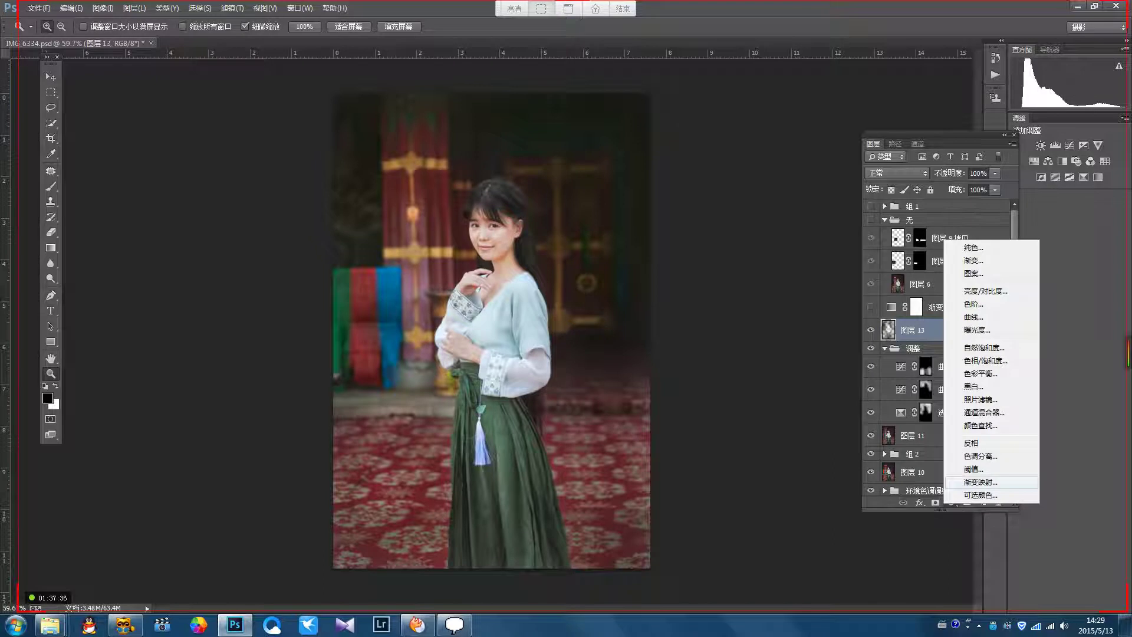
{"action": "left_click", "coordinate": [979, 495]}
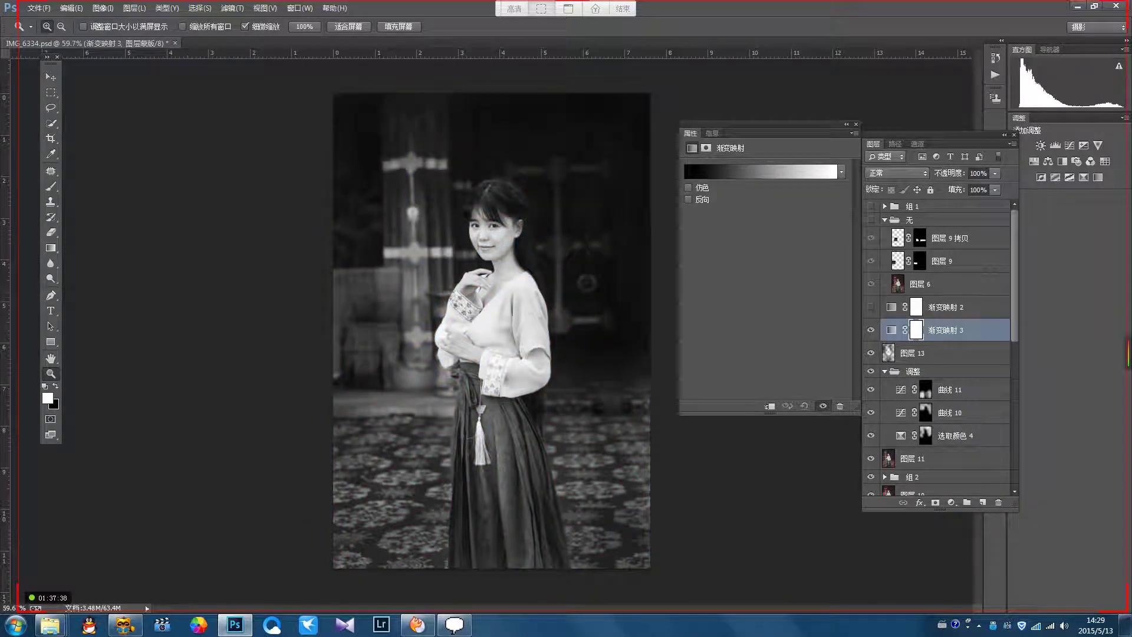
{"action": "key", "text": "ctrl+i"}
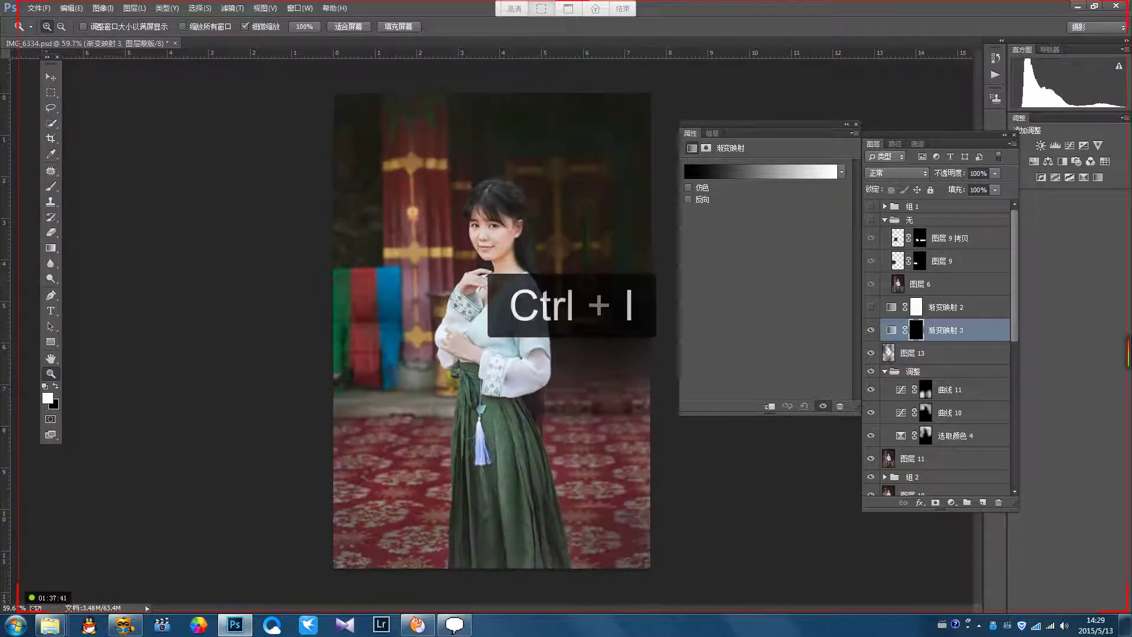
{"action": "key", "text": "b"}
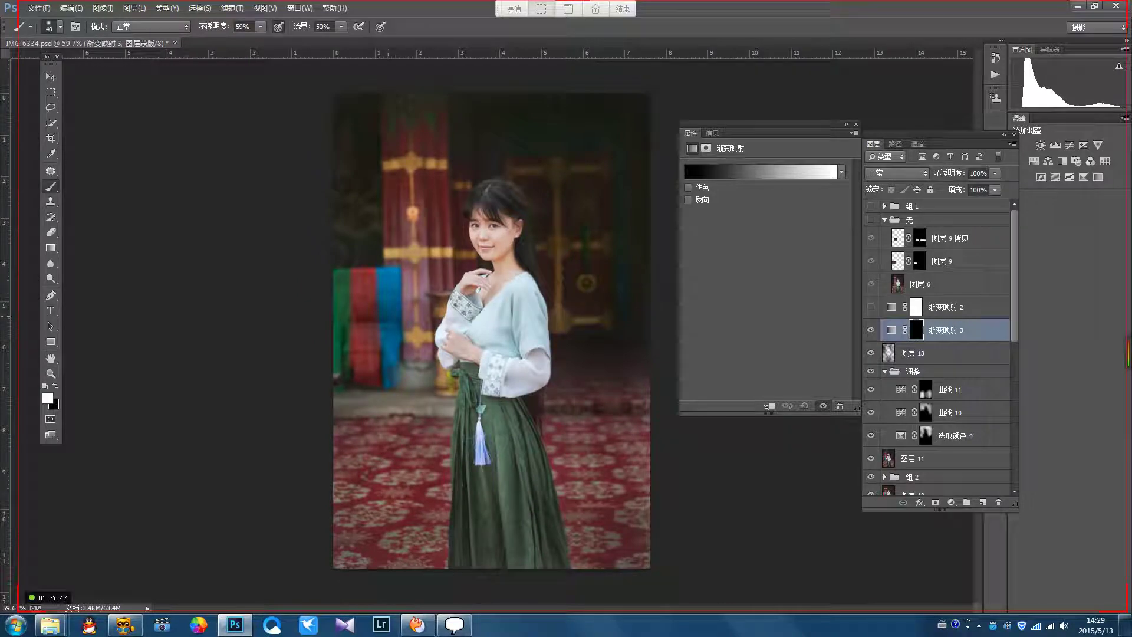
{"action": "key", "text": "bracketright"}
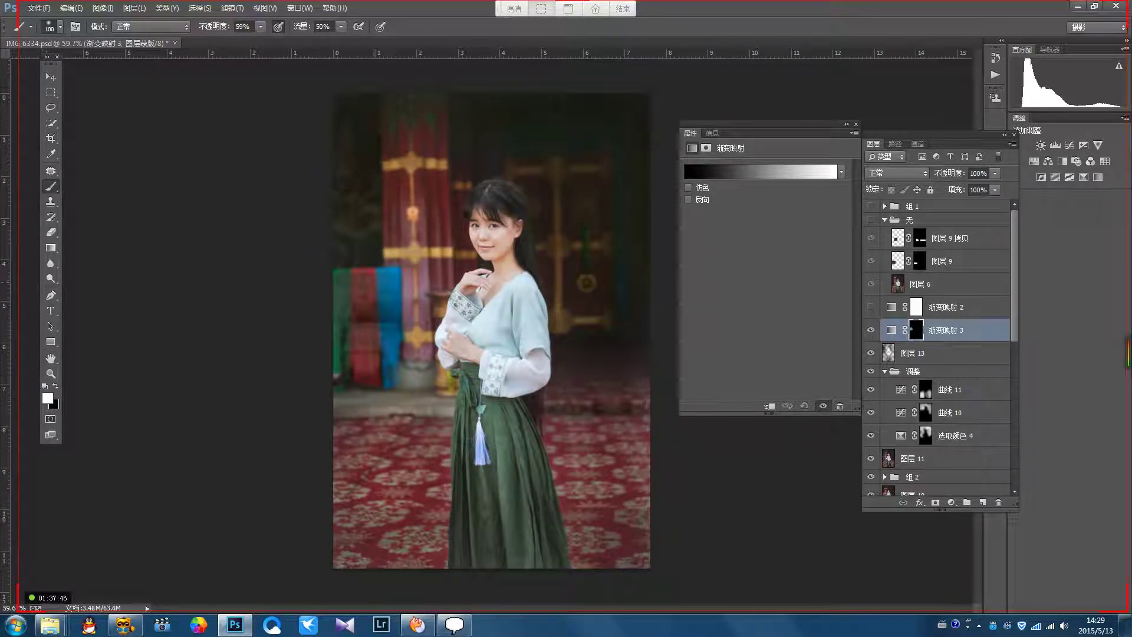
{"action": "key", "text": "x"}
{"action": "key", "text": "Delete"}
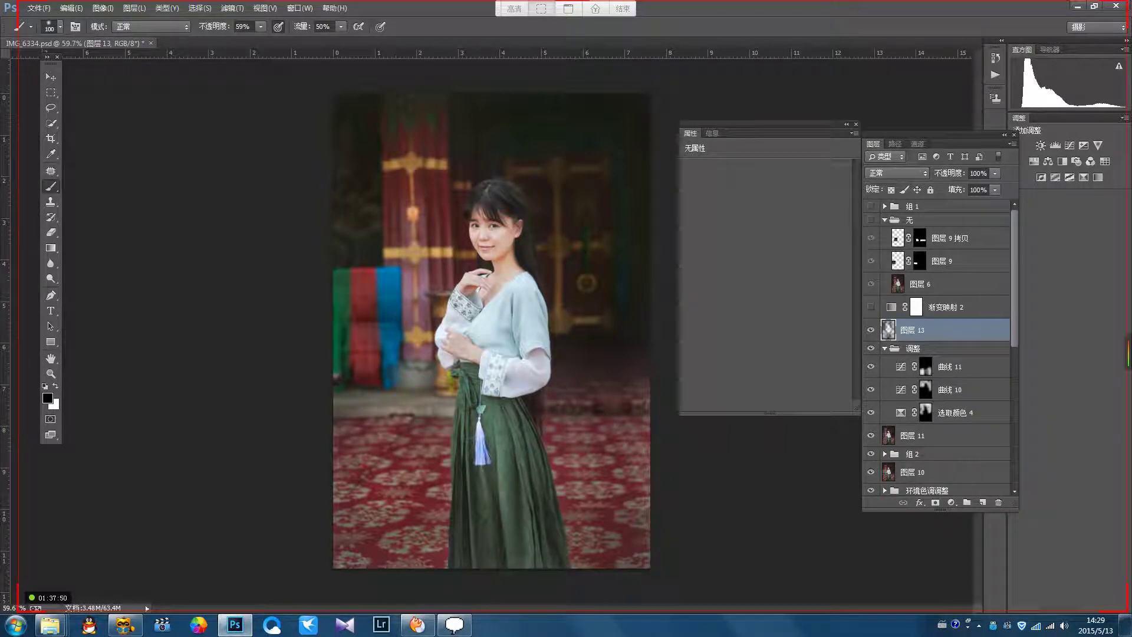
Step: Compare the retouched portrait with the original by showing only the 背景 layer and restoring all retouching layers
{"action": "key", "text": "z"}
{"action": "mouse_move", "coordinate": [586, 282]}
{"action": "left_mouse_down"}
{"action": "mouse_move", "coordinate": [573, 283]}
{"action": "mouse_move", "coordinate": [582, 283]}
{"action": "left_mouse_up"}
{"action": "scroll", "coordinate": [491, 331], "scroll_direction": "up", "scroll_amount": 2}
{"action": "left_click", "coordinate": [871, 207]}
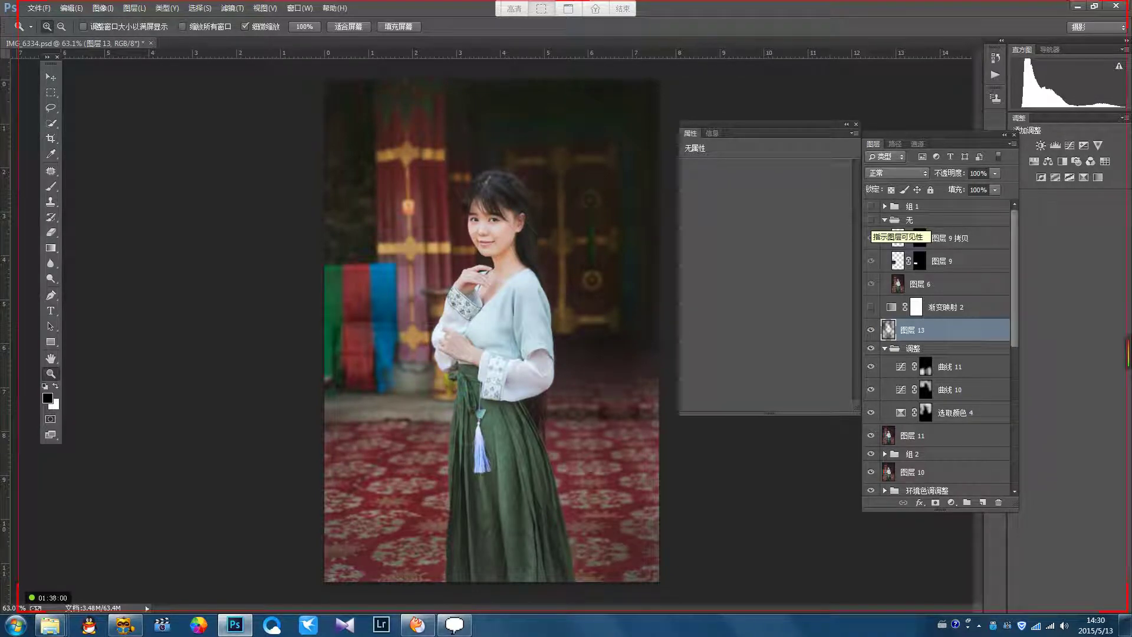
{"action": "scroll", "coordinate": [937, 347], "scroll_direction": "down", "scroll_amount": 8}
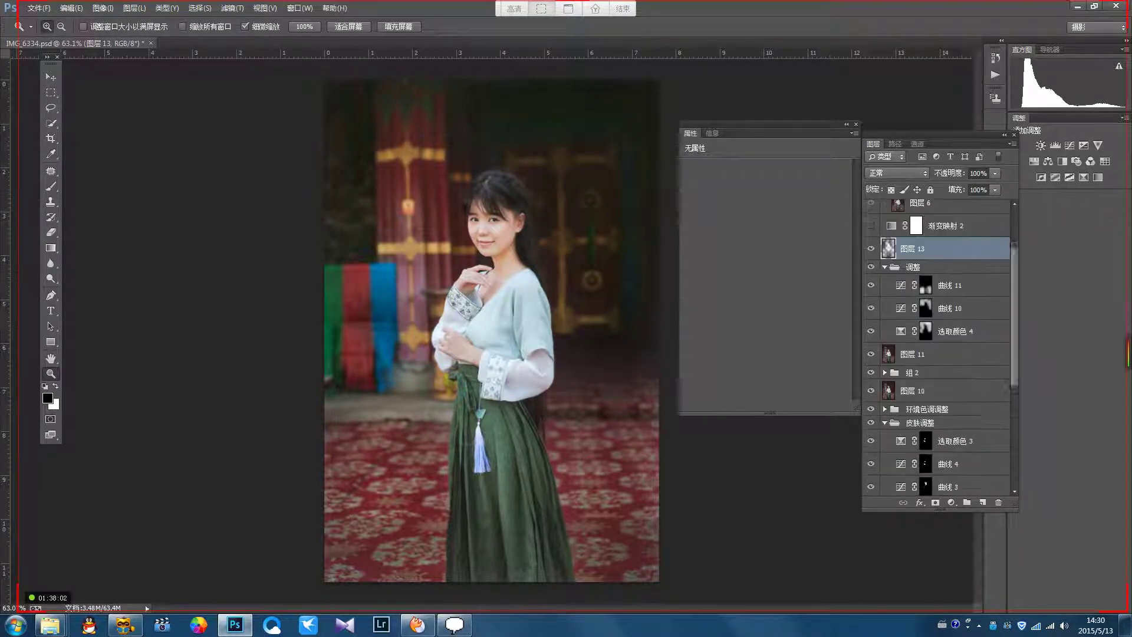
{"action": "scroll", "coordinate": [937, 348], "scroll_direction": "down", "scroll_amount": 1}
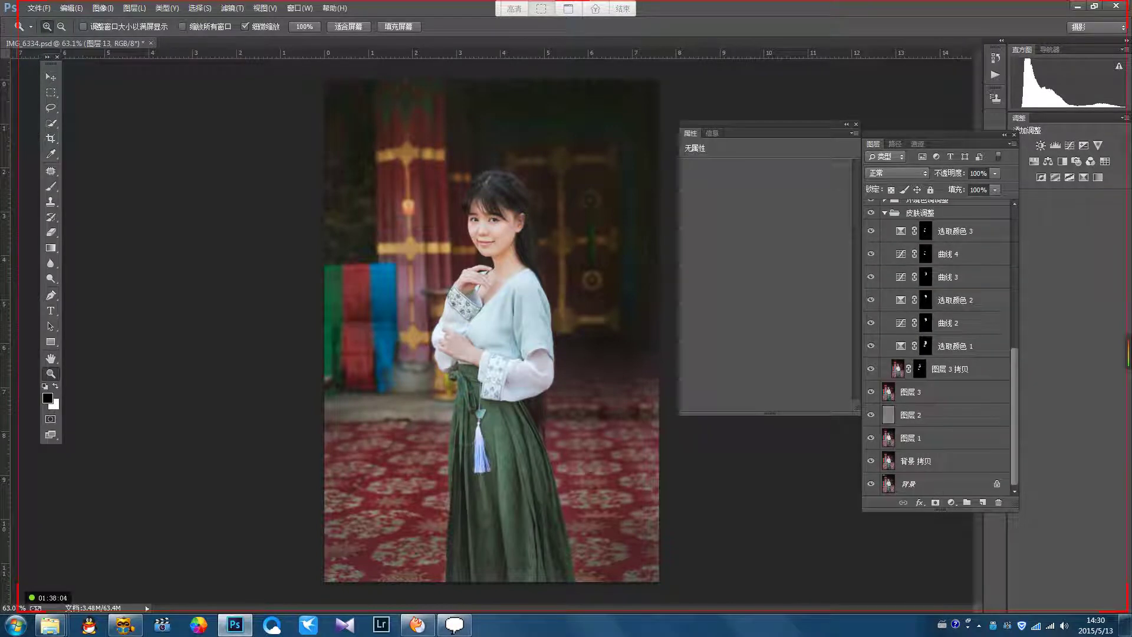
{"action": "left_click", "coordinate": [871, 484], "text": "alt"}
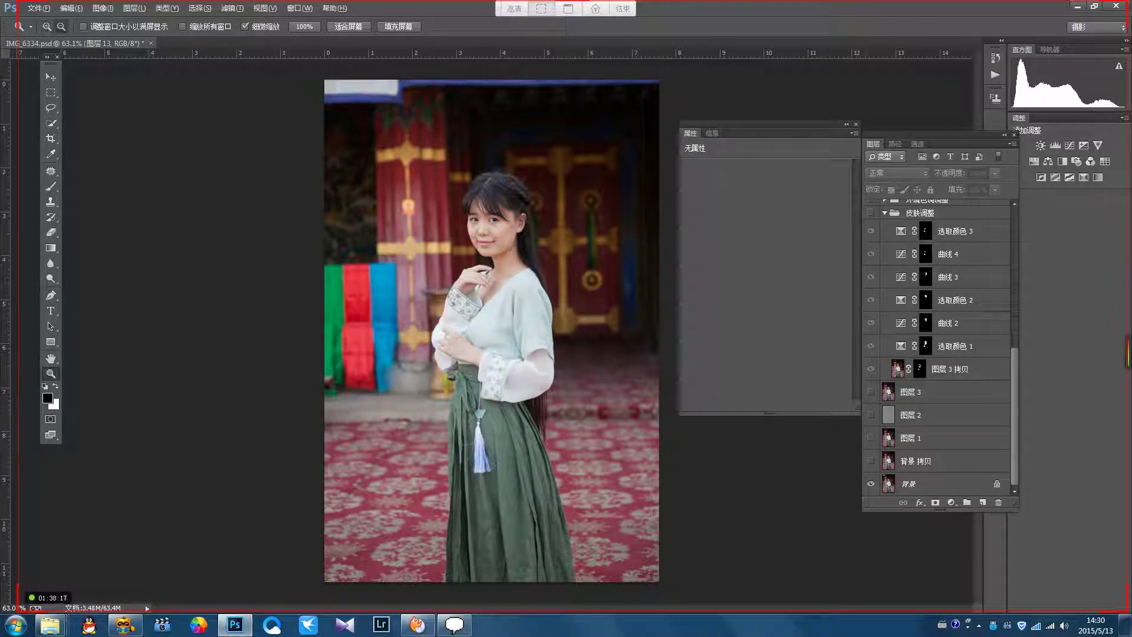
{"action": "left_click", "coordinate": [871, 484], "text": "alt"}
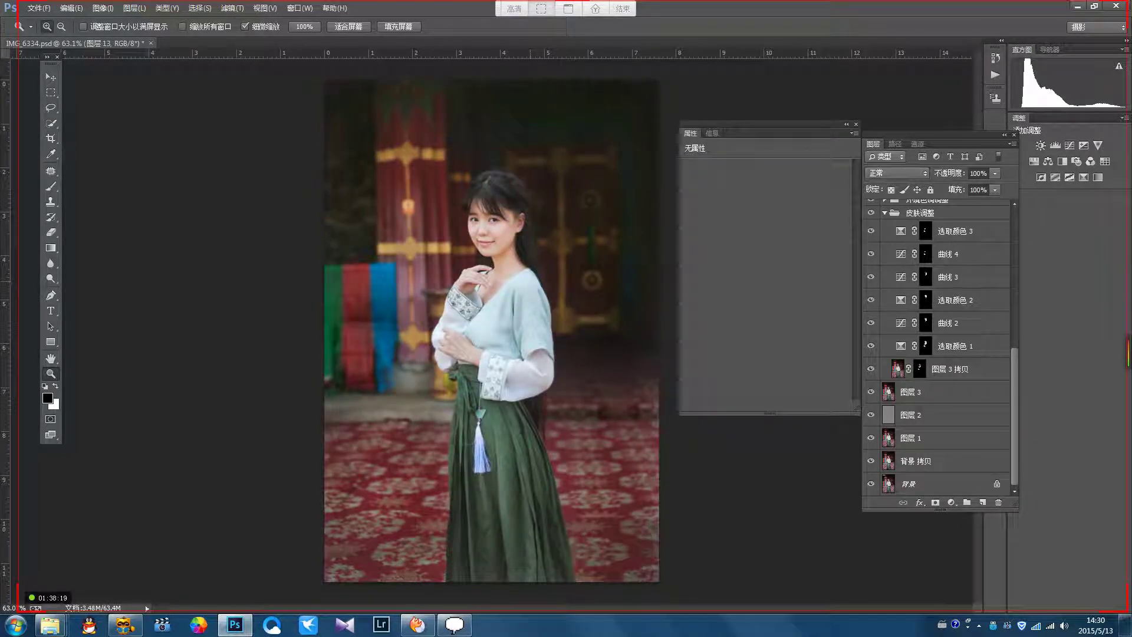
{"action": "mouse_move", "coordinate": [549, 269]}
{"action": "left_mouse_down"}
{"action": "mouse_move", "coordinate": [578, 270]}
{"action": "mouse_move", "coordinate": [540, 270]}
{"action": "mouse_move", "coordinate": [552, 269]}
{"action": "left_mouse_up"}
{"action": "scroll", "coordinate": [492, 330], "scroll_direction": "up", "scroll_amount": 1}
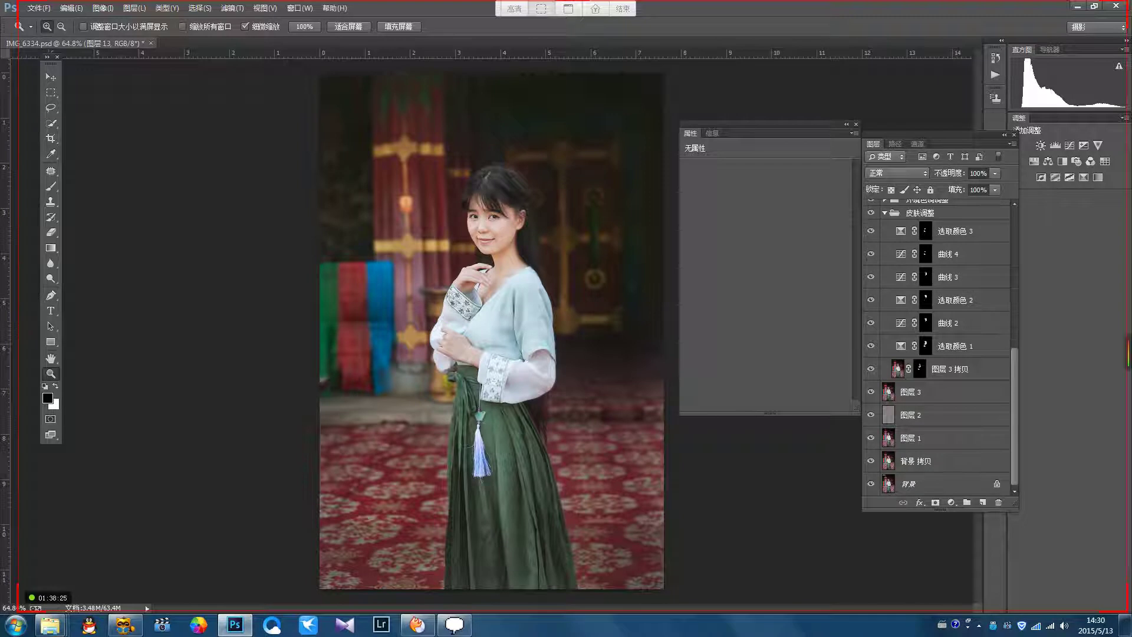
{"action": "scroll", "coordinate": [938, 348], "scroll_direction": "up", "scroll_amount": 10}
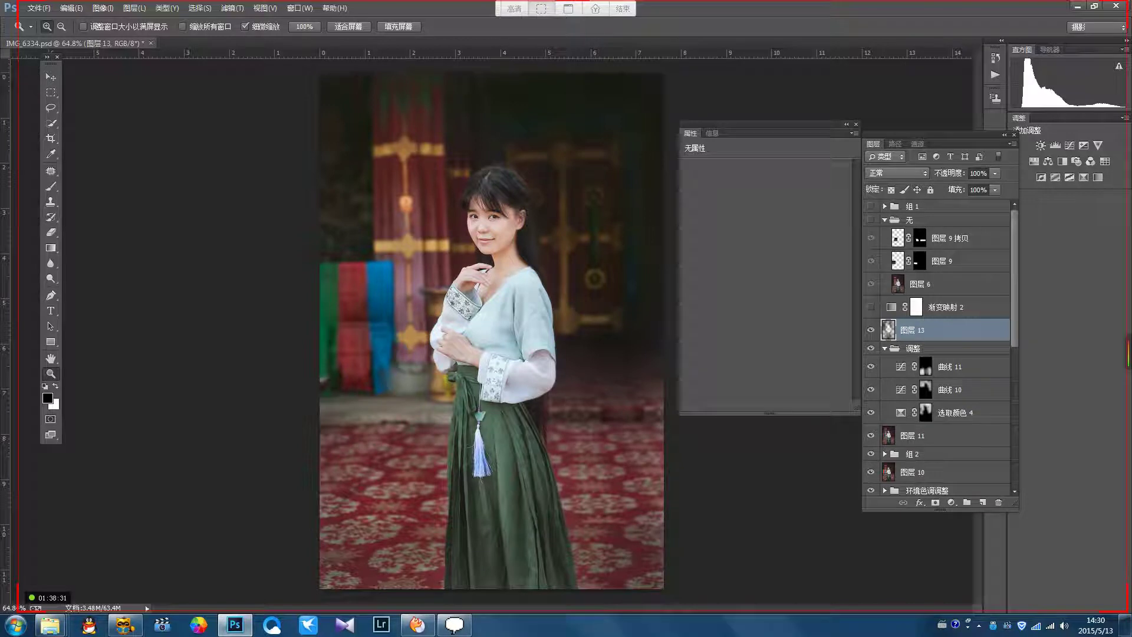
Step: Stamp the visible layers into a new layer above 图层 13 and apply the Camera Raw filter with 清晰度 -21
{"action": "key", "text": "ctrl+shift+alt+e"}
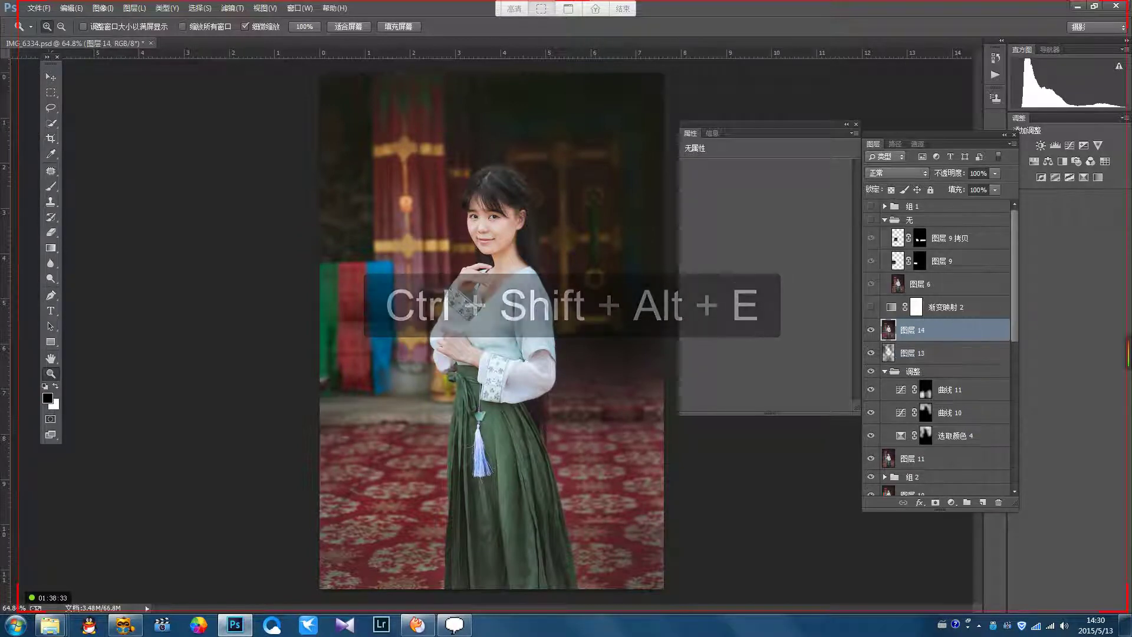
{"action": "left_click", "coordinate": [232, 8]}
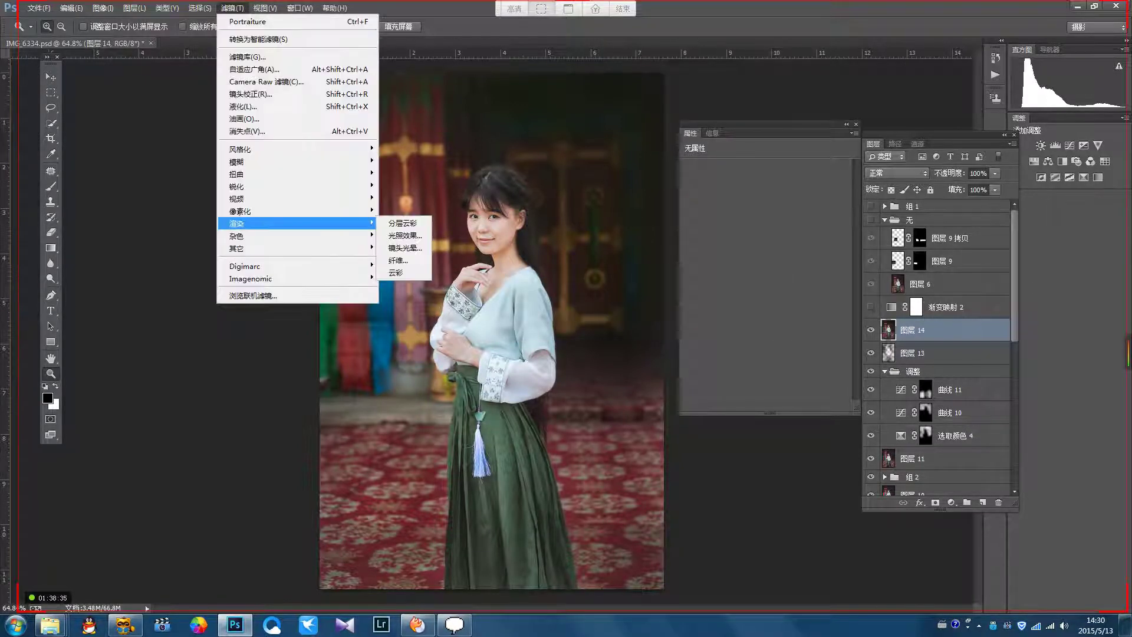
{"action": "left_click", "coordinate": [266, 82]}
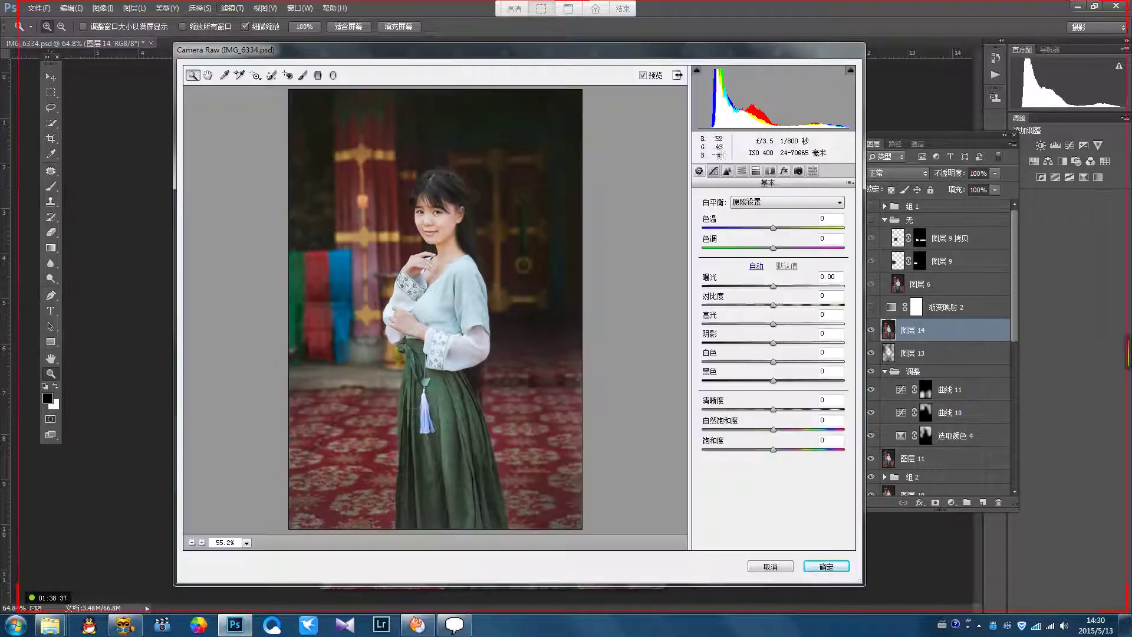
{"action": "mouse_move", "coordinate": [773, 410]}
{"action": "left_mouse_down"}
{"action": "mouse_move", "coordinate": [718, 408]}
{"action": "mouse_move", "coordinate": [824, 409]}
{"action": "mouse_move", "coordinate": [759, 408]}
{"action": "left_mouse_up"}
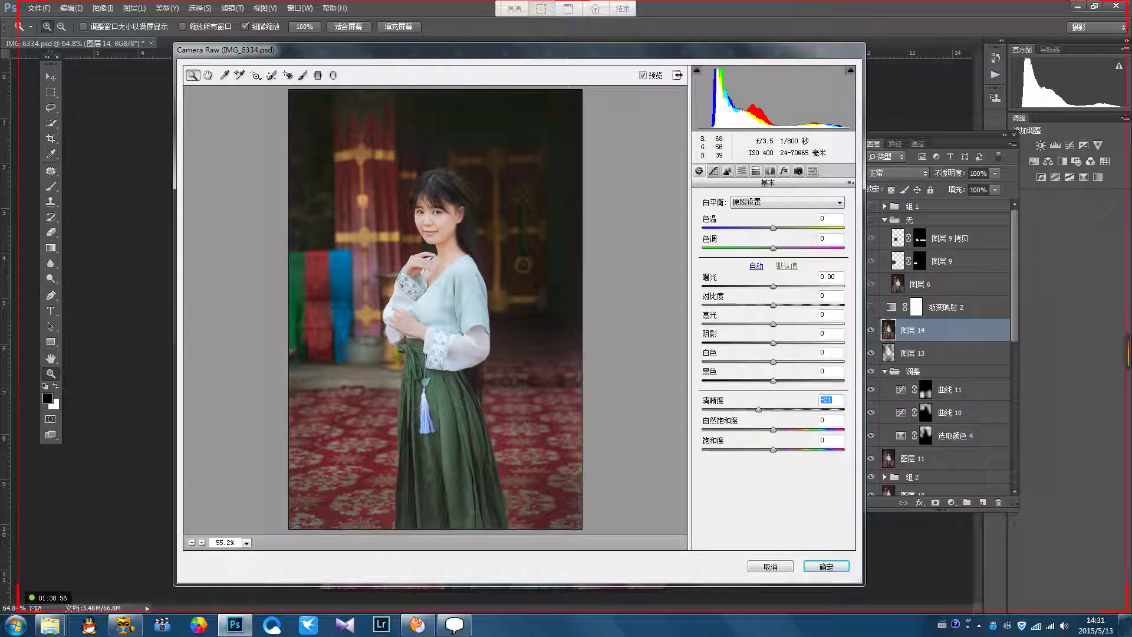
{"action": "key", "text": "Return"}
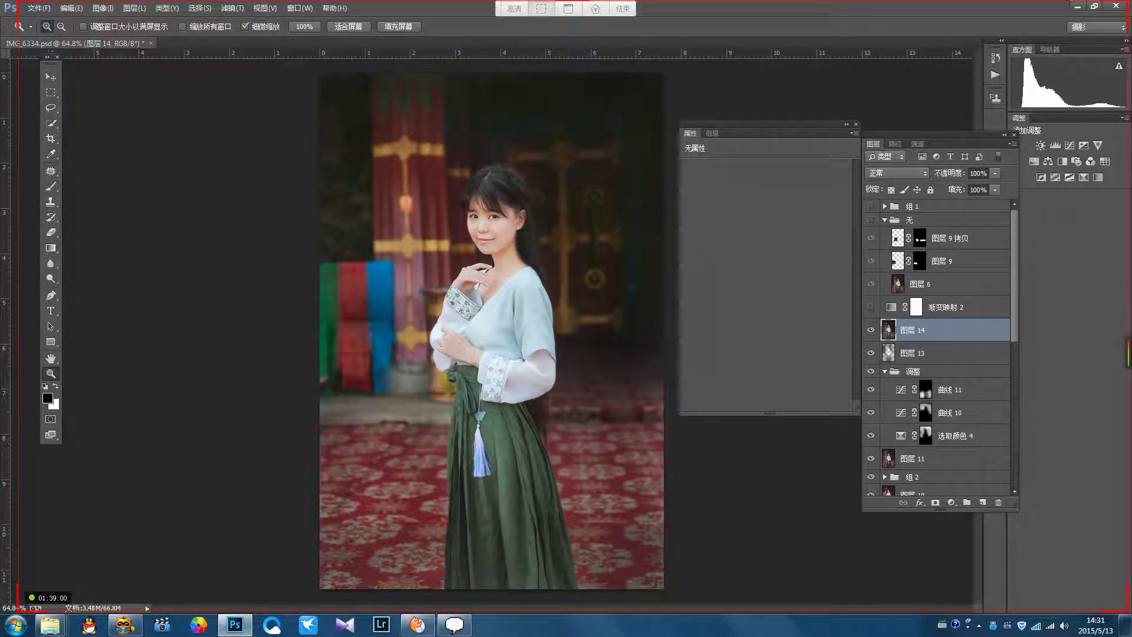
Step: Add an inverted mask to the stamped layer and paint the softening in over the face with a smaller brush
{"action": "left_click", "coordinate": [935, 502]}
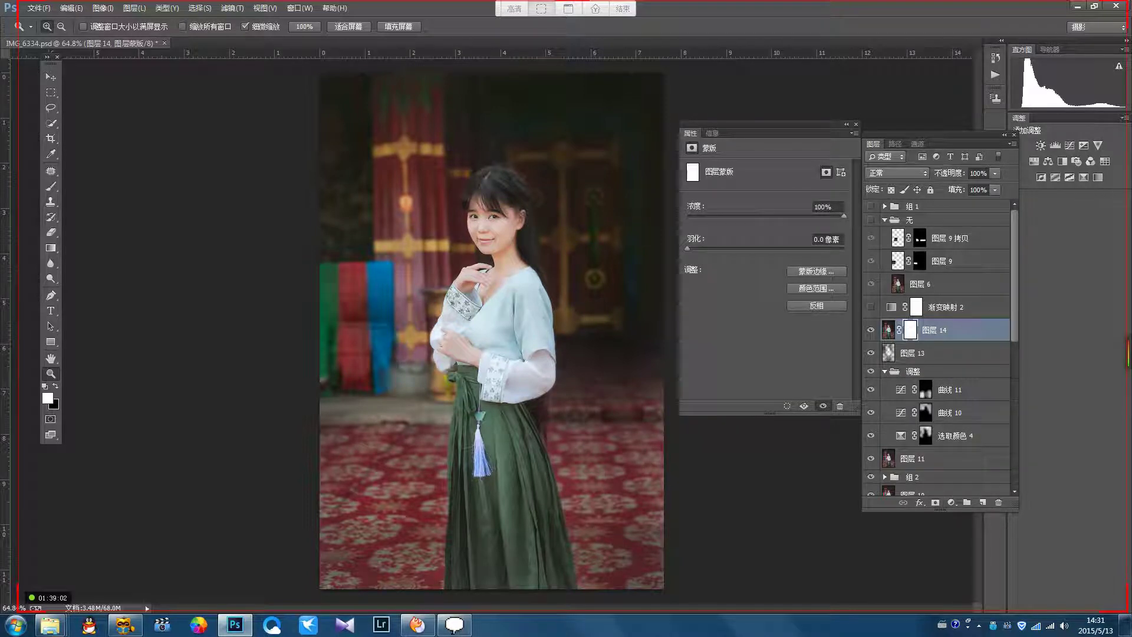
{"action": "key", "text": "ctrl+i"}
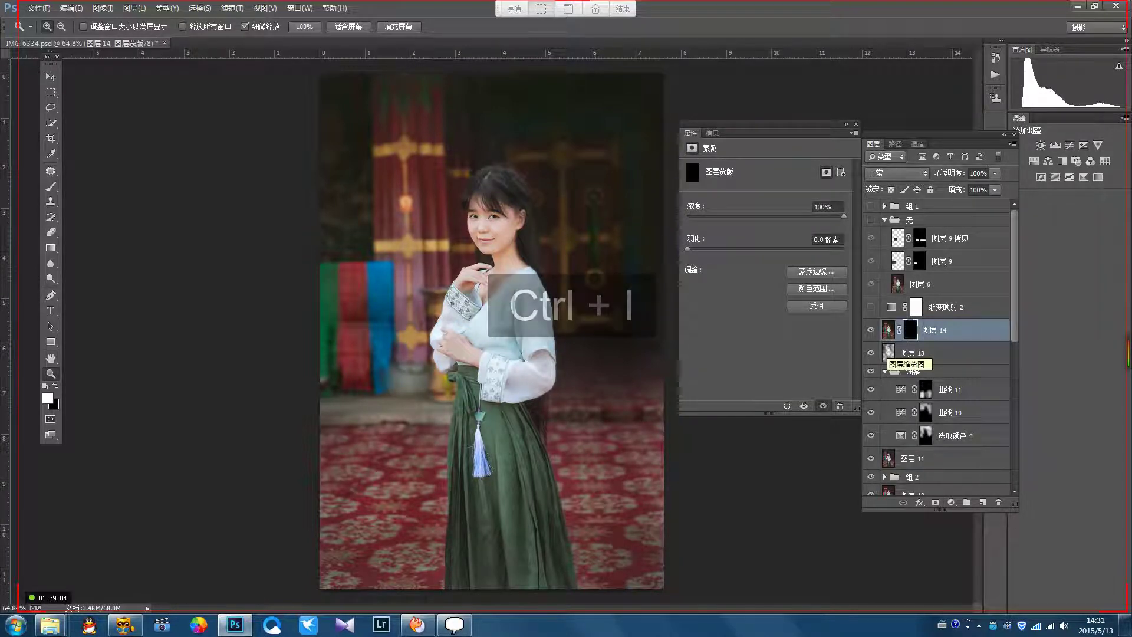
{"action": "key", "text": "b"}
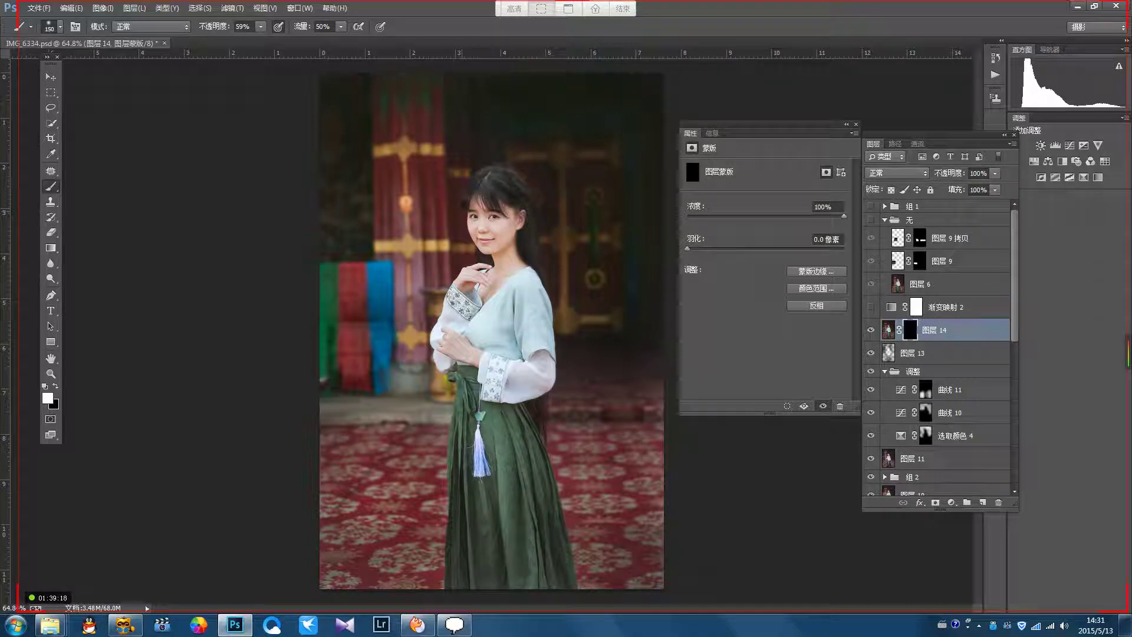
{"action": "key", "text": "z"}
{"action": "mouse_move", "coordinate": [462, 231]}
{"action": "left_mouse_down"}
{"action": "mouse_move", "coordinate": [548, 231]}
{"action": "mouse_move", "coordinate": [538, 231]}
{"action": "left_mouse_up"}
{"action": "key", "text": "b"}
{"action": "key", "text": "bracketleft"}
{"action": "key", "text": "bracketleft"}
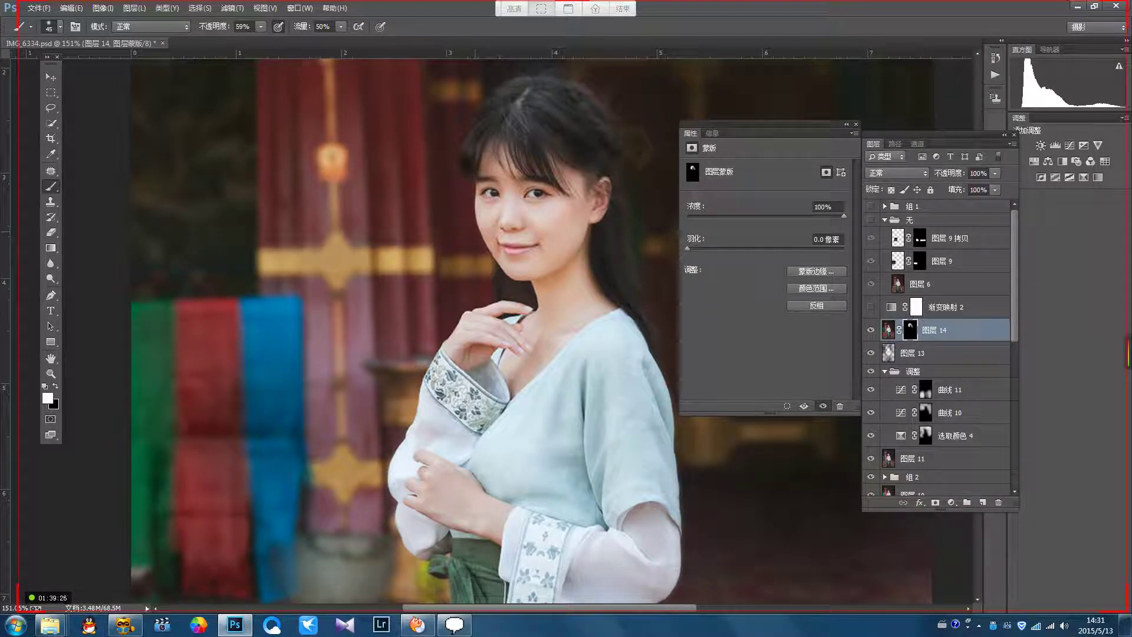
Step: Check the softened face against the whole portrait and delete the stamped layer
{"action": "key", "text": "z"}
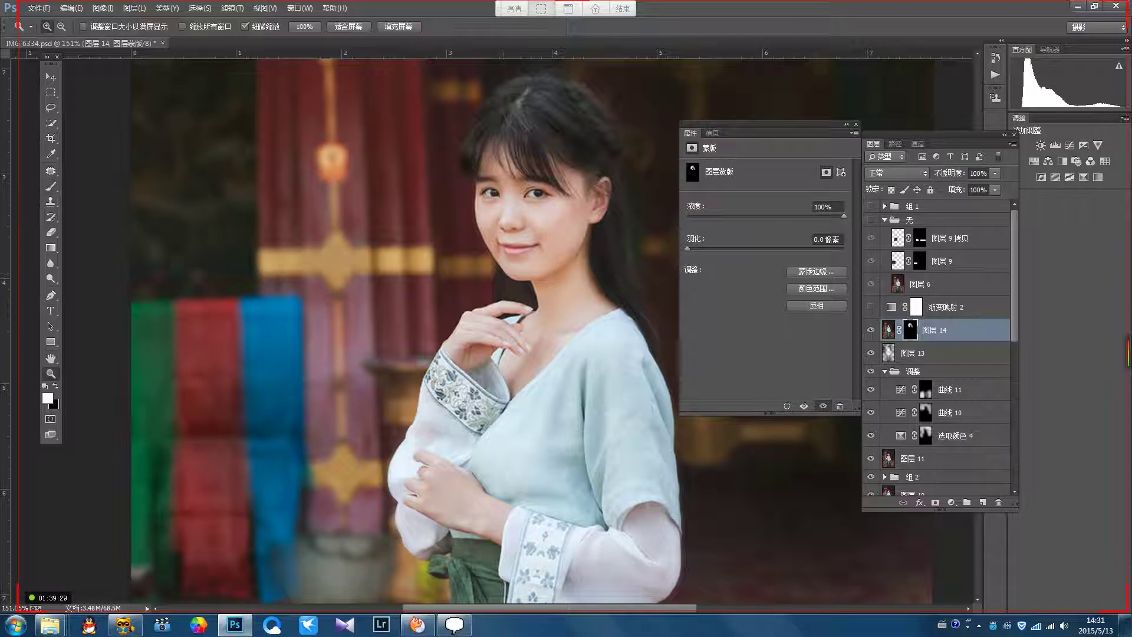
{"action": "left_click_drag", "start_coordinate": [529, 236], "coordinate": [503, 237]}
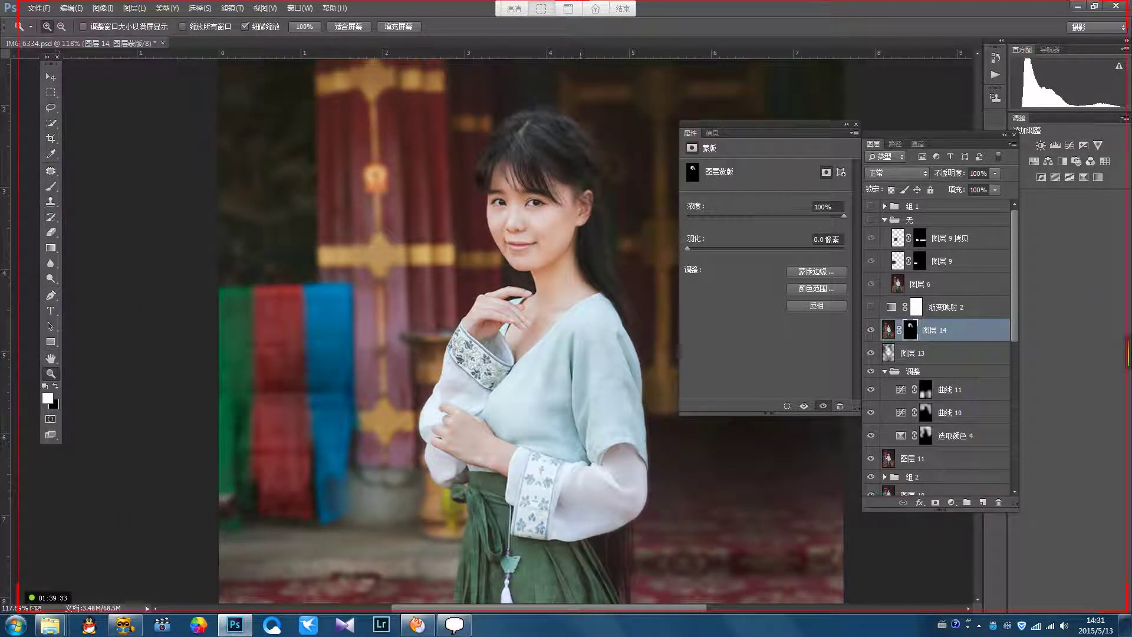
{"action": "left_click_drag", "start_coordinate": [574, 261], "coordinate": [536, 286]}
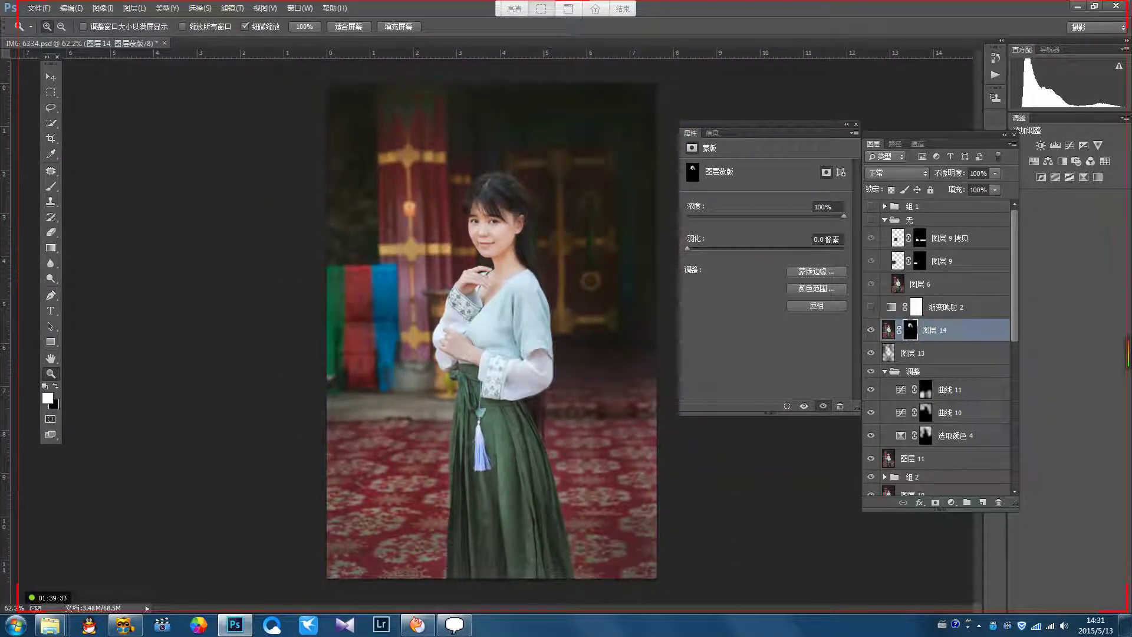
{"action": "left_click", "coordinate": [889, 330]}
{"action": "key", "text": "Delete"}
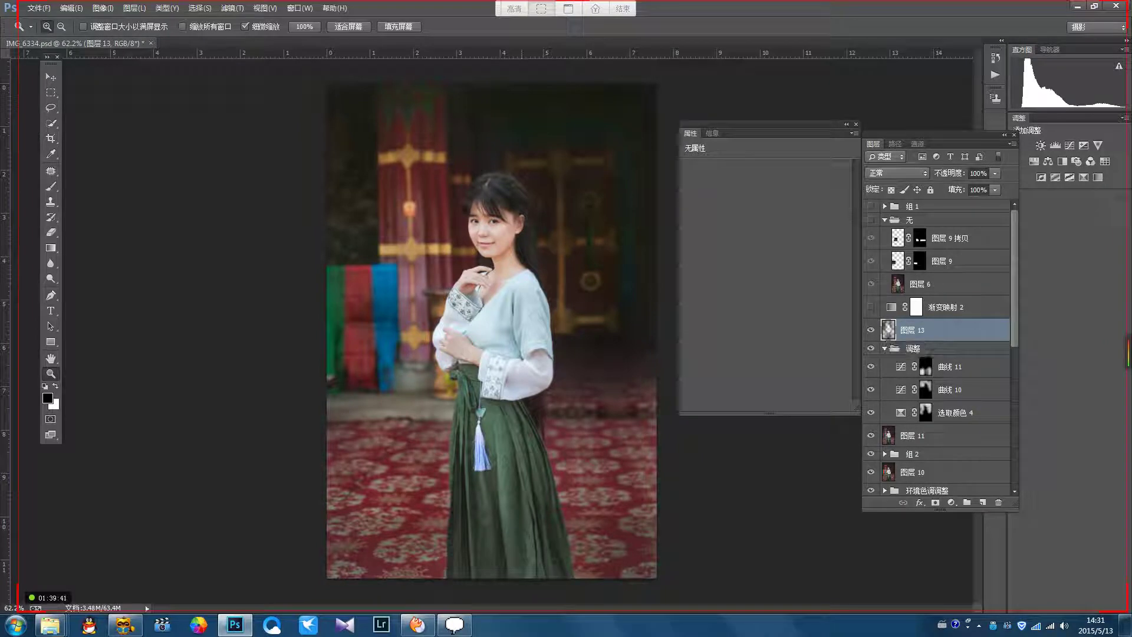
Step: Close IMG_6334.psd without saving the changes
{"action": "key", "text": "alt+w"}
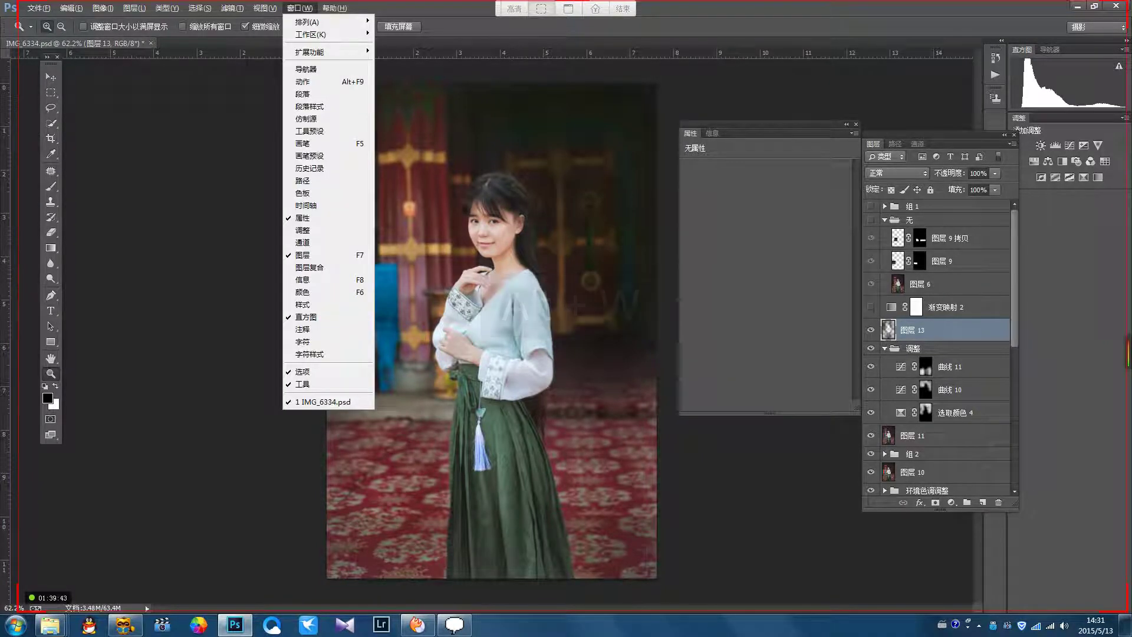
{"action": "key", "text": "Escape"}
{"action": "key", "text": "ctrl+w"}
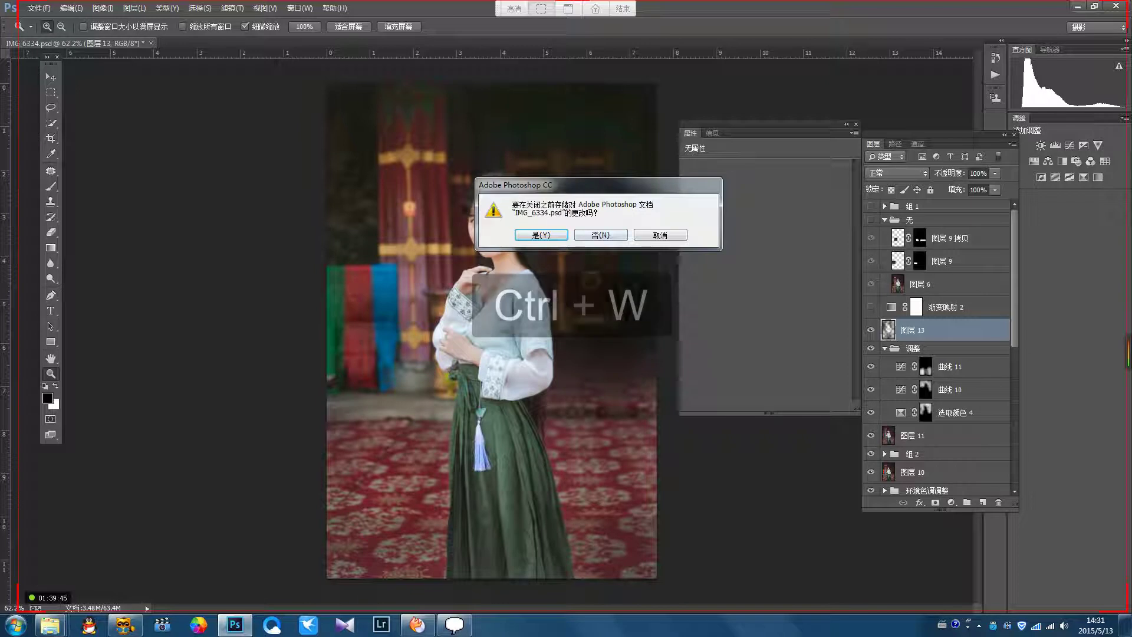
{"action": "key", "text": "n"}
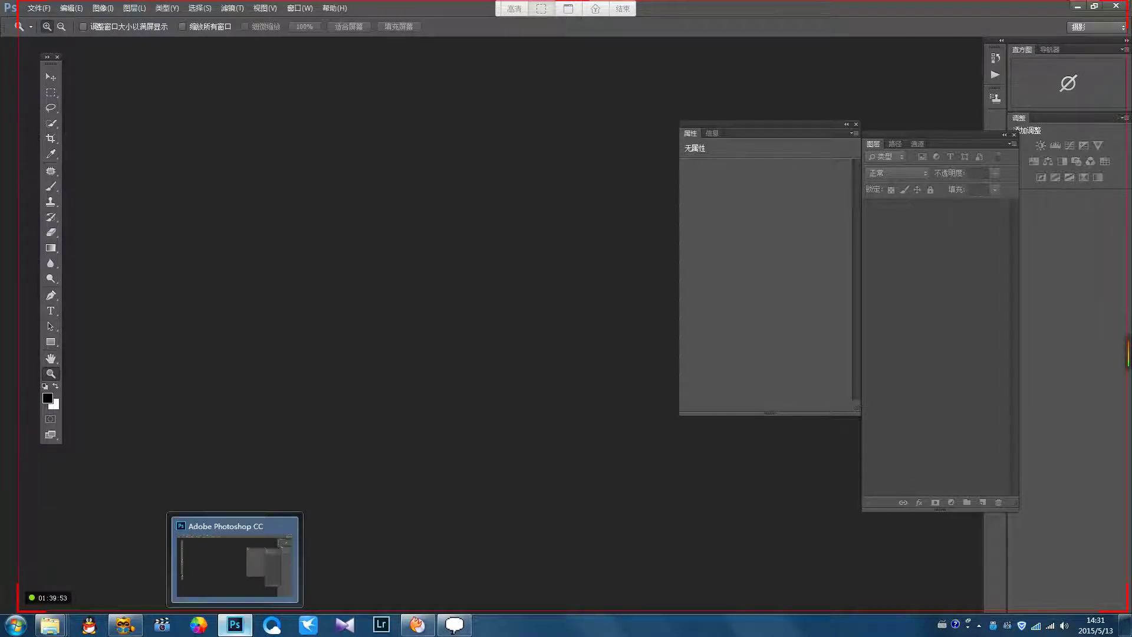
Step: Open the image 0T6A7151.jpg from the 0513 folder in Photoshop and collapse the floating properties panel
{"action": "left_click", "coordinate": [1077, 5]}
{"action": "left_click", "coordinate": [613, 359]}
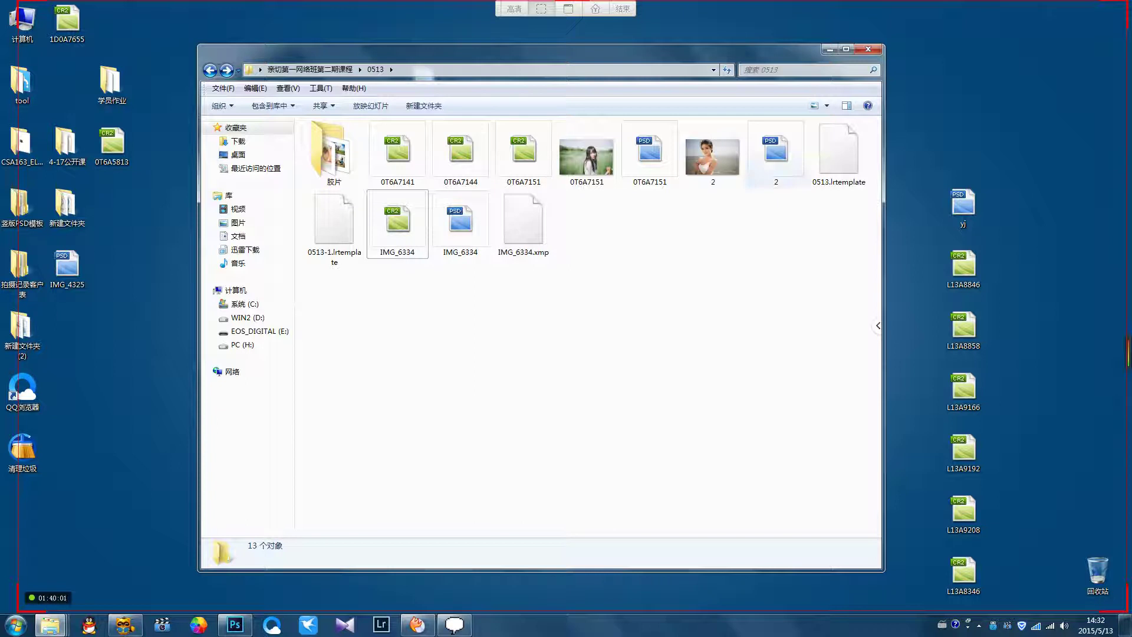
{"action": "left_click", "coordinate": [586, 156]}
{"action": "left_click", "coordinate": [607, 236]}
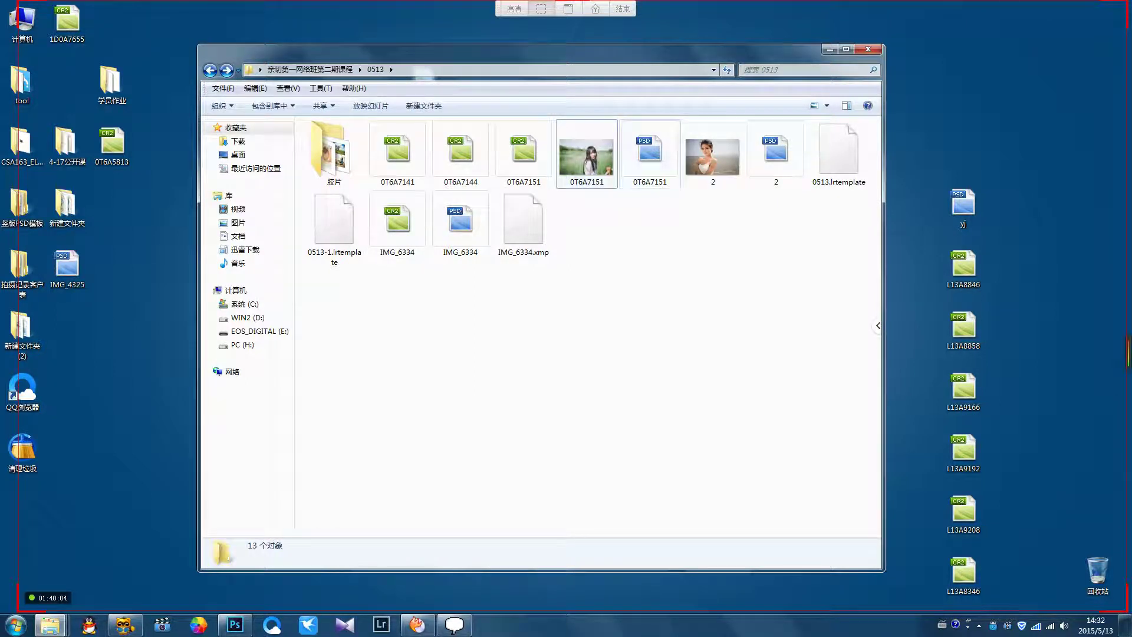
{"action": "left_click_drag", "start_coordinate": [589, 154], "coordinate": [463, 295]}
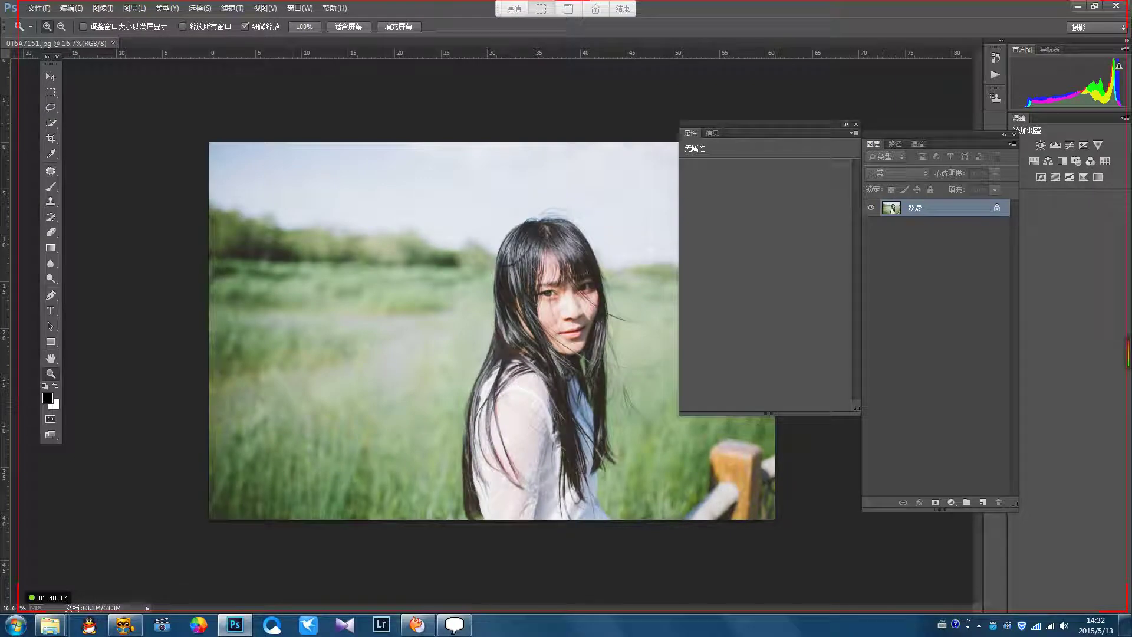
{"action": "left_click", "coordinate": [846, 124]}
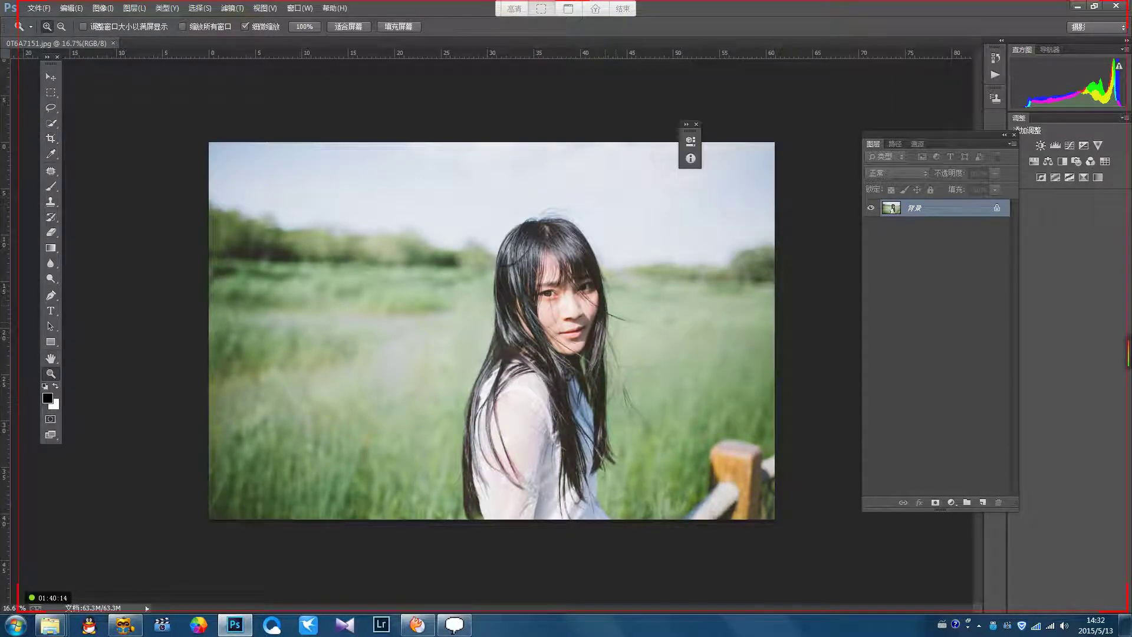
Step: Open 0T6A7151.psd from the 0513 folder as a second document
{"action": "left_click_drag", "start_coordinate": [613, 318], "coordinate": [615, 318]}
{"action": "left_click", "coordinate": [613, 283]}
{"action": "left_click_drag", "start_coordinate": [649, 154], "coordinate": [489, 39]}
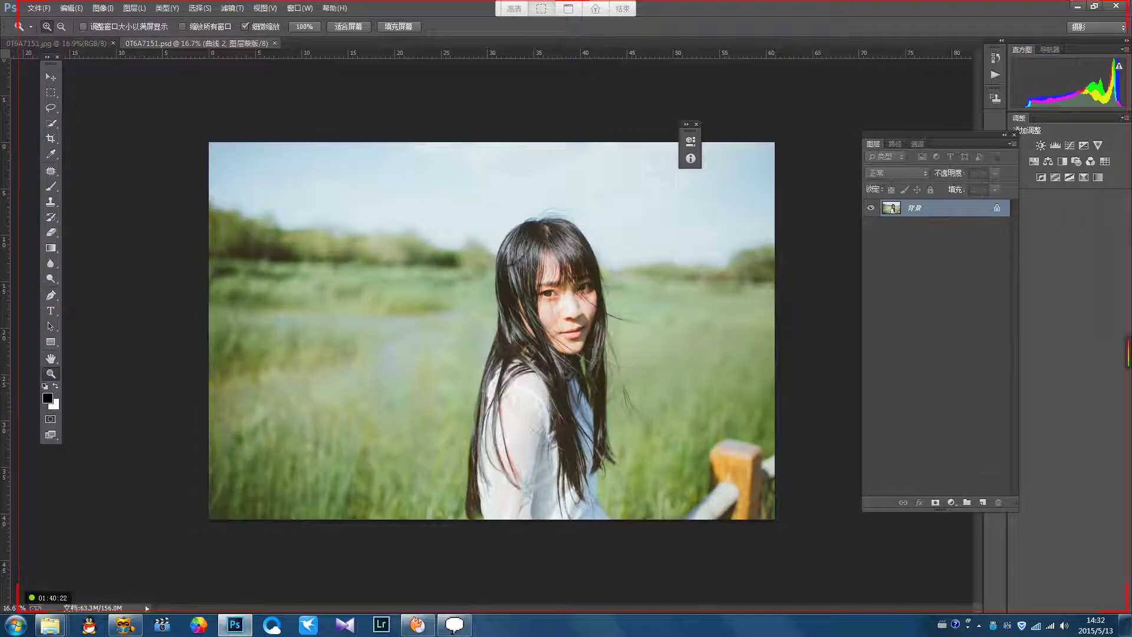
Step: Hide the five adjustment layers and 图层 1 so only 背景 shows, and examine the face at 100%
{"action": "left_click", "coordinate": [871, 276]}
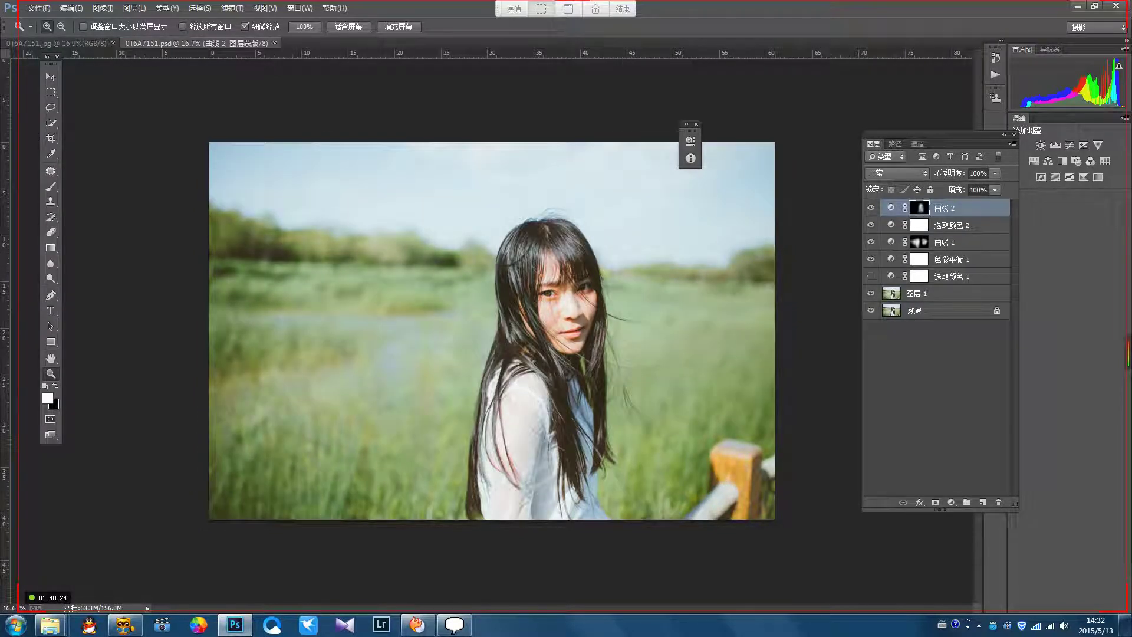
{"action": "left_click", "coordinate": [871, 259]}
{"action": "left_click_drag", "start_coordinate": [871, 259], "coordinate": [870, 208]}
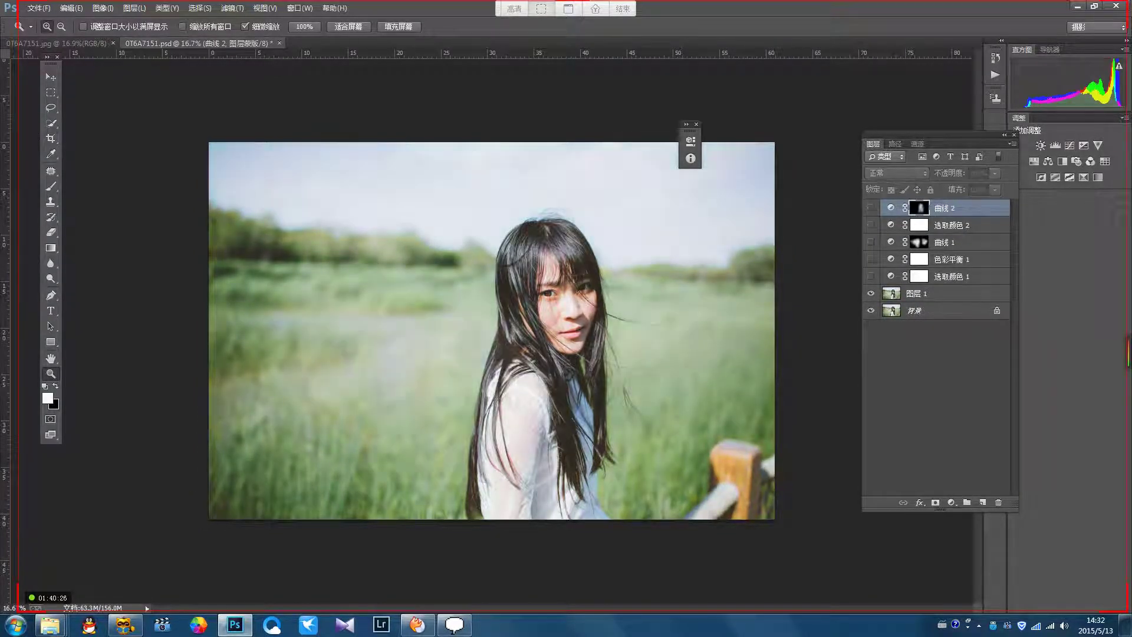
{"action": "left_click_drag", "start_coordinate": [589, 292], "coordinate": [615, 292]}
{"action": "left_click", "coordinate": [871, 293]}
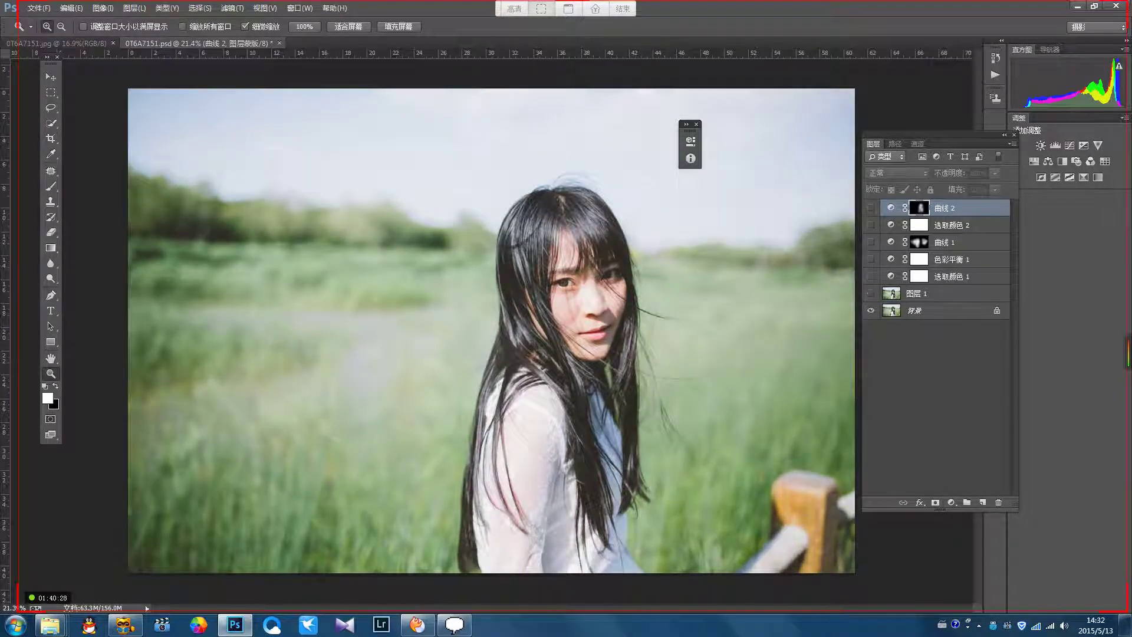
{"action": "key", "text": "ctrl+1"}
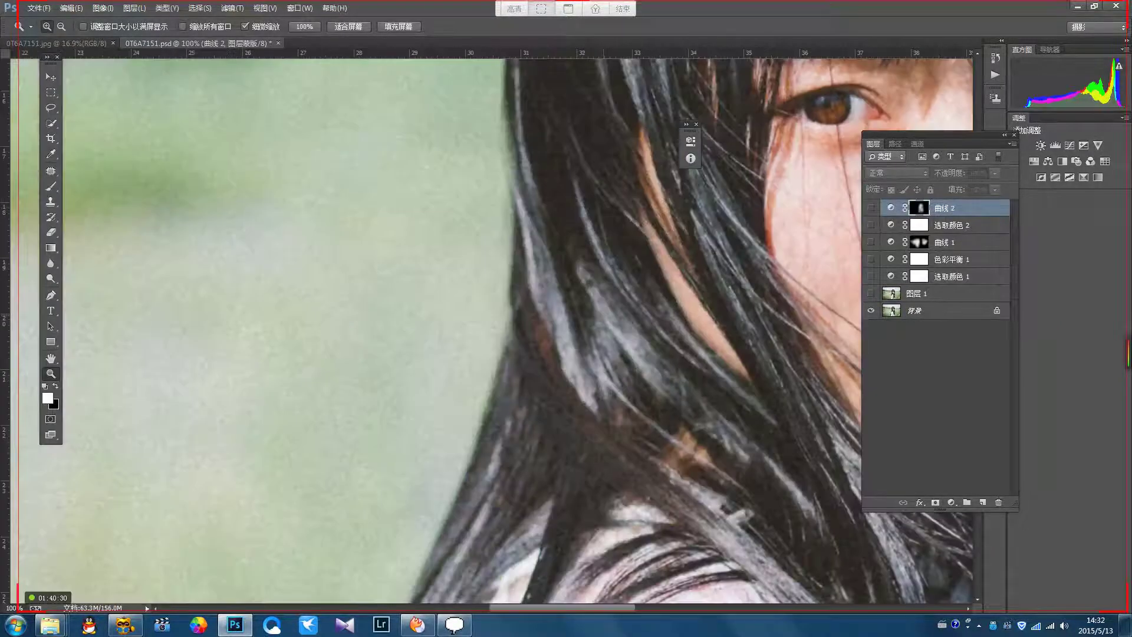
{"action": "left_click_drag", "start_coordinate": [698, 273], "coordinate": [435, 370]}
{"action": "left_click_drag", "start_coordinate": [607, 328], "coordinate": [513, 369]}
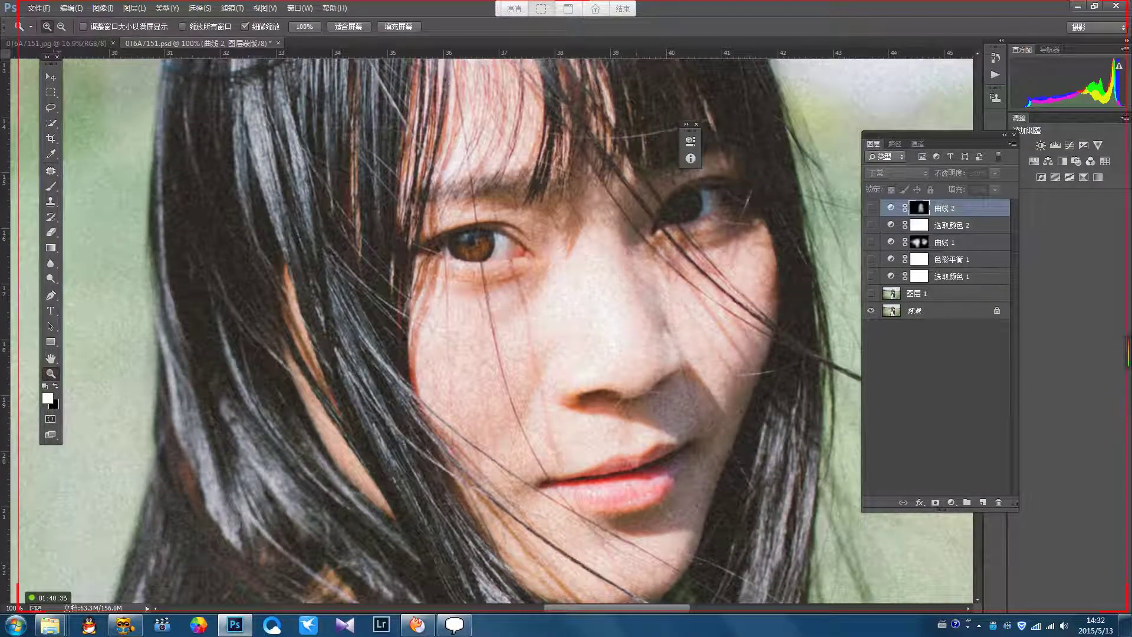
{"action": "key", "text": "ctrl+0"}
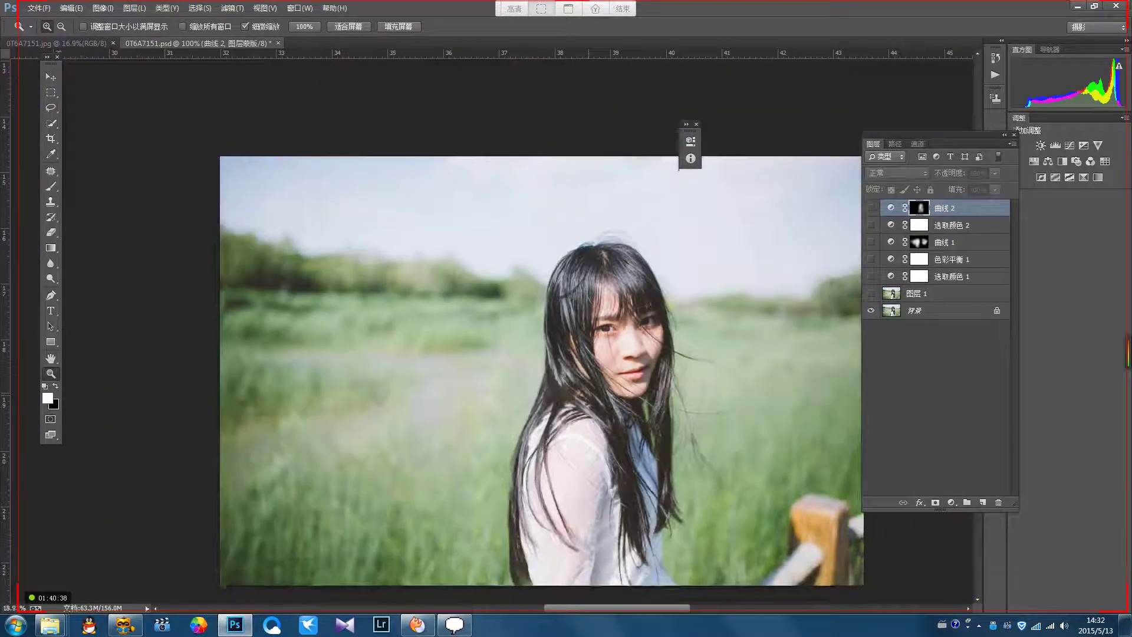
{"action": "left_click_drag", "start_coordinate": [588, 393], "coordinate": [592, 393]}
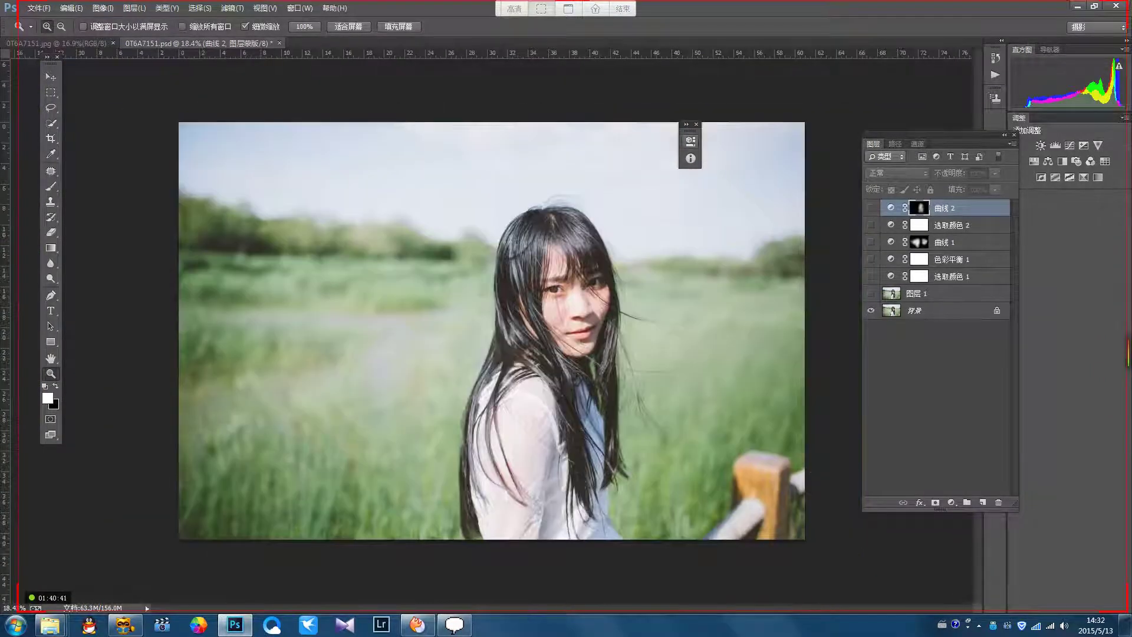
Step: Compare the field portrait with 图层 1 hidden and shown, and leave the layer visible
{"action": "left_click", "coordinate": [870, 293]}
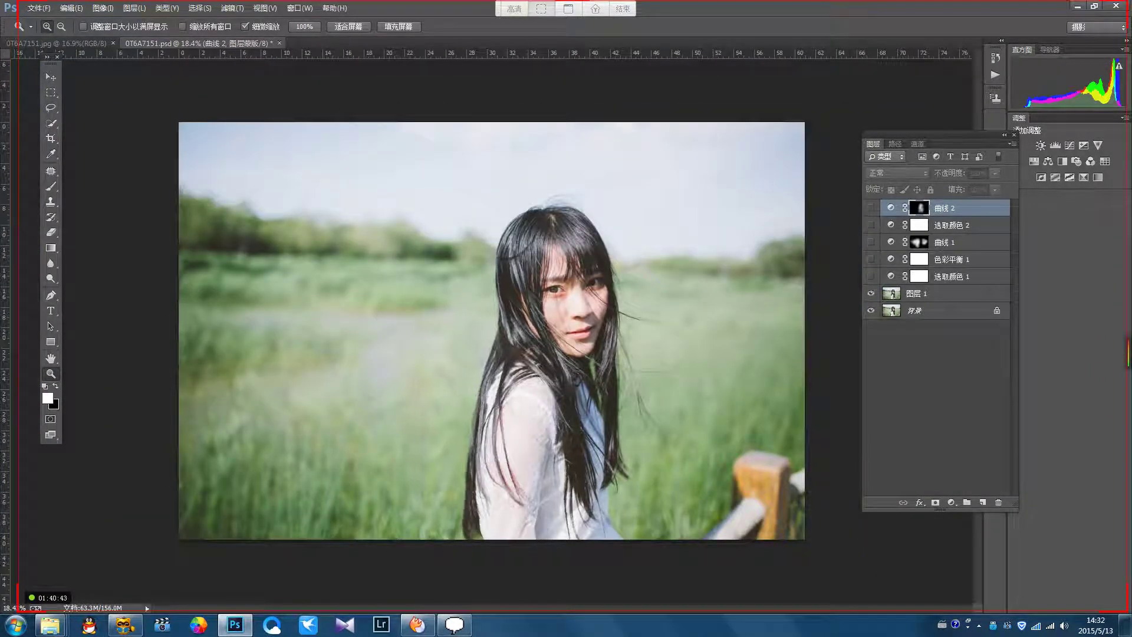
{"action": "left_click", "coordinate": [871, 294]}
{"action": "left_click", "coordinate": [871, 294]}
{"action": "left_click", "coordinate": [870, 293]}
{"action": "left_click", "coordinate": [870, 294]}
{"action": "left_click", "coordinate": [870, 293]}
{"action": "left_click", "coordinate": [870, 293]}
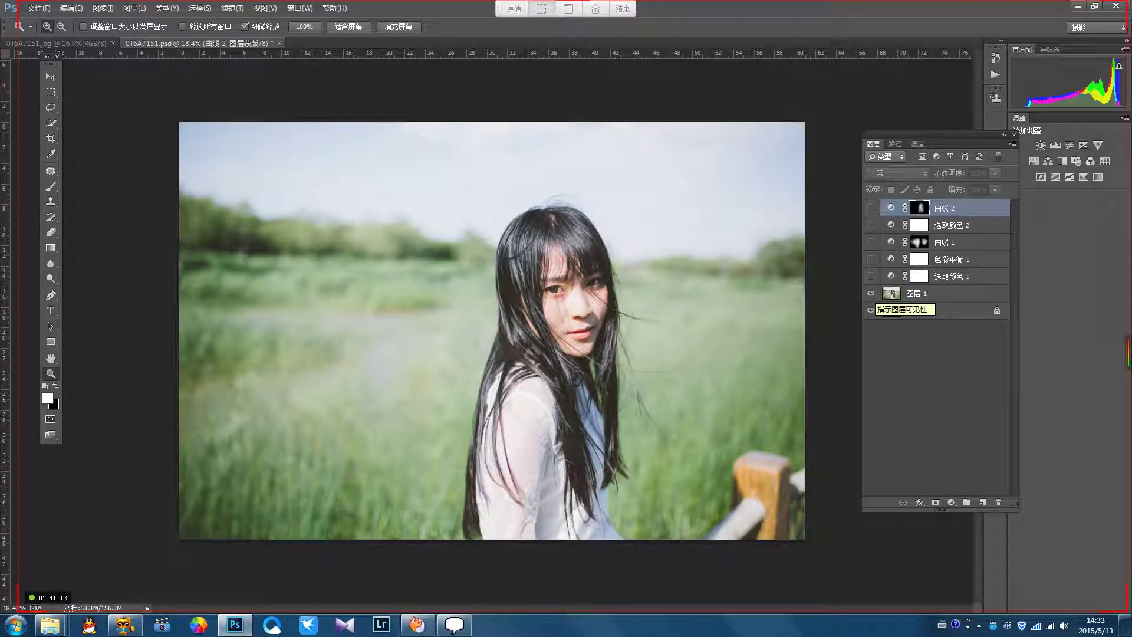
Step: Compare the image with and without the 选取颜色 1 adjustment, leave it visible and select it
{"action": "left_click", "coordinate": [871, 276]}
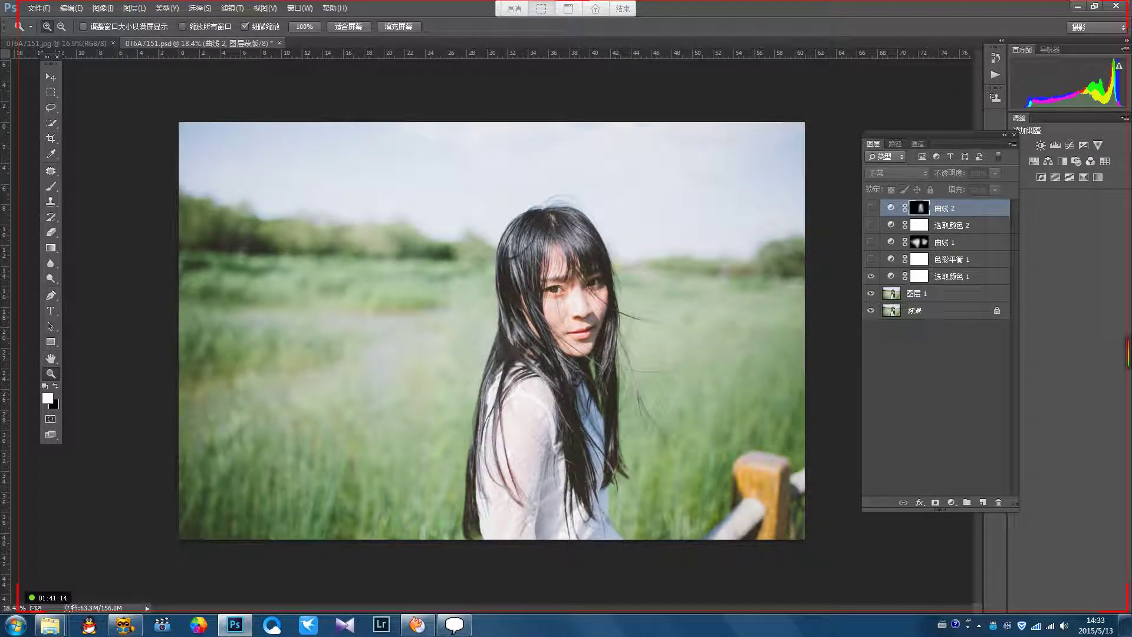
{"action": "left_click", "coordinate": [871, 276]}
{"action": "left_click", "coordinate": [870, 276]}
{"action": "left_click", "coordinate": [890, 276]}
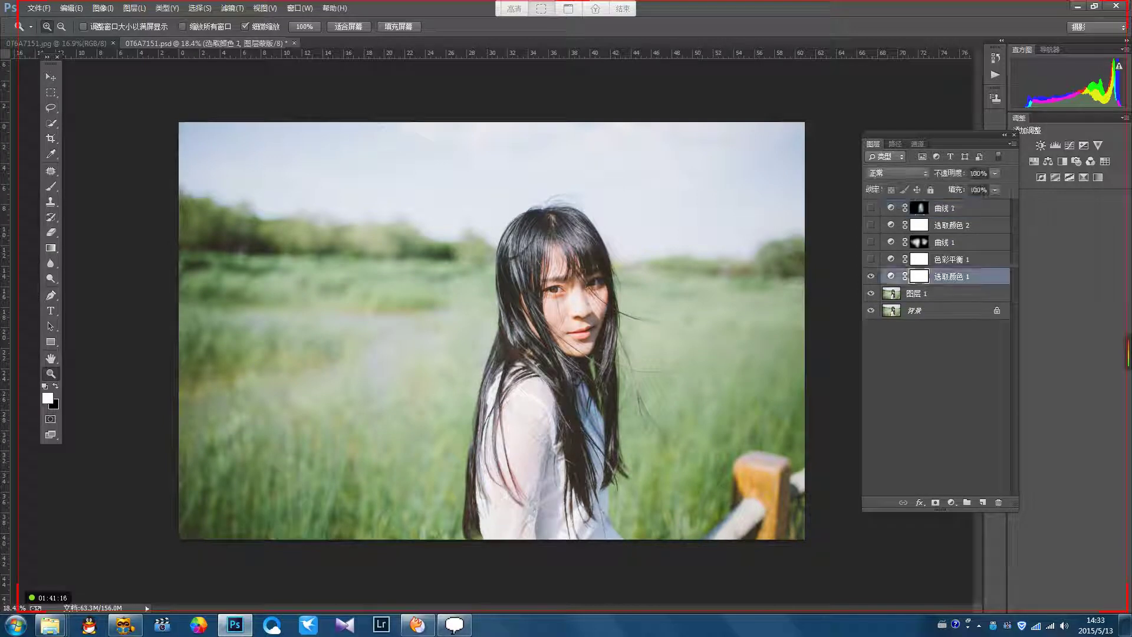
Step: Show and select the 色彩平衡 1 layer, and compare the image with and without 曲线 1
{"action": "left_click", "coordinate": [870, 259]}
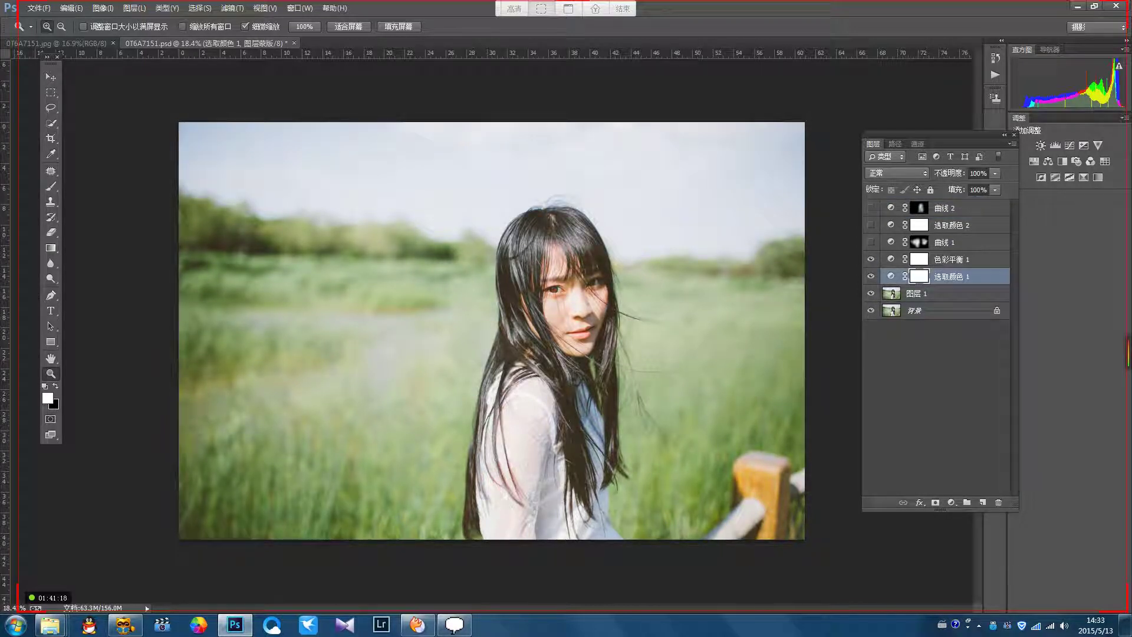
{"action": "left_click", "coordinate": [949, 259]}
{"action": "left_click", "coordinate": [871, 241]}
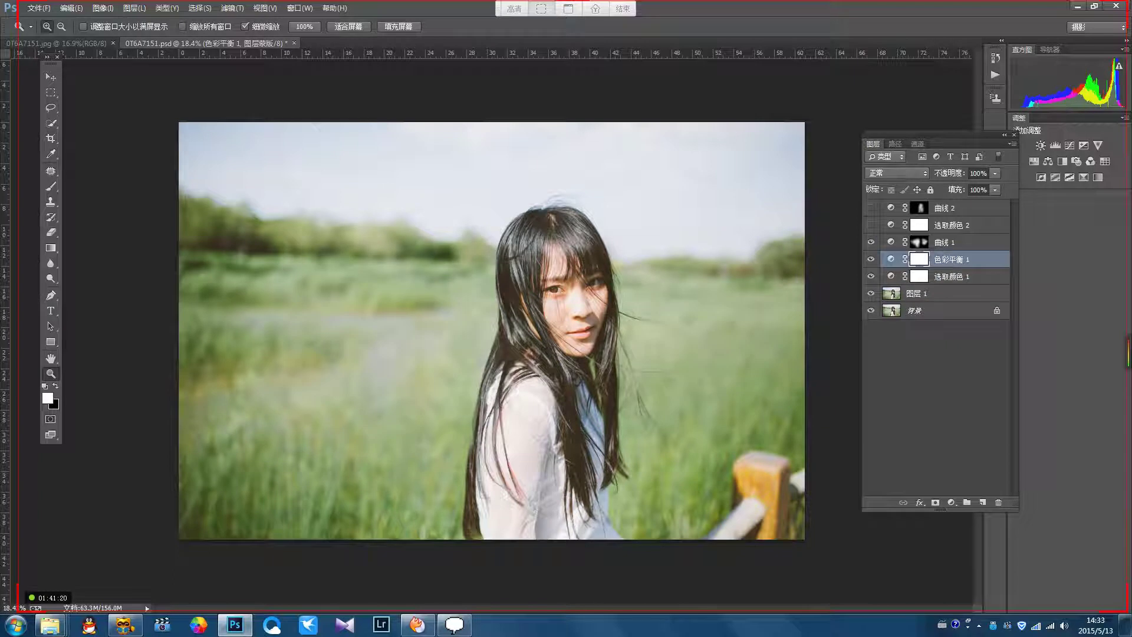
{"action": "left_click", "coordinate": [870, 242]}
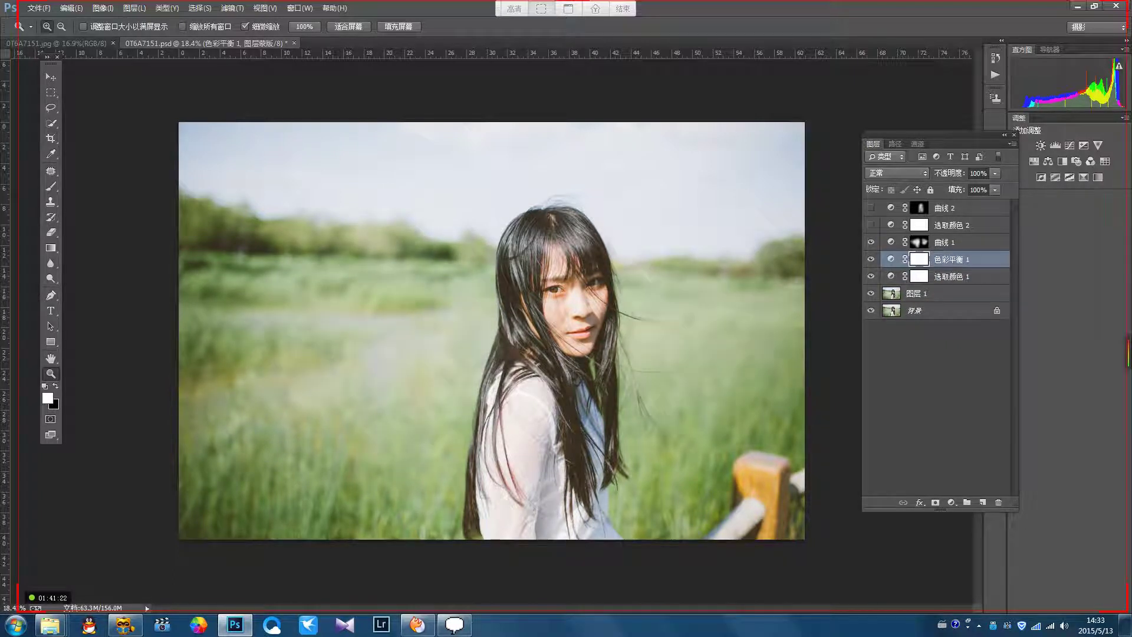
Step: Compare the image with and without 曲线 1, open its curve settings, and leave the layer visible
{"action": "left_click", "coordinate": [871, 242]}
{"action": "double_click", "coordinate": [891, 242]}
{"action": "left_click_drag", "start_coordinate": [601, 134], "coordinate": [994, 315]}
{"action": "left_click", "coordinate": [871, 242]}
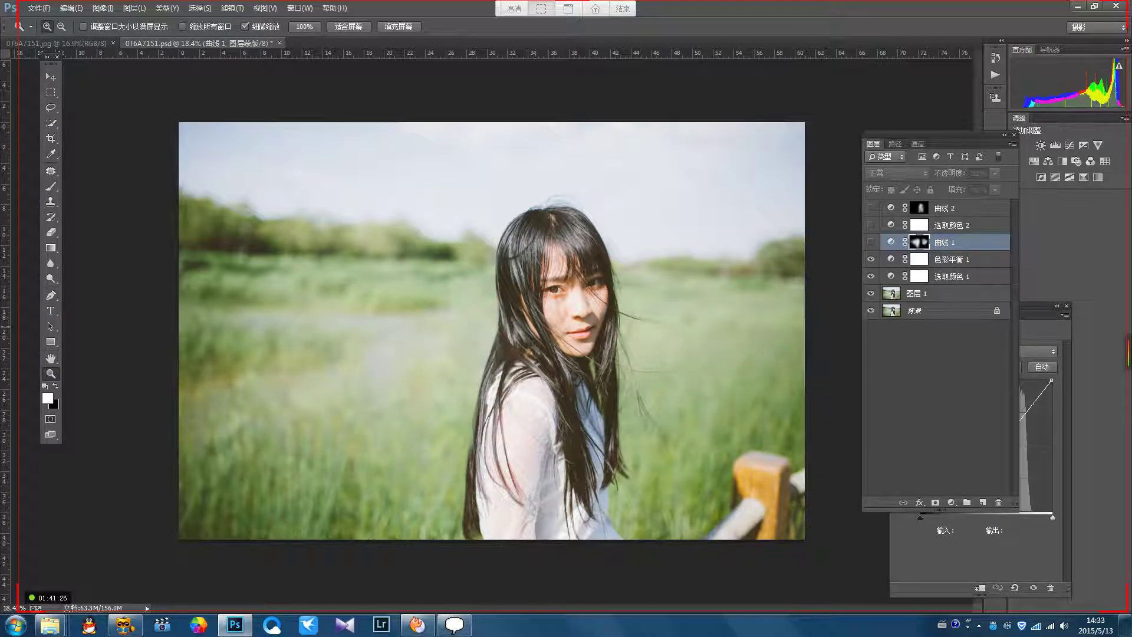
{"action": "left_click", "coordinate": [871, 242]}
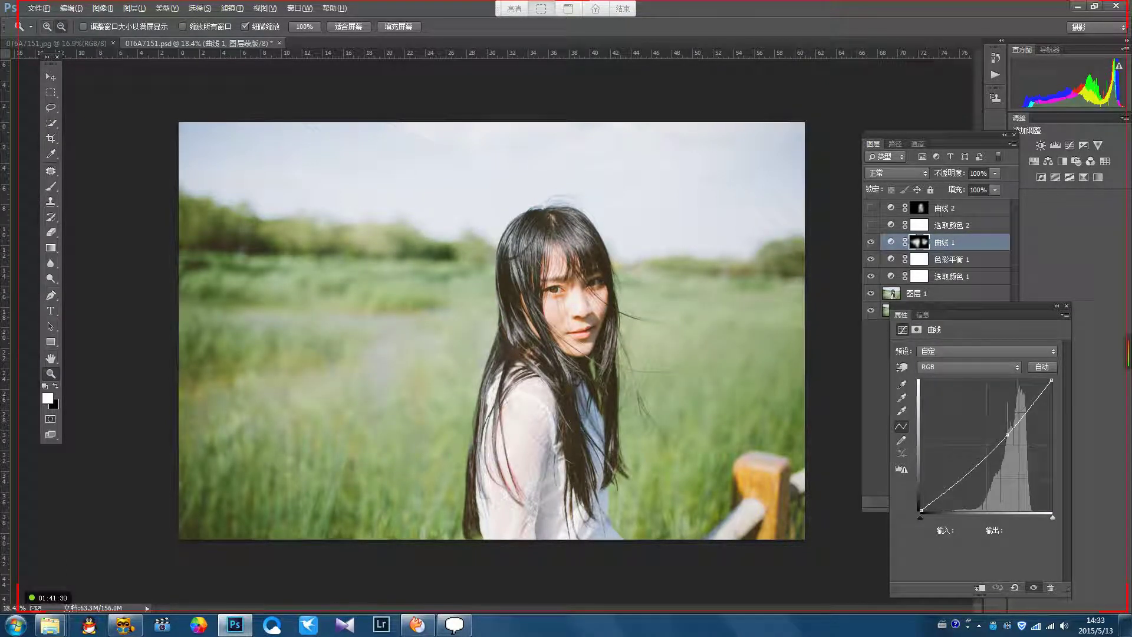
Step: Check the layer mask of 曲线 1, and show and select the 选取颜色 2 layer
{"action": "left_click", "coordinate": [919, 242], "text": "alt"}
{"action": "left_click", "coordinate": [919, 242], "text": "alt"}
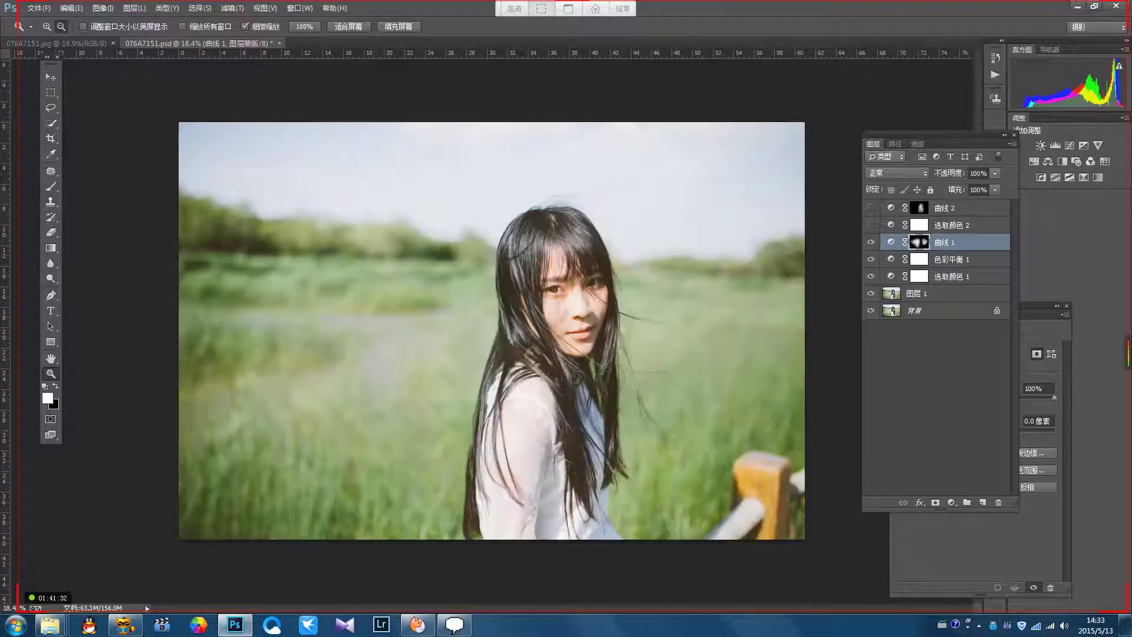
{"action": "left_click", "coordinate": [871, 225]}
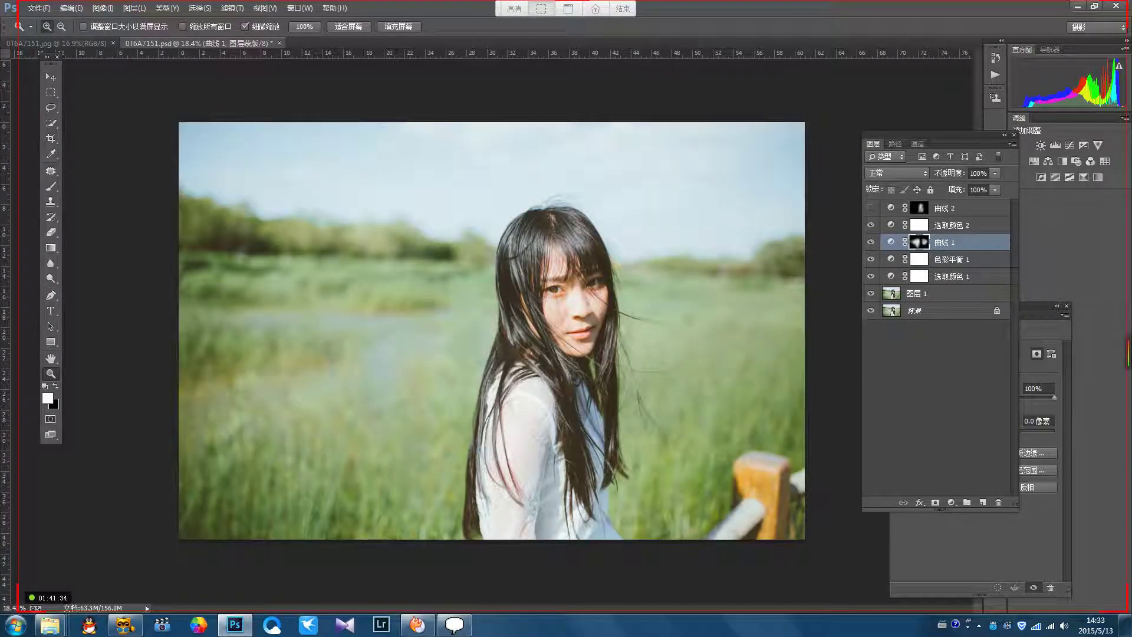
{"action": "left_click", "coordinate": [952, 225]}
{"action": "left_click", "coordinate": [951, 502]}
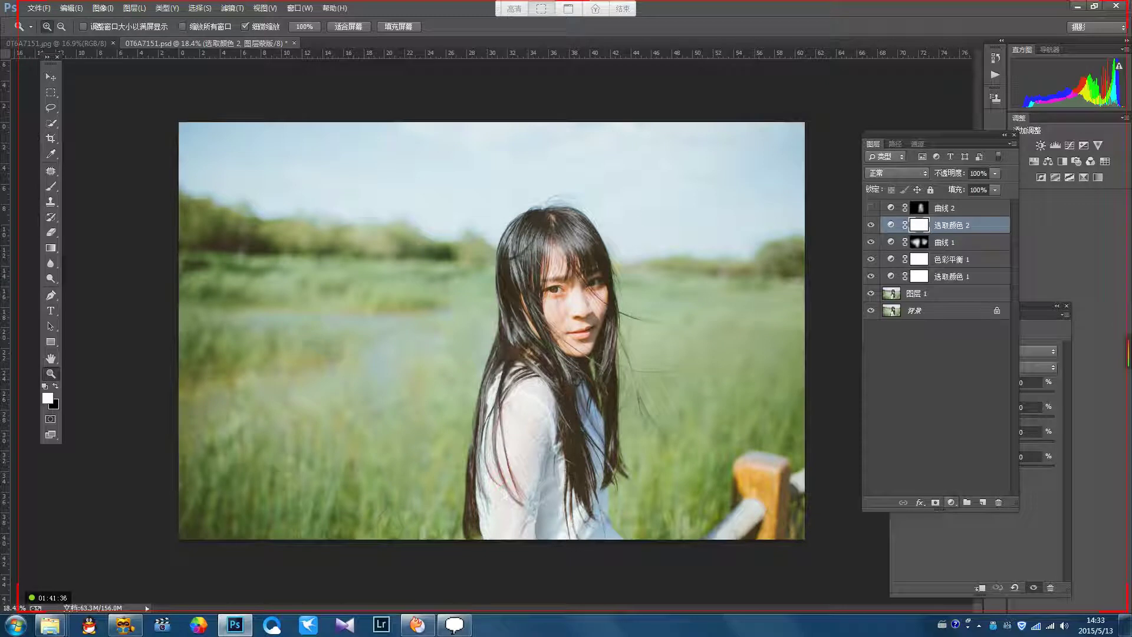
{"action": "left_click", "coordinate": [982, 311]}
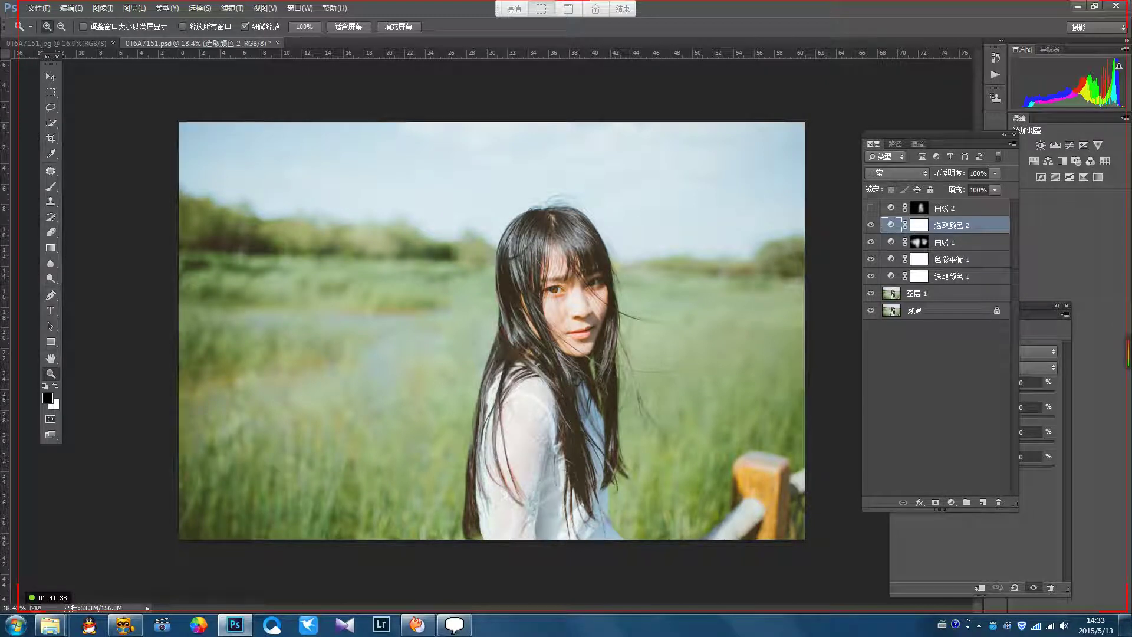
{"action": "double_click", "coordinate": [990, 225]}
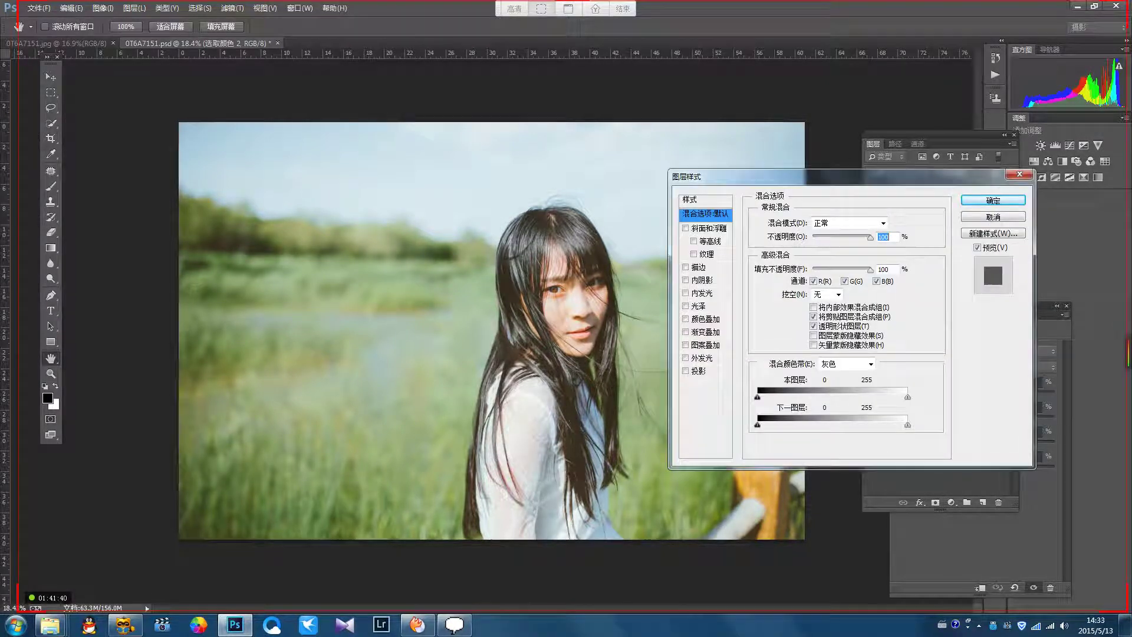
{"action": "key", "text": "Escape"}
{"action": "left_click", "coordinate": [950, 501]}
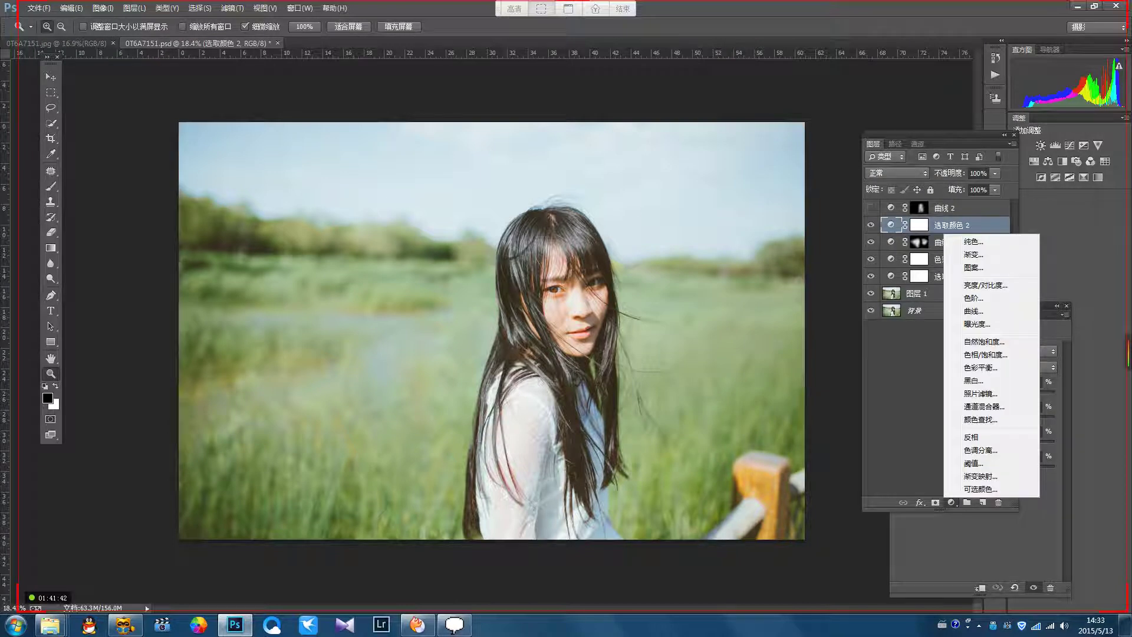
{"action": "left_click", "coordinate": [980, 488]}
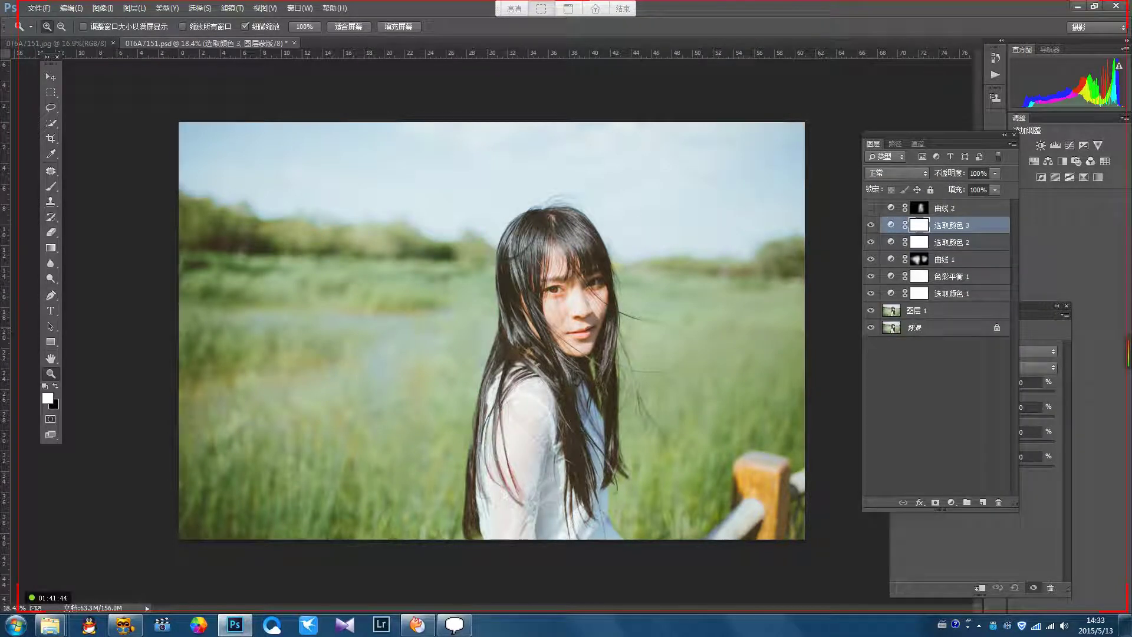
{"action": "key", "text": "Delete"}
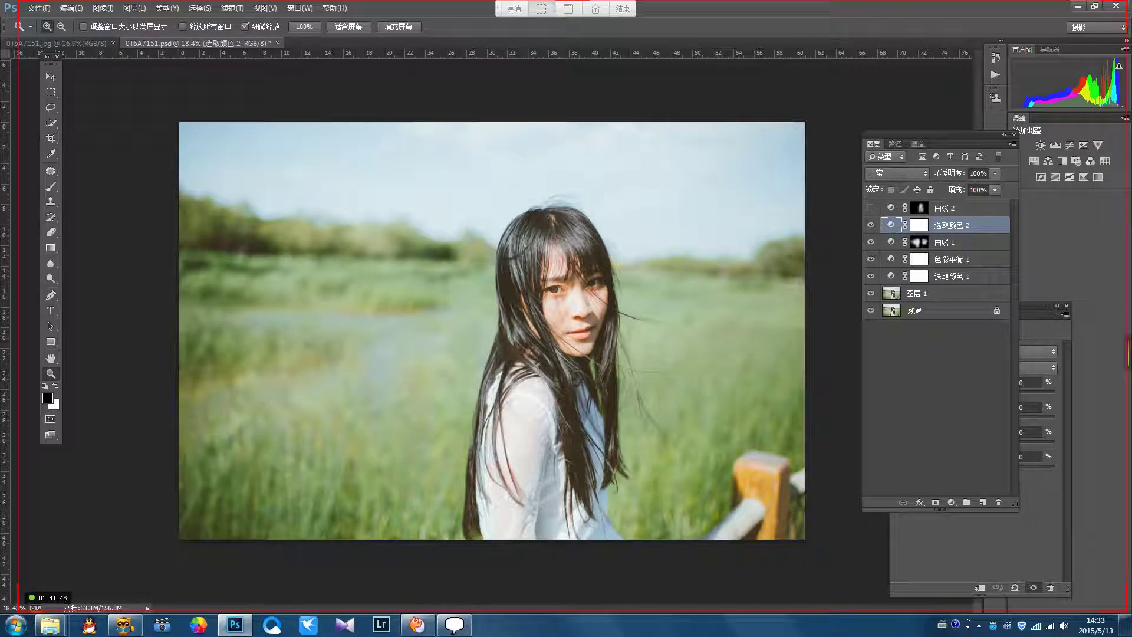
Step: Move the layer and adjustment settings windows clear of the portrait and display the whites (白色) settings of 选取颜色 2
{"action": "left_click_drag", "start_coordinate": [949, 135], "coordinate": [889, 119]}
{"action": "left_click_drag", "start_coordinate": [1011, 306], "coordinate": [898, 228]}
{"action": "left_click", "coordinate": [874, 289]}
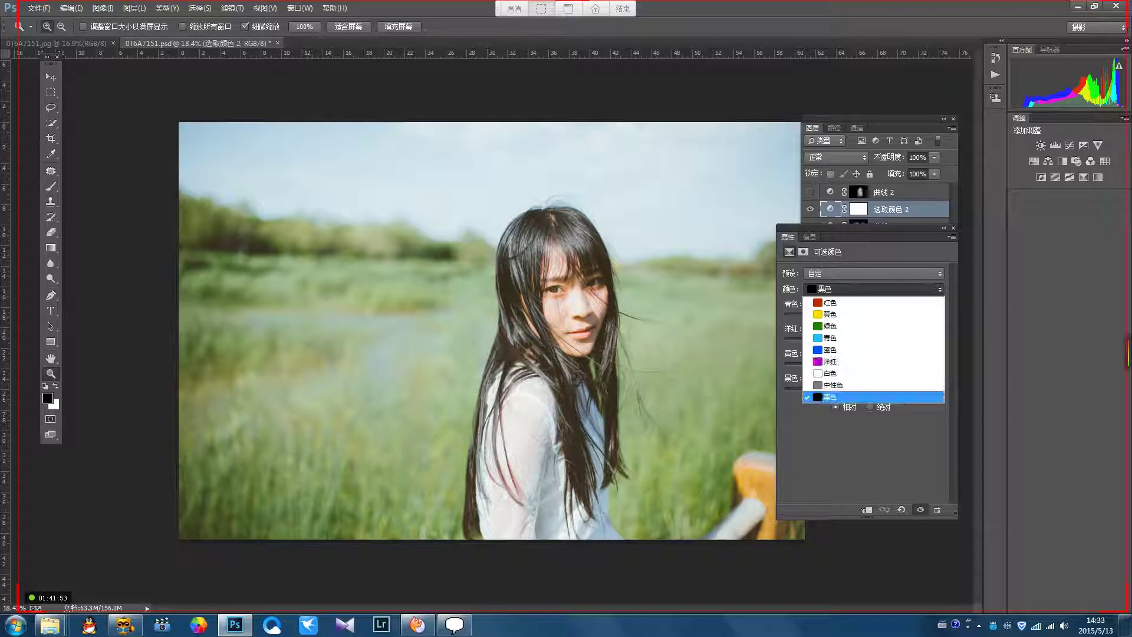
{"action": "left_click", "coordinate": [866, 374]}
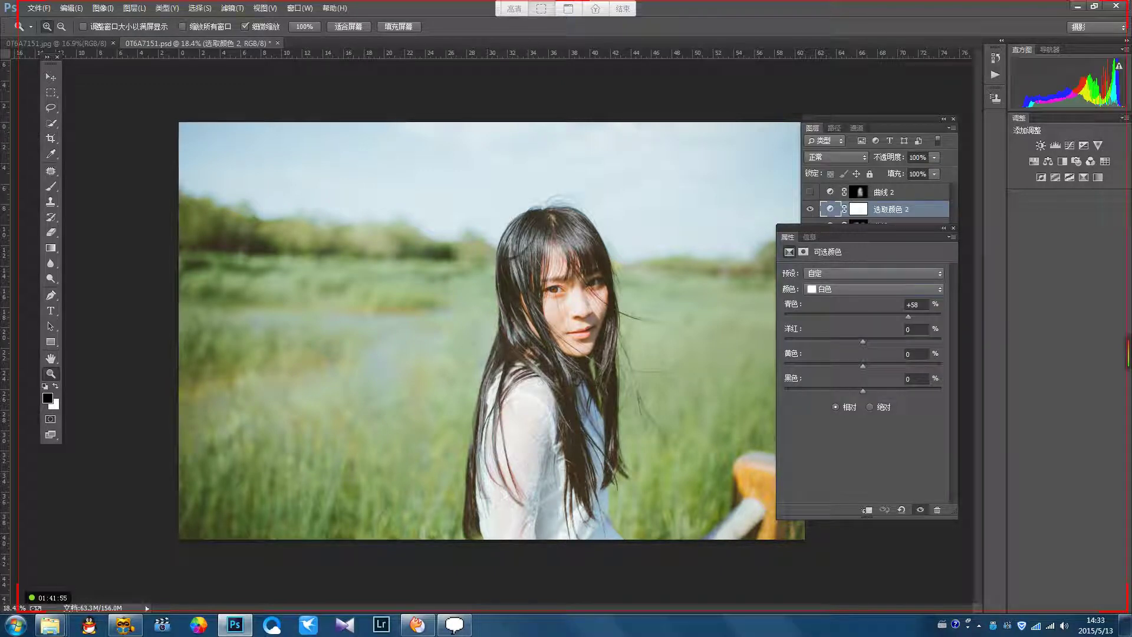
{"action": "left_click_drag", "start_coordinate": [884, 229], "coordinate": [909, 231]}
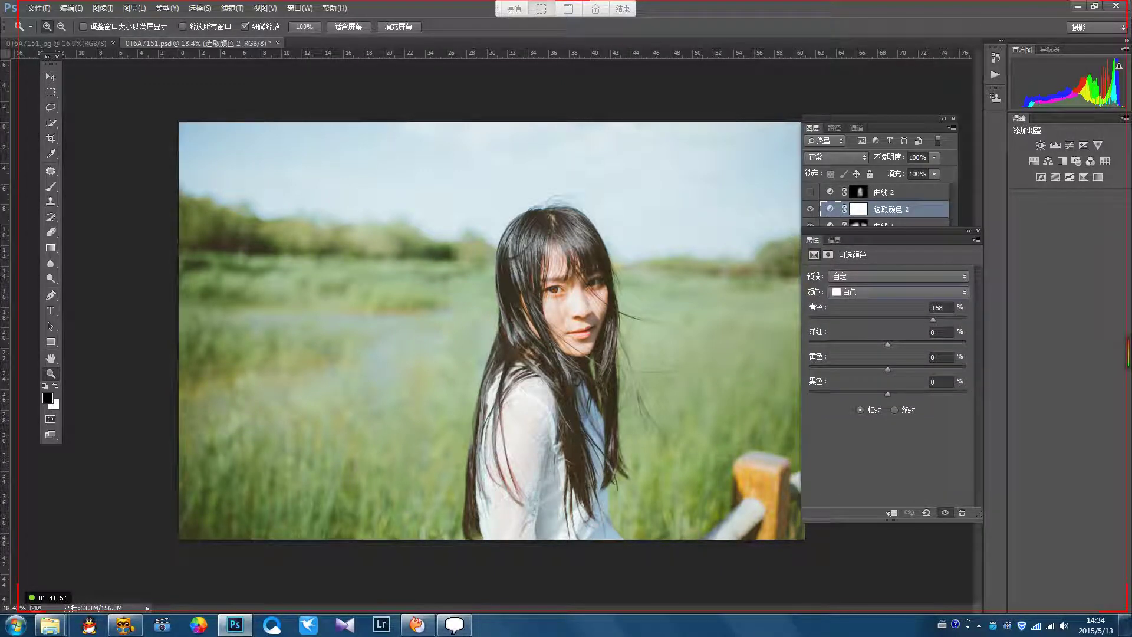
Step: Try the whites' cyan of 选取颜色 2 at 0 and +63, lower it gradually past +57, and close the settings
{"action": "left_click", "coordinate": [933, 319]}
{"action": "type", "text": "0"}
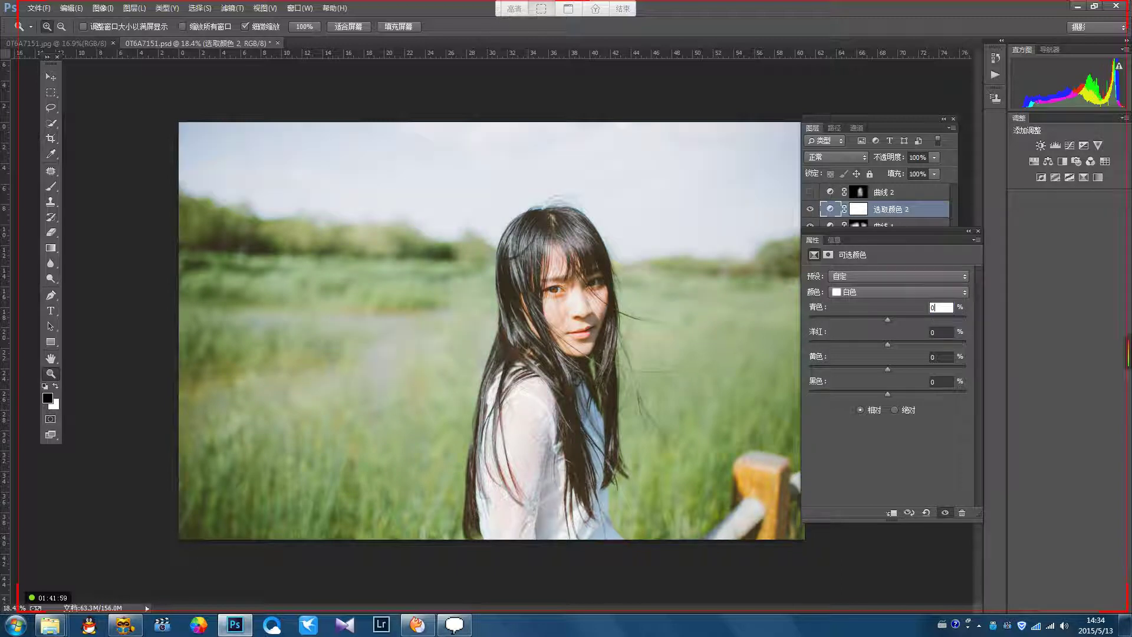
{"action": "type", "text": "63"}
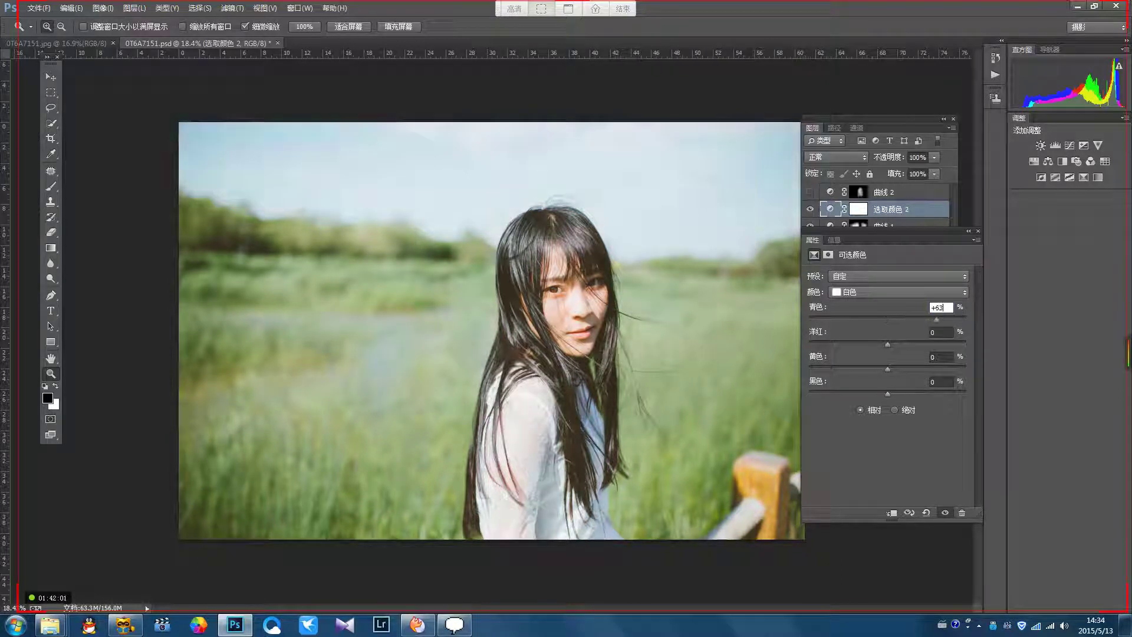
{"action": "key", "text": "Down"}
{"action": "key", "text": "Down"}
{"action": "key", "text": "Down"}
{"action": "key", "text": "Down"}
{"action": "key", "text": "Down"}
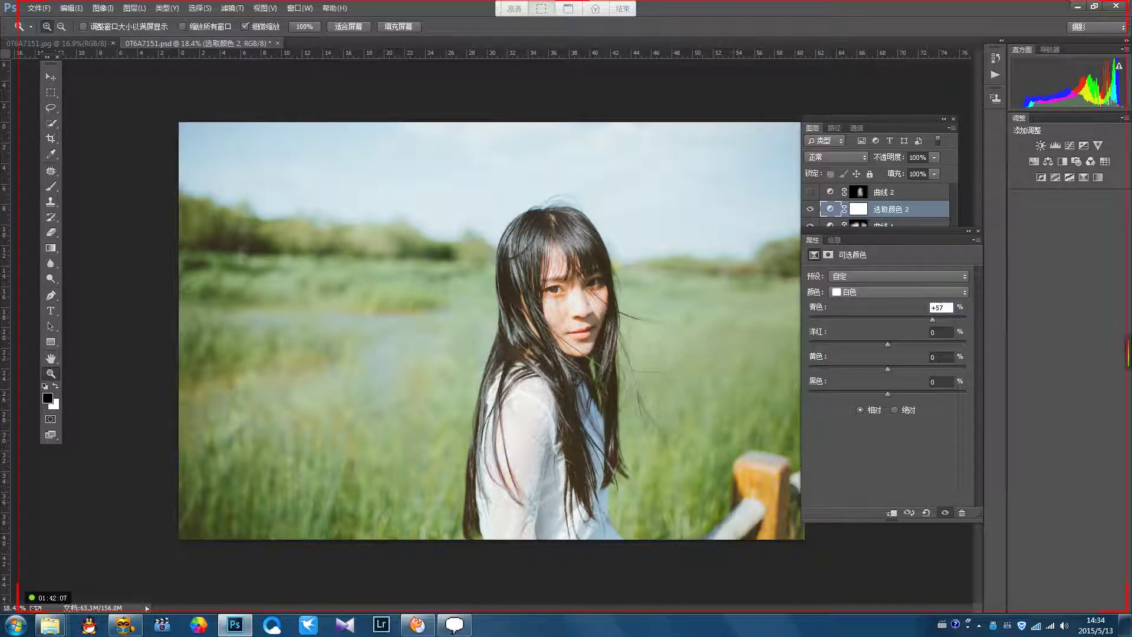
{"action": "key", "text": "Down"}
{"action": "key", "text": "Down"}
{"action": "key", "text": "Down"}
{"action": "left_click", "coordinate": [977, 231]}
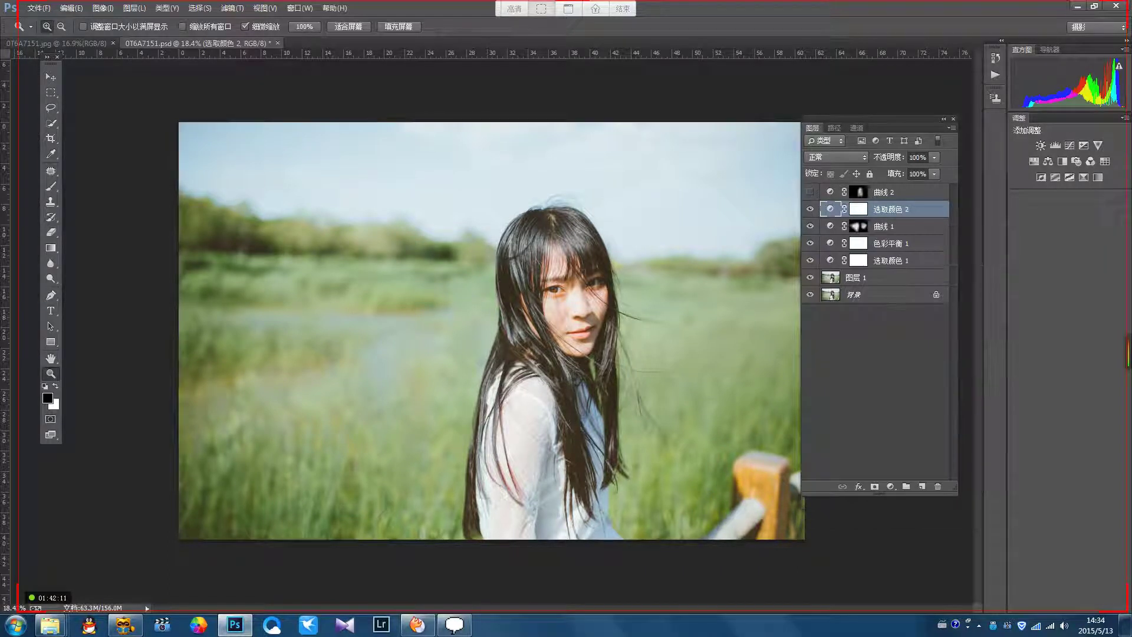
Step: Show 曲线 2 and add a color balance adjustment above 选取颜色 2, shifting the highlights slightly toward cyan and blue
{"action": "left_click", "coordinate": [810, 192]}
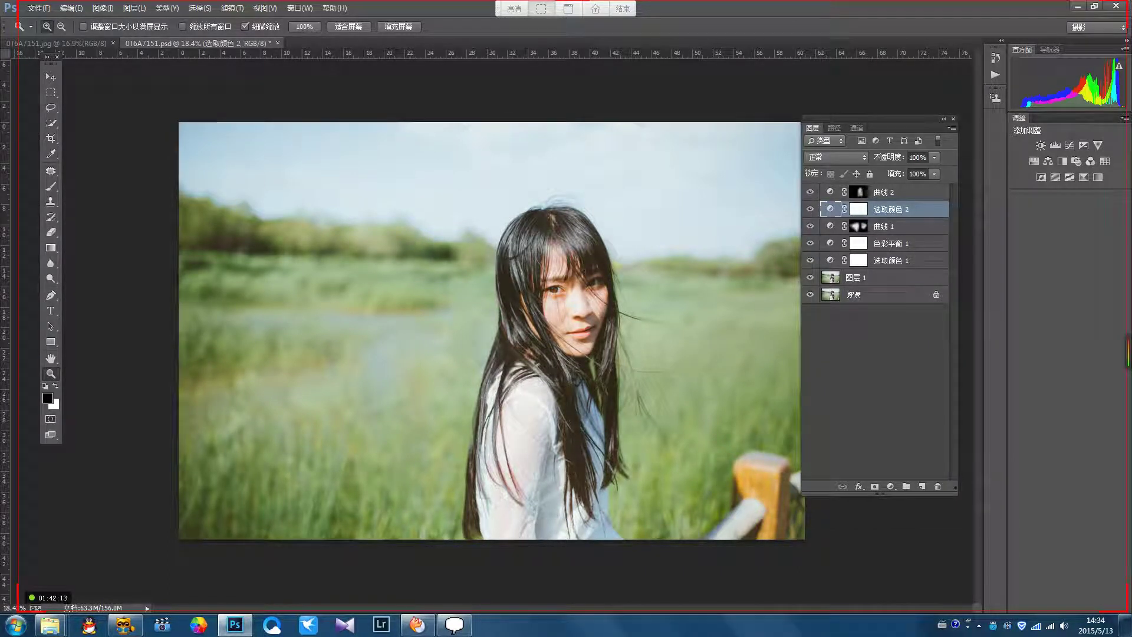
{"action": "left_click", "coordinate": [890, 486]}
{"action": "left_click", "coordinate": [920, 351]}
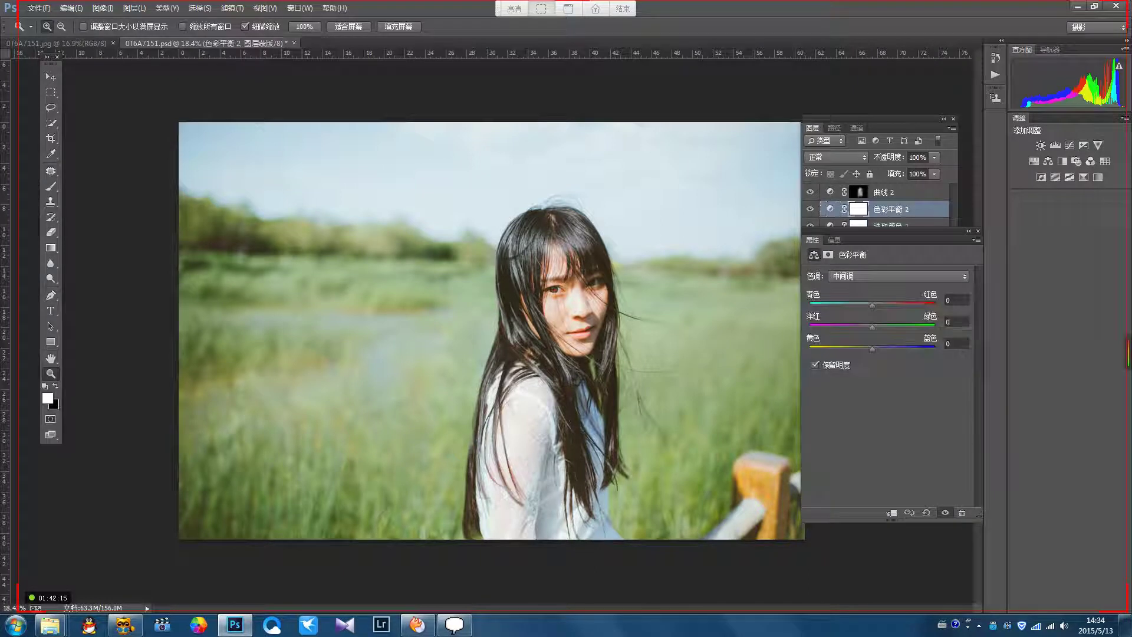
{"action": "left_click", "coordinate": [896, 276]}
{"action": "left_click", "coordinate": [849, 307]}
{"action": "left_click_drag", "start_coordinate": [872, 306], "coordinate": [865, 305]}
{"action": "left_click_drag", "start_coordinate": [872, 349], "coordinate": [879, 349]}
{"action": "left_click_drag", "start_coordinate": [864, 306], "coordinate": [865, 305]}
{"action": "left_click", "coordinate": [978, 230]}
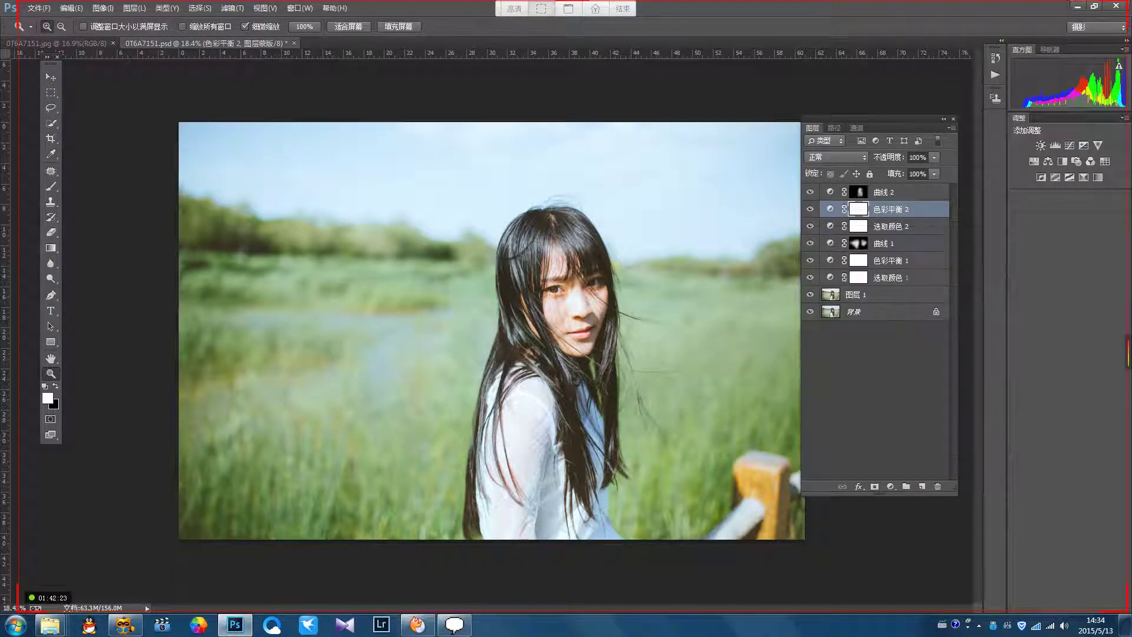
Step: Move the 色彩平衡 2 layer above 曲线 2, compare the image with and without it, and leave it visible
{"action": "left_click_drag", "start_coordinate": [901, 207], "coordinate": [900, 188]}
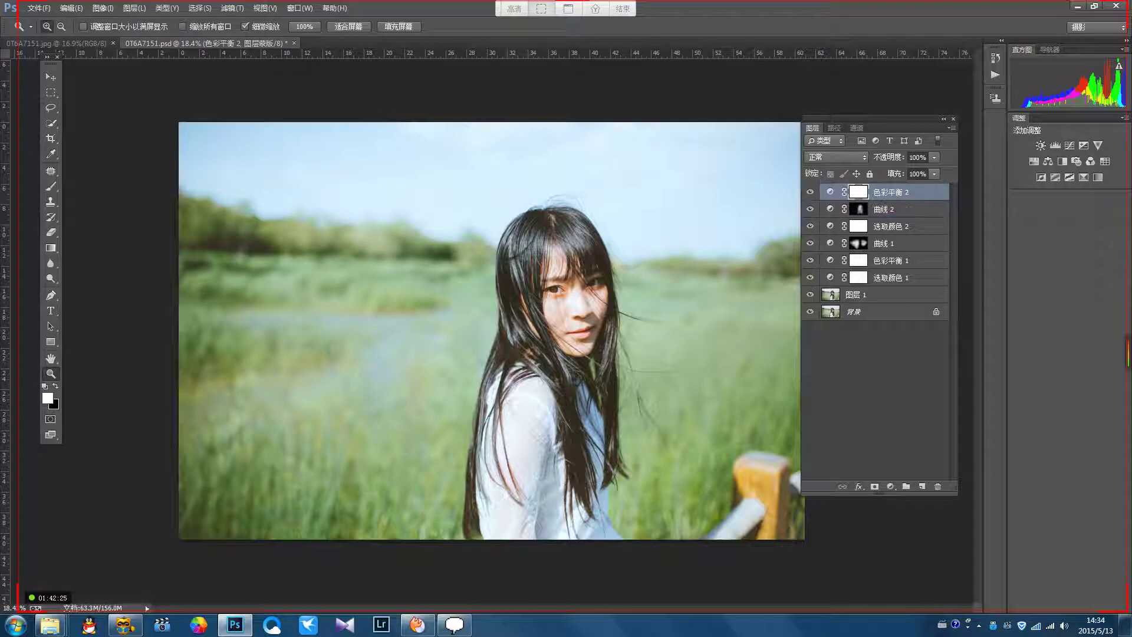
{"action": "left_click", "coordinate": [810, 192]}
{"action": "left_click", "coordinate": [810, 191]}
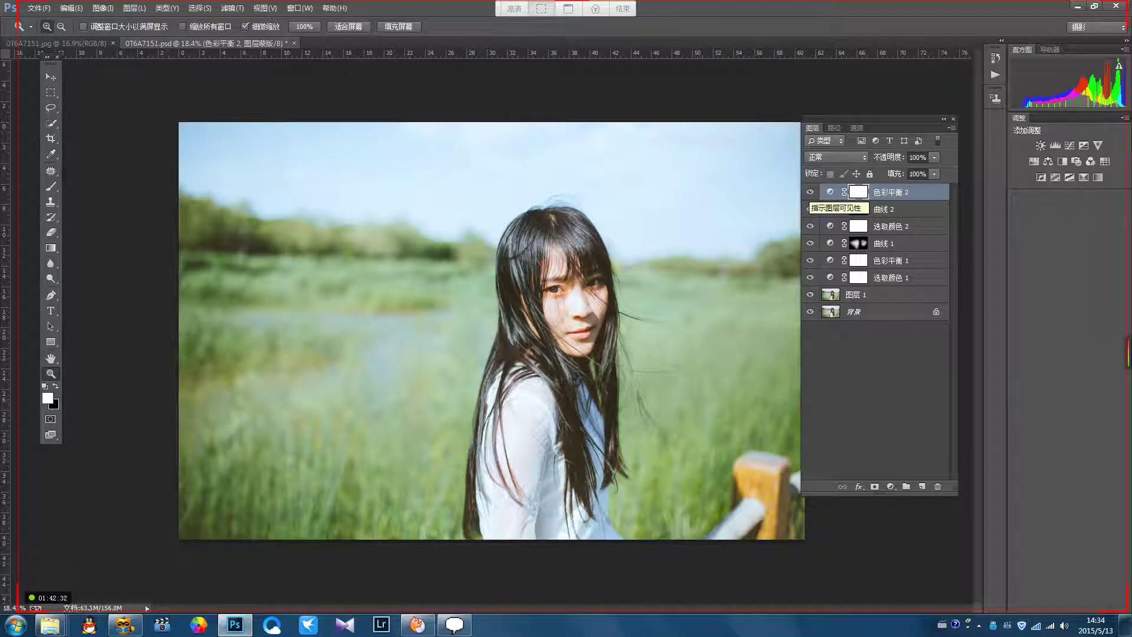
{"action": "left_click", "coordinate": [810, 192]}
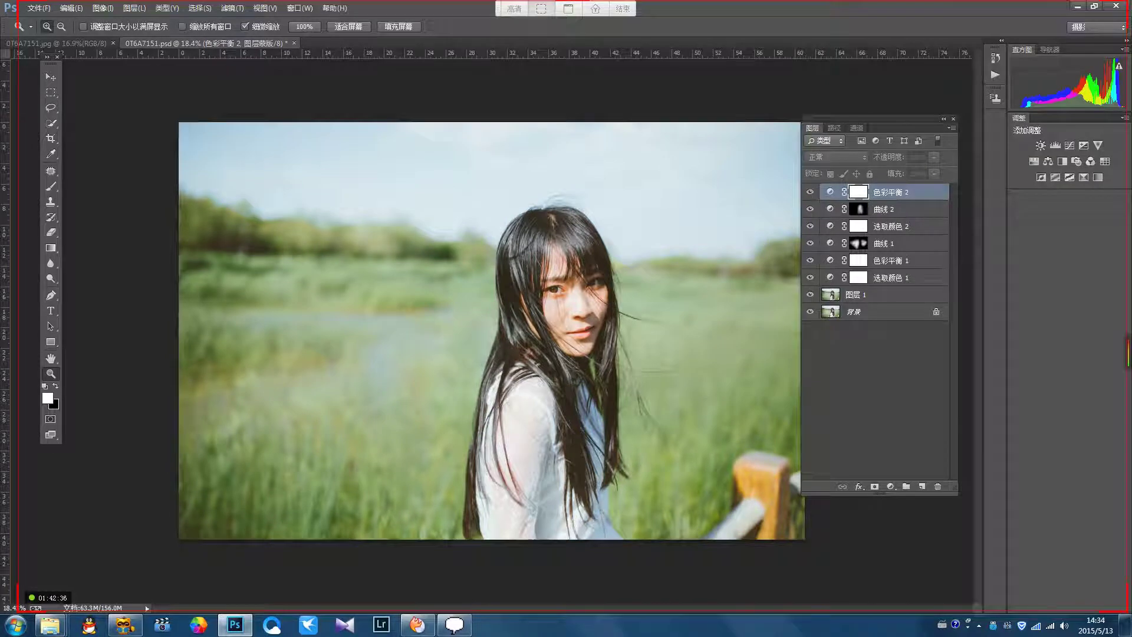
{"action": "left_click", "coordinate": [809, 191]}
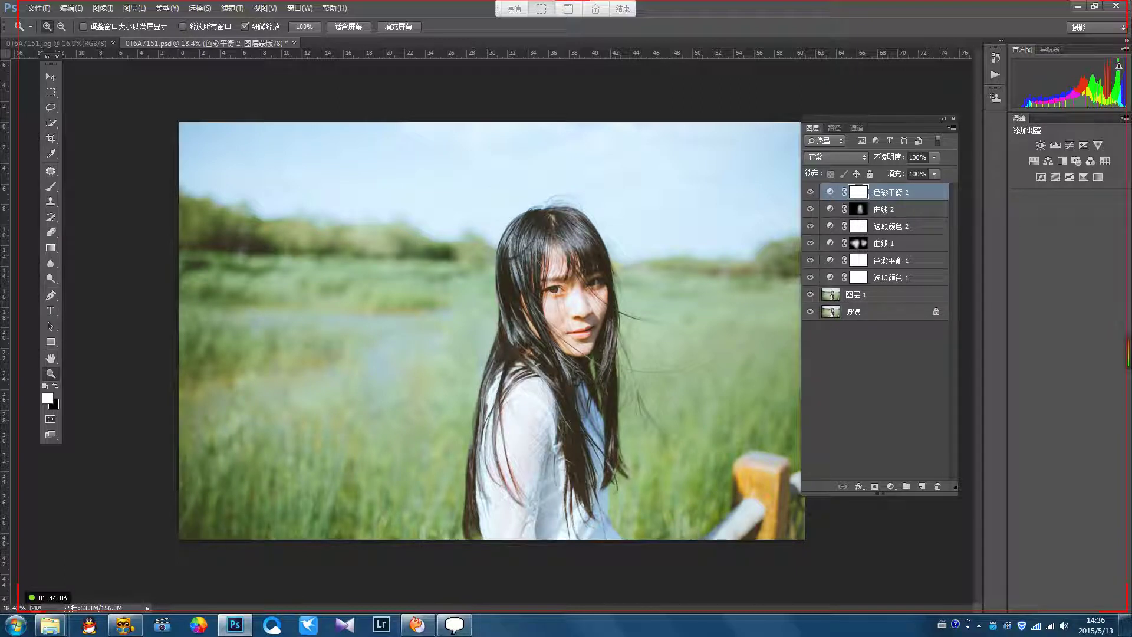
Step: Quit Photoshop without saving the changes to 0T6A7151.psd
{"action": "key", "text": "alt+F4"}
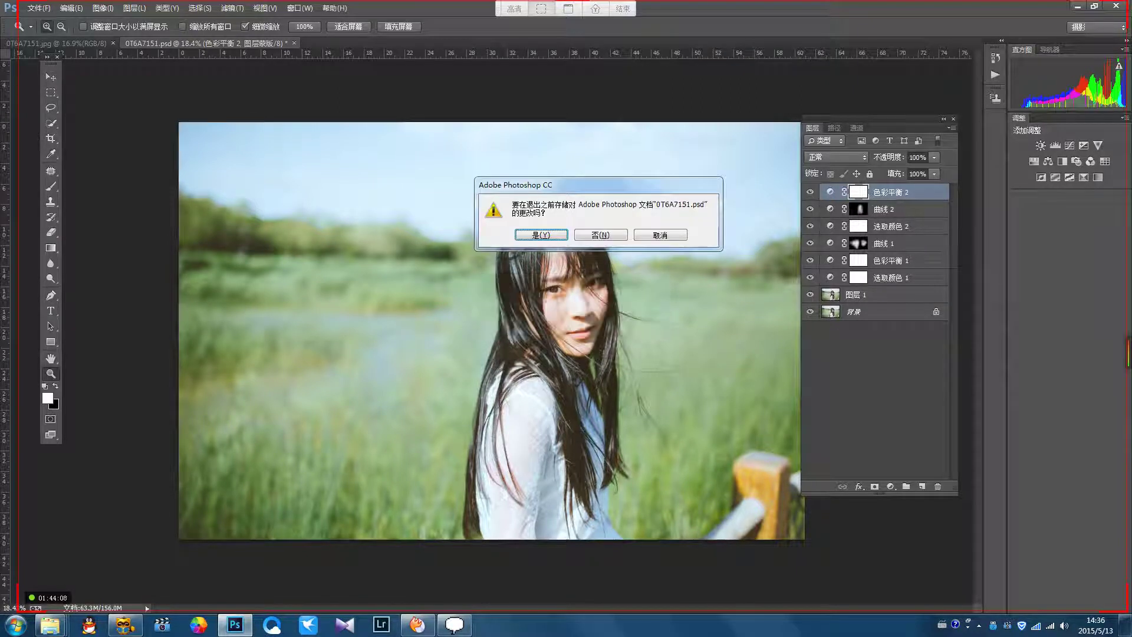
{"action": "key", "text": "n"}
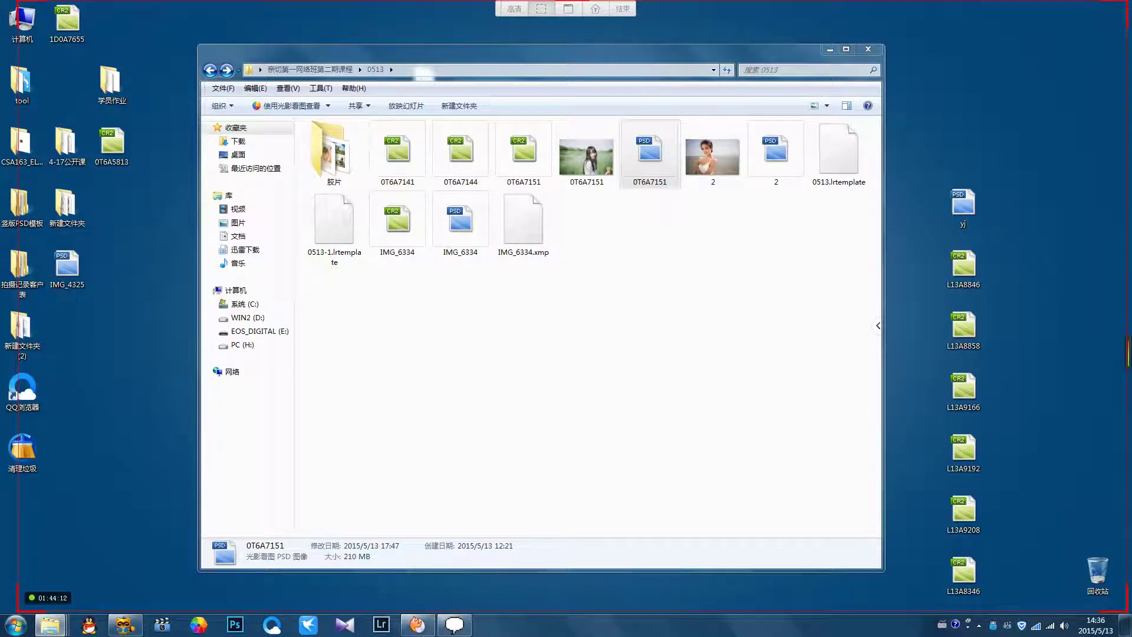
Step: Bring up the 亲切第一修图培训 class chat window and move the 0513 folder window beside it so the discussion is readable
{"action": "left_click_drag", "start_coordinate": [530, 52], "coordinate": [534, 50]}
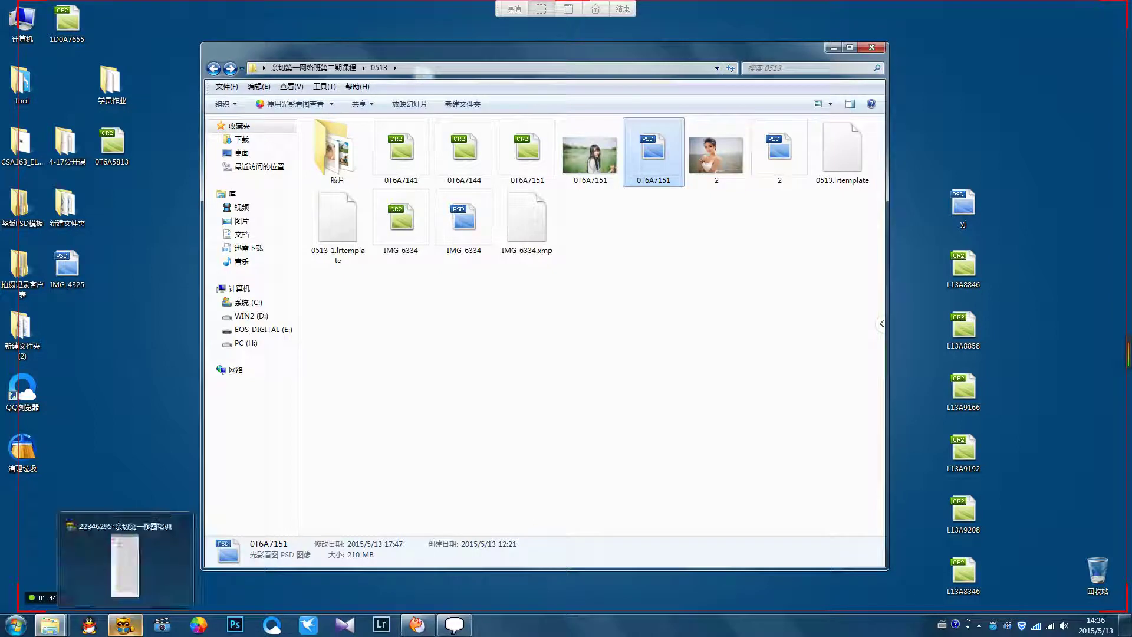
{"action": "left_click", "coordinate": [125, 625]}
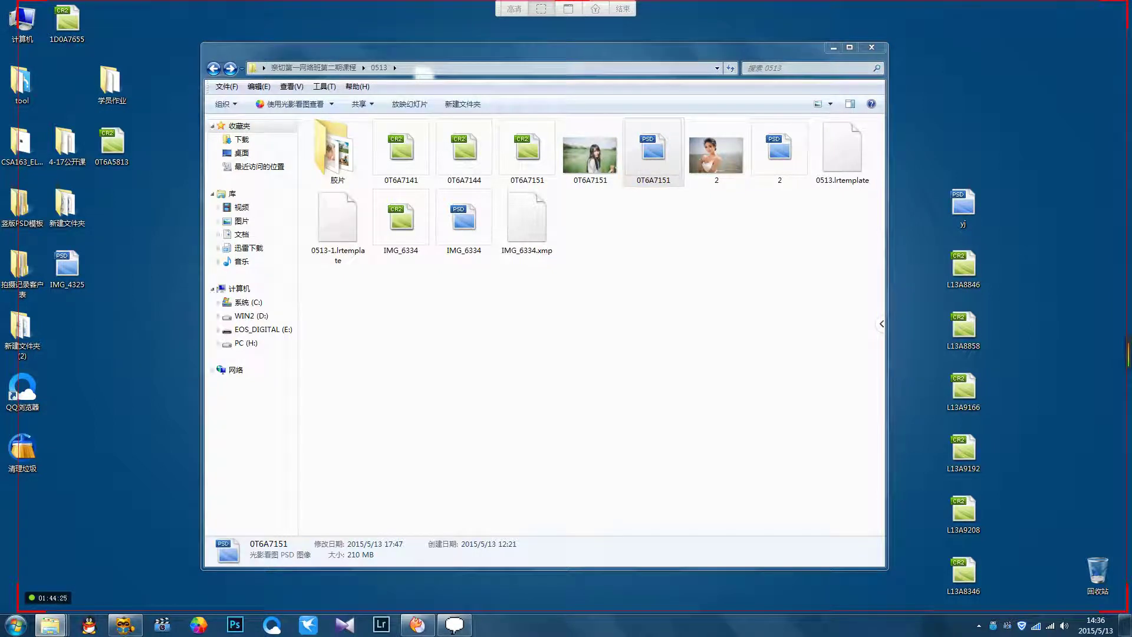
{"action": "mouse_move", "coordinate": [125, 625]}
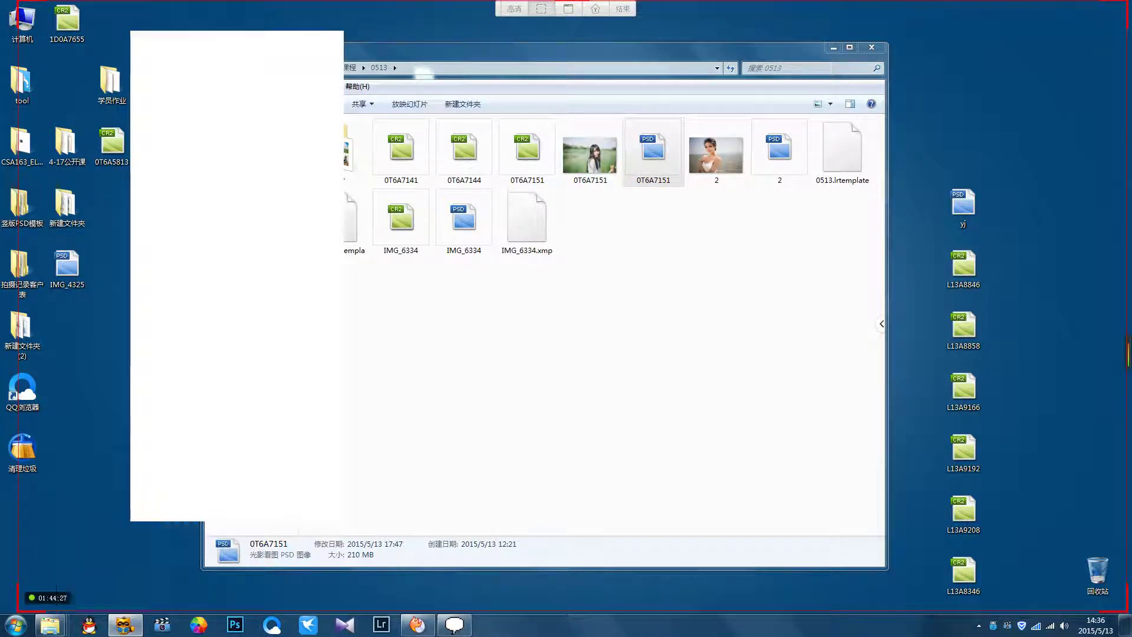
{"action": "left_click_drag", "start_coordinate": [407, 51], "coordinate": [491, 48]}
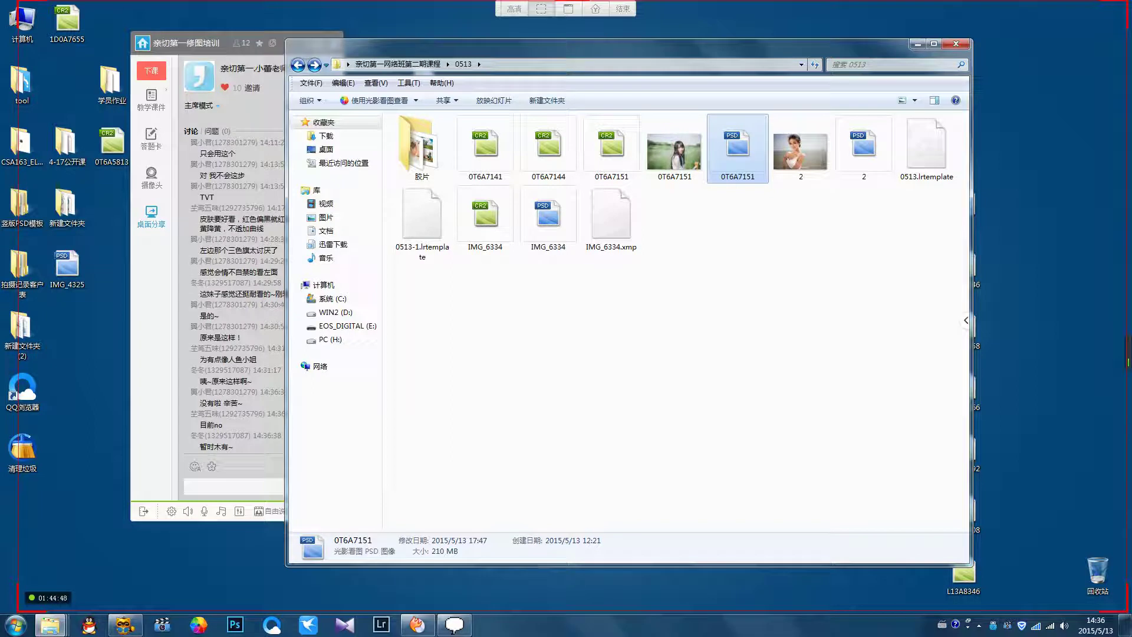
{"action": "left_click_drag", "start_coordinate": [472, 47], "coordinate": [545, 33]}
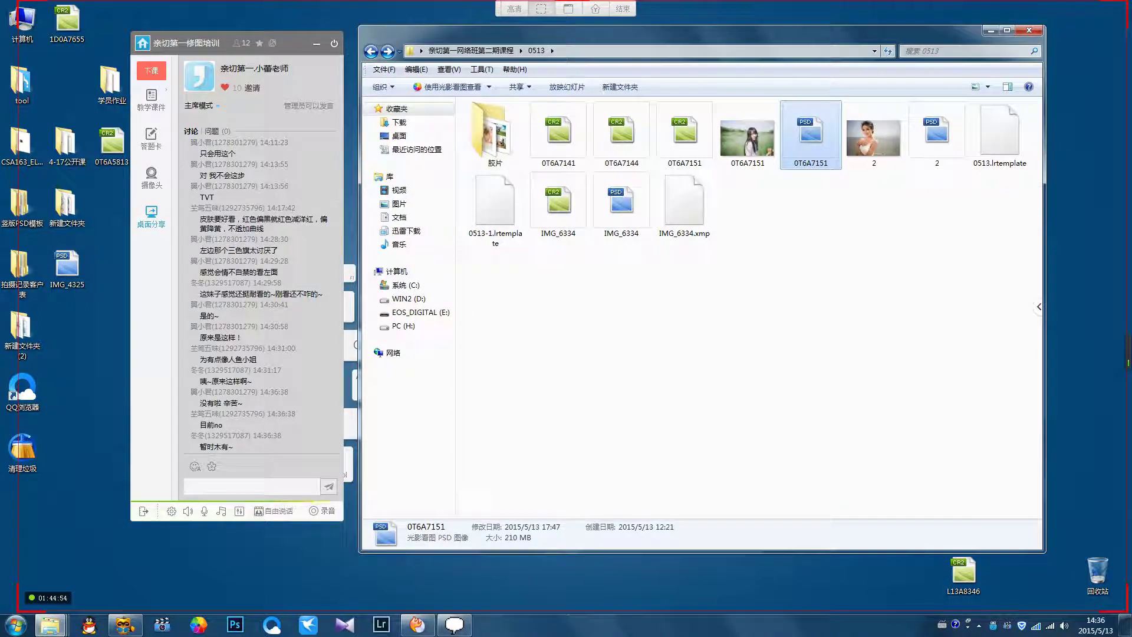